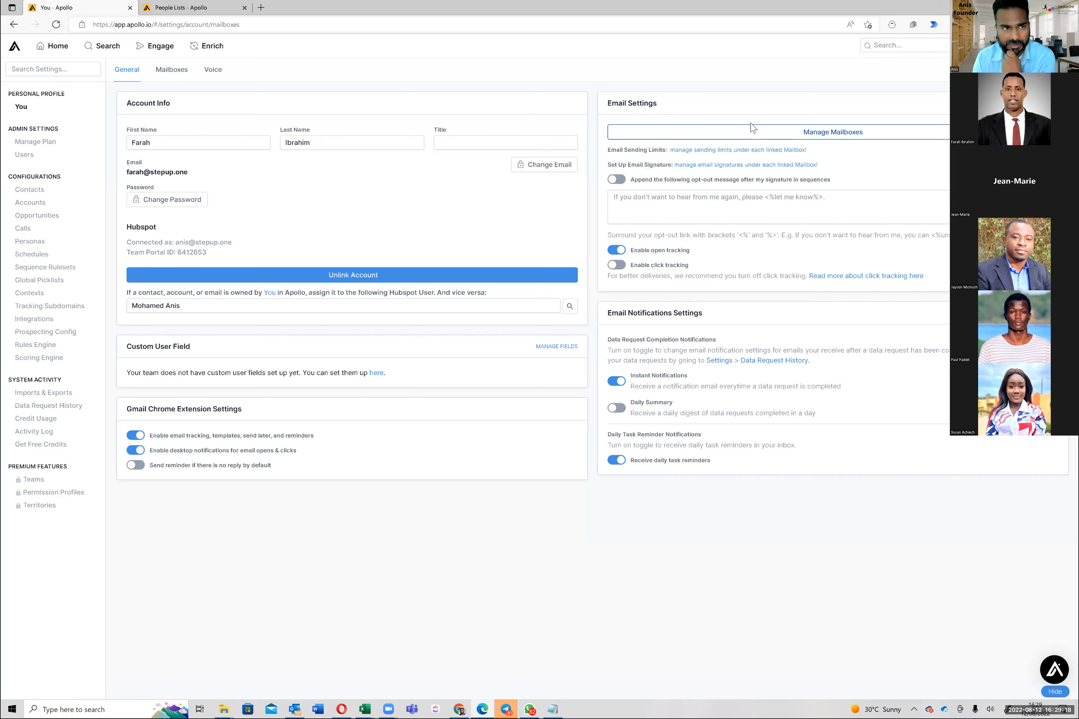
# Return to General settings, then open People search with the Founder, financial-services and verified-email filters
pyautogui.click(122, 70)
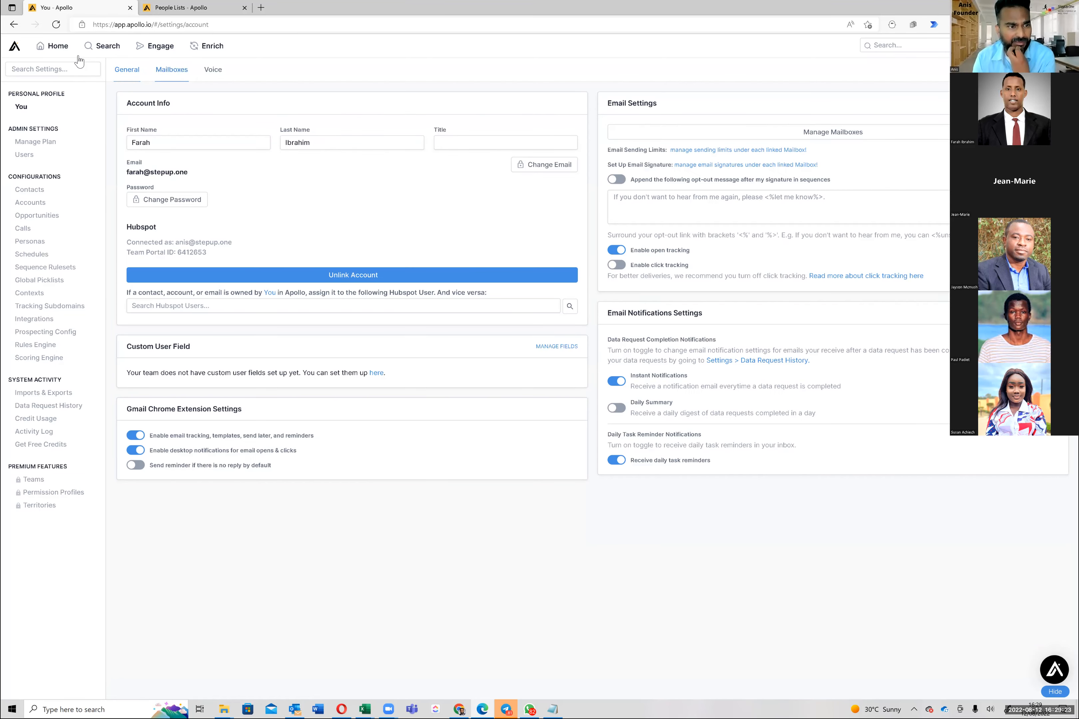
pyautogui.moveTo(107, 54)
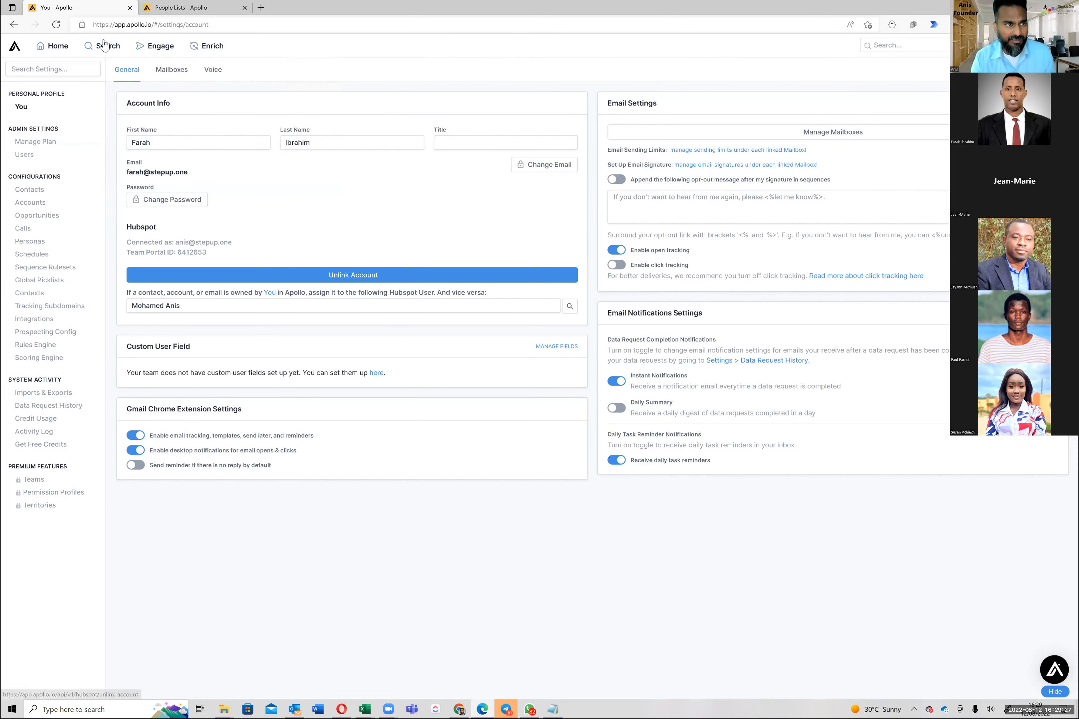
pyautogui.click(64, 122)
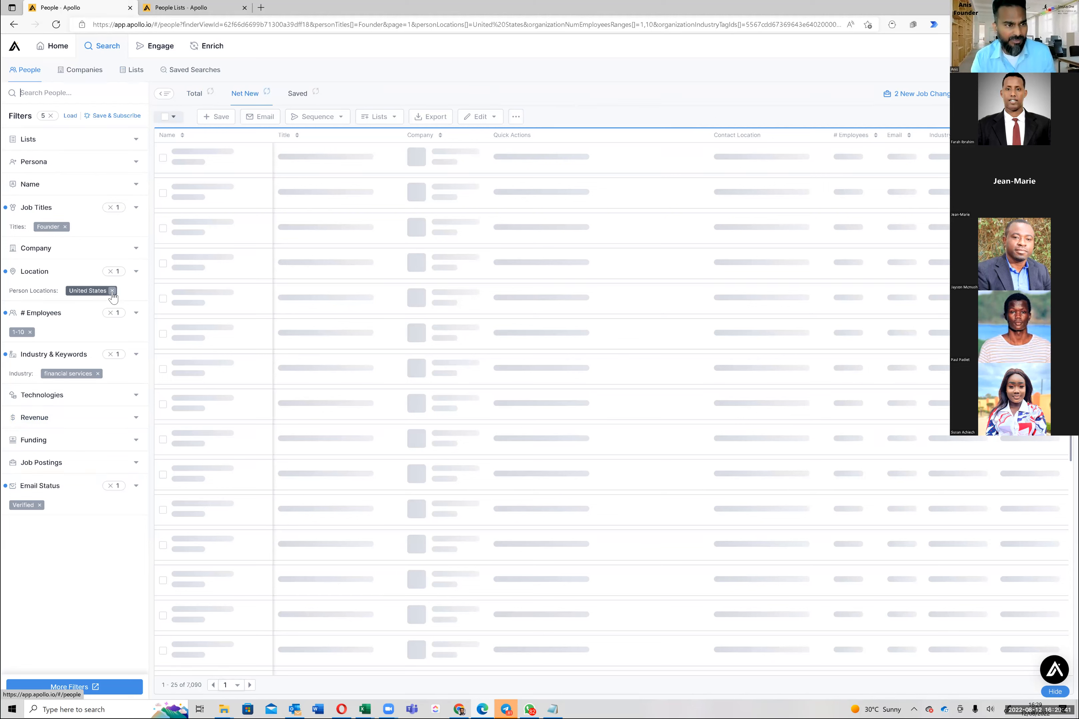
# Remove the United States location tag from the founder search and switch to Saved Searches
pyautogui.click(112, 291)
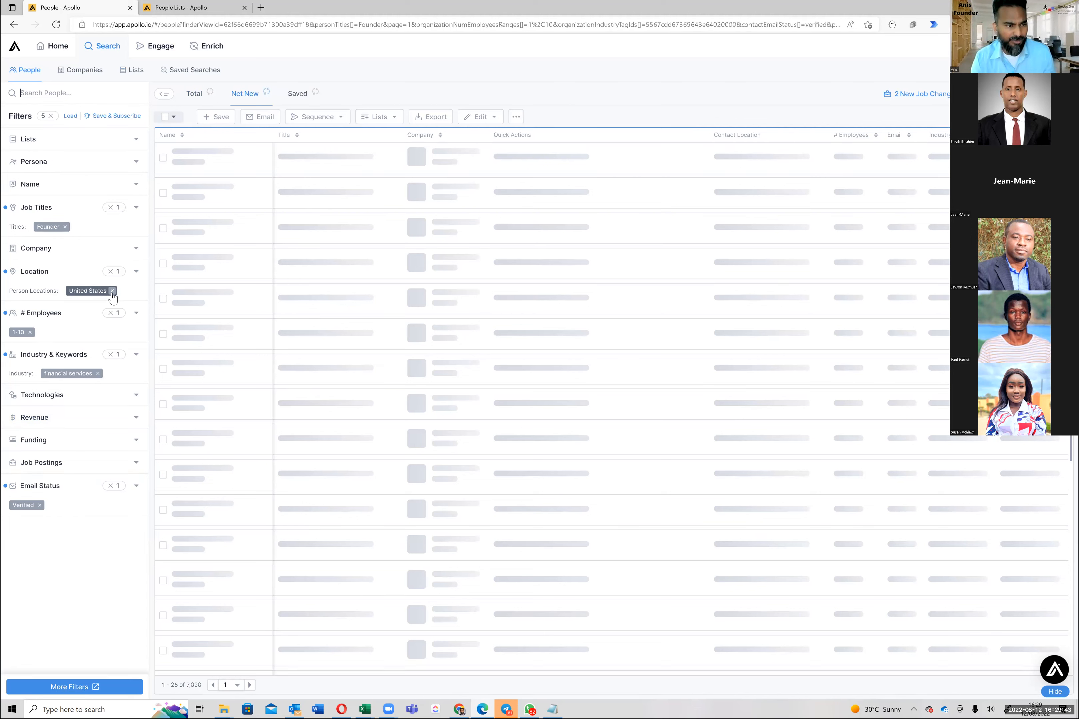
pyautogui.click(201, 72)
# Close the extra People Lists tab, load the StepUp.One Founders Europe saved search, and skip the tour
pyautogui.click(201, 7)
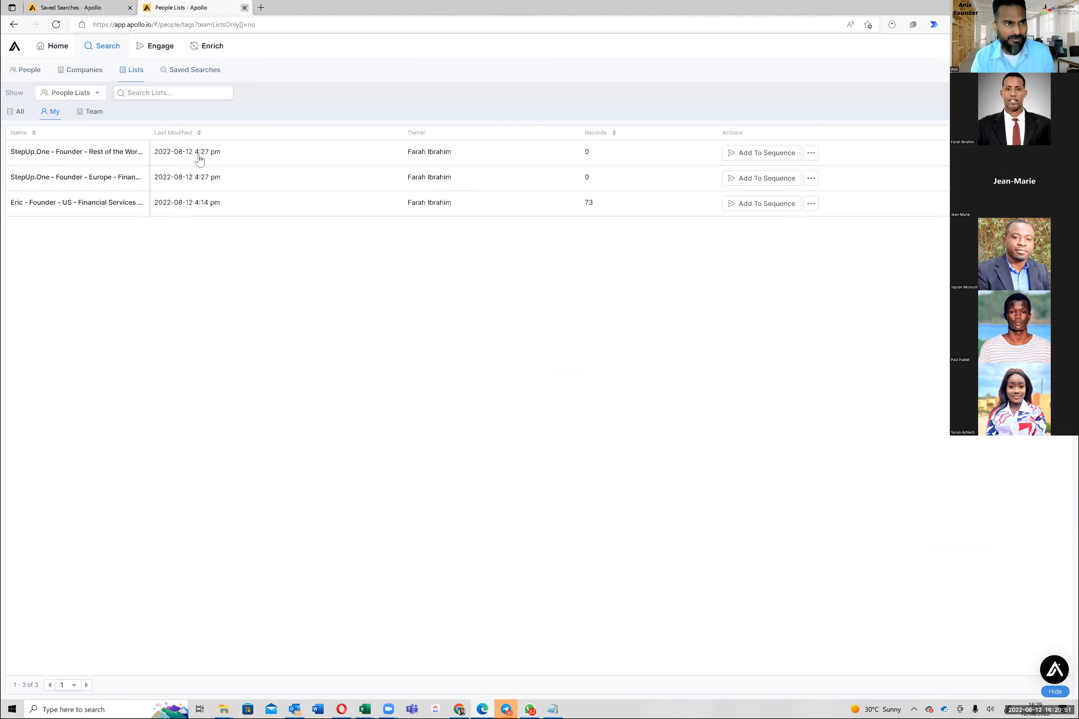
pyautogui.hotkey('ctrl', 'w')
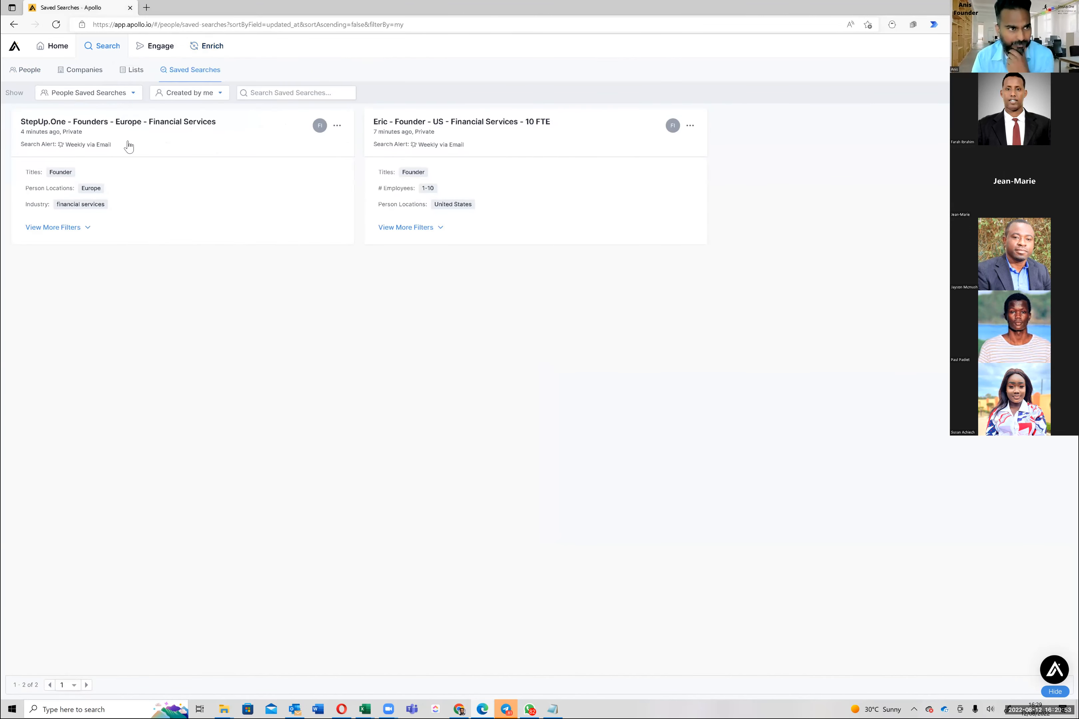
pyautogui.click(184, 151)
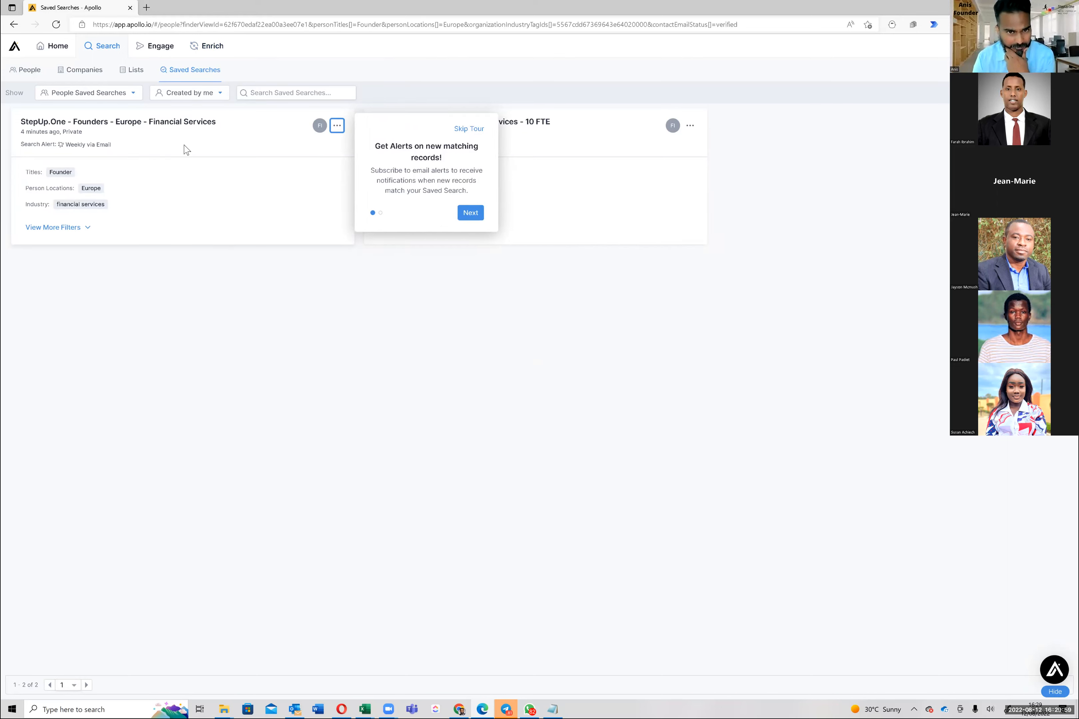
pyautogui.click(470, 130)
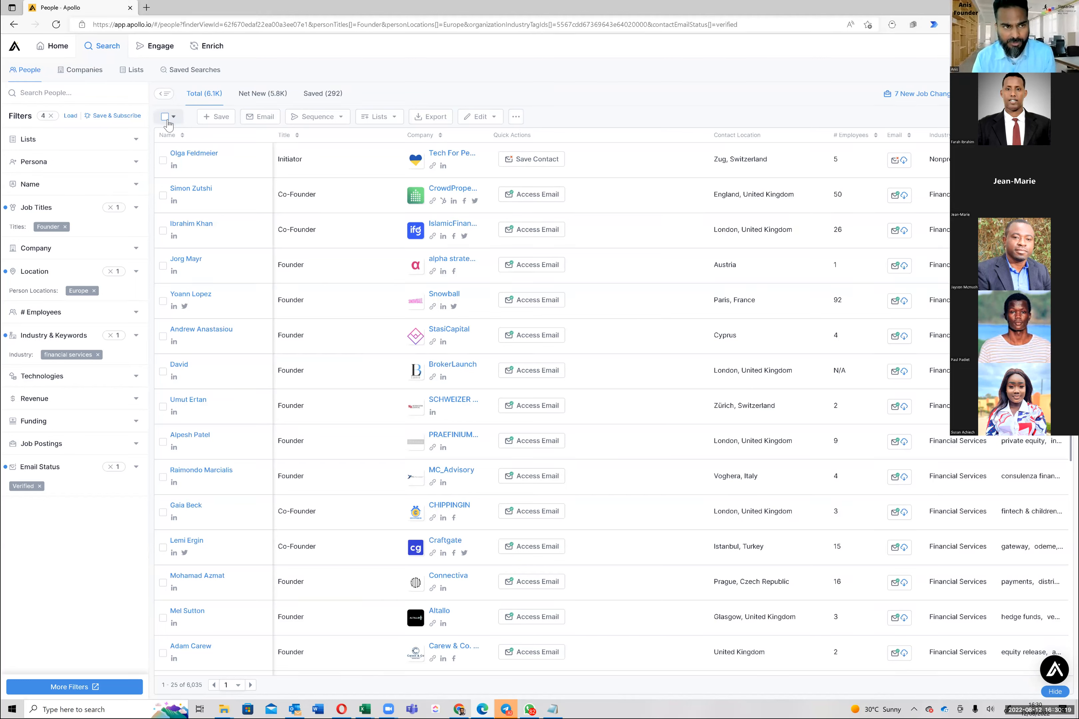
# Select the 25 people on the page, view the Lists menu, then reload the 6,035 results
pyautogui.click(167, 122)
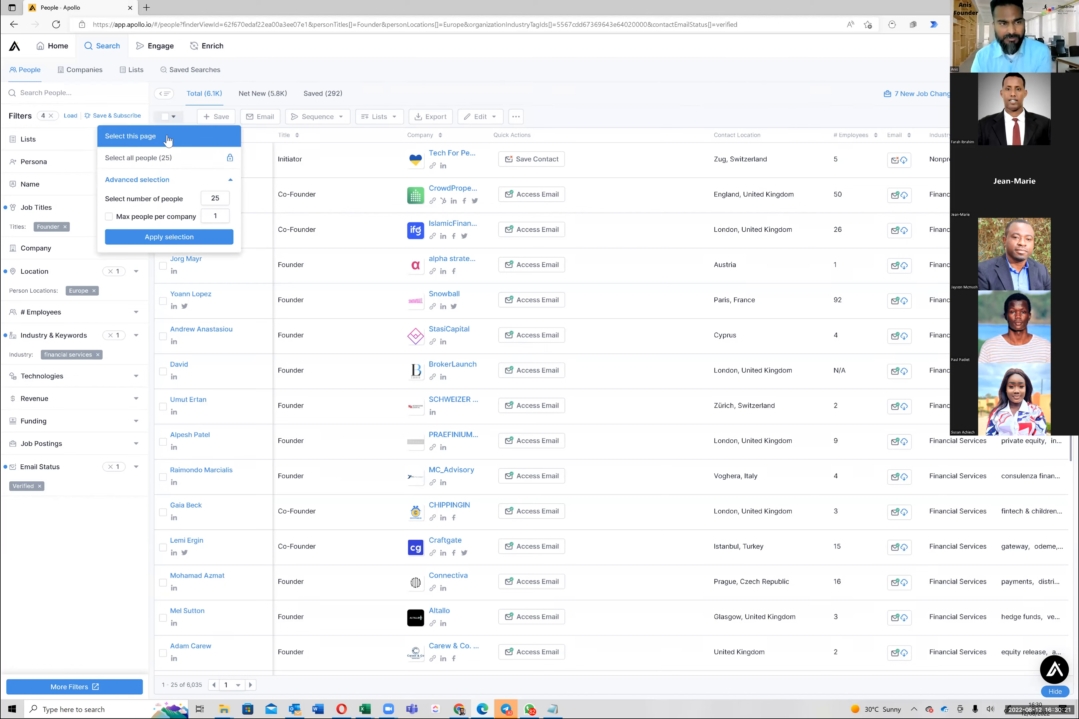
pyautogui.click(168, 139)
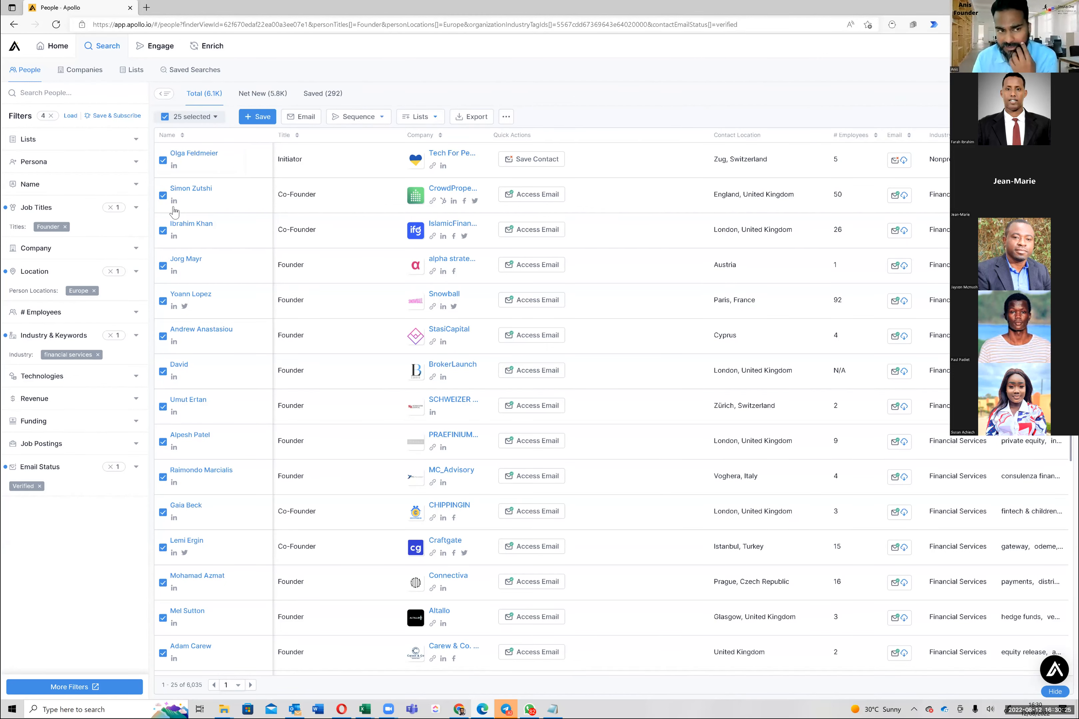
pyautogui.click(428, 116)
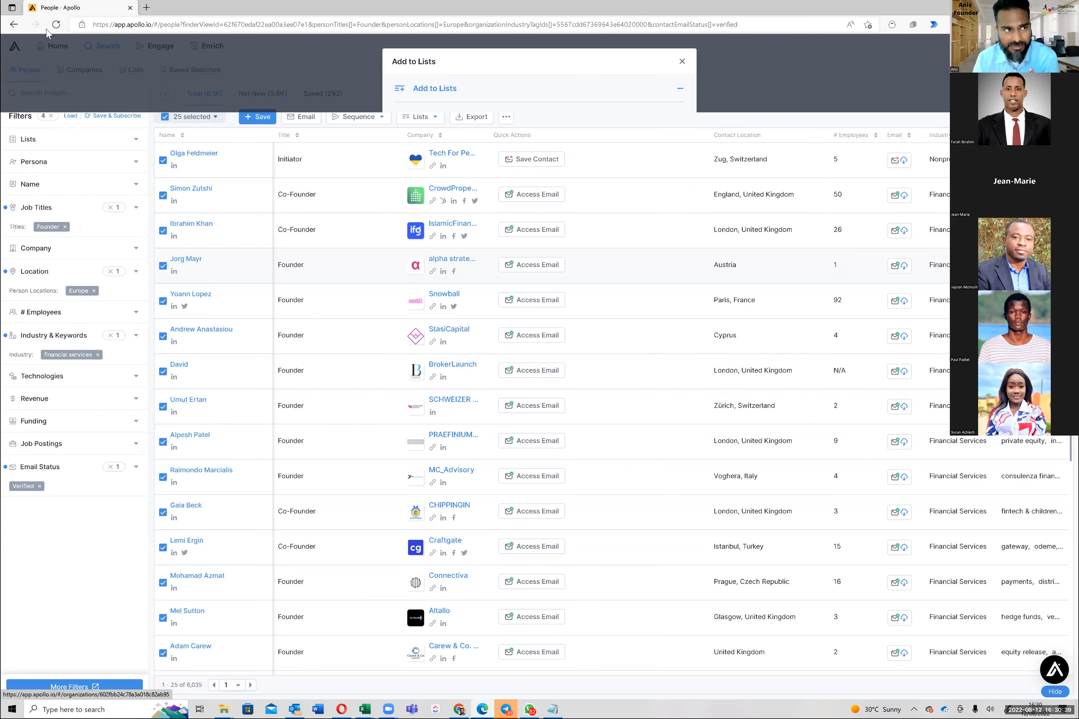
pyautogui.click(55, 25)
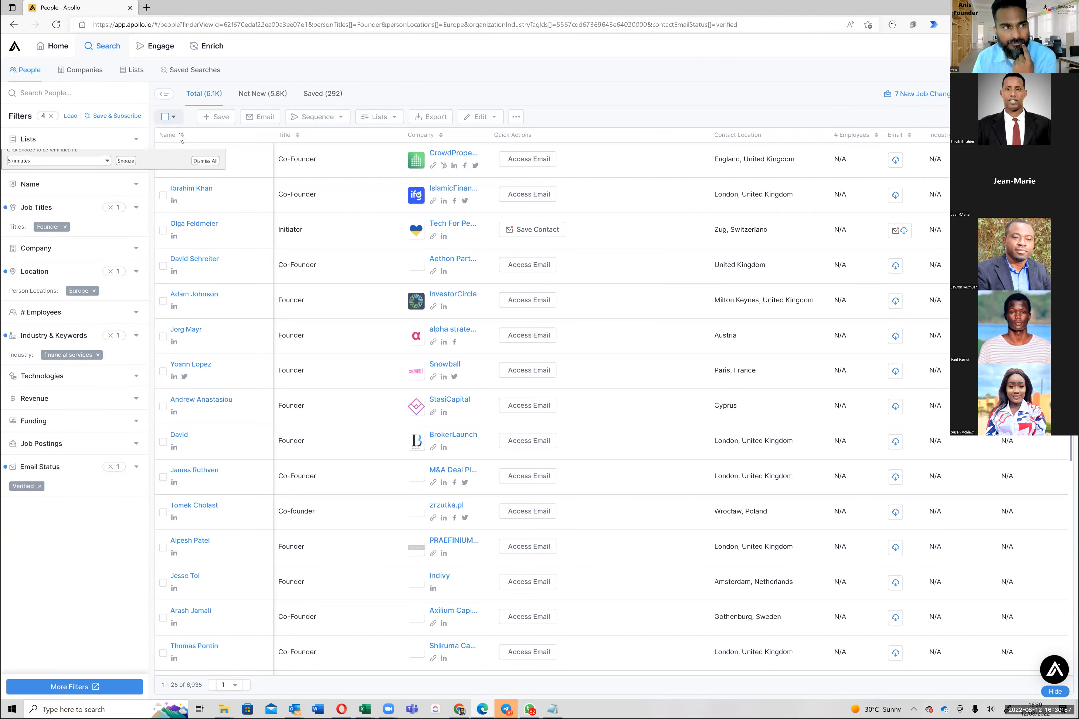
# Select this page's 25 founders and confirm adding them to StepUp.One - Founder - Europe - Financial Services
pyautogui.click(212, 136)
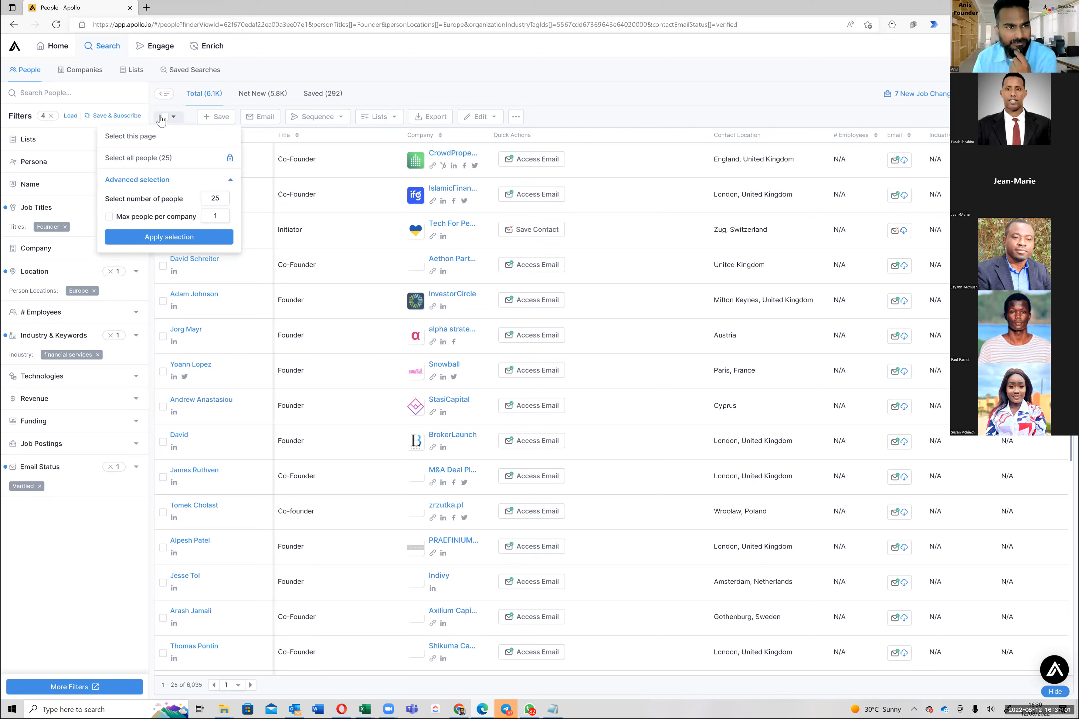
pyautogui.click(239, 136)
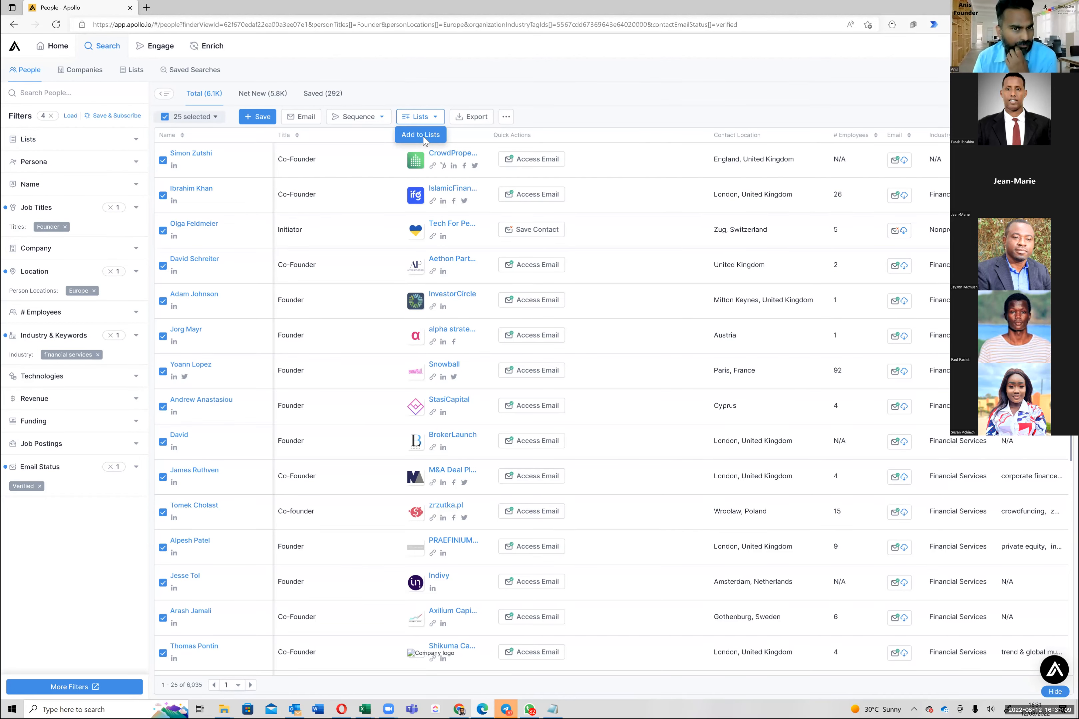
pyautogui.click(424, 138)
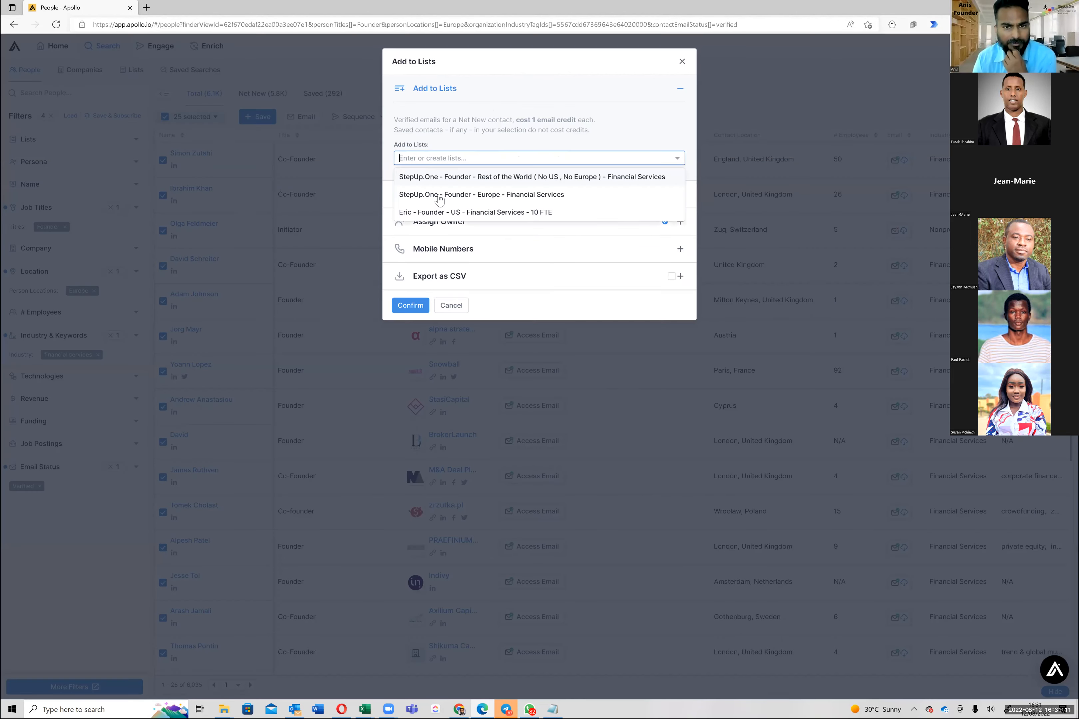
pyautogui.click(439, 195)
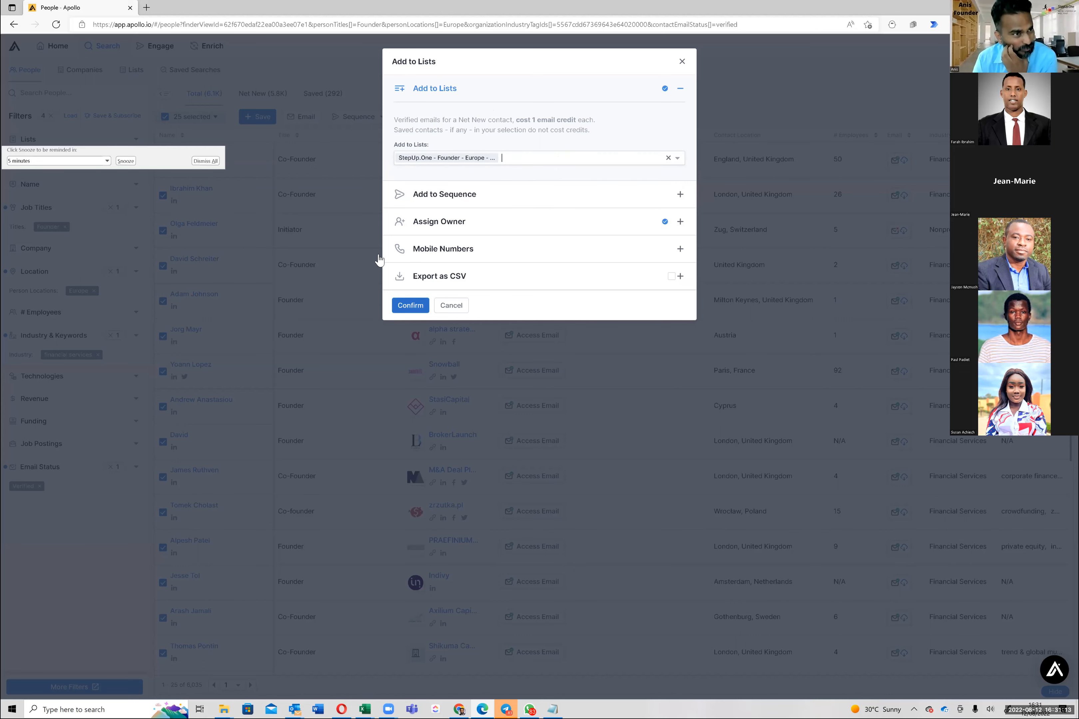
pyautogui.click(412, 306)
pyautogui.click(413, 306)
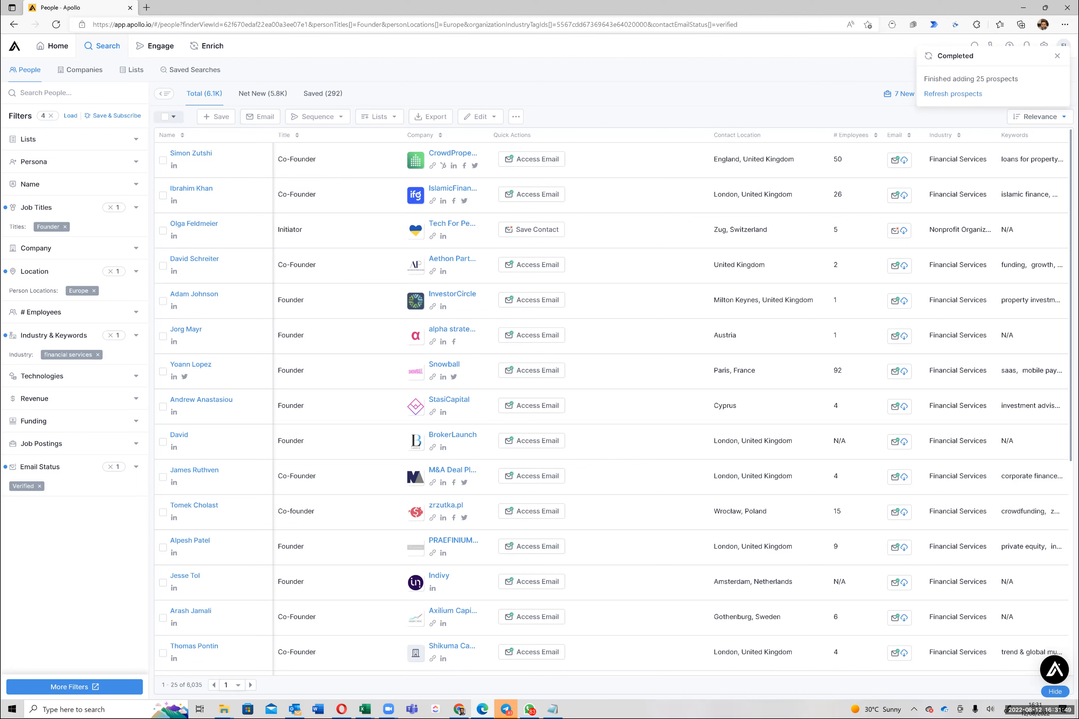
# Clear the page text selection and switch to the Net New view of 5,719 founders
pyautogui.hotkey('ctrl', 'a')
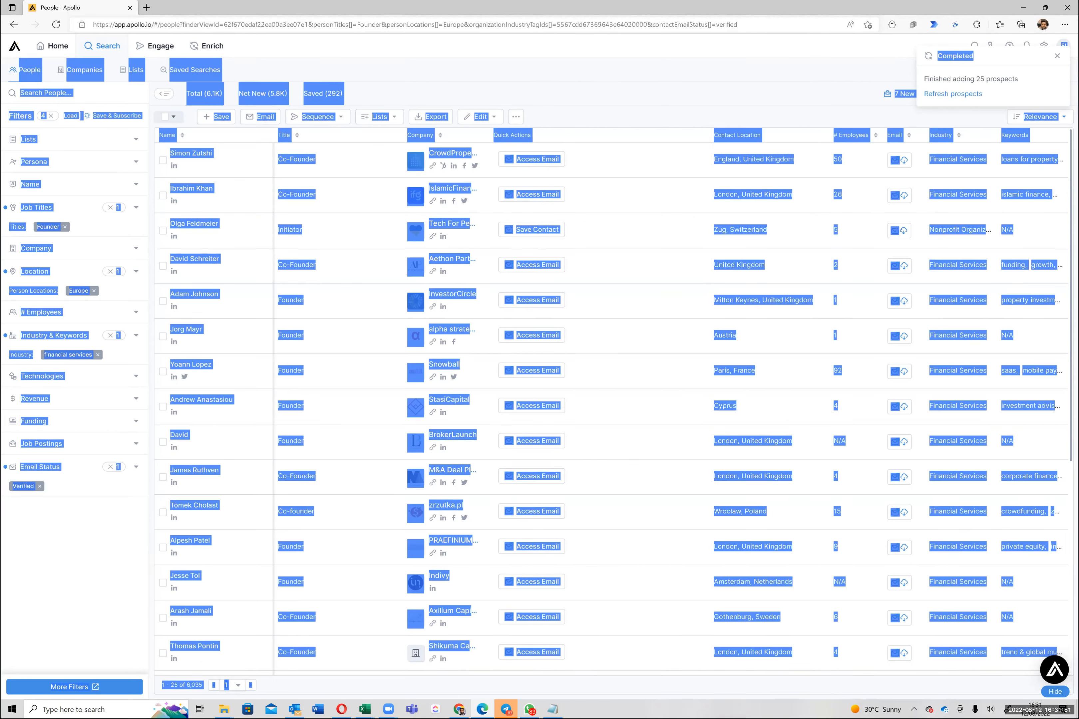
pyautogui.click(639, 301)
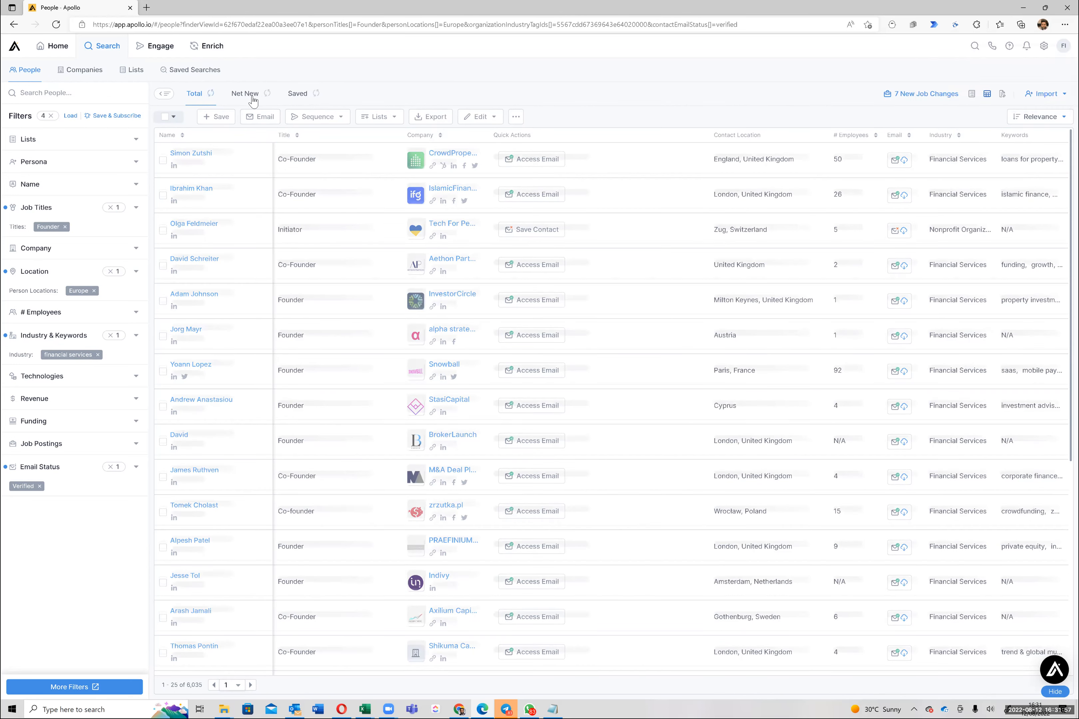
pyautogui.click(253, 94)
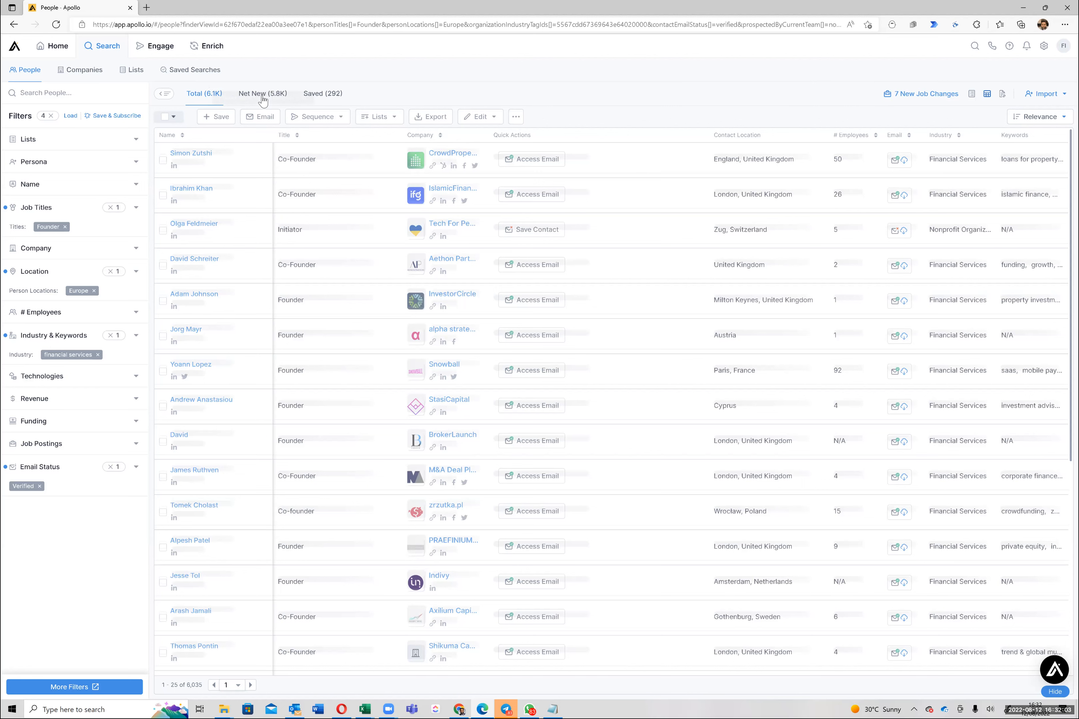
pyautogui.click(263, 97)
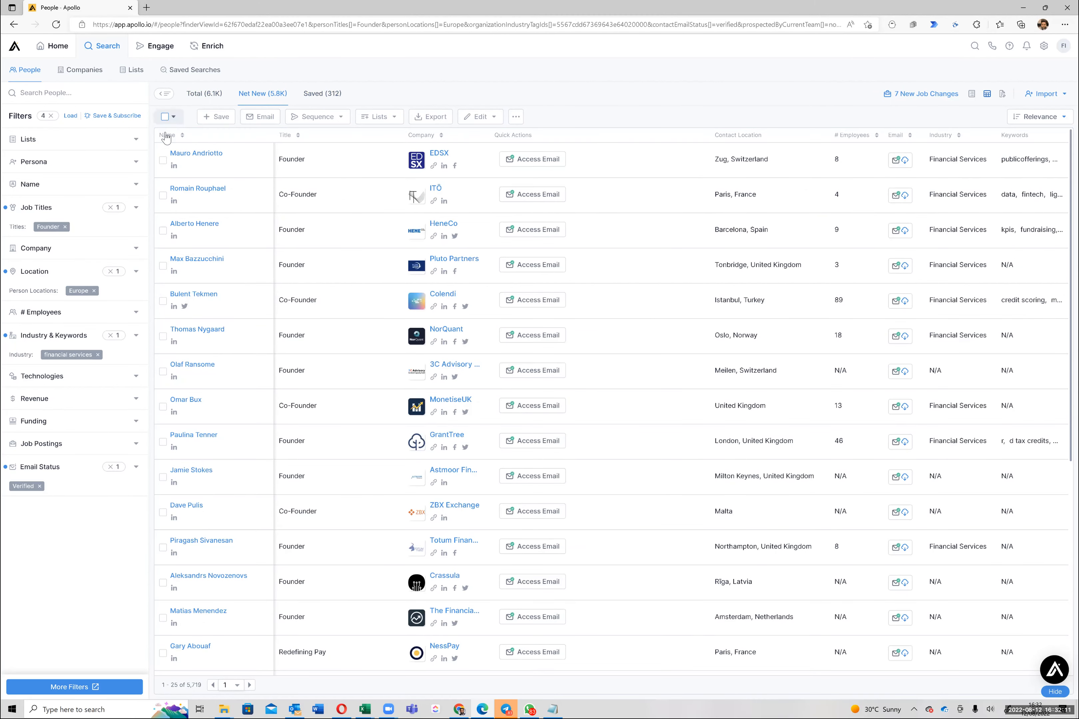
pyautogui.click(171, 119)
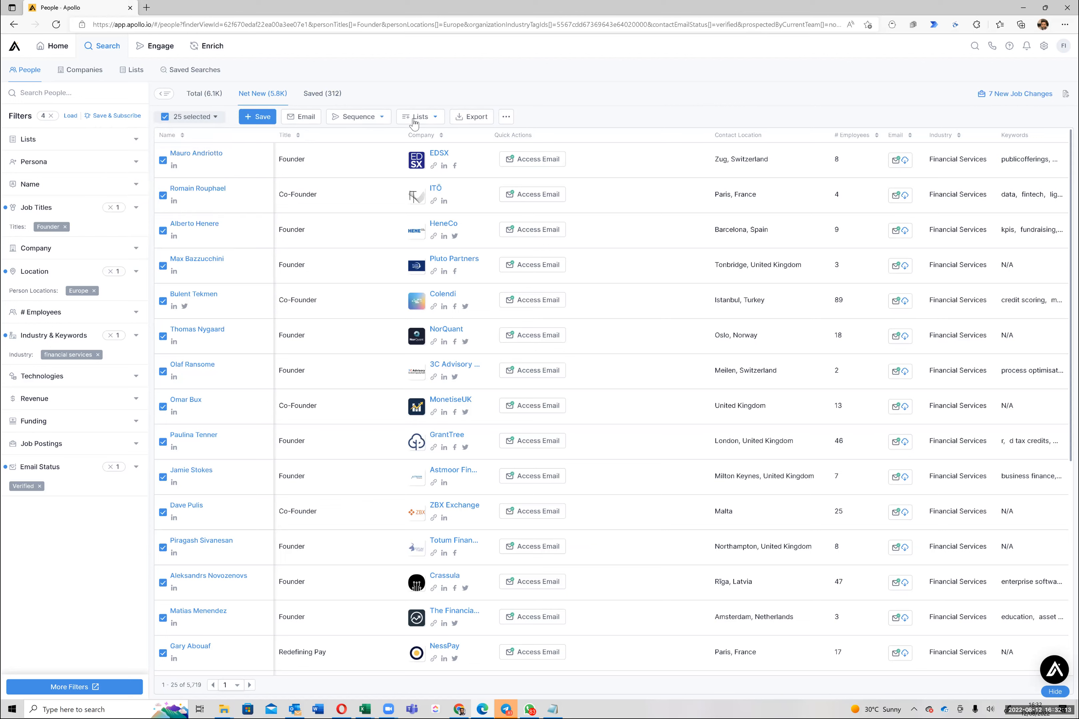
# Add the 25 selected net-new founders to StepUp.One - Founder - Europe - Financial Services
pyautogui.click(417, 137)
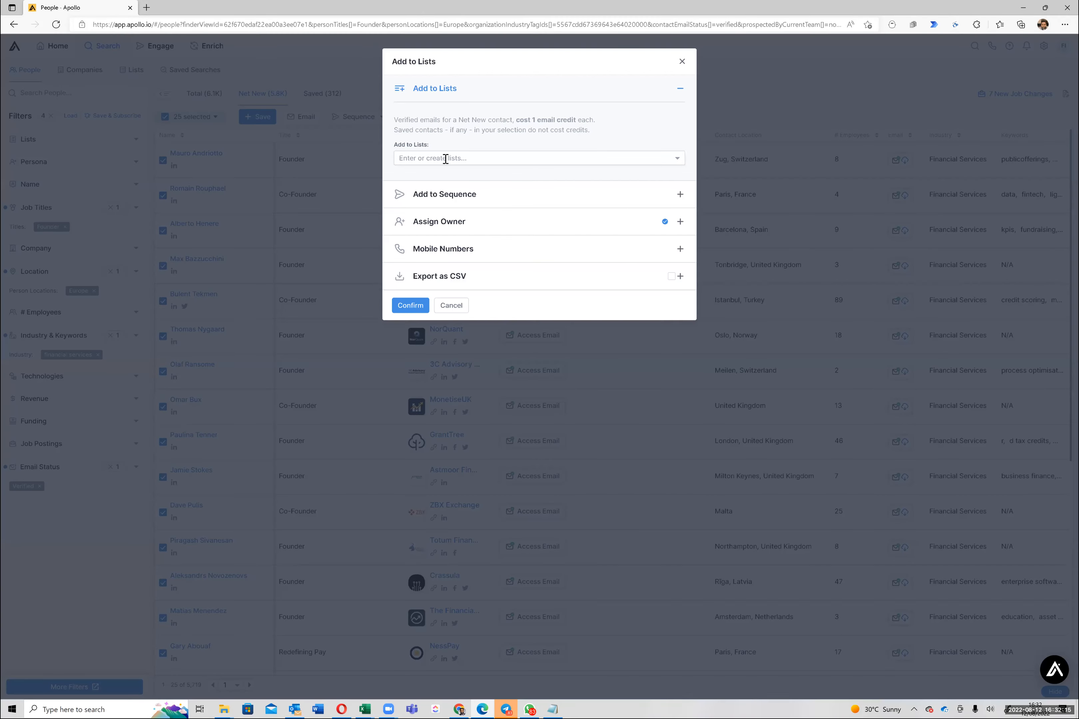
pyautogui.click(449, 194)
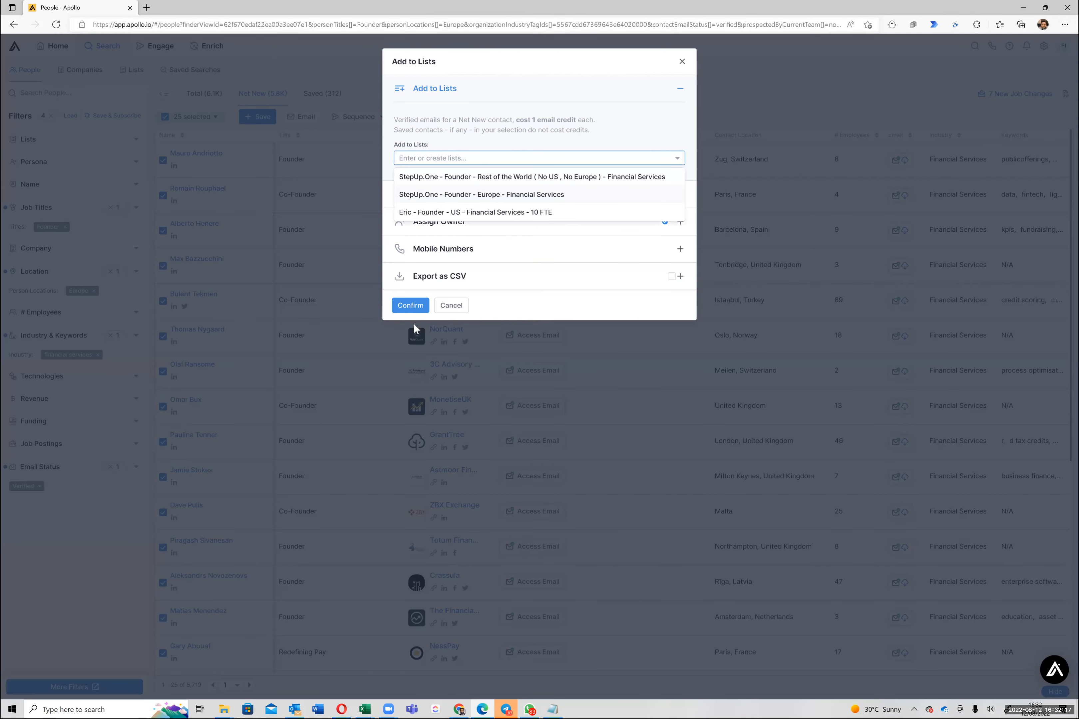
pyautogui.click(416, 305)
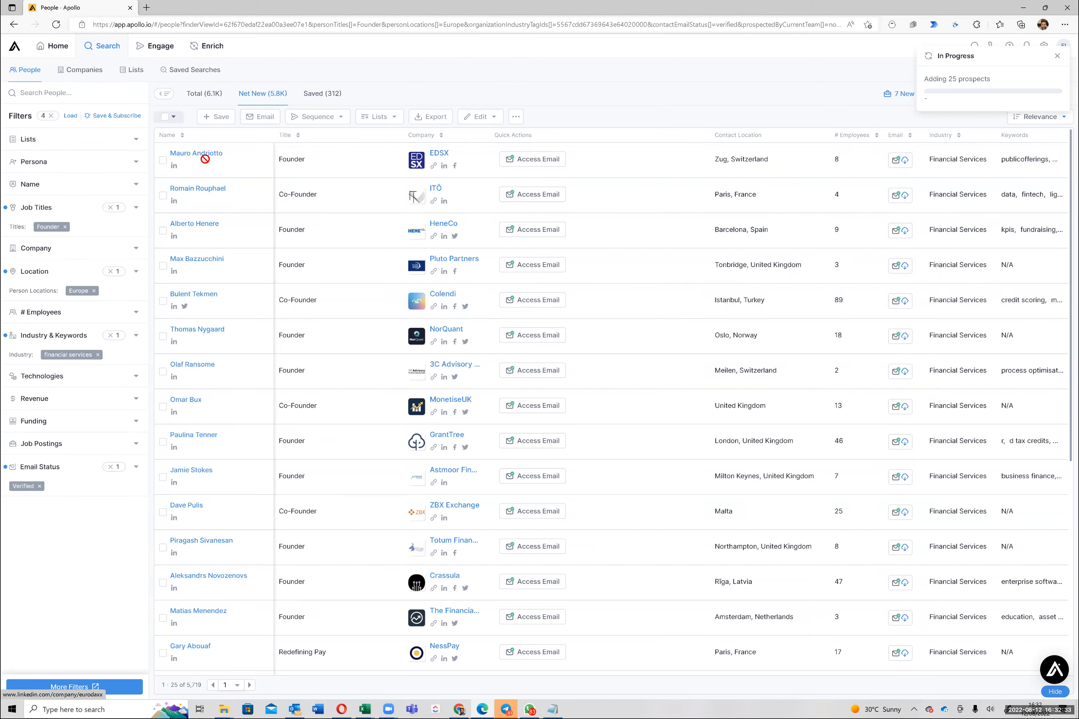
# Select this page's 25 net-new founders and add them to the Europe Financial Services list
pyautogui.click(167, 119)
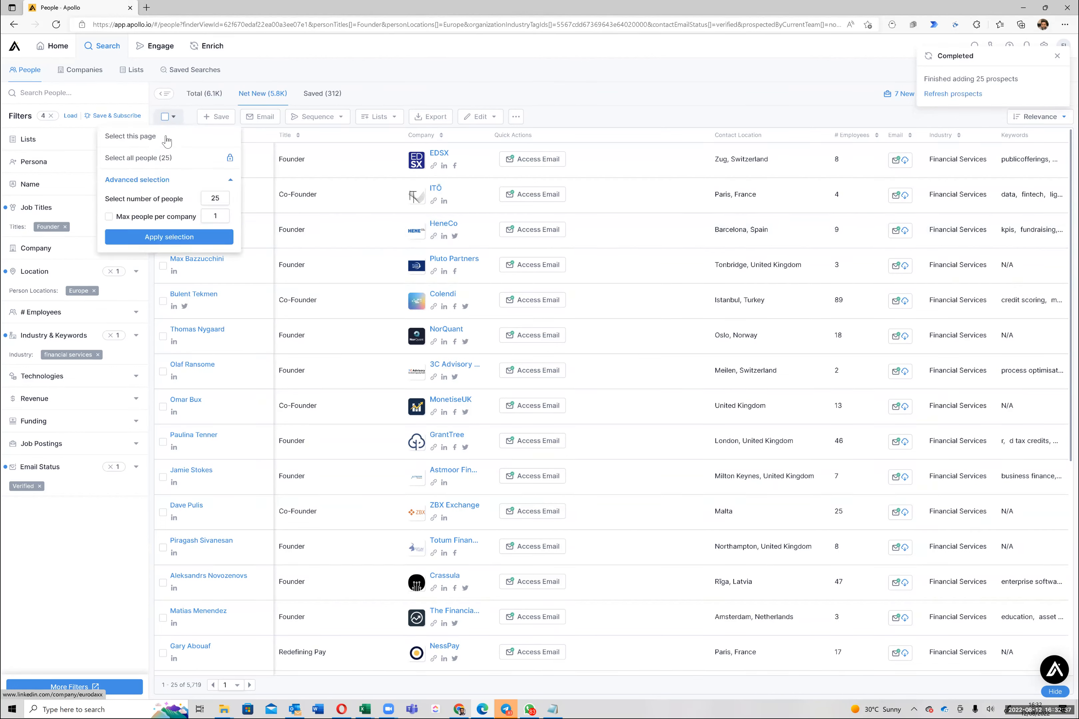
pyautogui.click(167, 140)
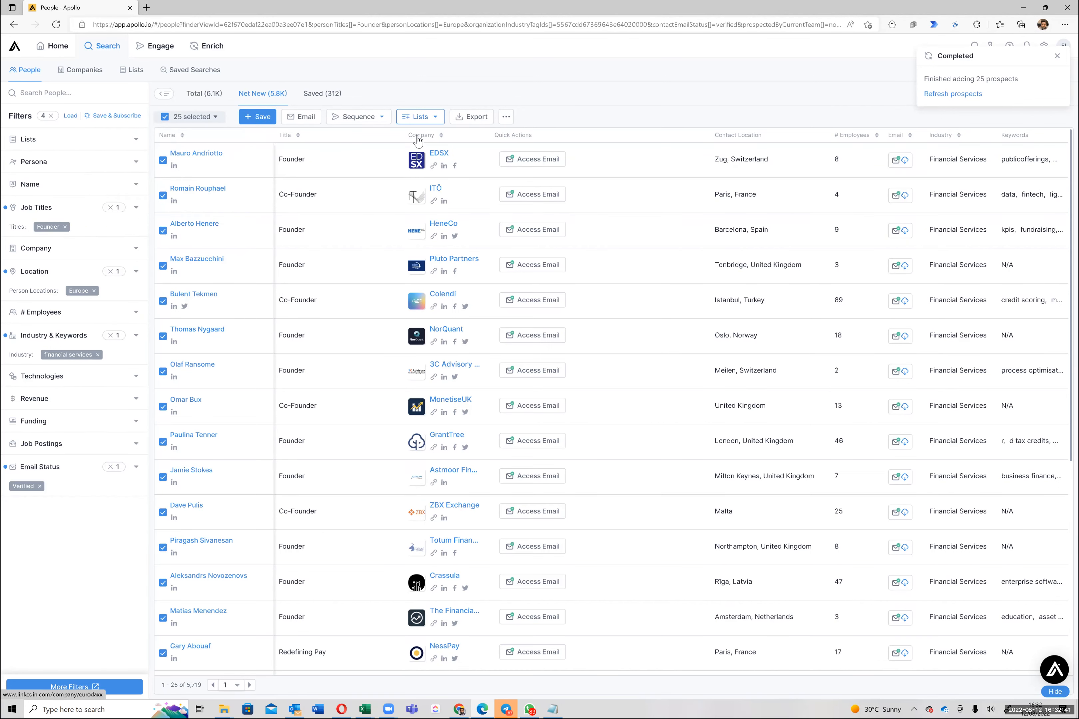
pyautogui.click(419, 116)
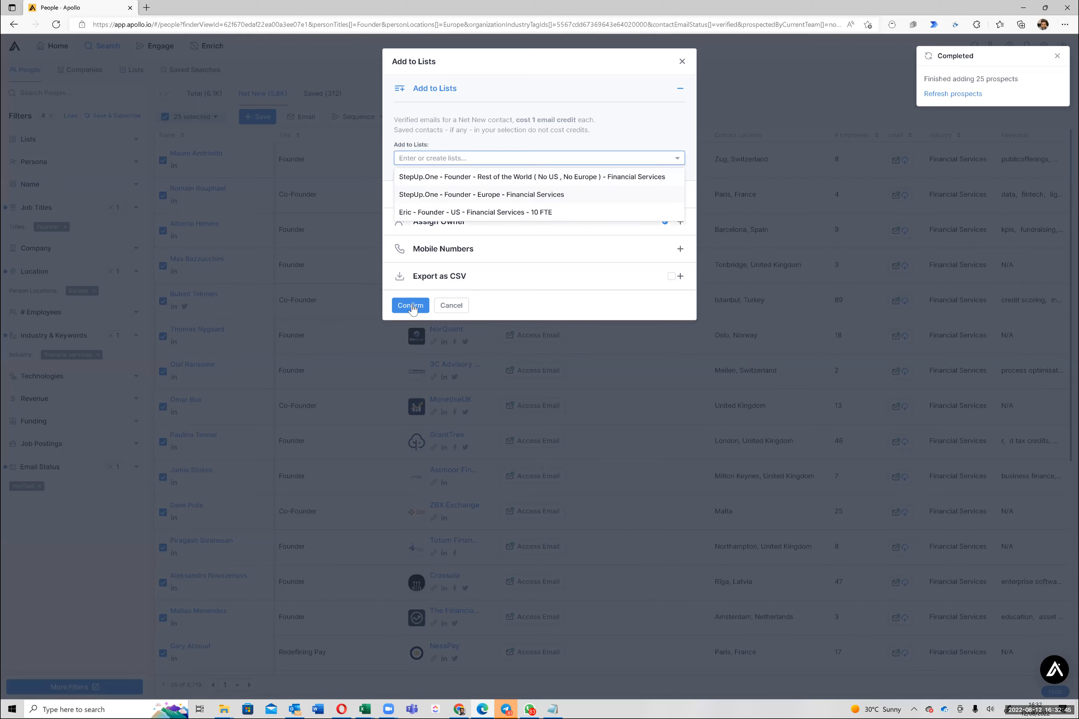
pyautogui.click(460, 194)
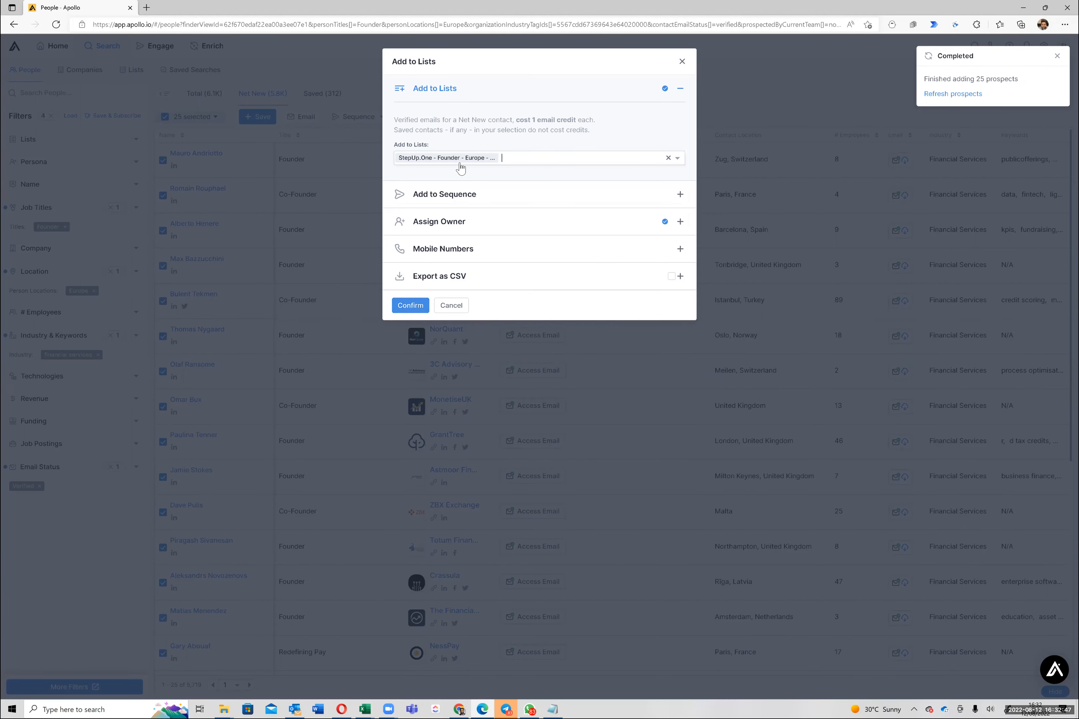
pyautogui.click(412, 310)
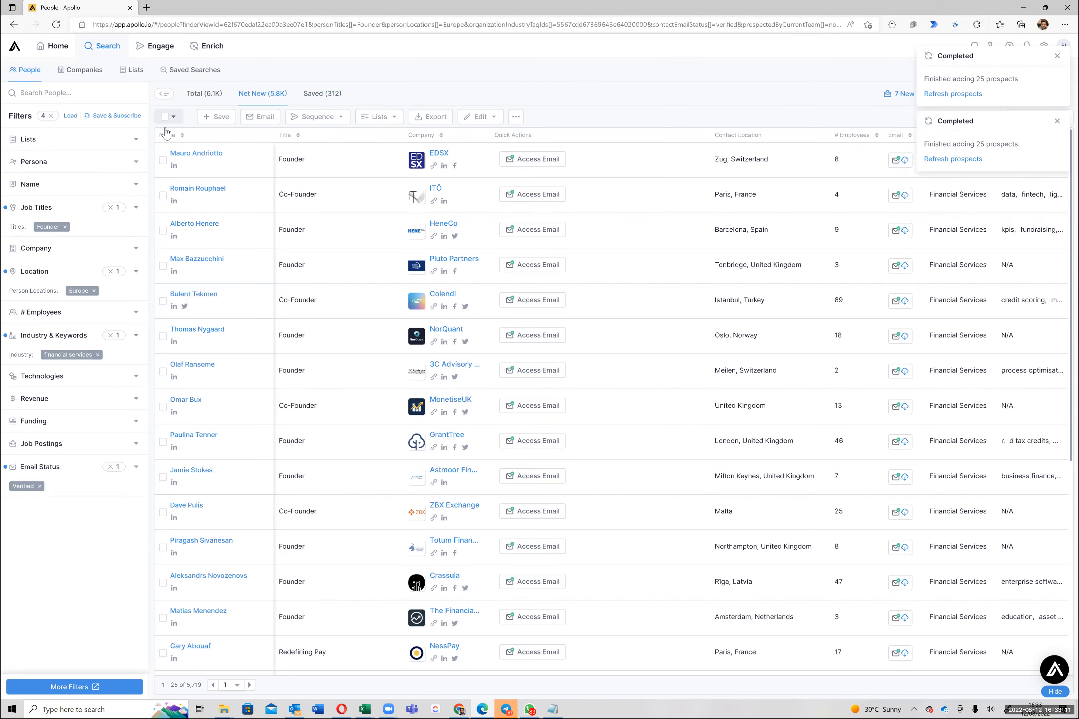
# Select the next 25 founders on the page and add them to the StepUp.One Europe list
pyautogui.click(173, 117)
pyautogui.click(426, 118)
pyautogui.click(430, 139)
pyautogui.click(449, 160)
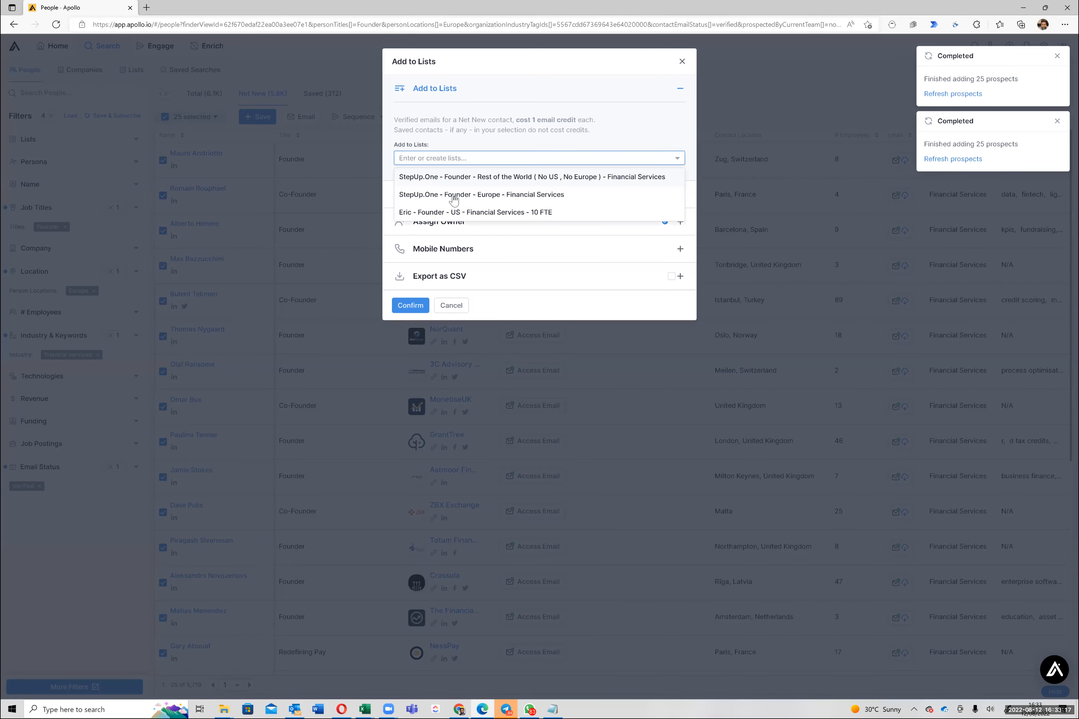
pyautogui.click(409, 306)
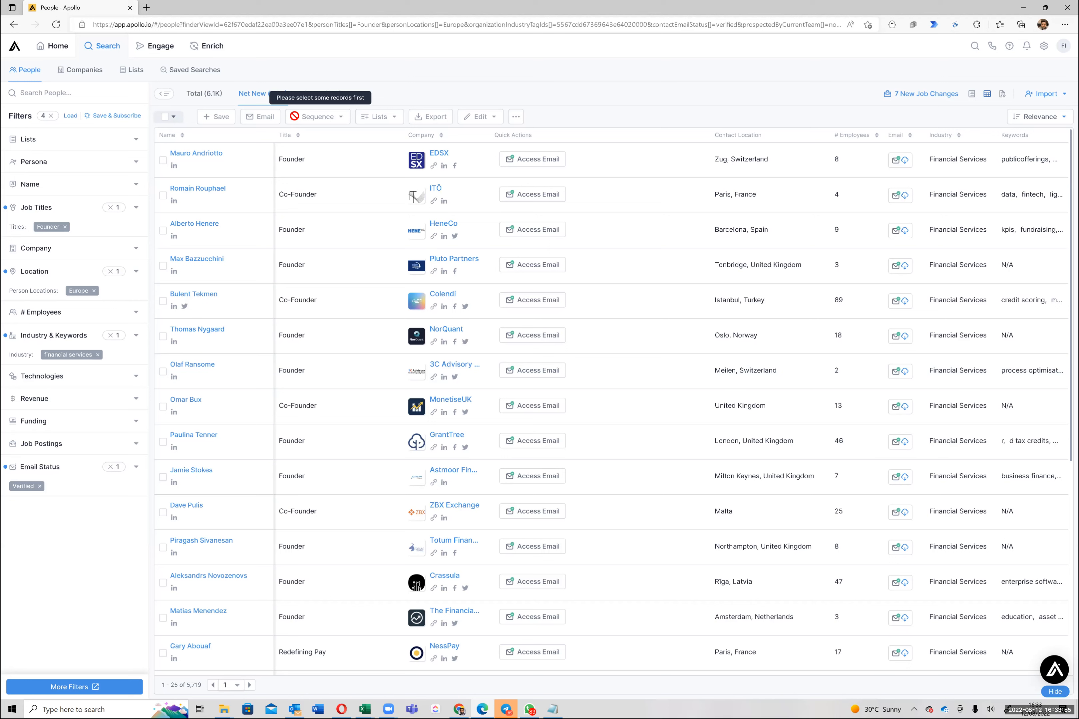
# Go to Engage and open the StepUp.One Founder Email Sequence with its Day 1 email step
pyautogui.moveTo(177, 43)
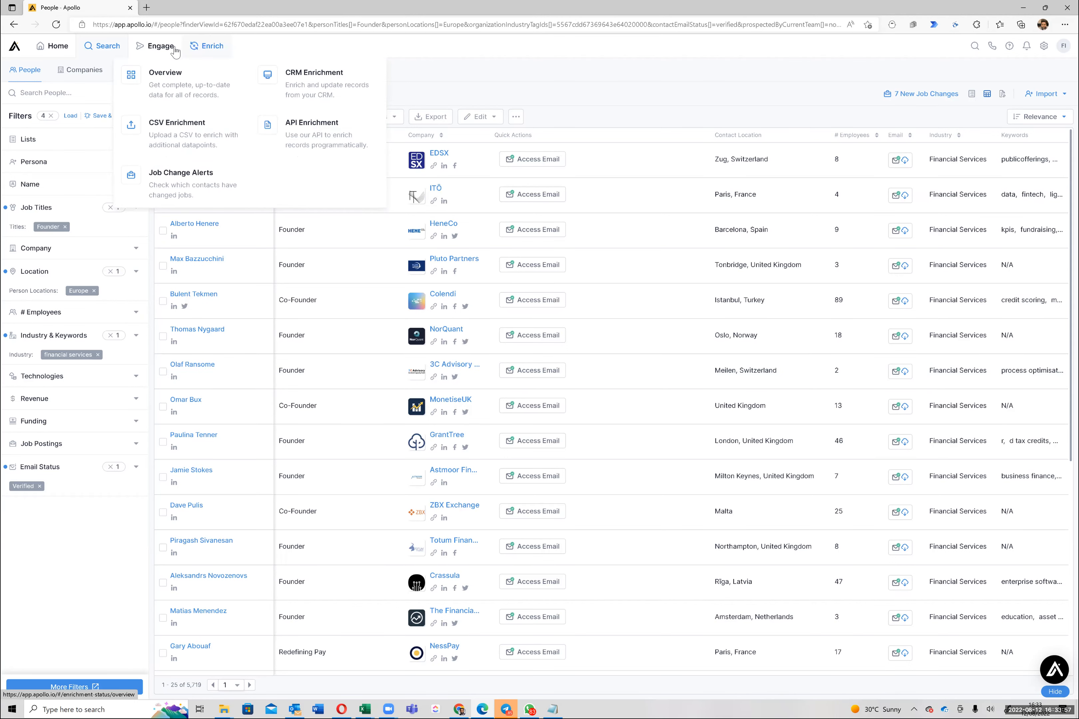
pyautogui.click(151, 51)
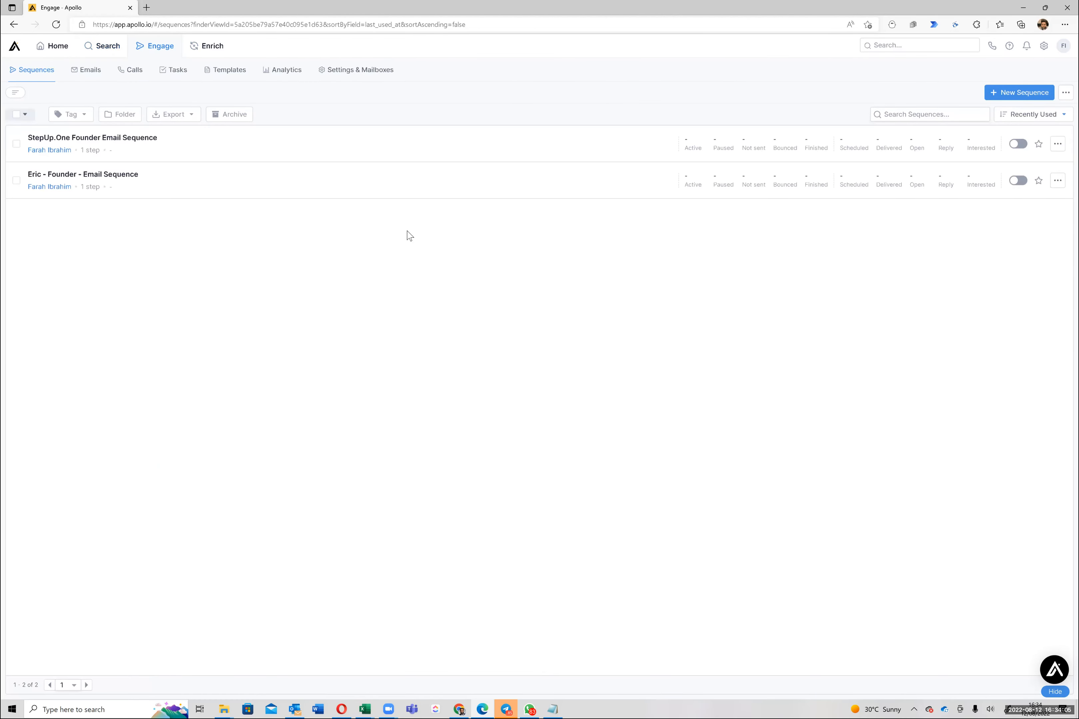
pyautogui.click(124, 140)
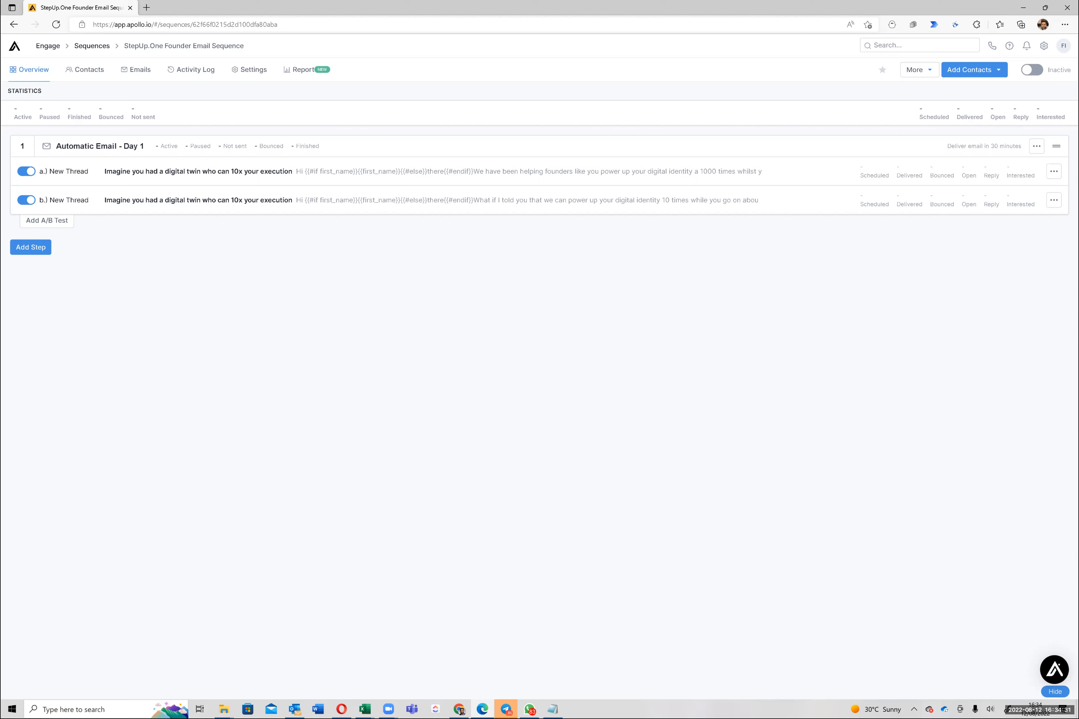
# Add contacts from the saved list 'StepUp.One - Founder - Europe', keeping your own mailbox as sender
pyautogui.click(974, 70)
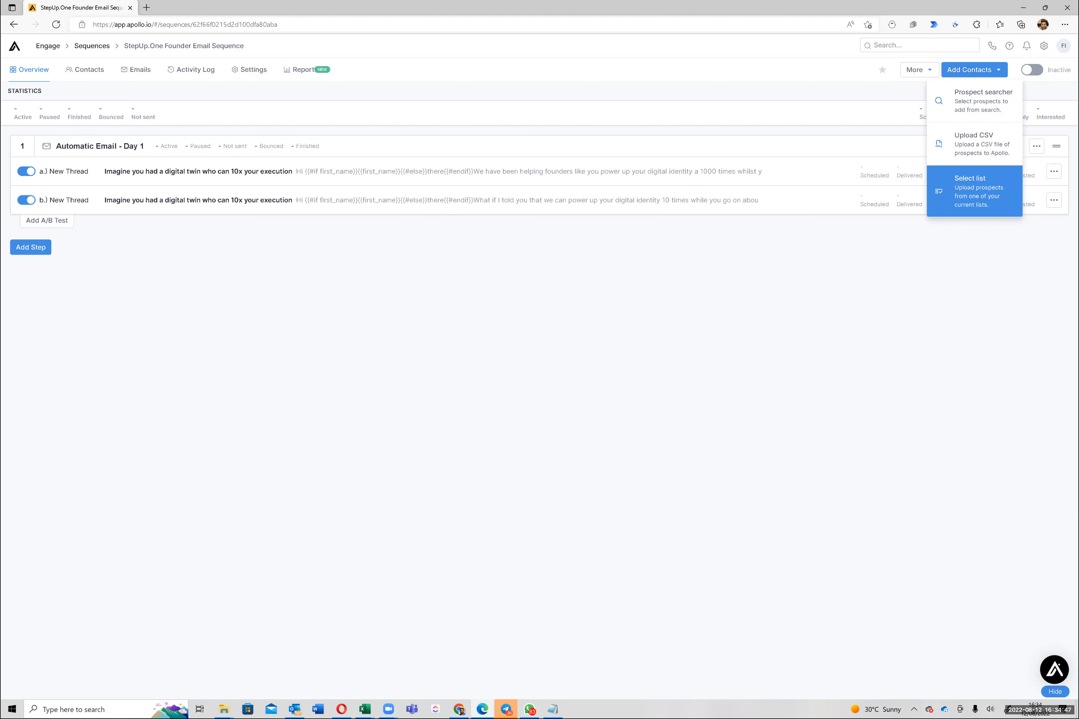
pyautogui.click(974, 191)
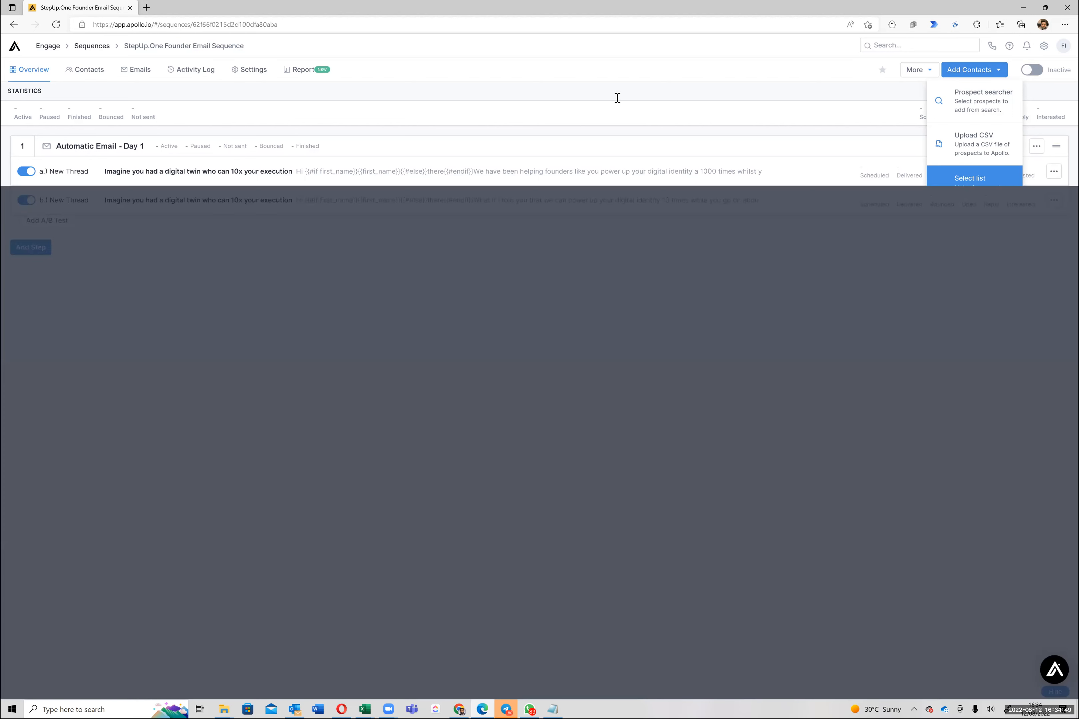
pyautogui.click(615, 103)
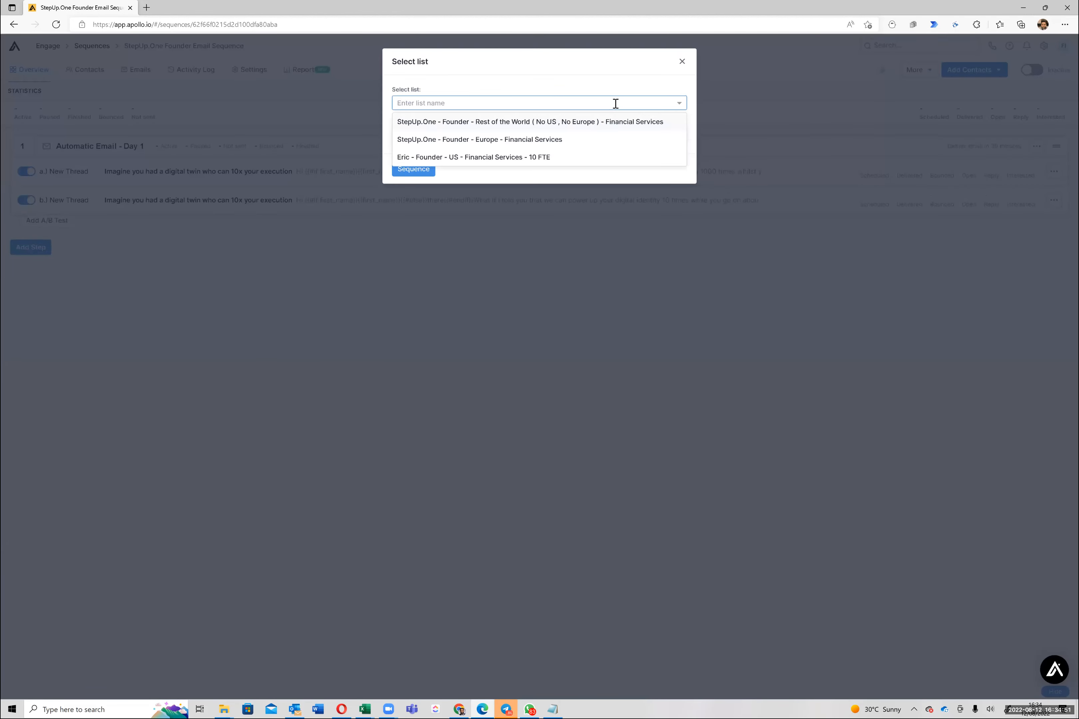
pyautogui.click(524, 144)
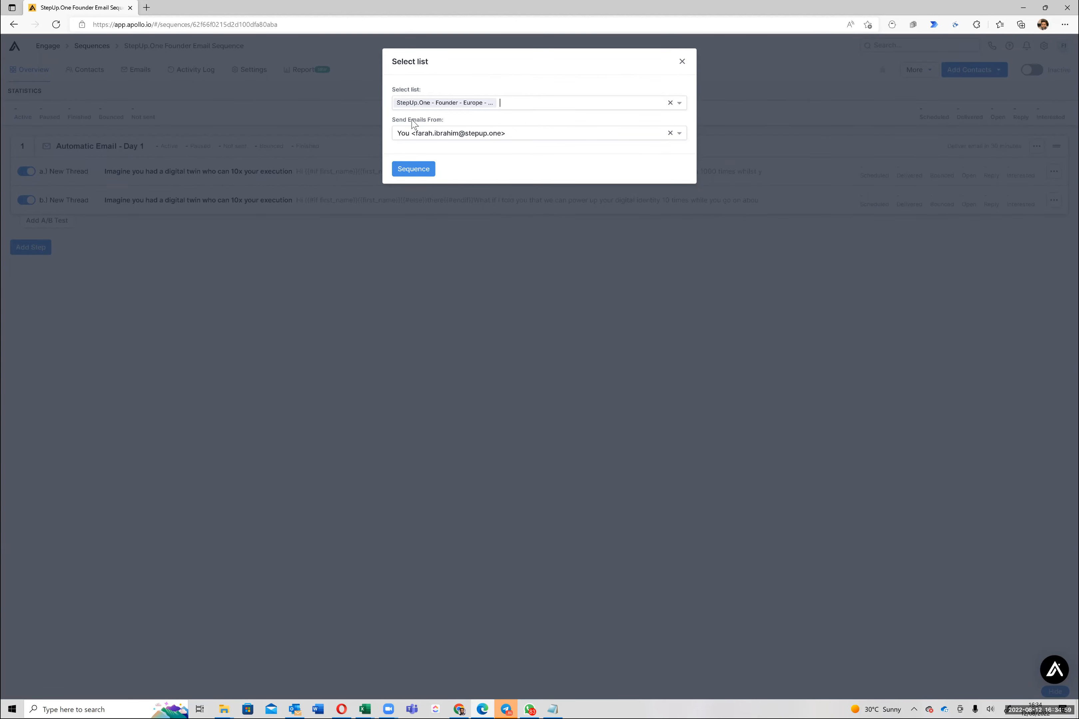
pyautogui.click(426, 137)
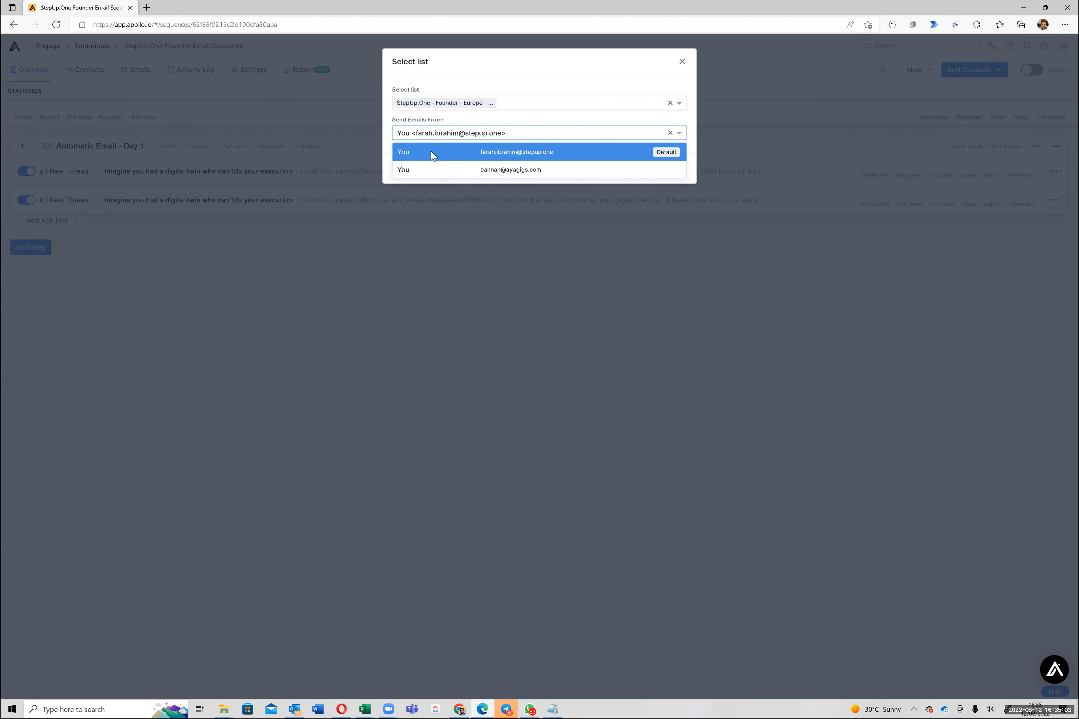
pyautogui.click(431, 156)
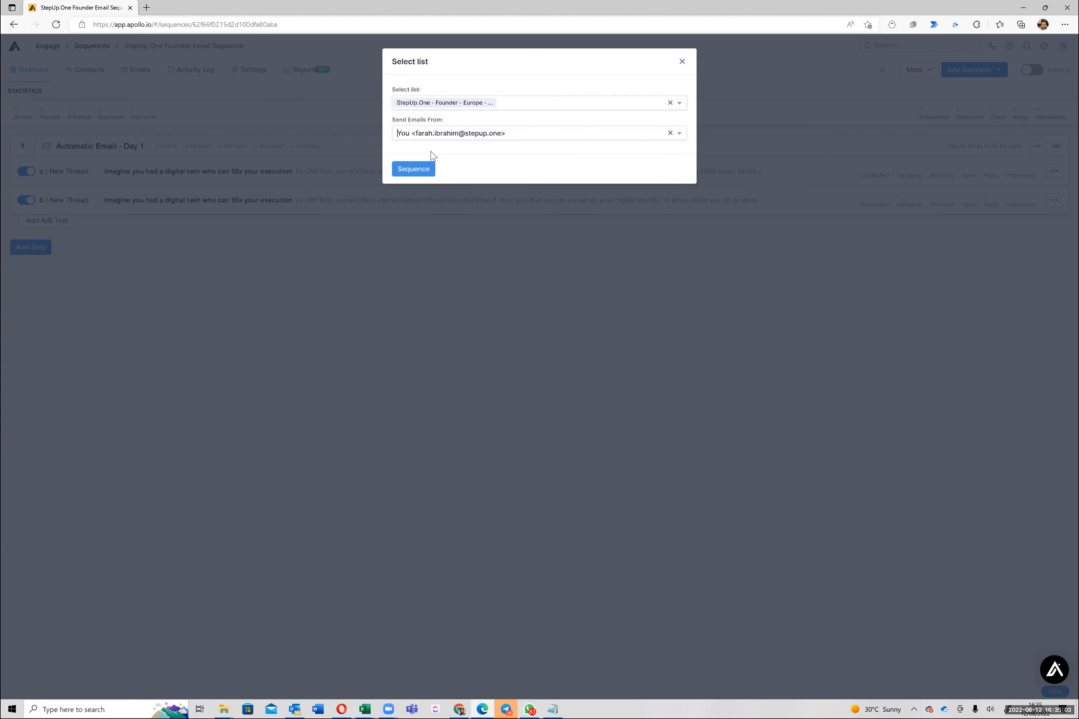
# Enrol the Europe list, then review the prompt offering 2 other-sequence contacts without verified emails
pyautogui.click(423, 170)
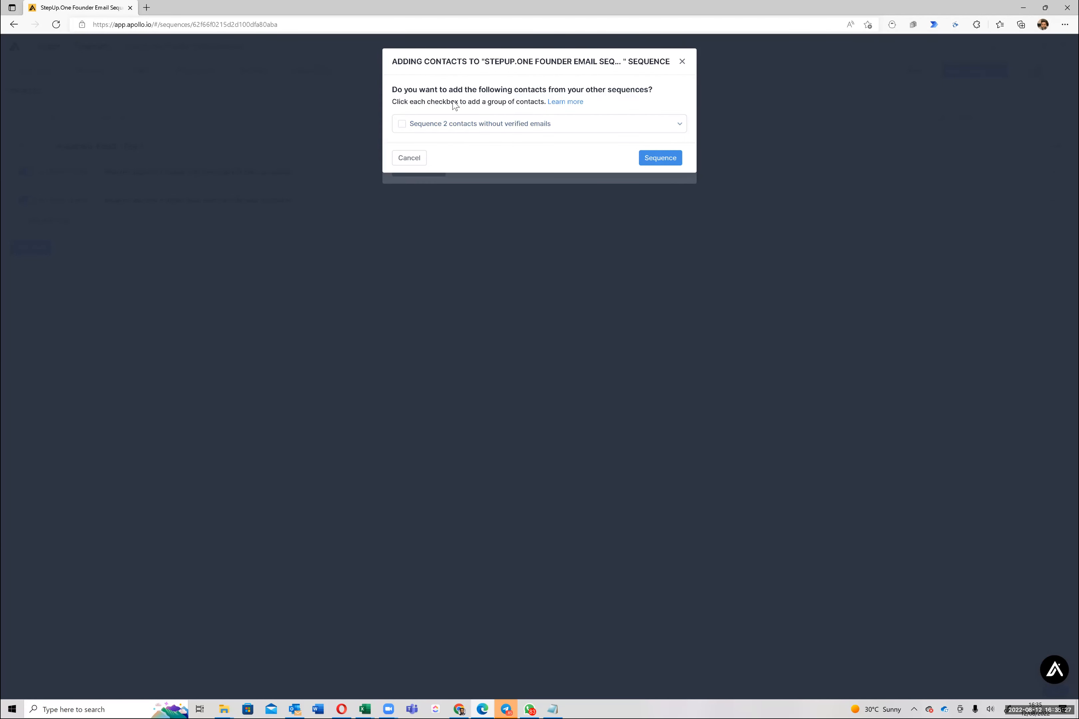
pyautogui.tripleClick(446, 92)
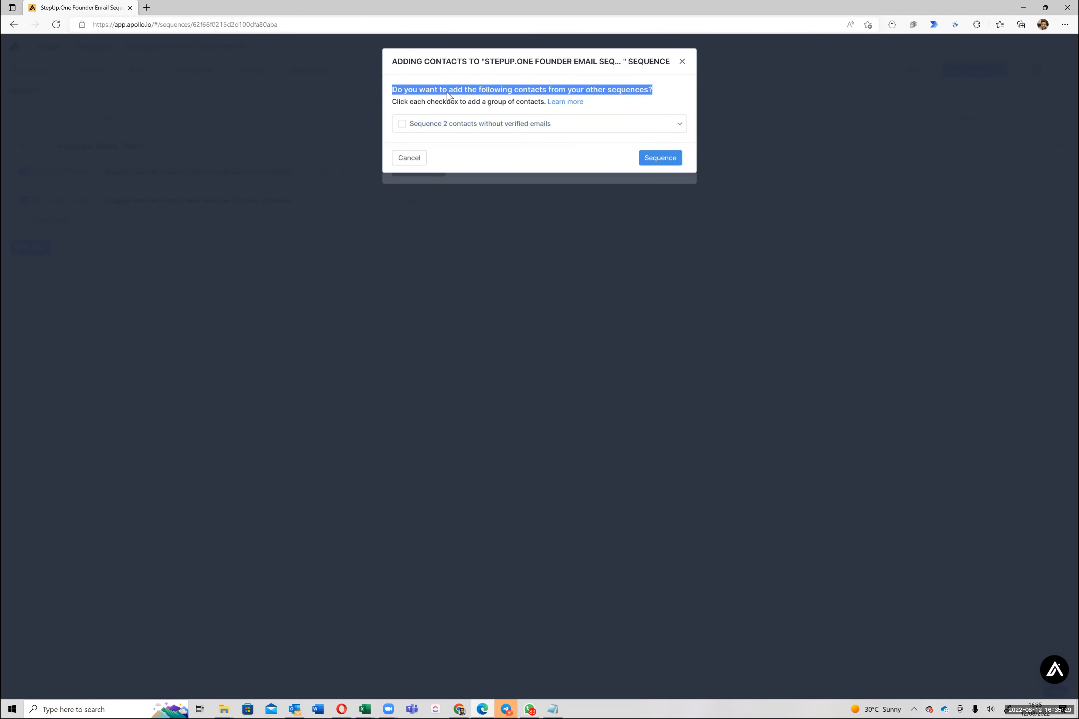
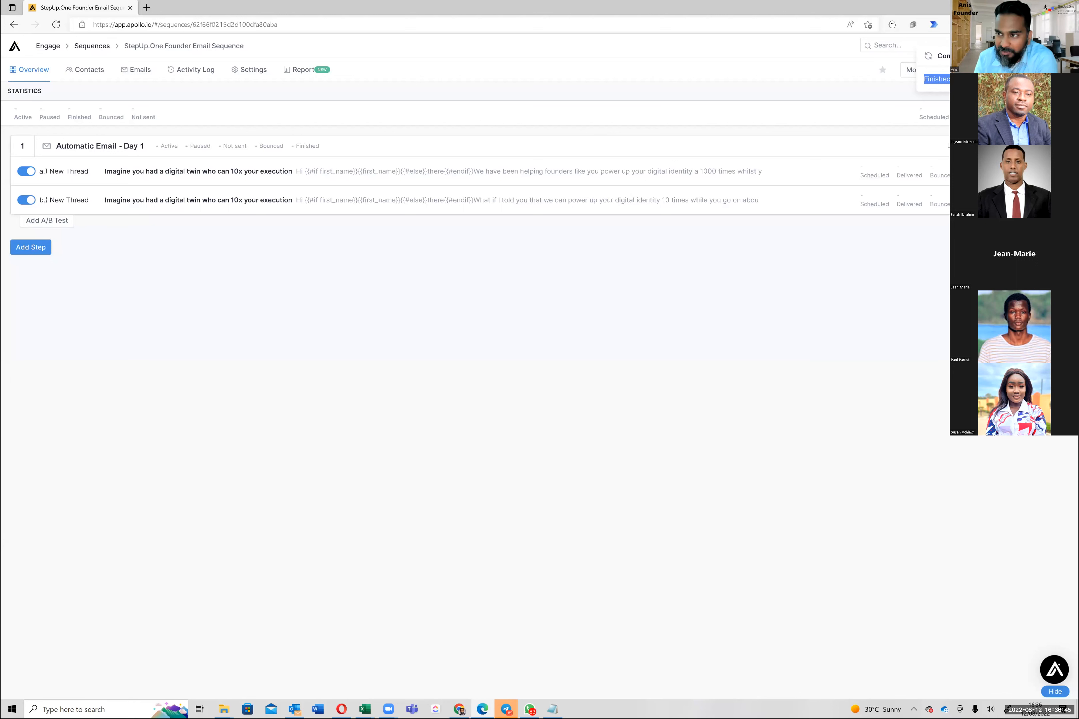
# Dismiss the status popup and view the sequence's list of 48 paused founder contacts
pyautogui.click(3, 136)
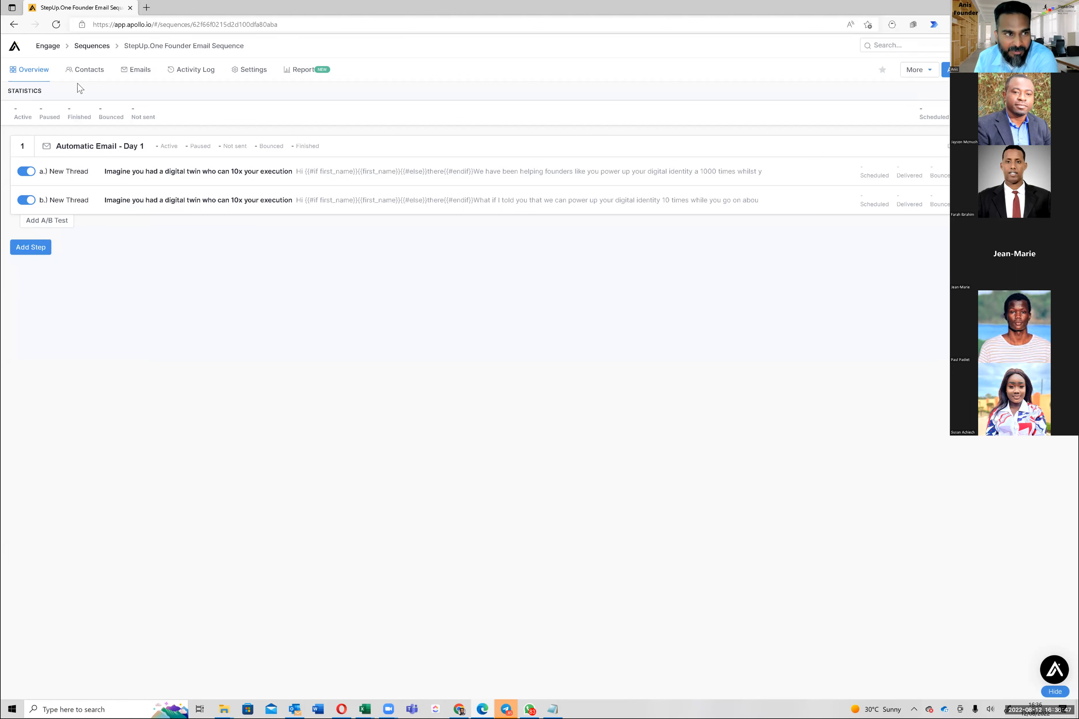
pyautogui.click(81, 75)
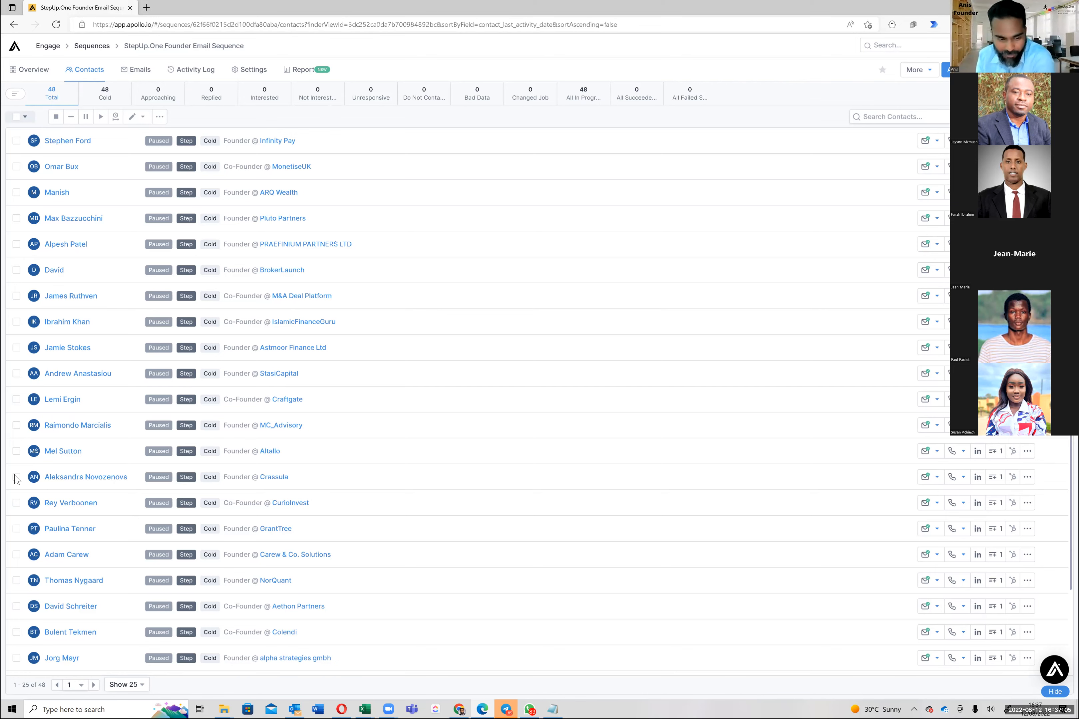
# Scroll the contact list, check the still-empty Emails tab, then view the sequence Settings
pyautogui.scroll(-2, 390, 412)
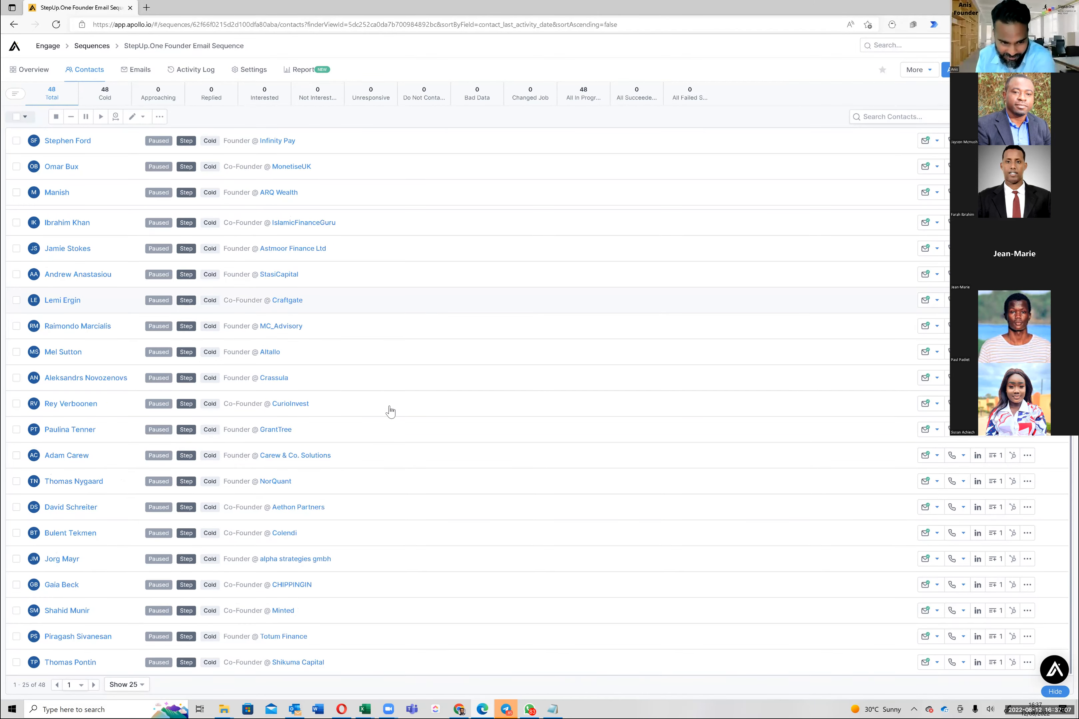
pyautogui.scroll(2, 390, 411)
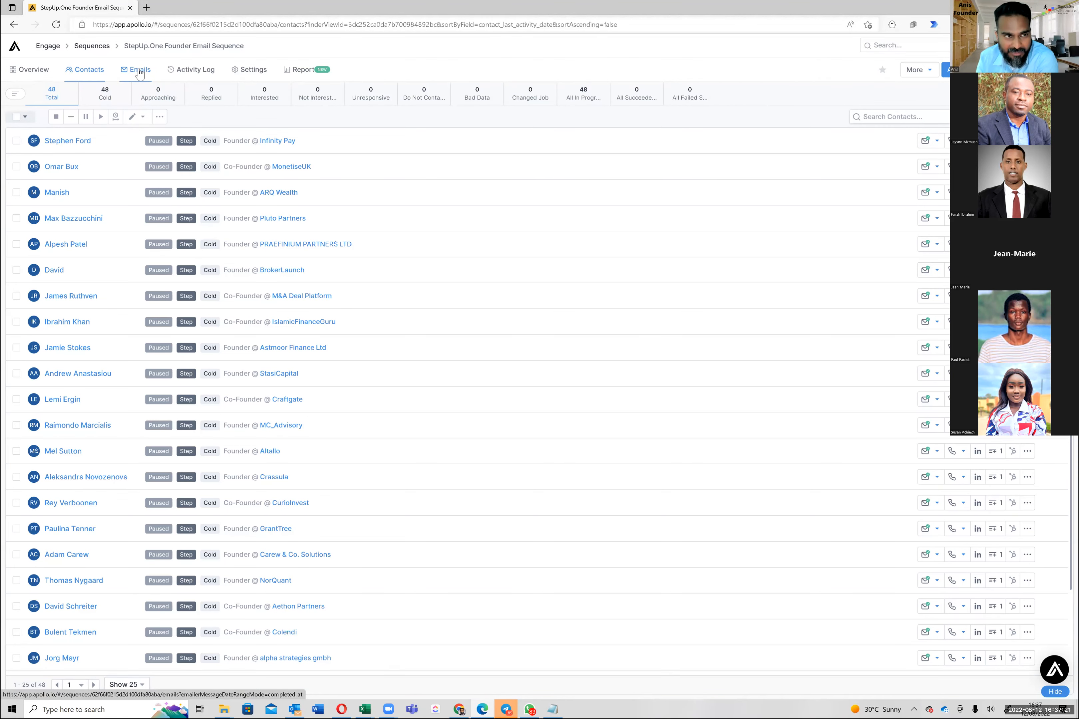
pyautogui.click(139, 72)
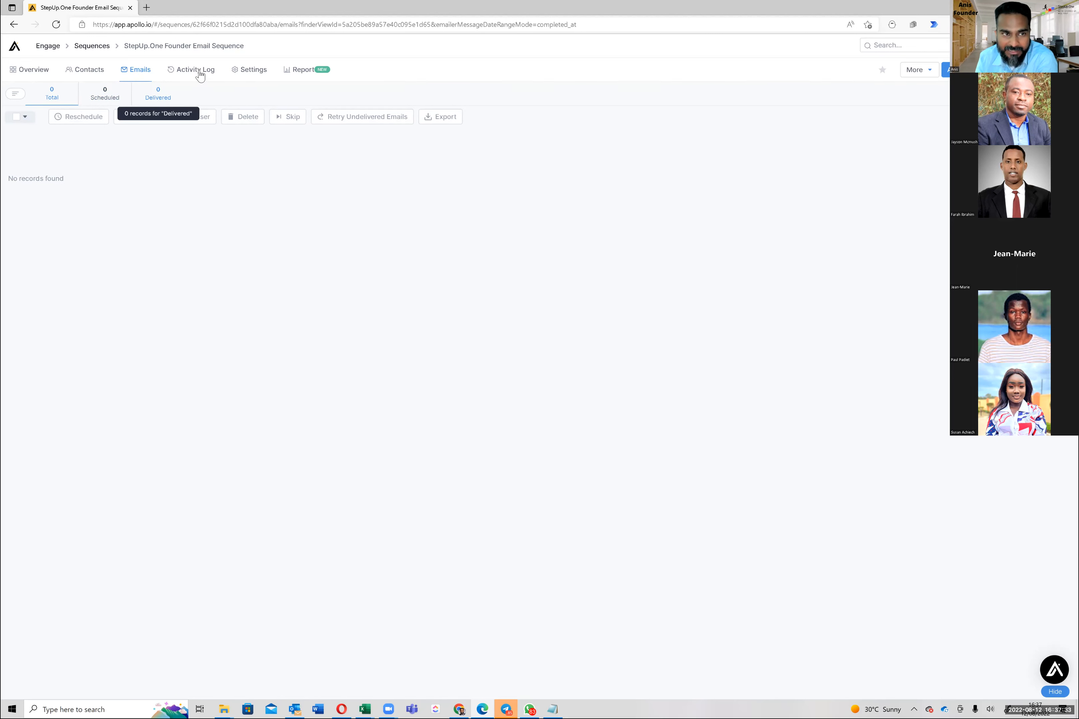
pyautogui.click(254, 71)
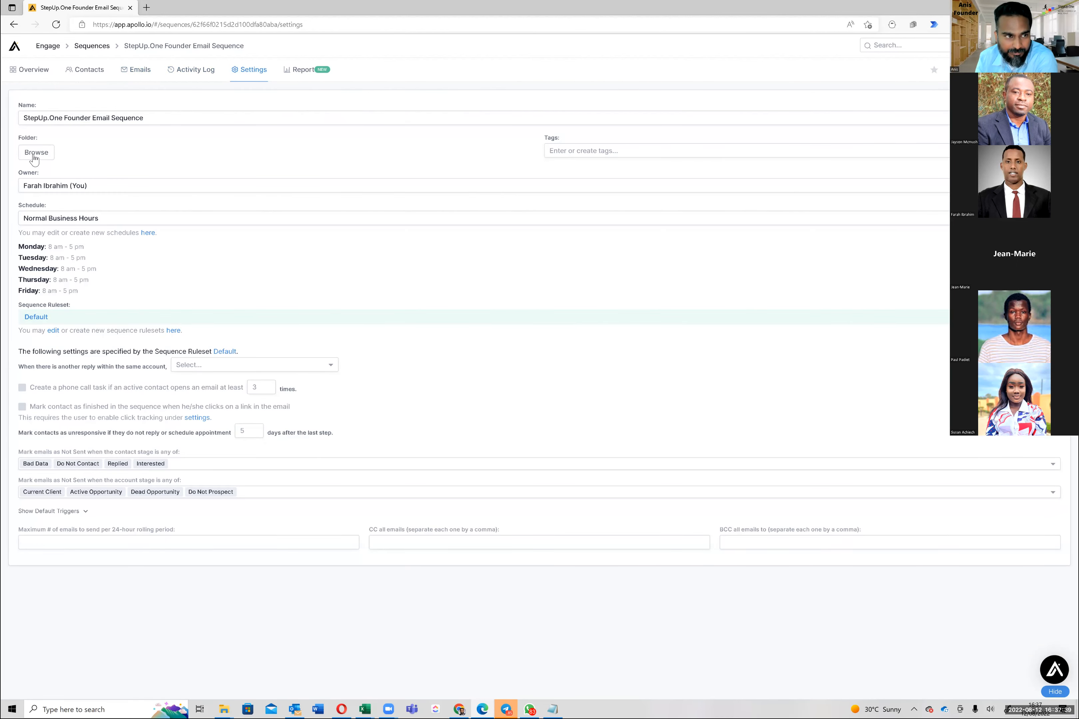
# File the sequence in a new folder named StepUp.One
pyautogui.click(35, 154)
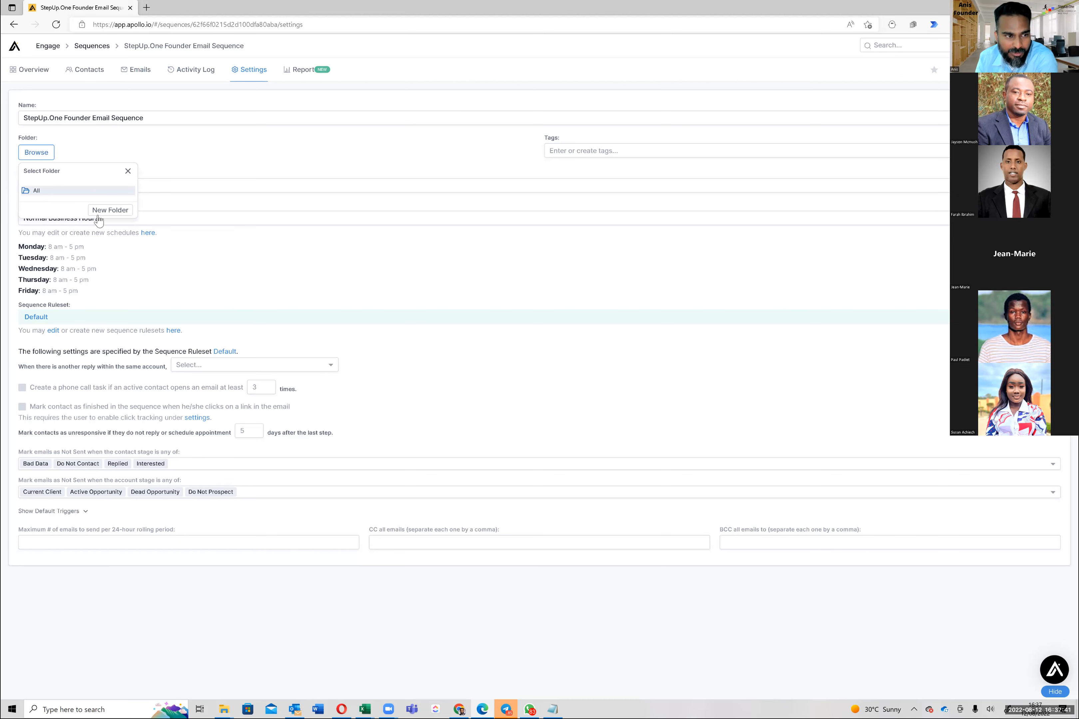
pyautogui.click(109, 209)
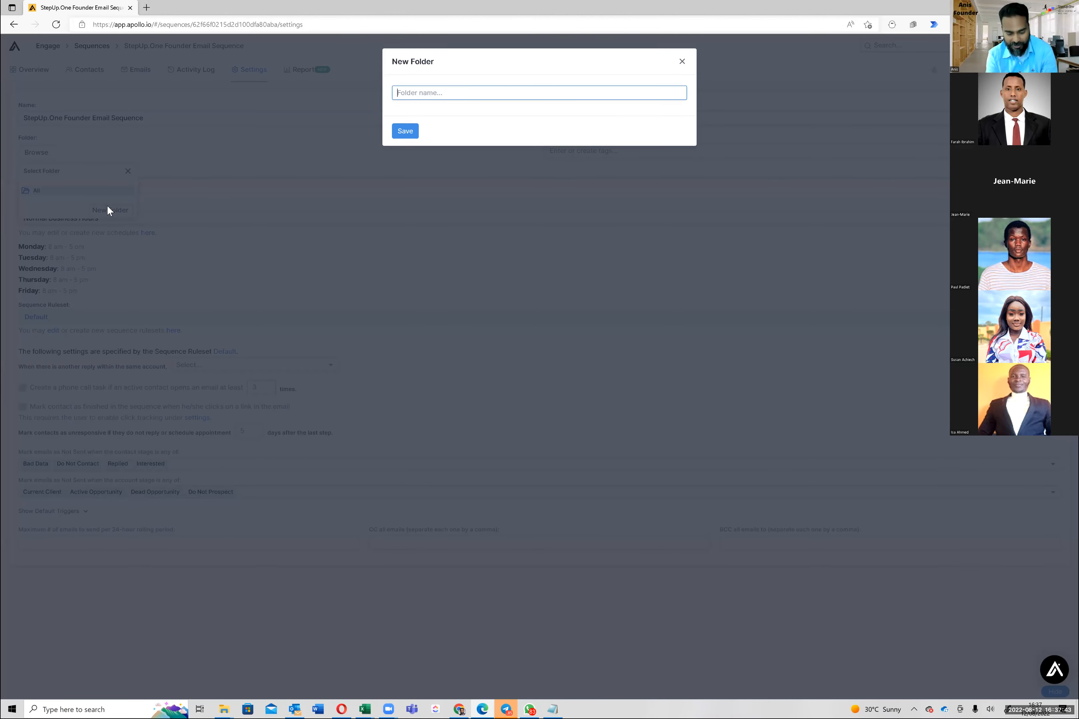
pyautogui.write('StepUp.One')
pyautogui.press('Return')
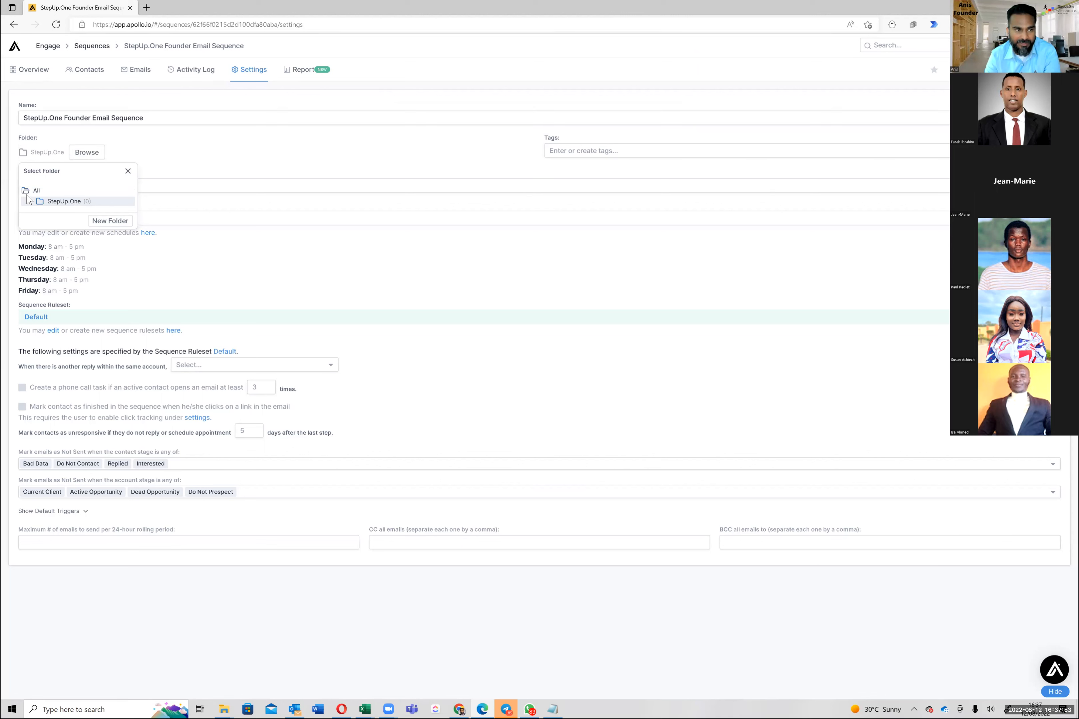
pyautogui.click(128, 171)
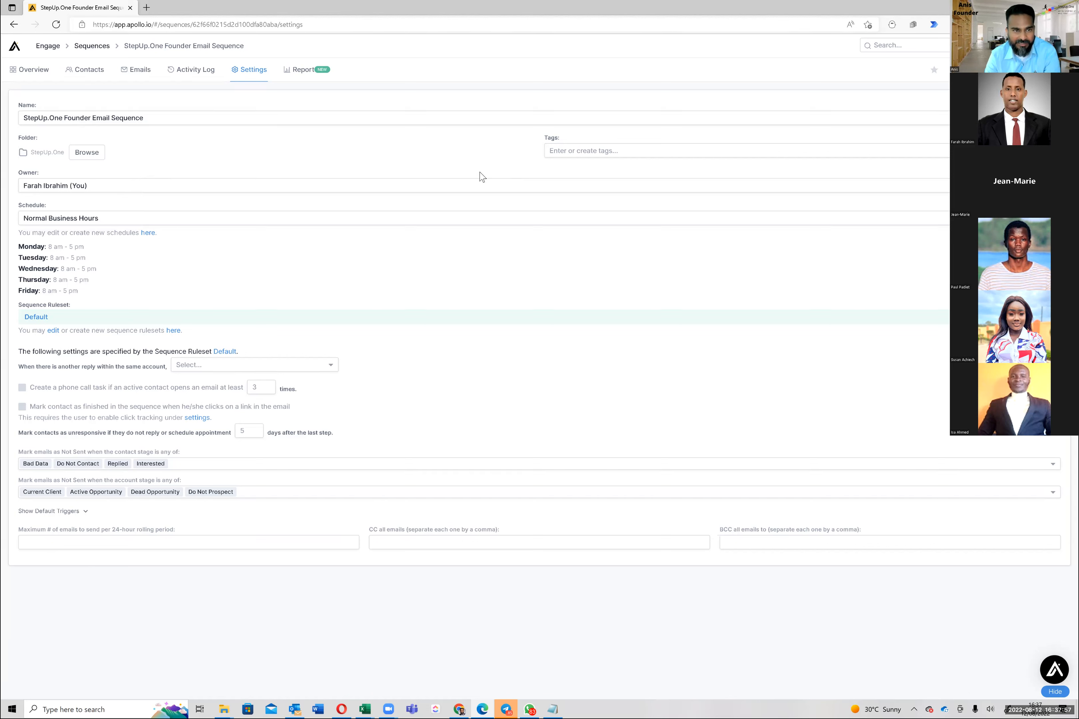
# Tag the sequence 'Financial Services Founders'
pyautogui.click(585, 151)
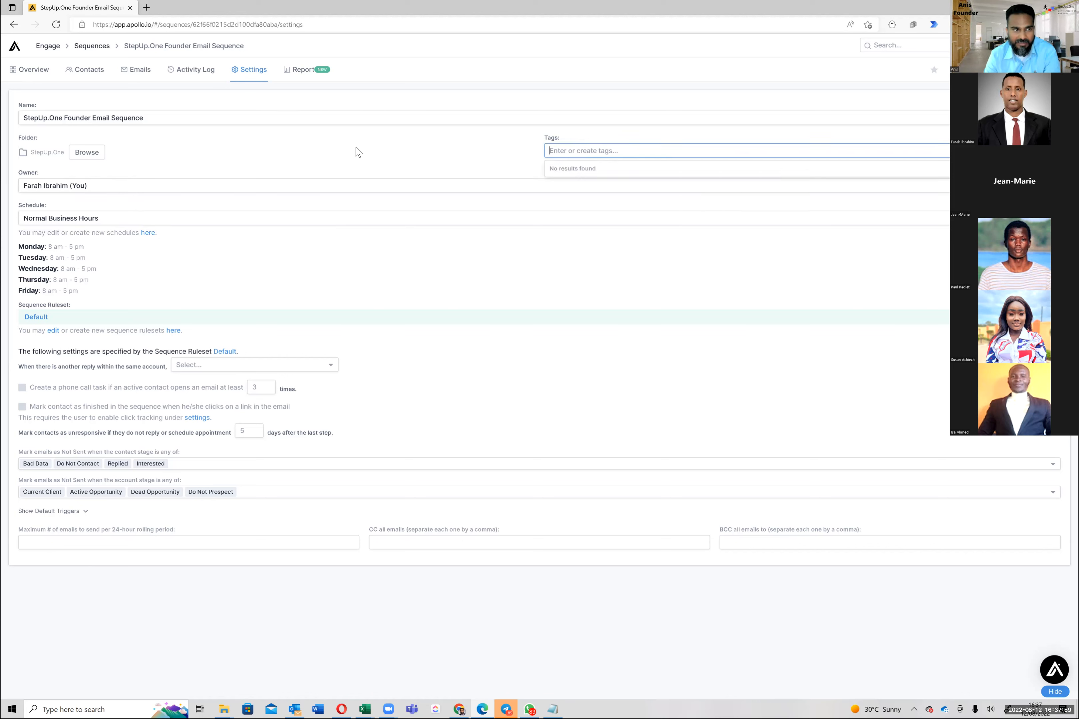
pyautogui.click(357, 152)
pyautogui.click(596, 152)
pyautogui.write('Founders')
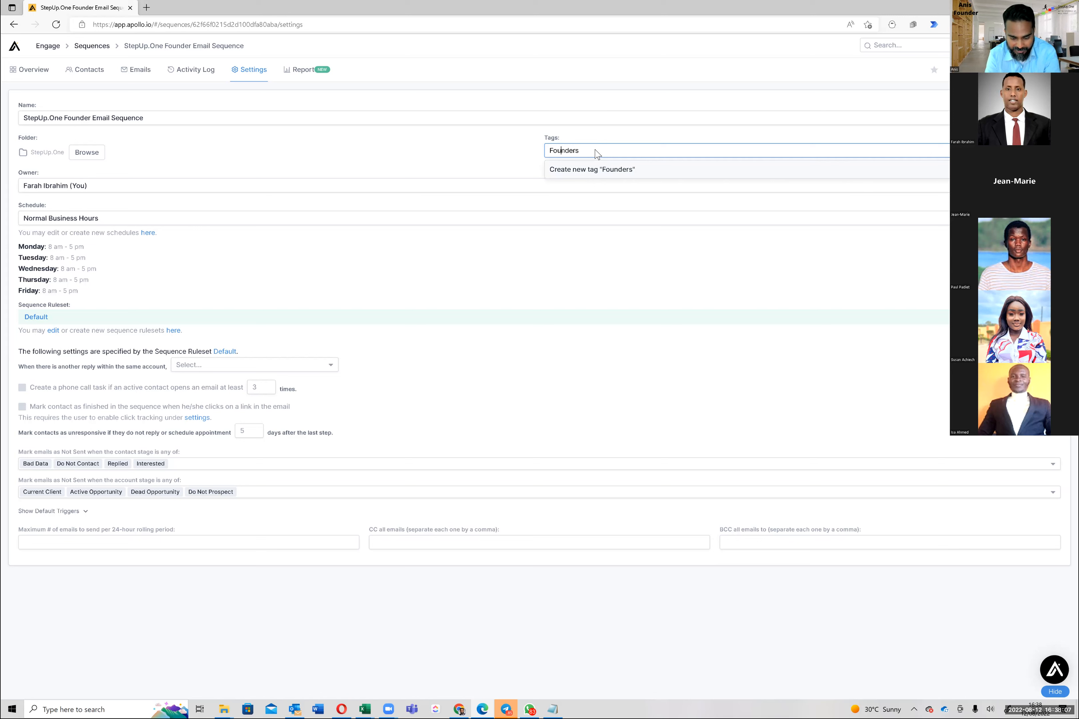
pyautogui.write('Fian')
pyautogui.press('BackSpace')
pyautogui.press('BackSpace')
pyautogui.write('nancial Services')
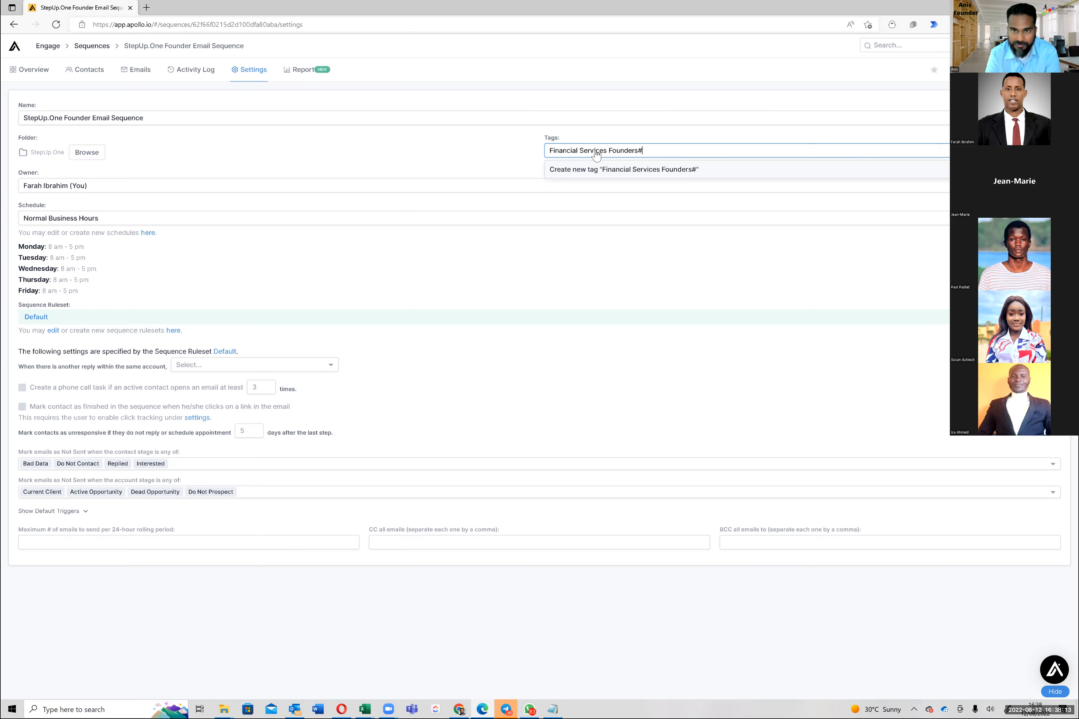
pyautogui.press('Return')
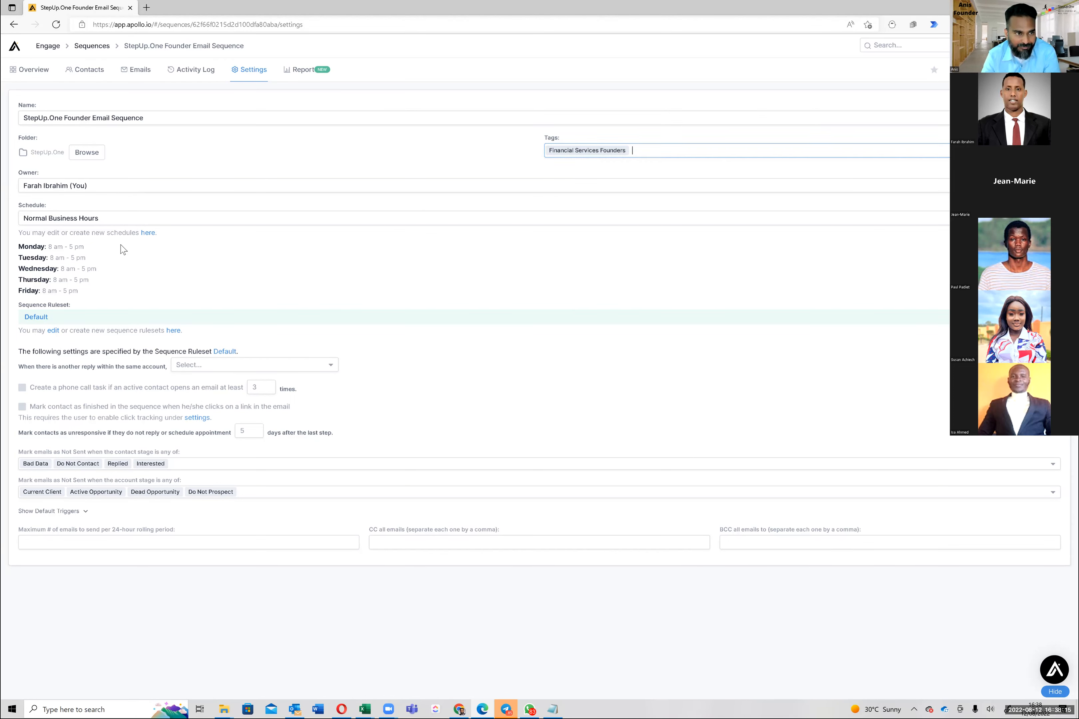
# Review the Normal Business Hours sending schedule of weekdays 8 am–5 pm
pyautogui.click(112, 221)
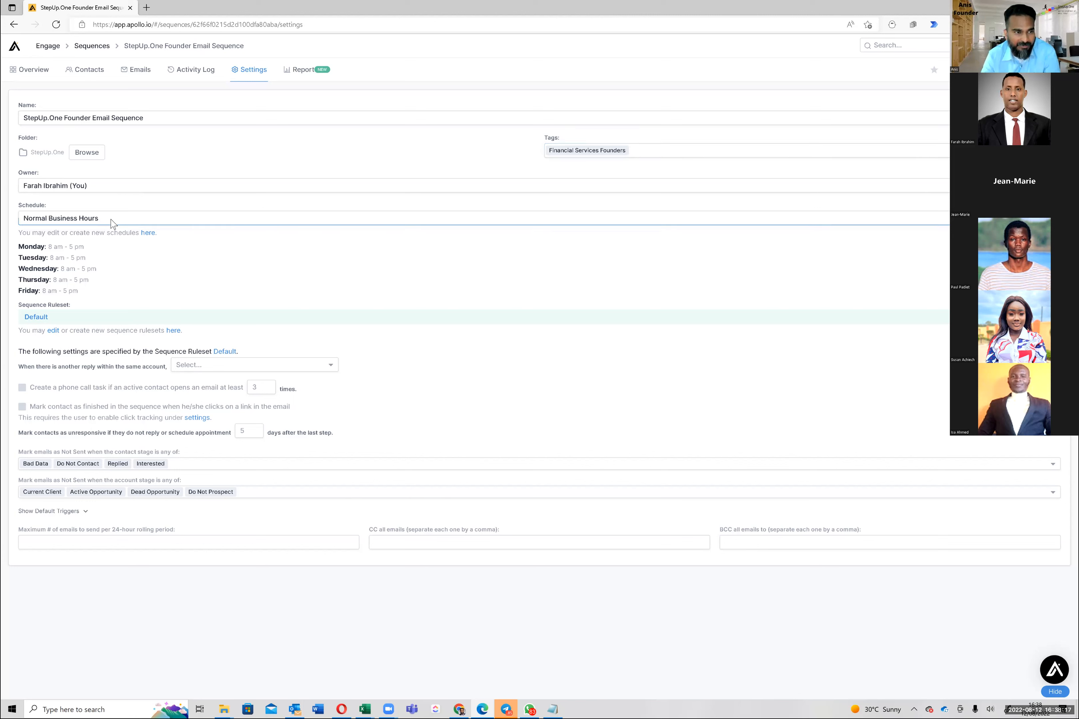
pyautogui.click(55, 246)
pyautogui.moveTo(57, 253); pyautogui.dragTo(61, 288)
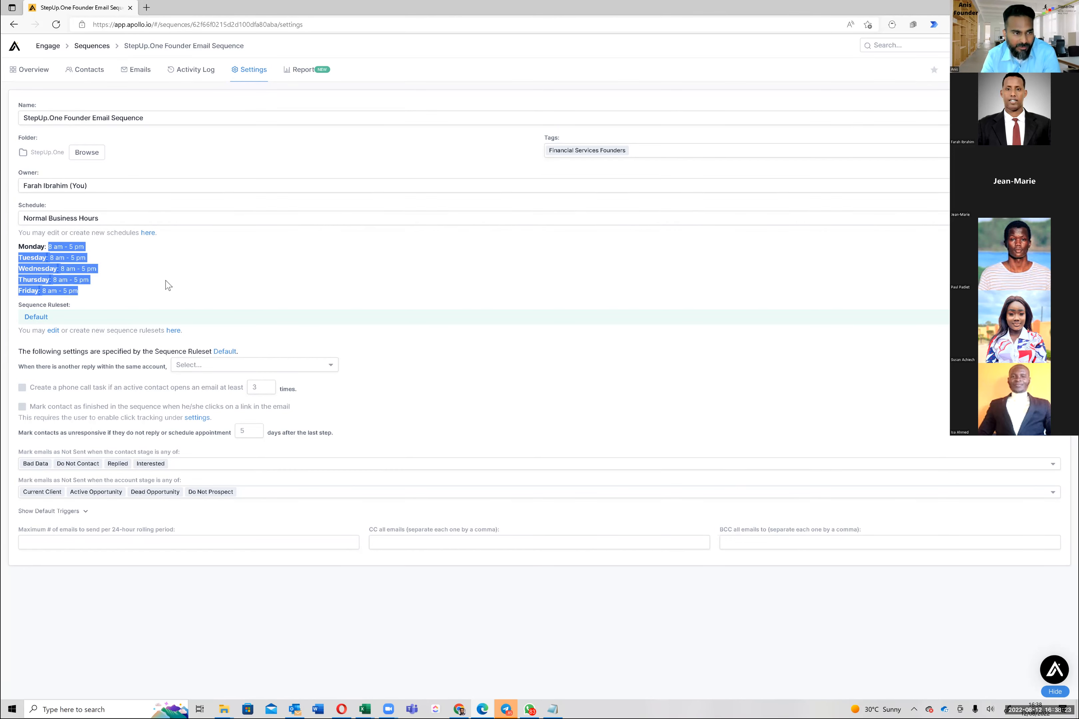
pyautogui.doubleClick(36, 247)
pyautogui.moveTo(36, 246); pyautogui.dragTo(99, 290)
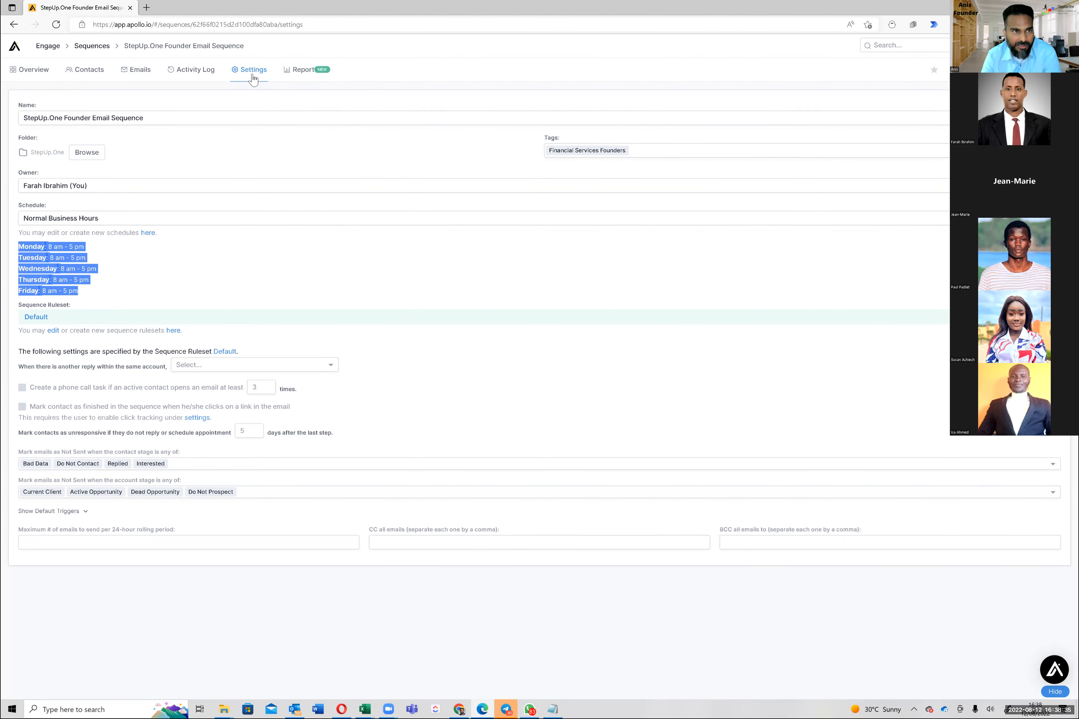
pyautogui.click(30, 72)
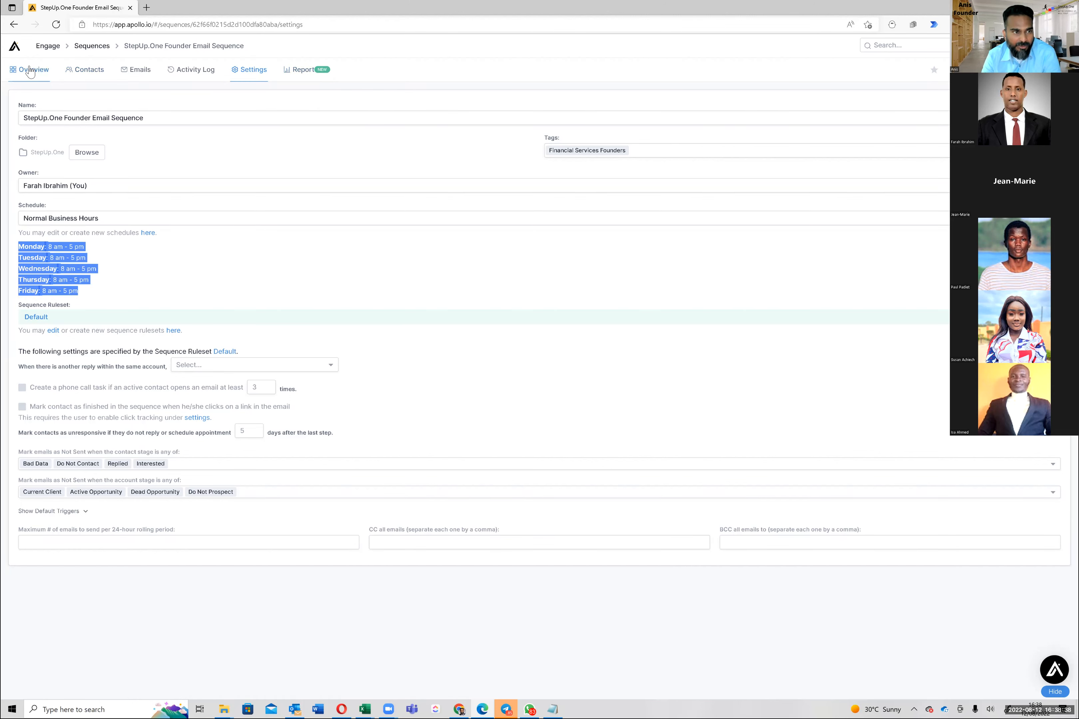
# Send yourself a test of the Day 1 'a.) New Thread' email and note the test recipient
pyautogui.click(191, 172)
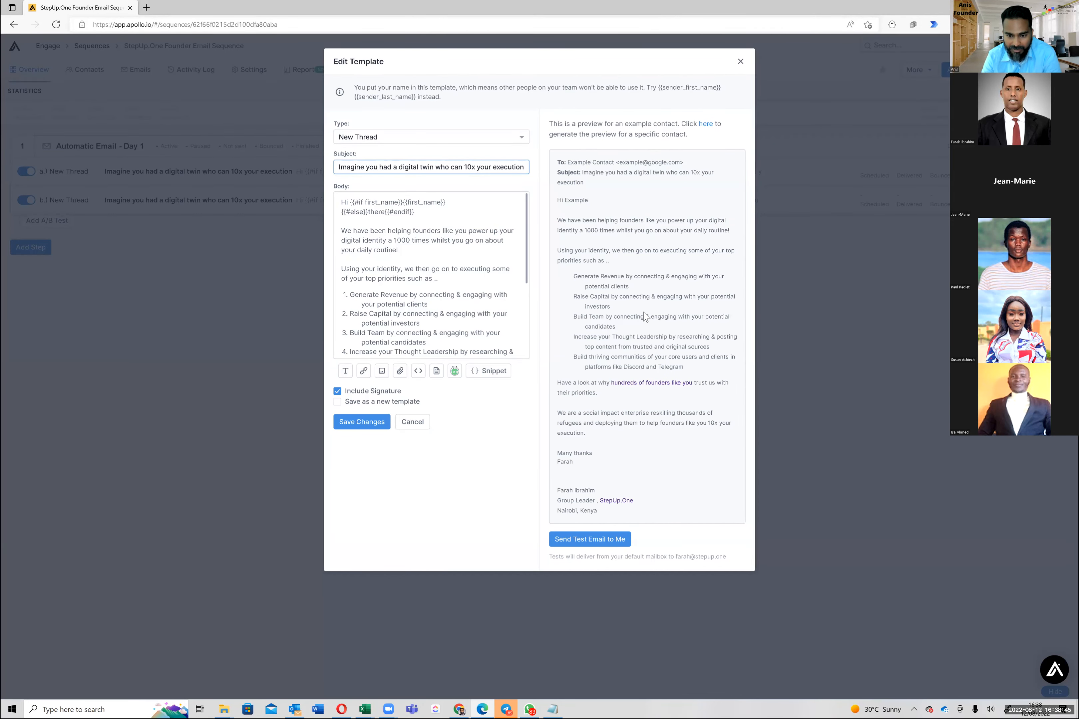
pyautogui.click(597, 539)
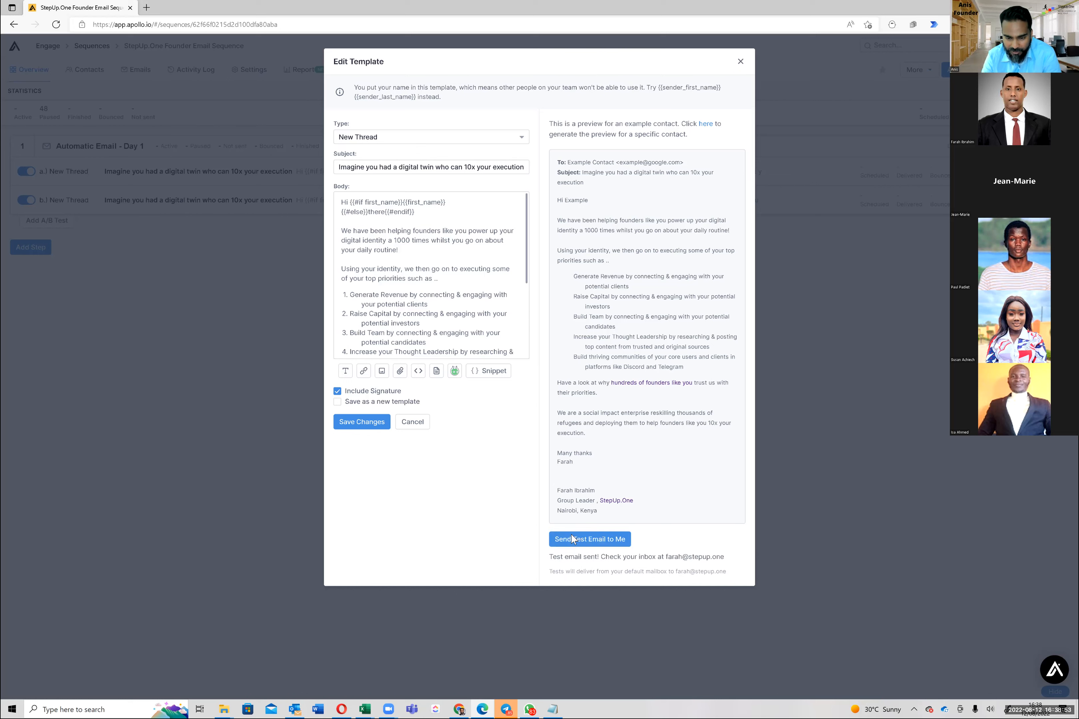
pyautogui.tripleClick(626, 573)
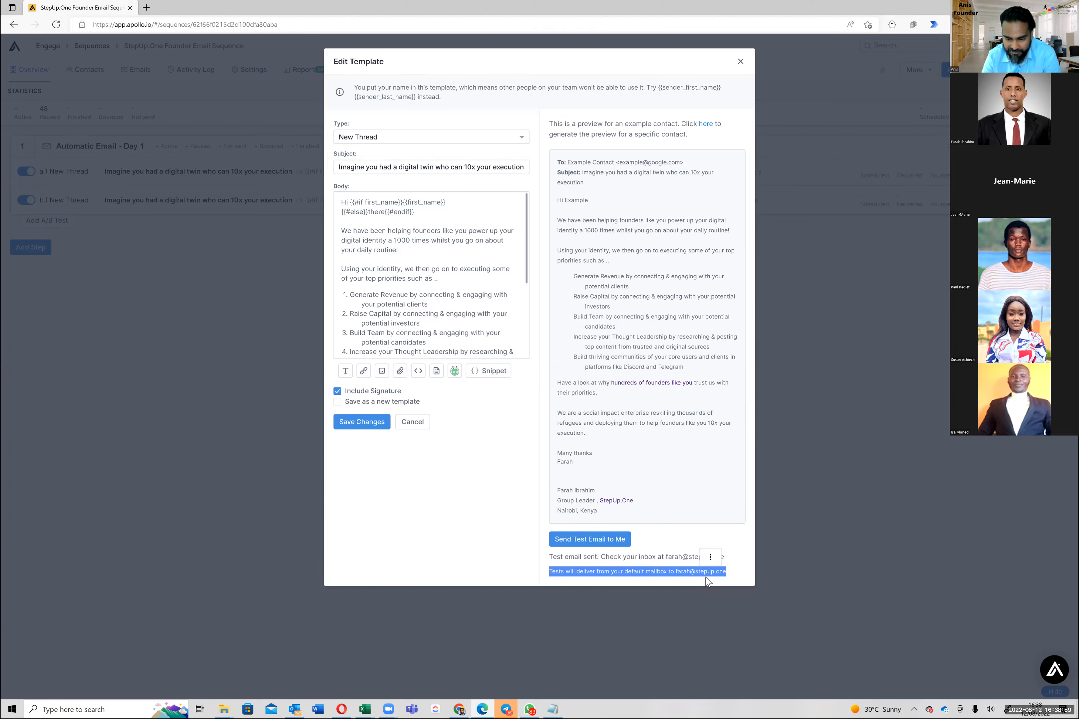
pyautogui.click(678, 574)
pyautogui.moveTo(744, 572); pyautogui.dragTo(676, 572)
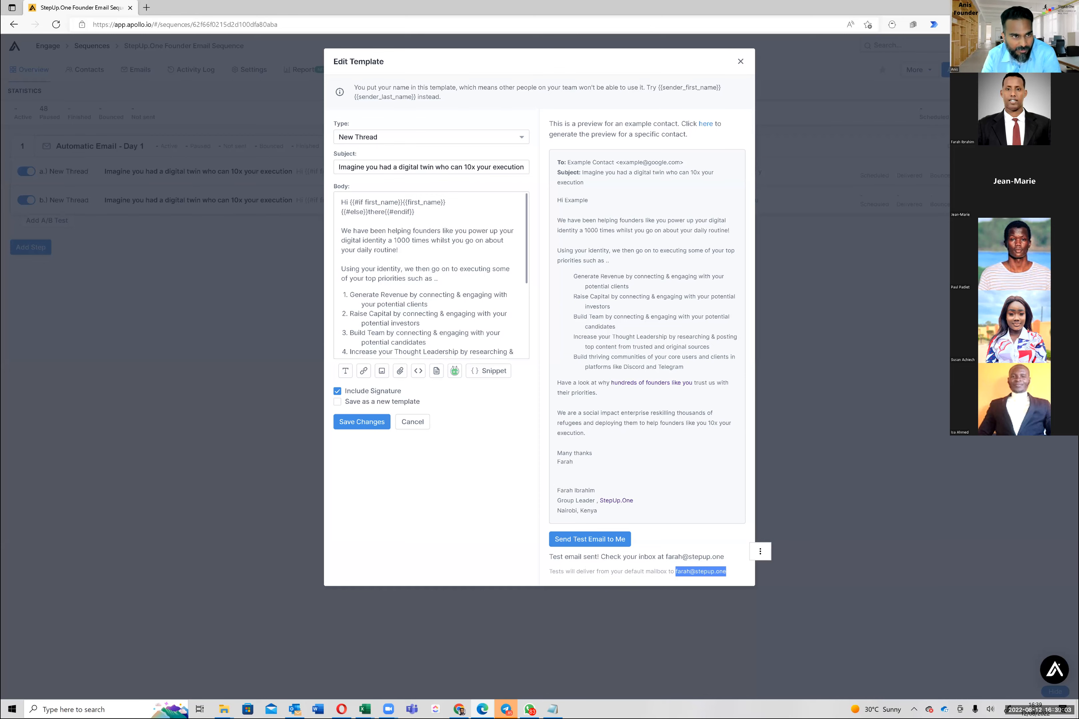
pyautogui.hotkey('alt', 'Tab')
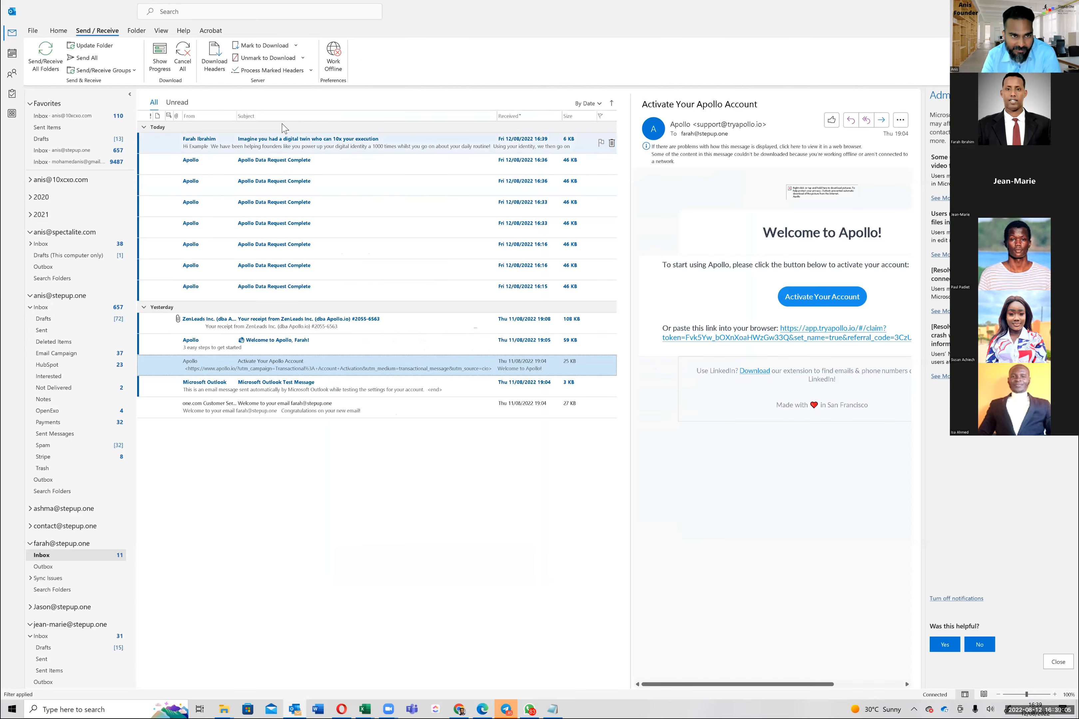
# Open the received test email in its own window and review its body through the signature
pyautogui.click(275, 148)
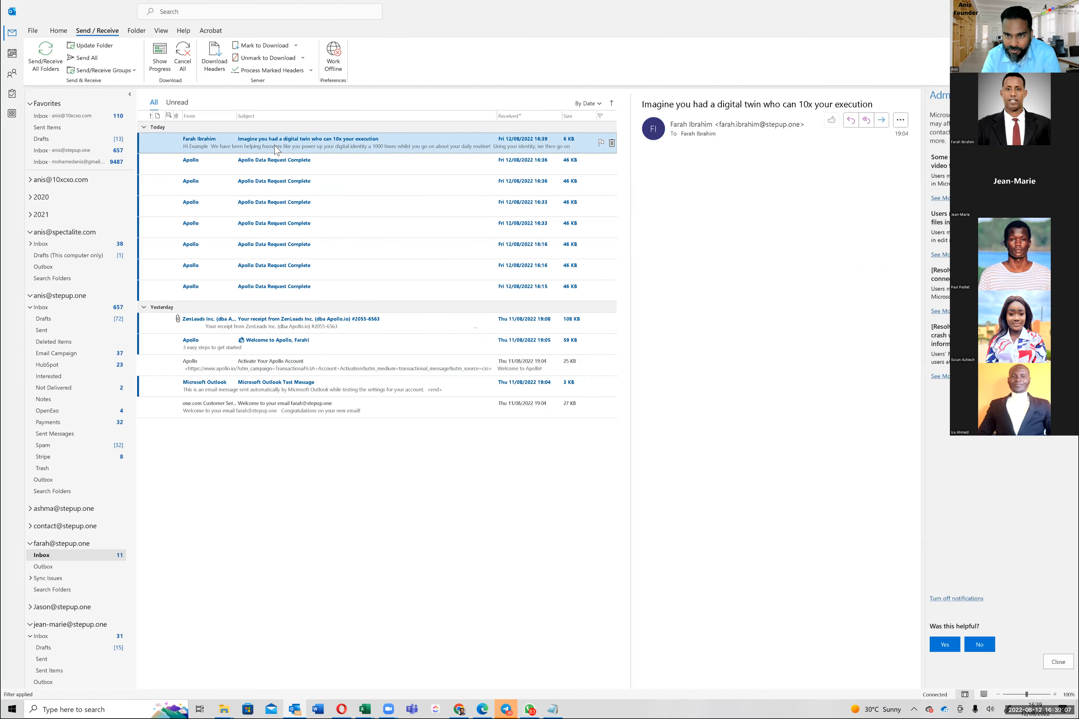
pyautogui.click(275, 147)
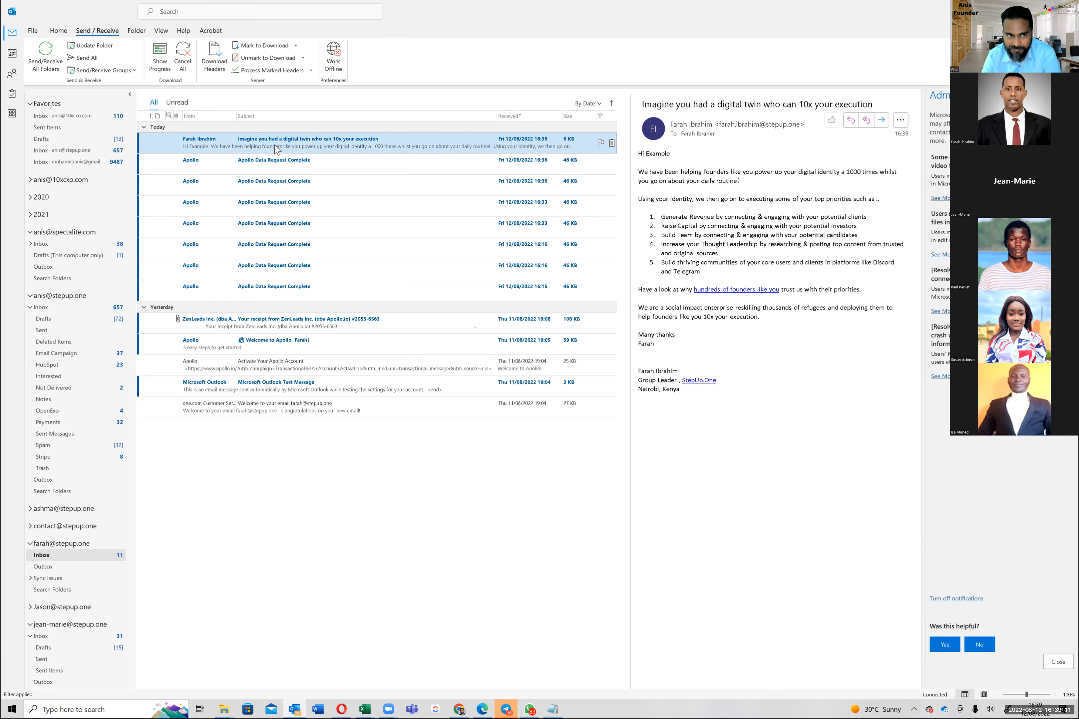
pyautogui.doubleClick(277, 147)
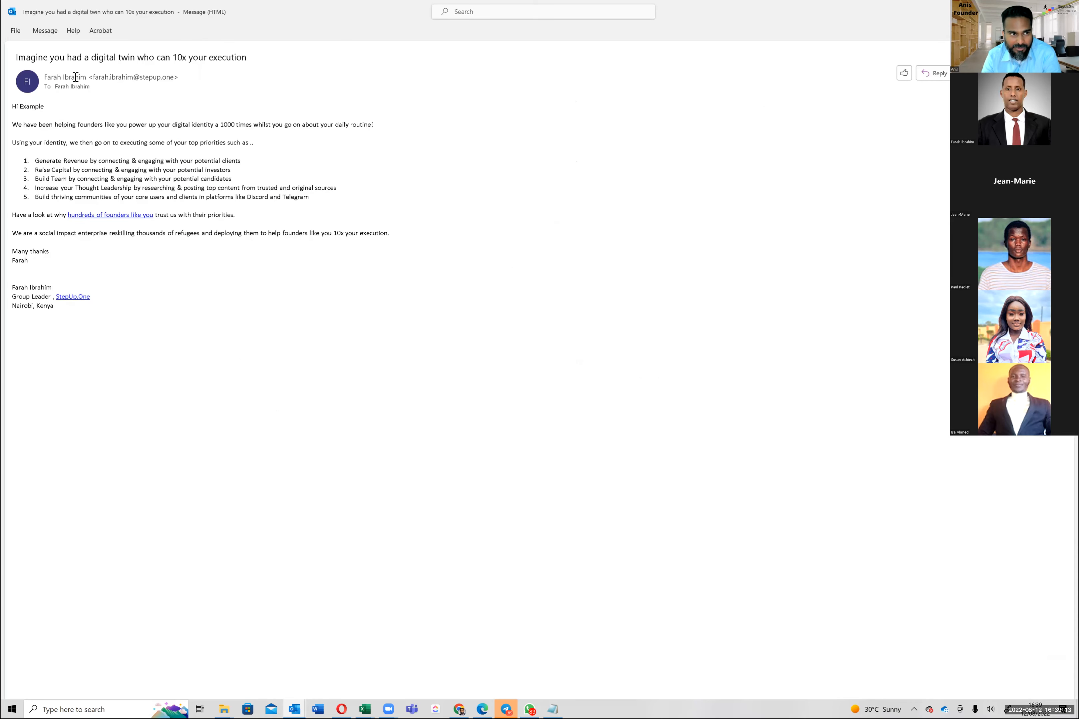
pyautogui.moveTo(74, 89)
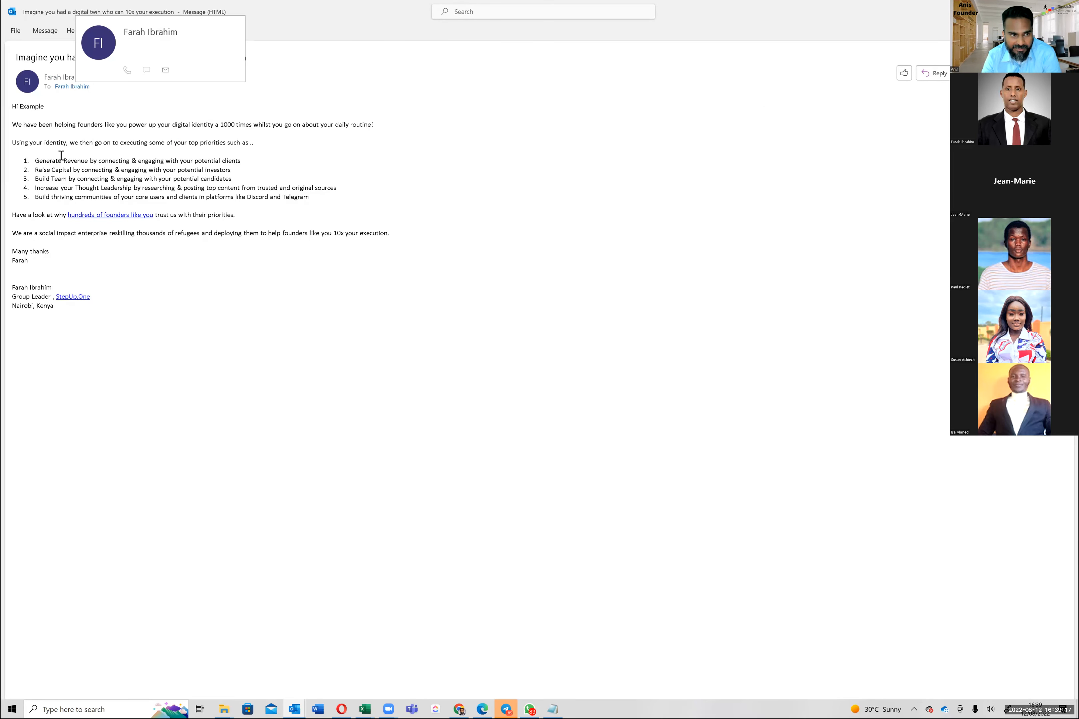
pyautogui.moveTo(64, 312); pyautogui.dragTo(14, 161)
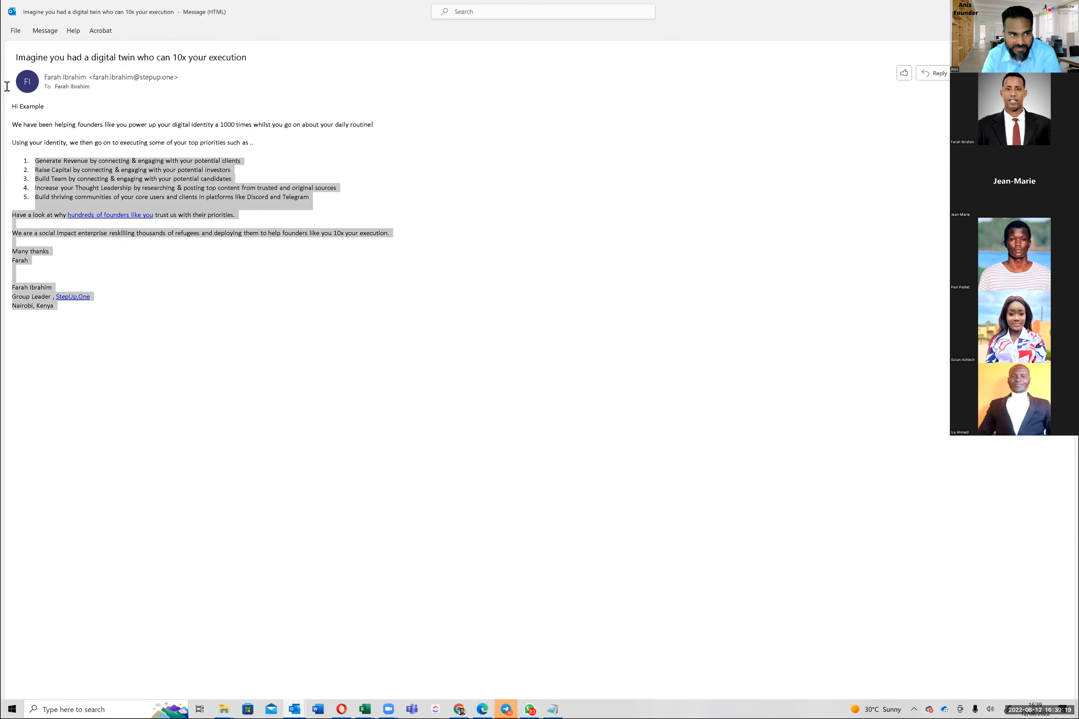
pyautogui.click(181, 381)
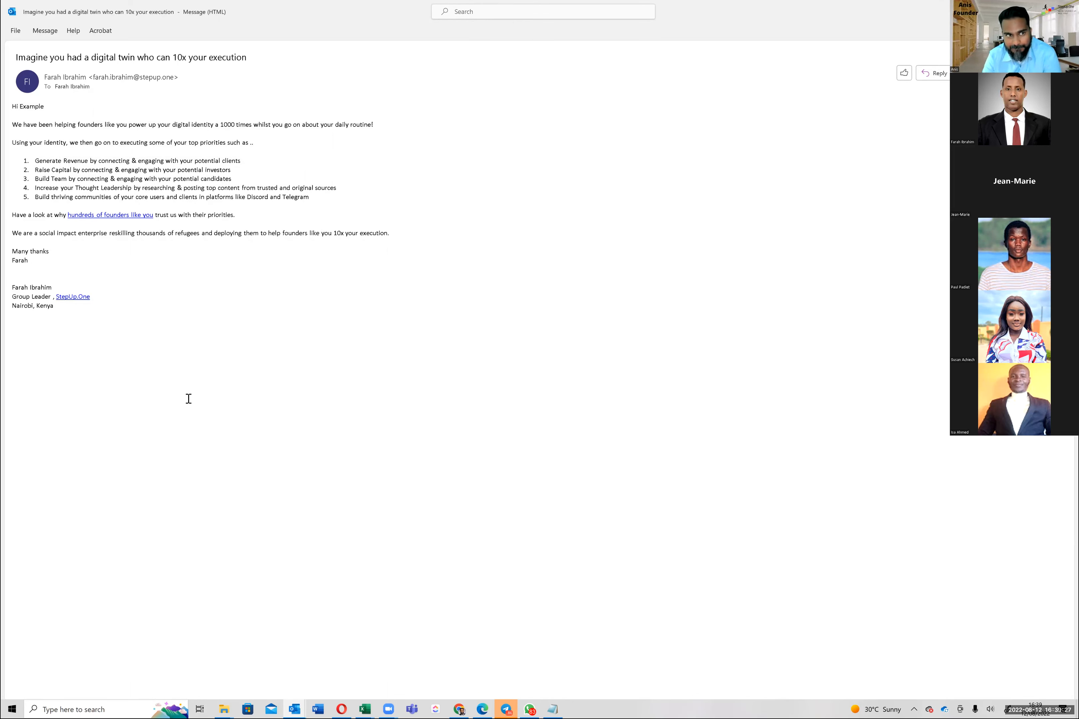
# Check the test email's subject line and its 'Hi Example' personalised greeting
pyautogui.click(56, 66)
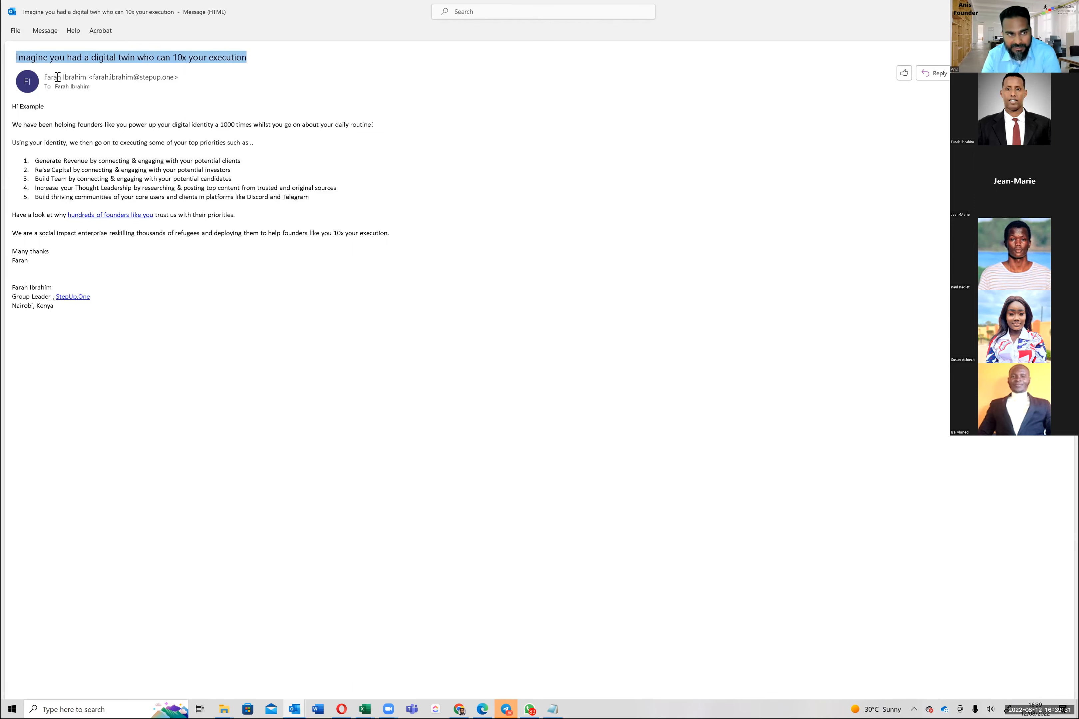
pyautogui.click(29, 114)
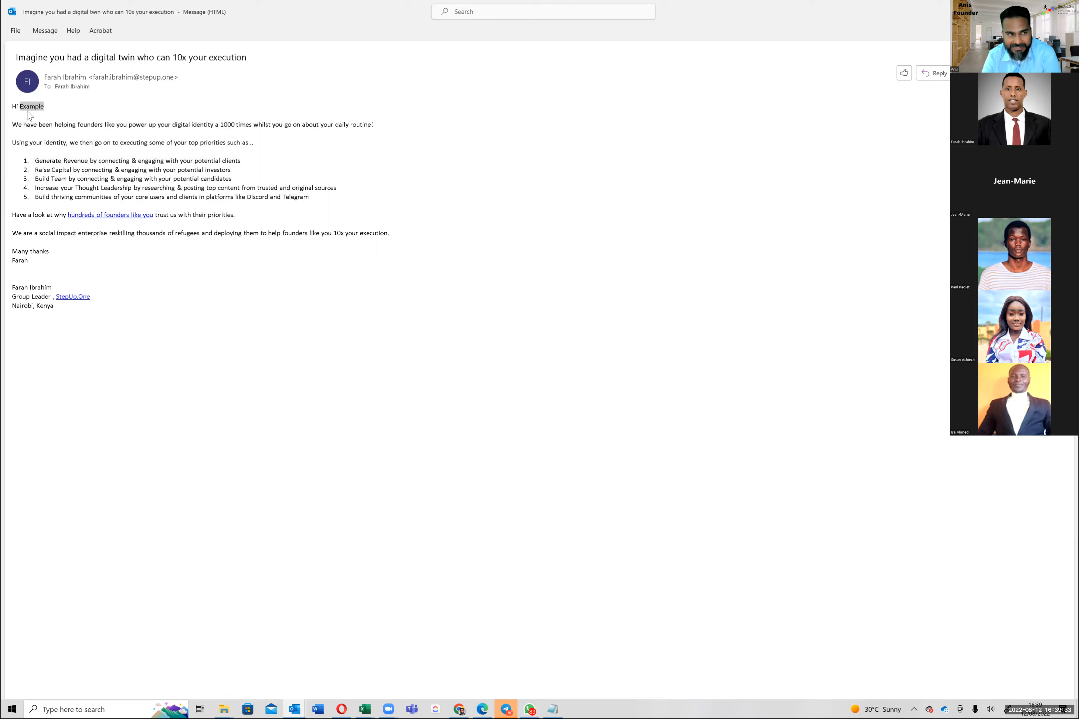
pyautogui.tripleClick(30, 114)
pyautogui.click(30, 113)
pyautogui.doubleClick(32, 107)
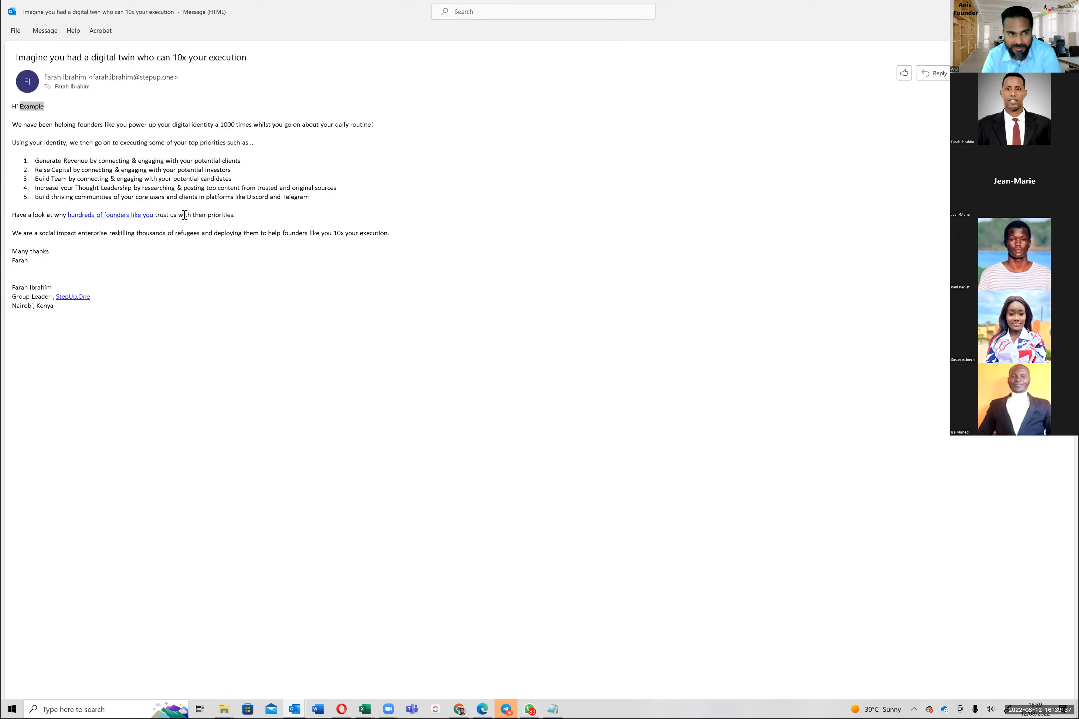
# Check the founders link and StepUp.One signature link, then close the email and return to Apollo
pyautogui.keyDown('ctrl'); pyautogui.click(94, 216); pyautogui.keyUp('ctrl')
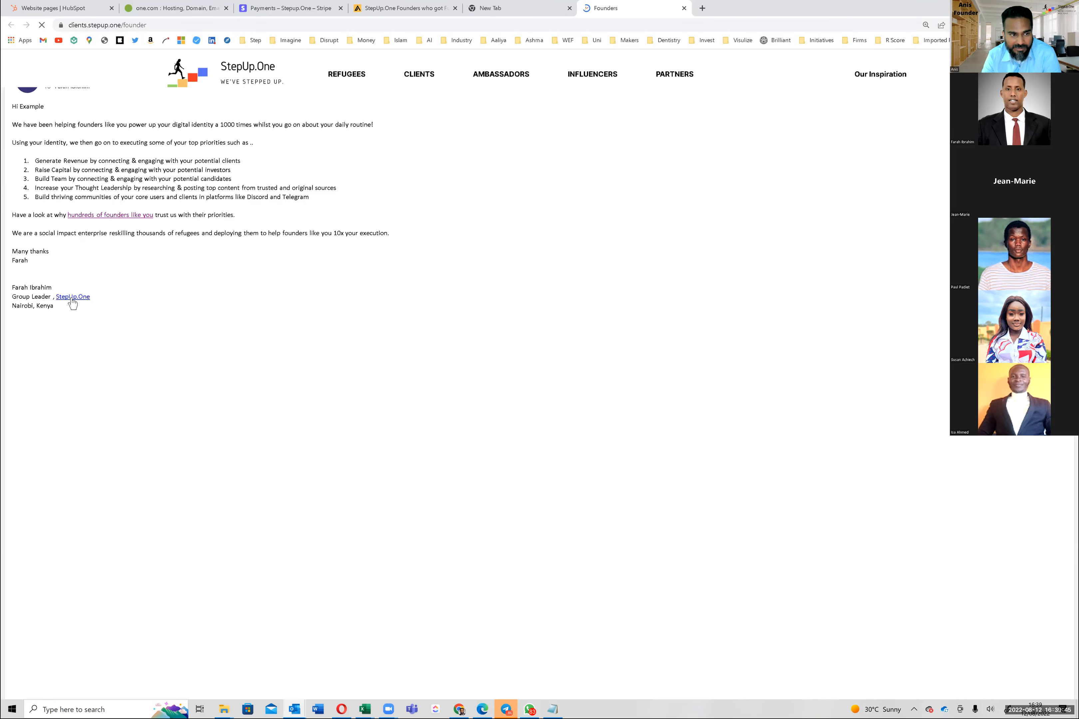
pyautogui.click(73, 297)
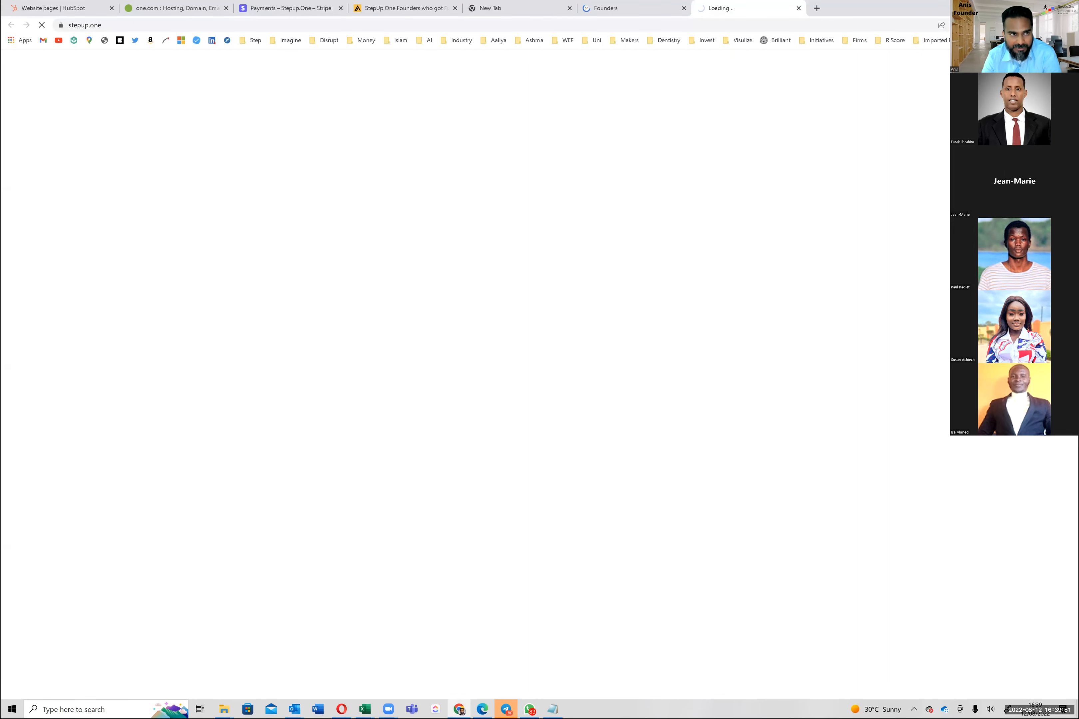
pyautogui.hotkey('alt', 'Tab')
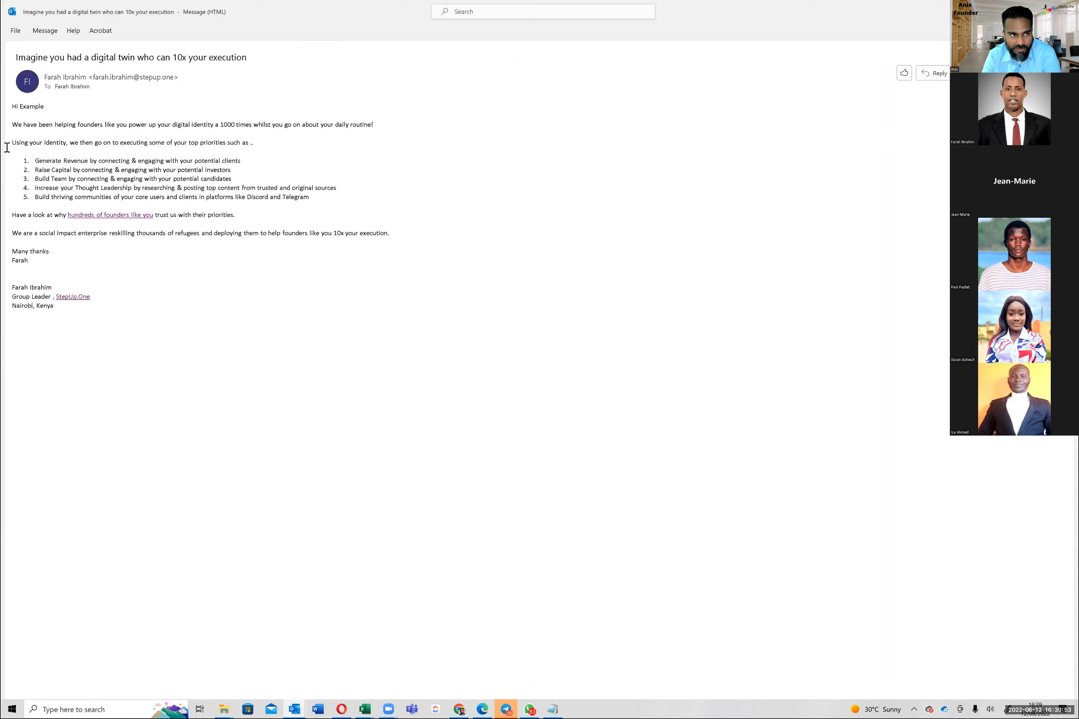
pyautogui.hotkey('ctrl', 'a')
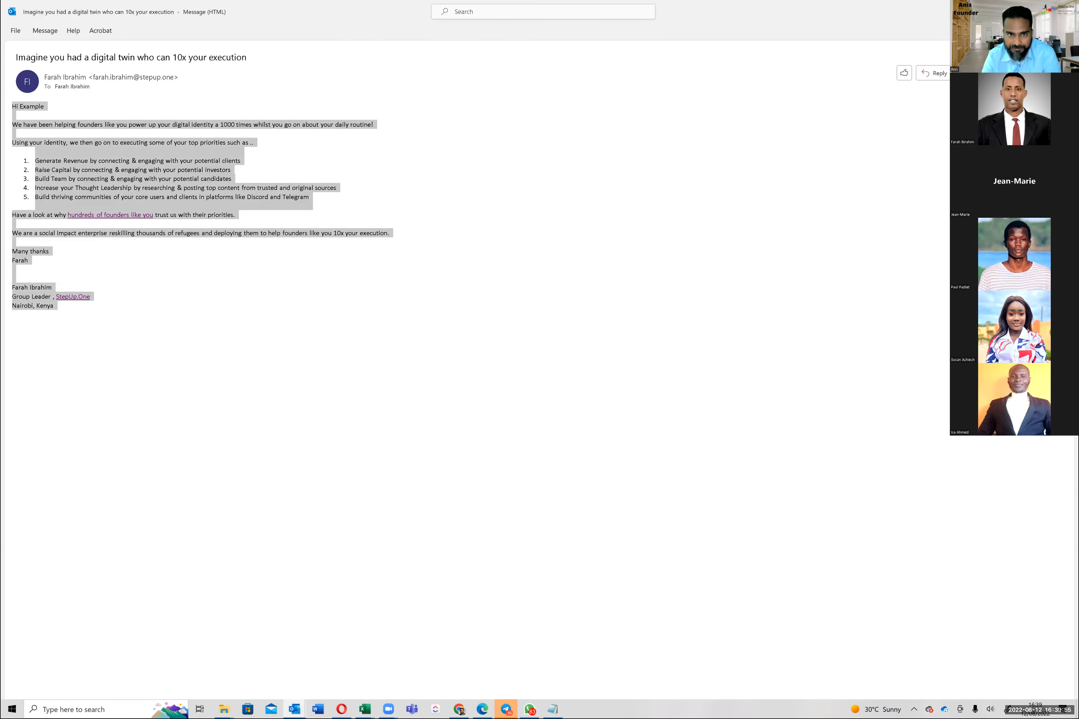
pyautogui.press('Escape')
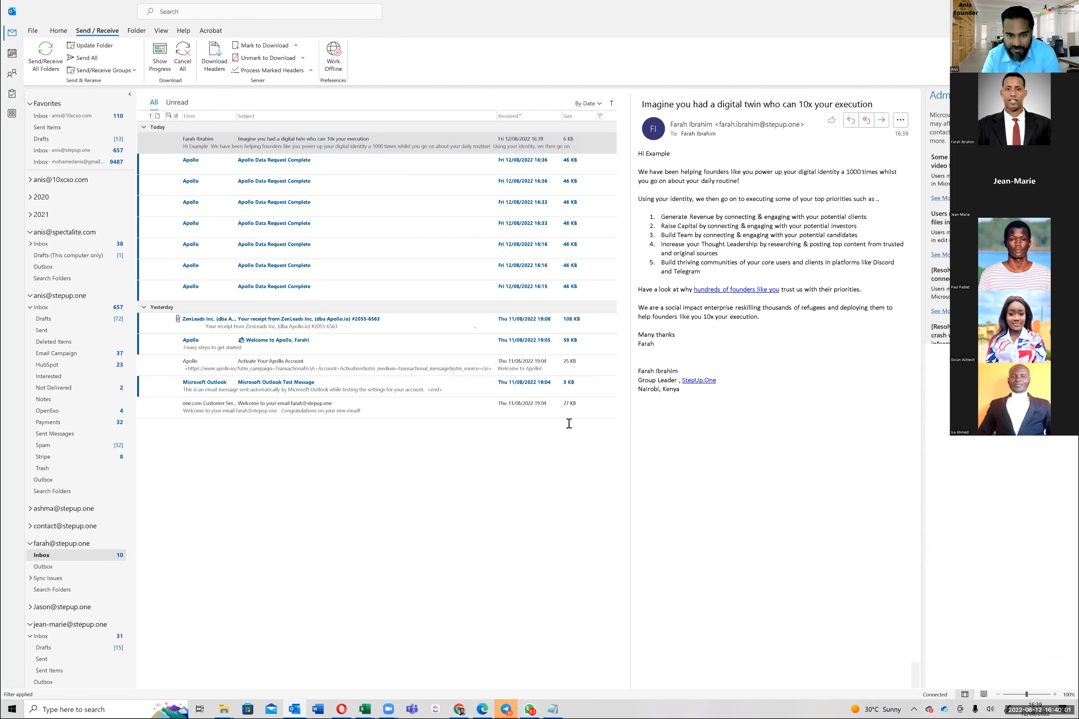
pyautogui.hotkey('alt', 'Tab')
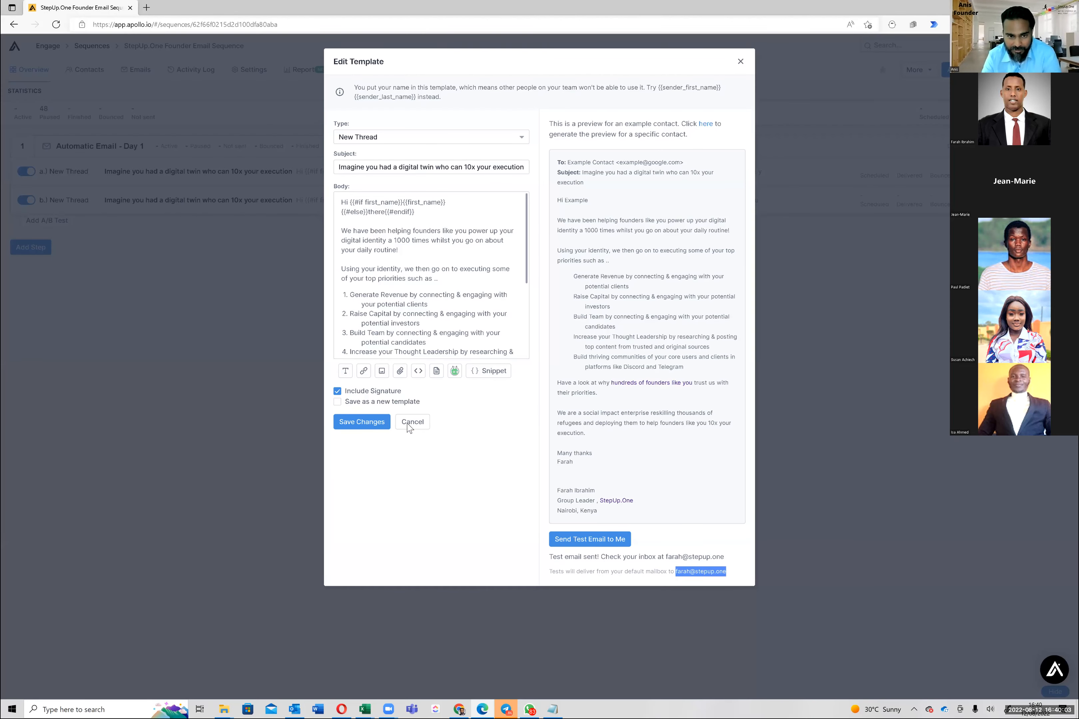
# Send yourself a test of the Day 1 email's variant b, then switch to WhatsApp
pyautogui.click(408, 423)
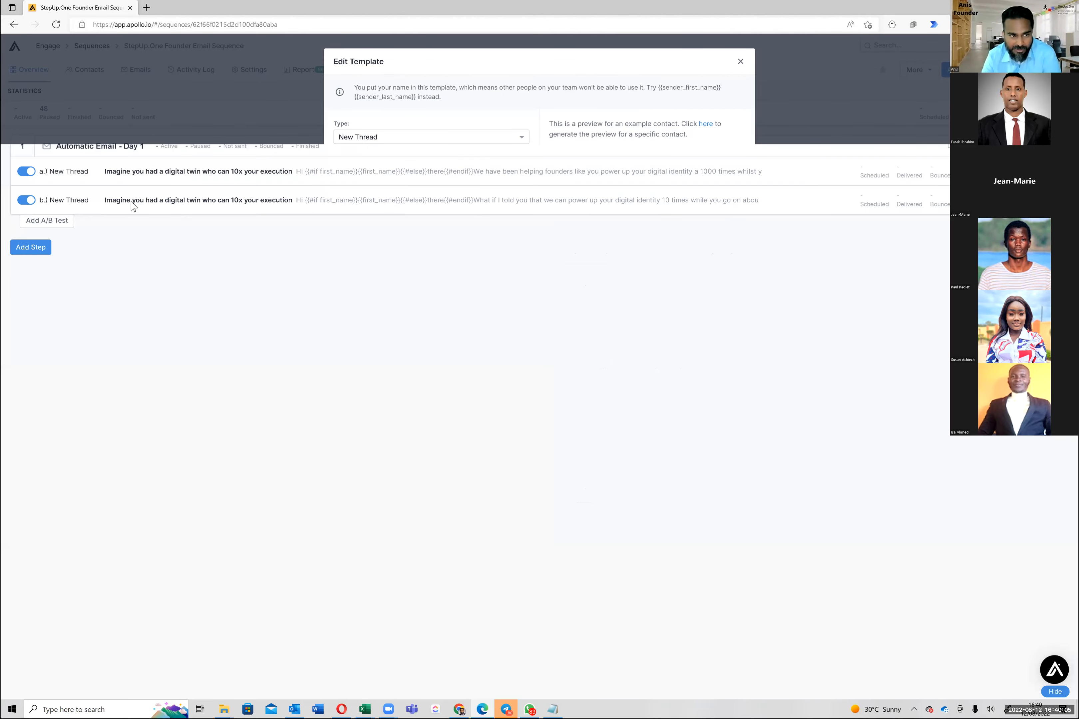
pyautogui.click(442, 198)
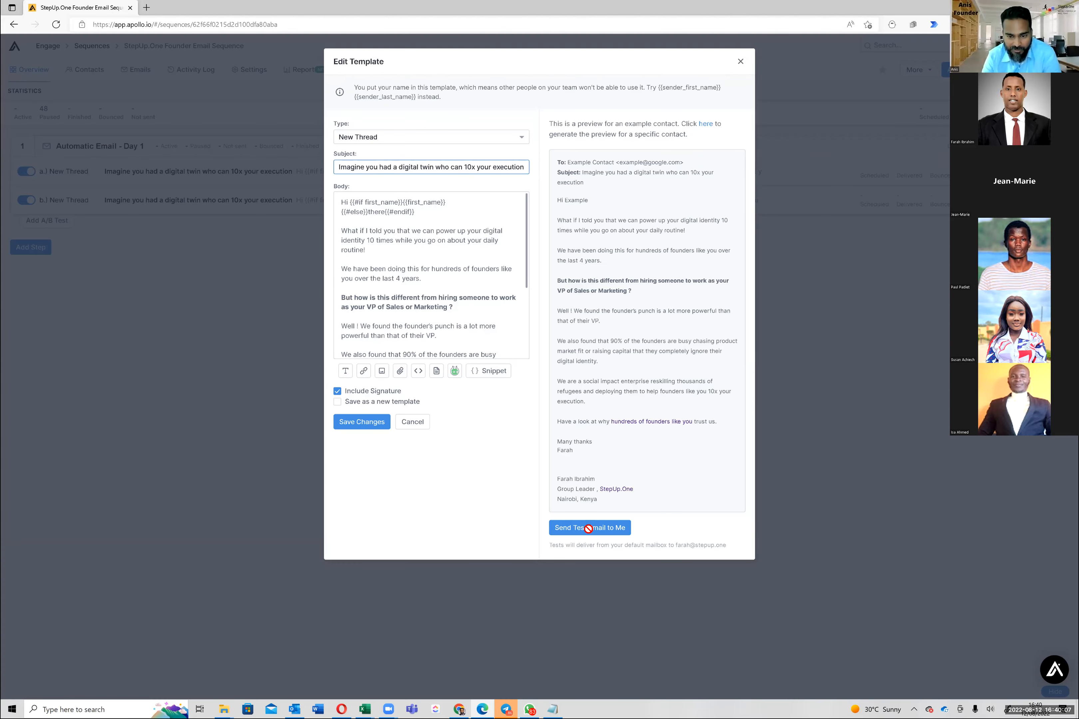
pyautogui.click(588, 528)
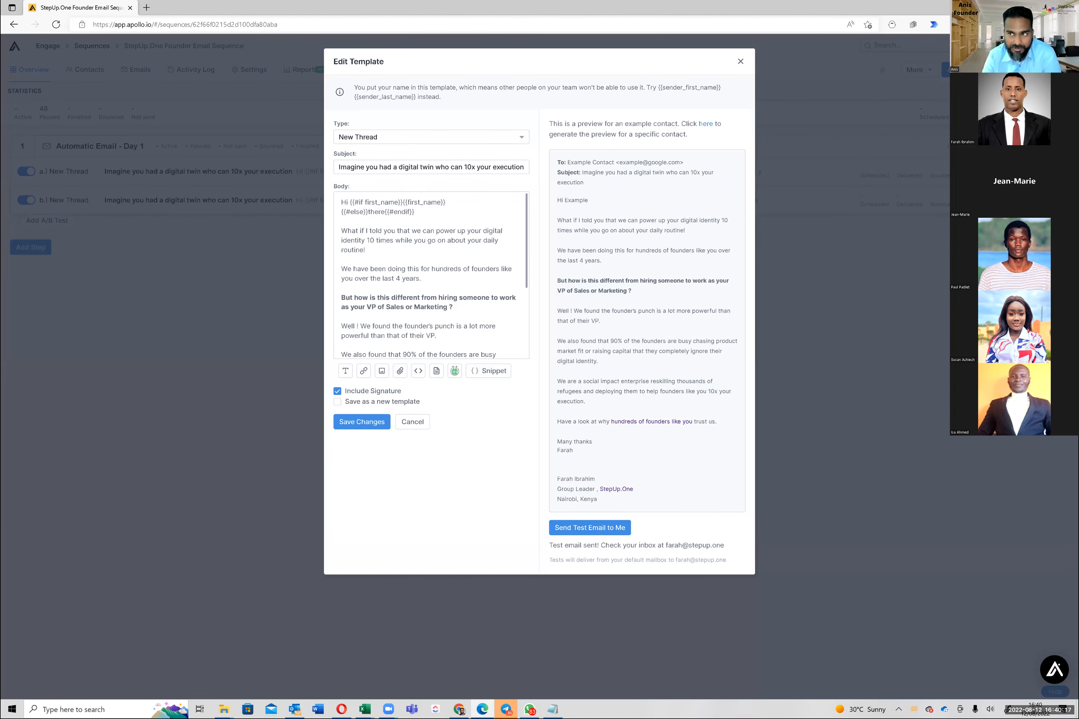
pyautogui.hotkey('alt', 'Tab')
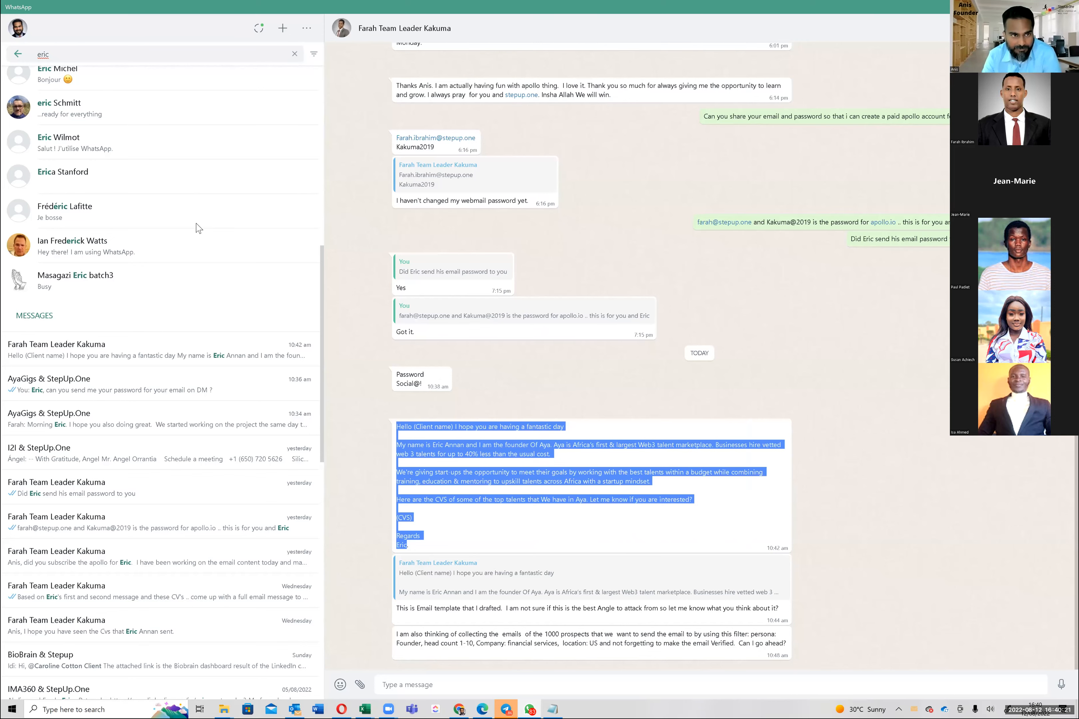
# Read the newest test email in Outlook, then move on to the Telegram team chat
pyautogui.hotkey('alt', 'Tab')
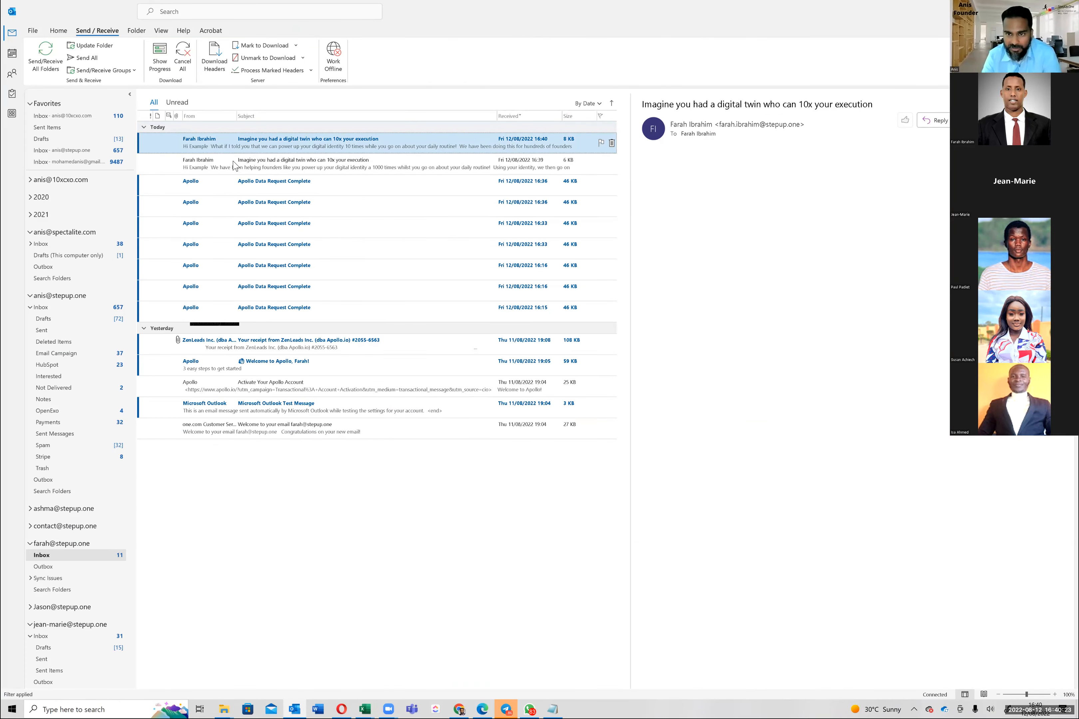
pyautogui.click(234, 165)
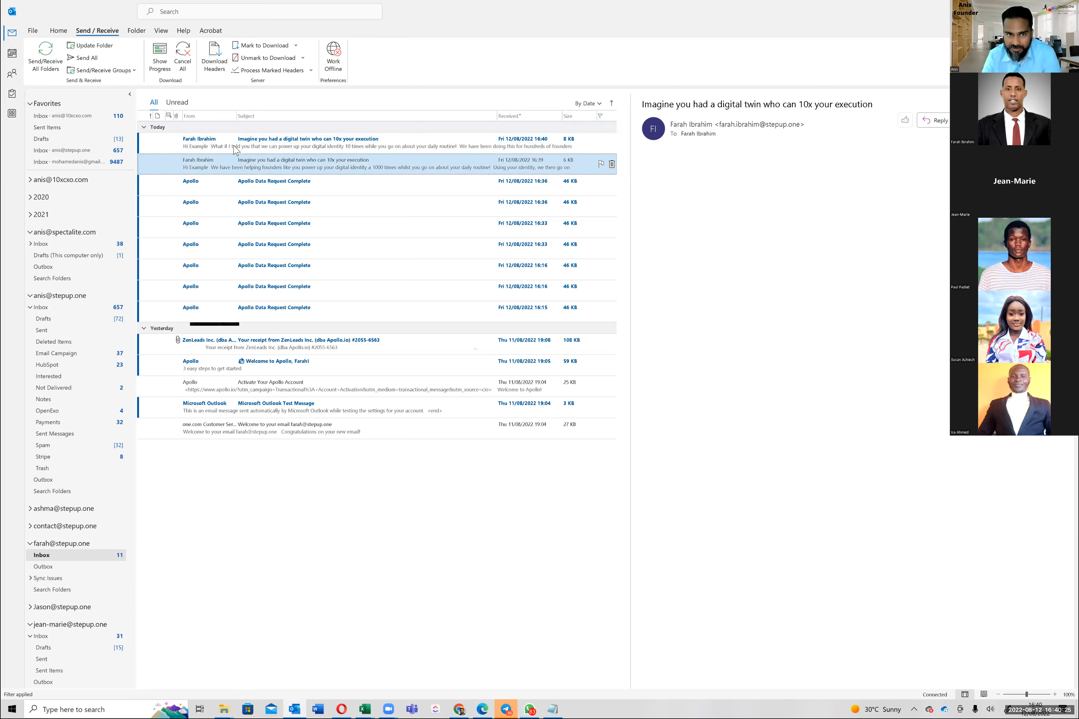
pyautogui.click(235, 149)
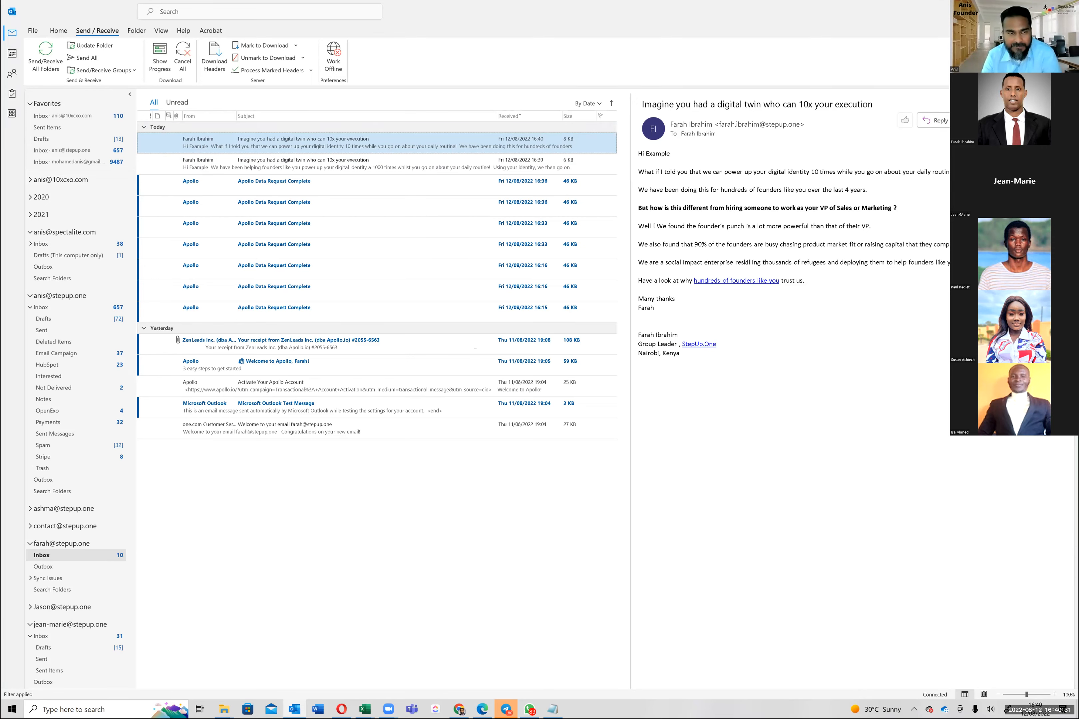
pyautogui.hotkey('alt', 'Tab')
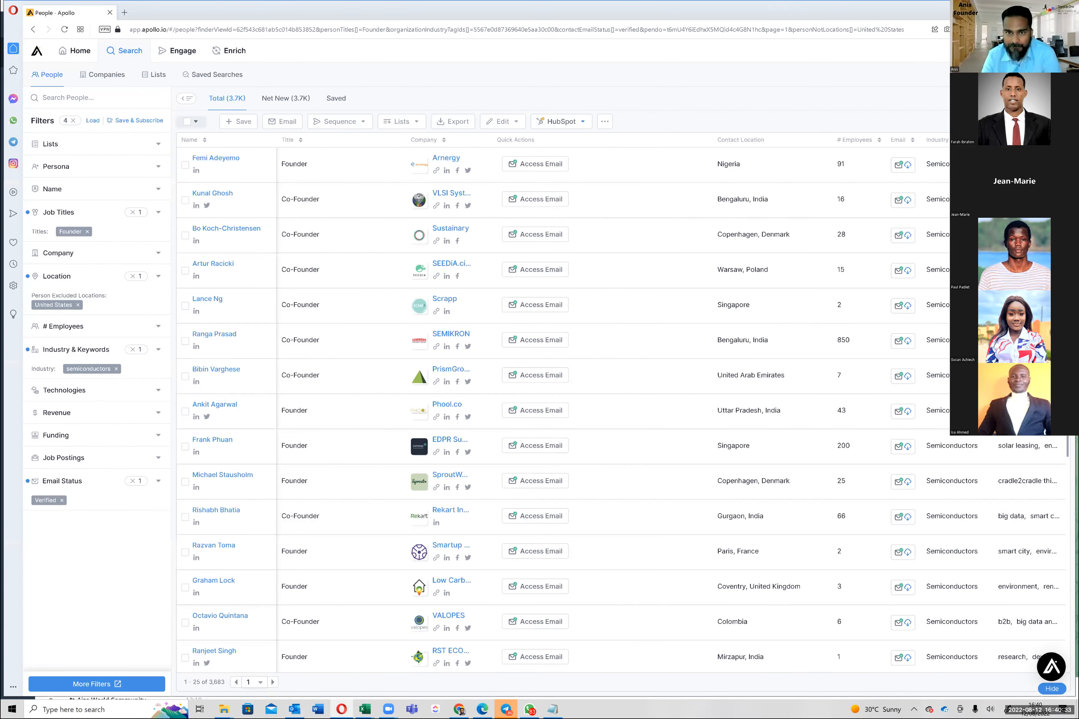
pyautogui.hotkey('alt', 'Tab')
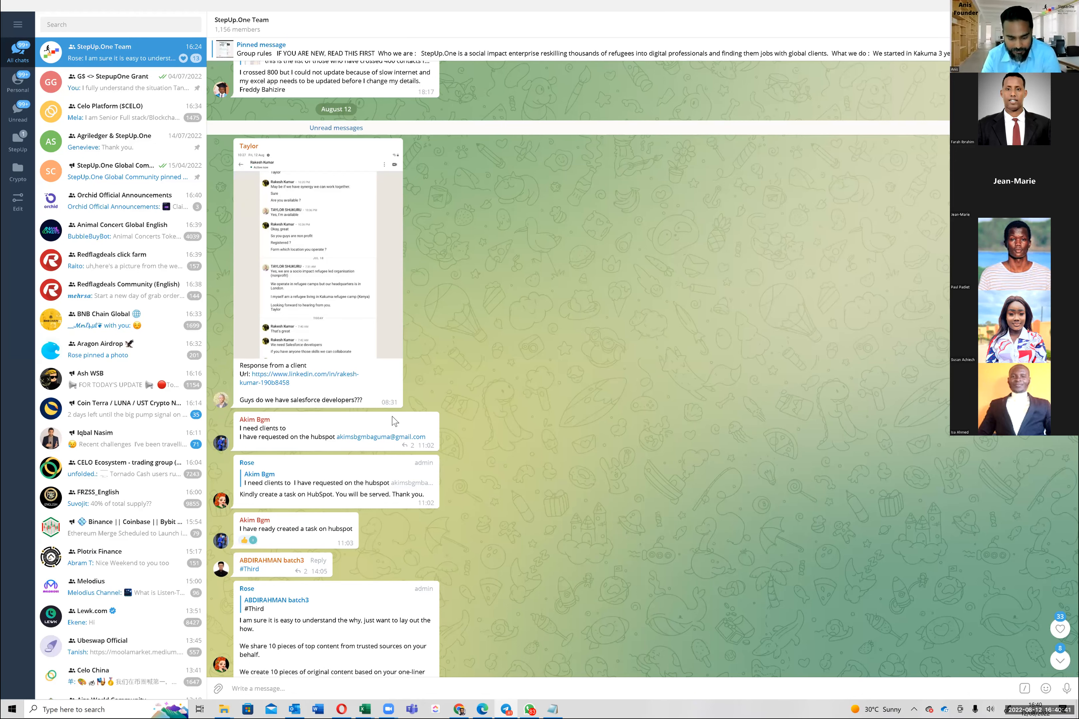
# Close Chrome's Founders, StepUp.One and blank new tabs, then return to the Apollo sequence
pyautogui.hotkey('alt', 'Tab')
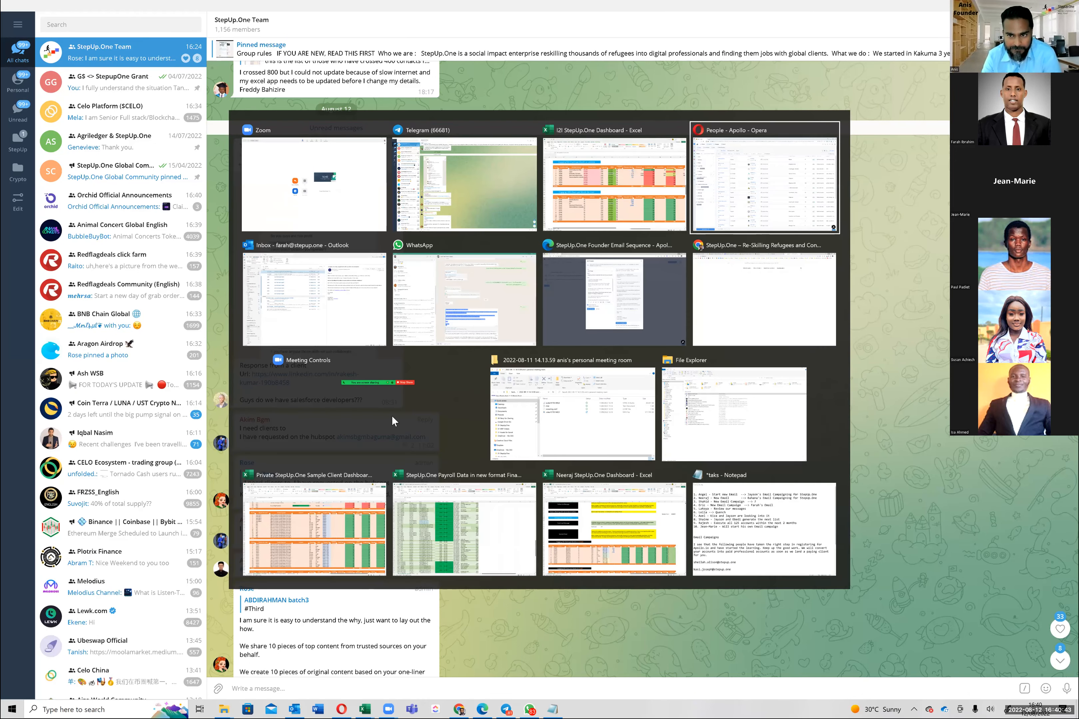
pyautogui.hotkey('alt', 'Tab')
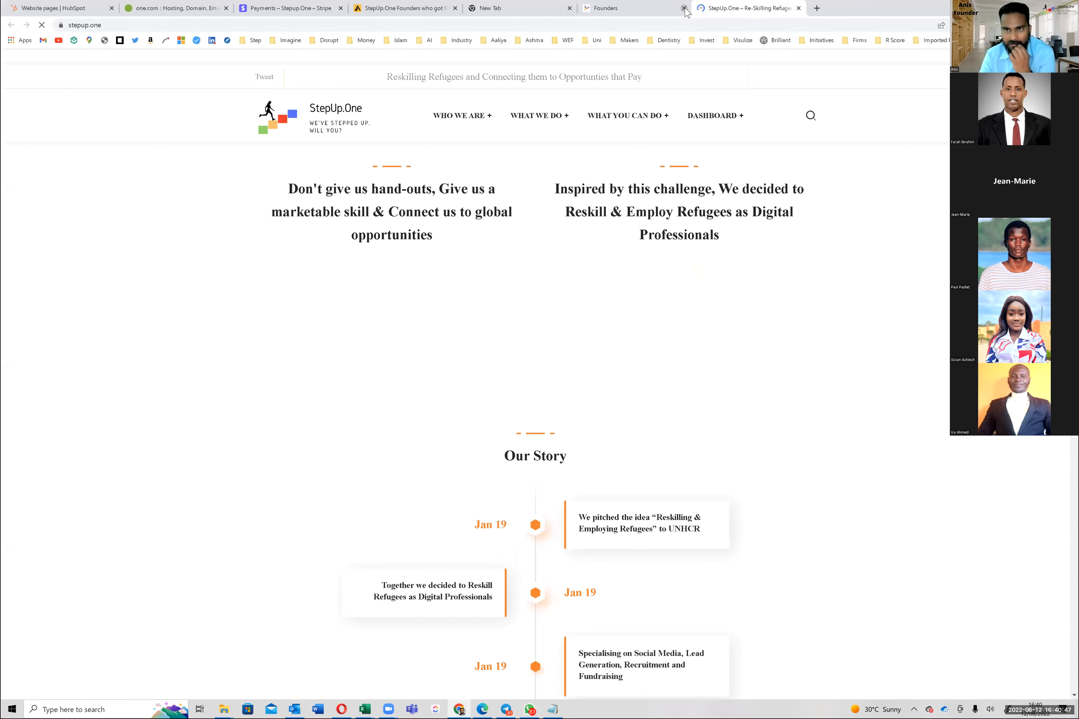
pyautogui.click(684, 9)
pyautogui.click(684, 9)
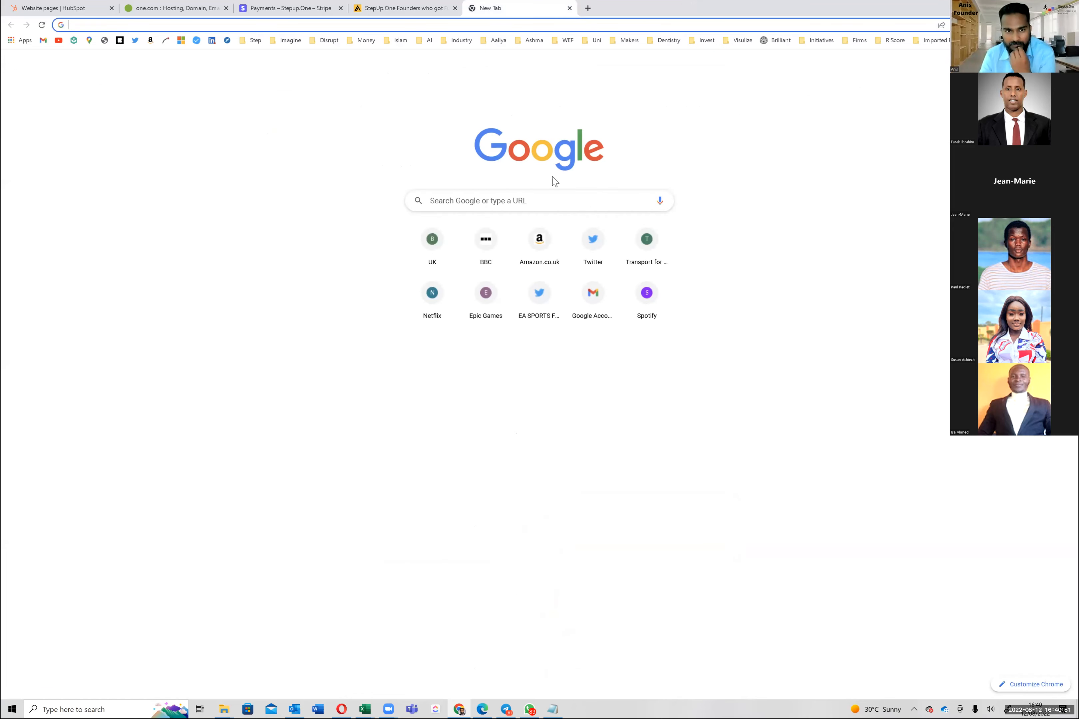
pyautogui.hotkey('ctrl', 'w')
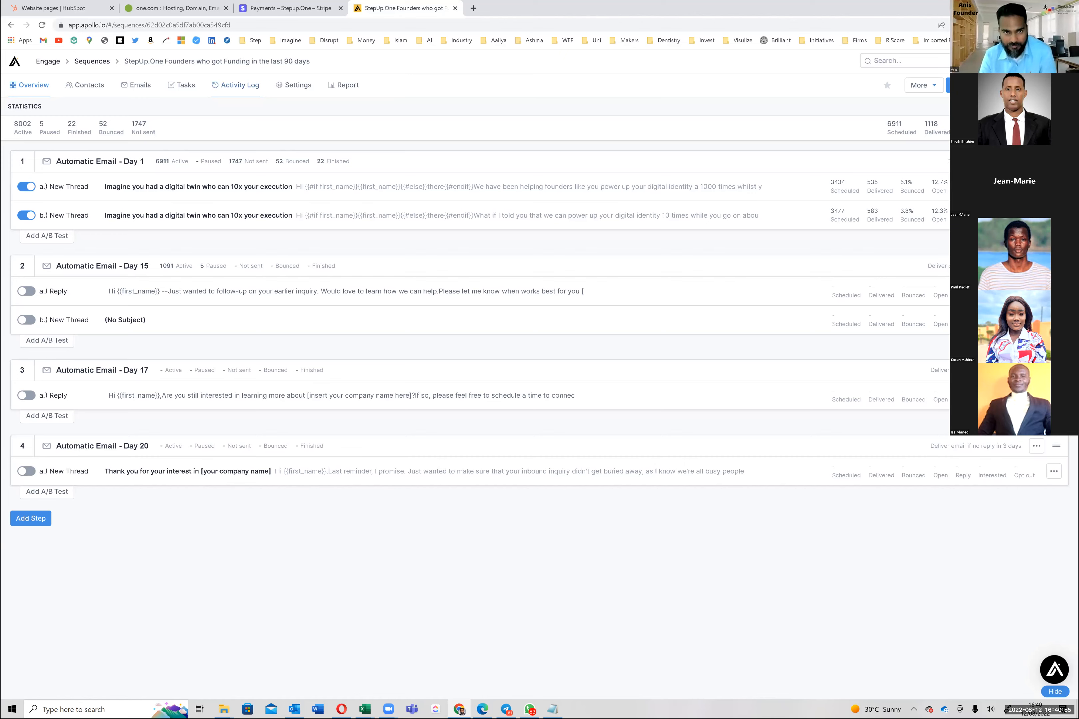
pyautogui.hotkey('alt', 'Tab')
pyautogui.hotkey('alt', 'Tab')
pyautogui.hotkey('alt', 'Tab')
pyautogui.hotkey('alt', 'Tab')
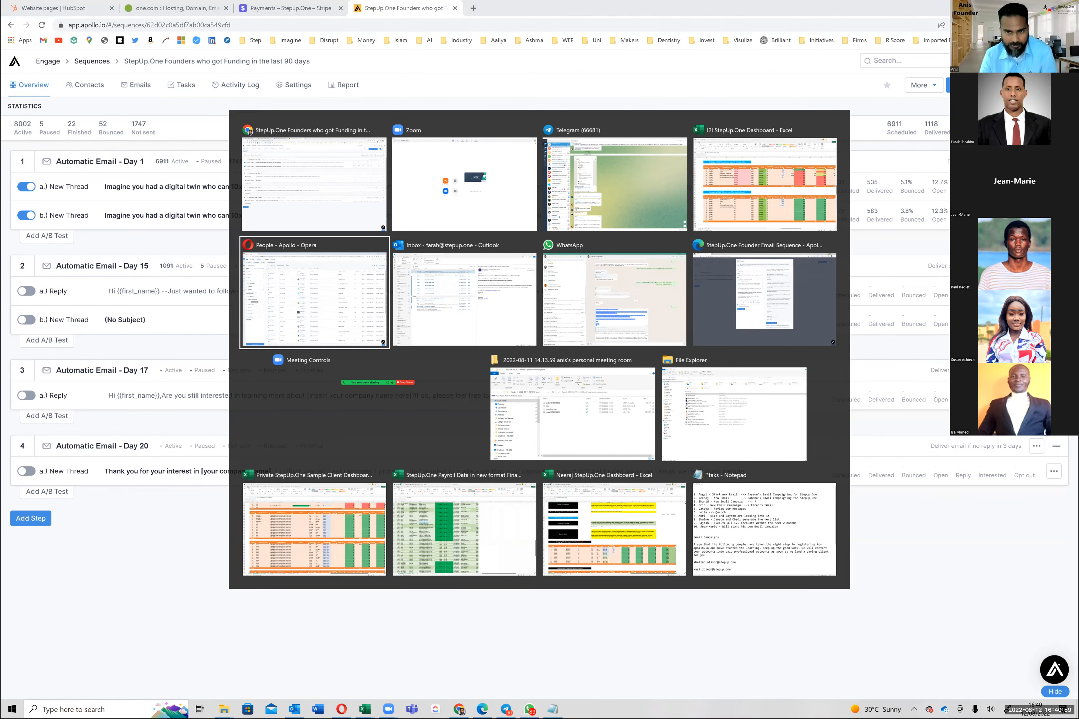
pyautogui.hotkey('alt', 'Tab')
pyautogui.hotkey('alt', 'Tab')
pyautogui.hotkey('alt', 'Tab')
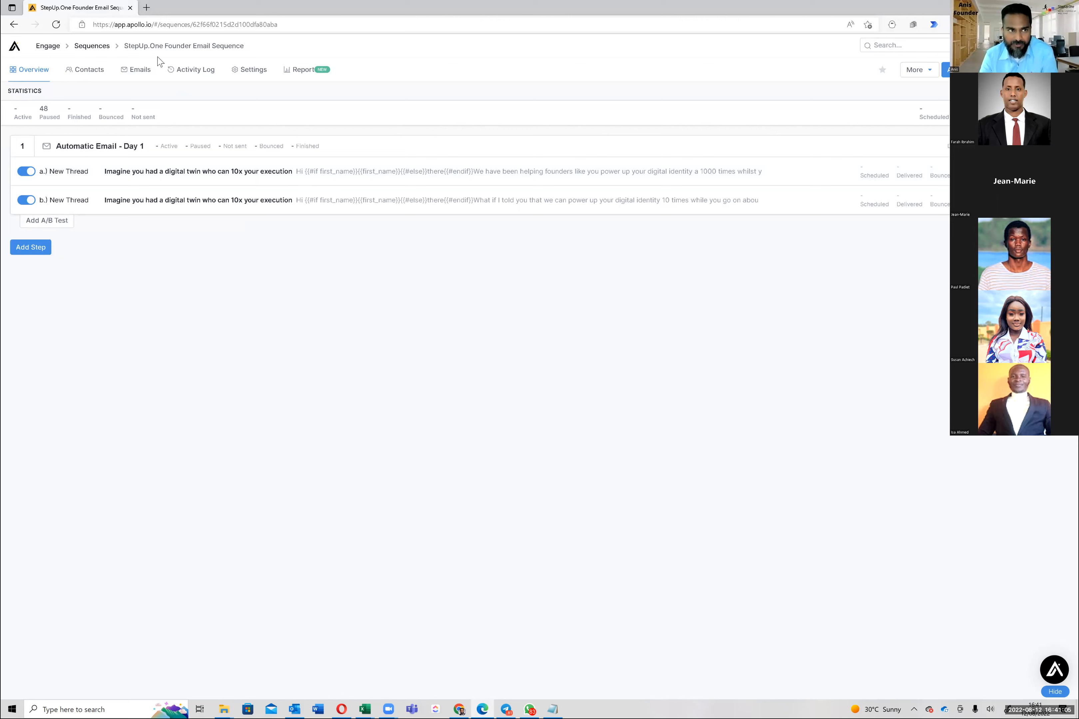
# Open the second founder email sequence from the Sequences list and start adding a contact list
pyautogui.click(99, 48)
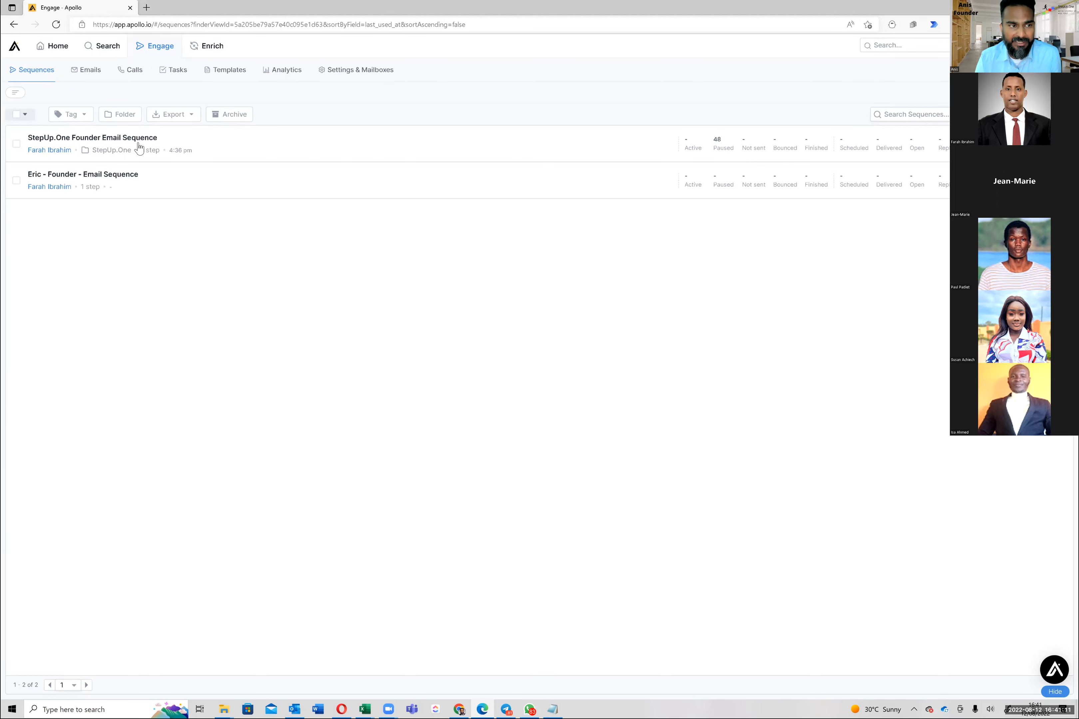
pyautogui.click(123, 176)
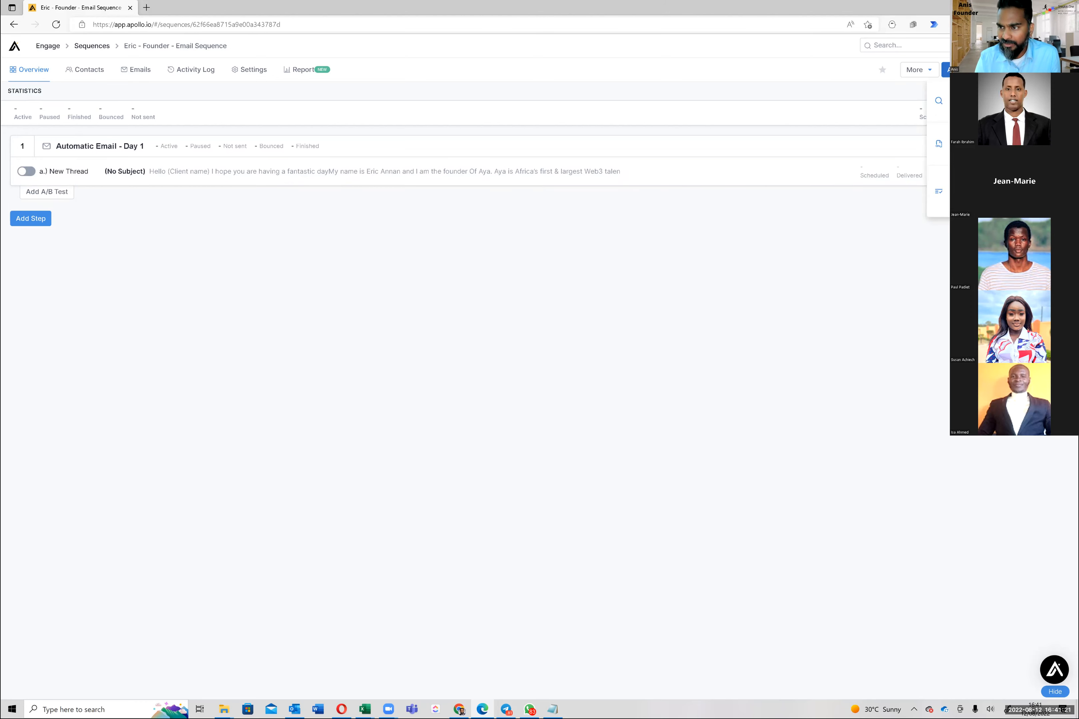
pyautogui.click(938, 191)
pyautogui.click(496, 105)
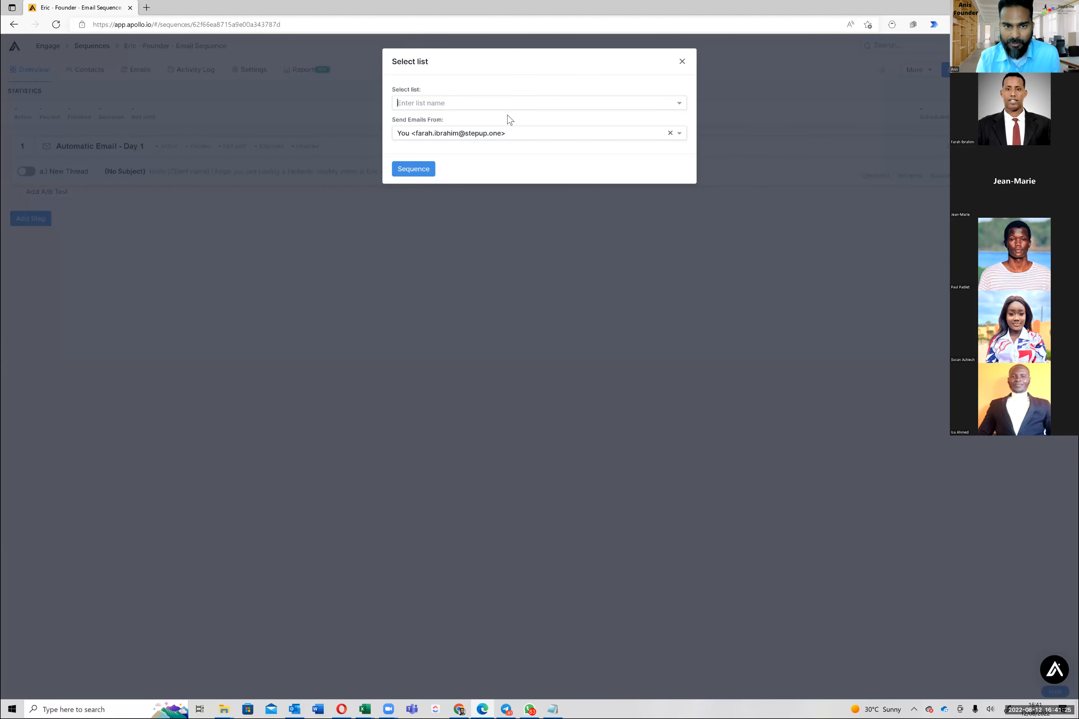
# Choose the US Financial Services 10 FTE founder list, with the other mailbox as sender
pyautogui.click(507, 102)
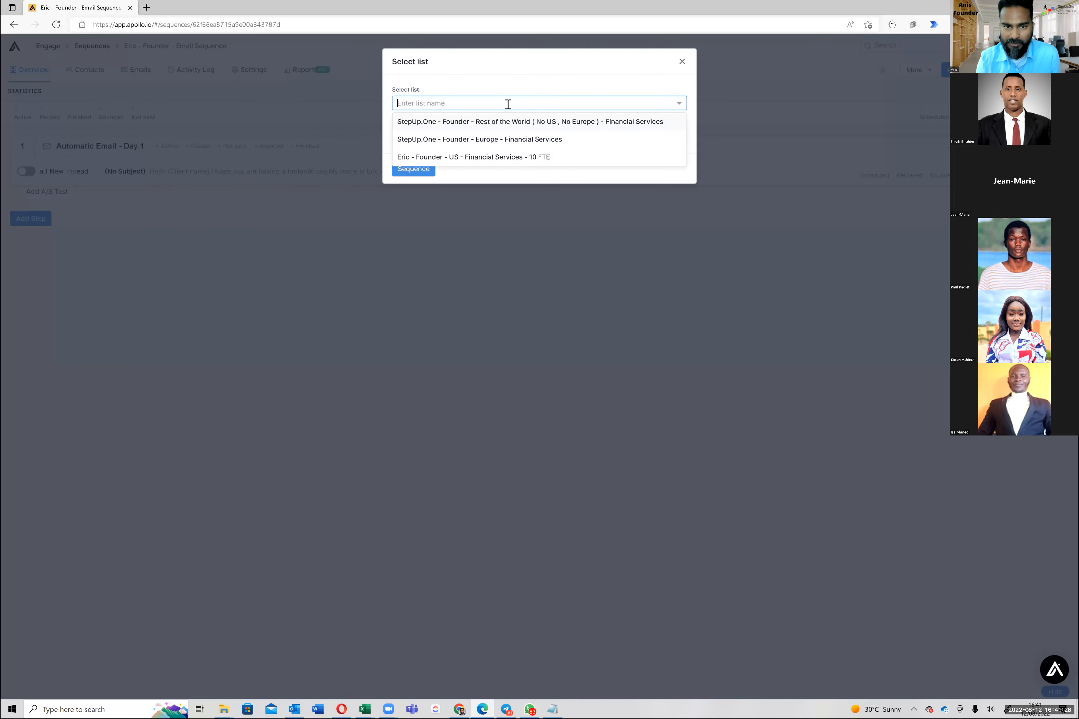
pyautogui.click(506, 158)
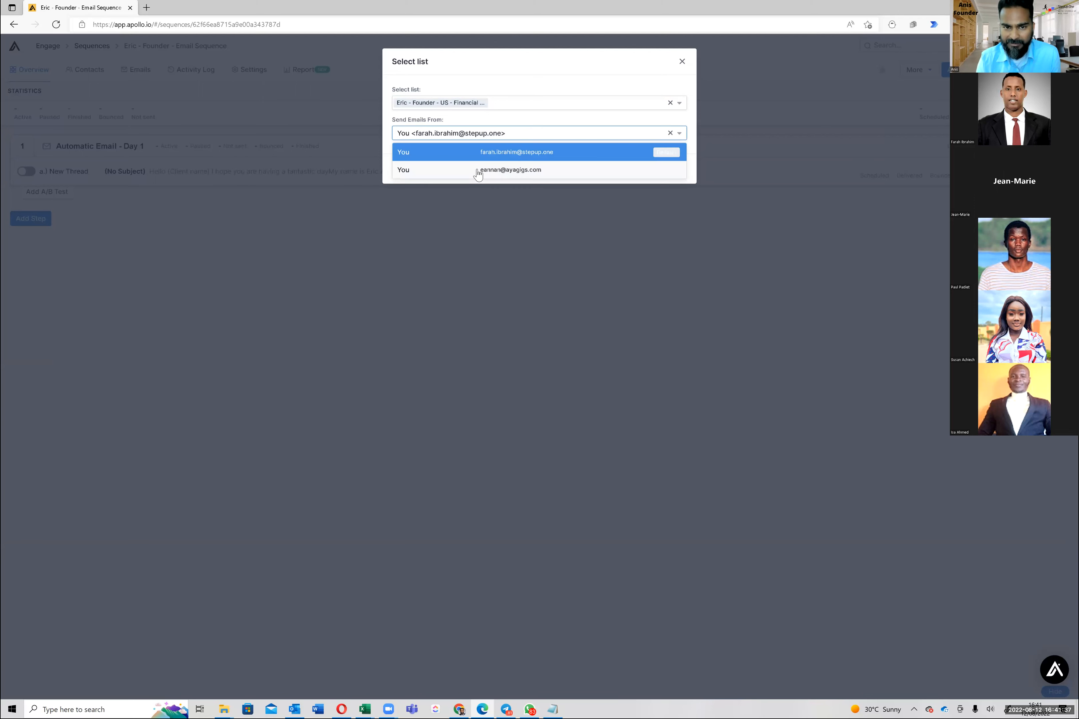
pyautogui.click(477, 173)
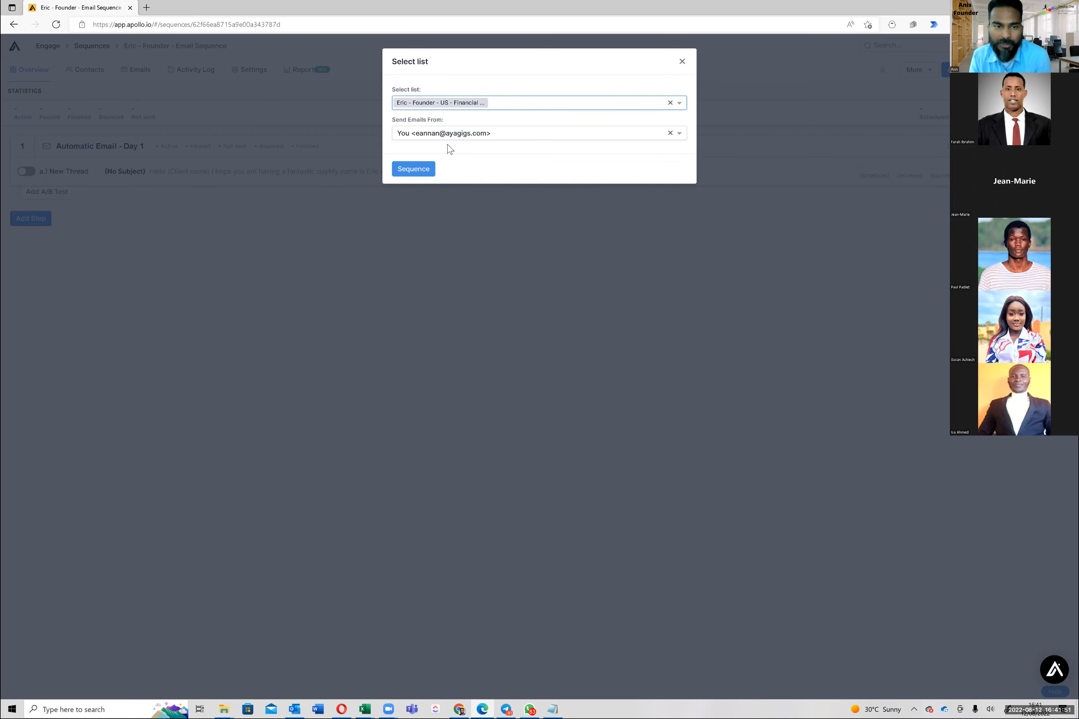
# Enrol the list, reviewing the changed-jobs contacts before confirming the addition
pyautogui.click(423, 173)
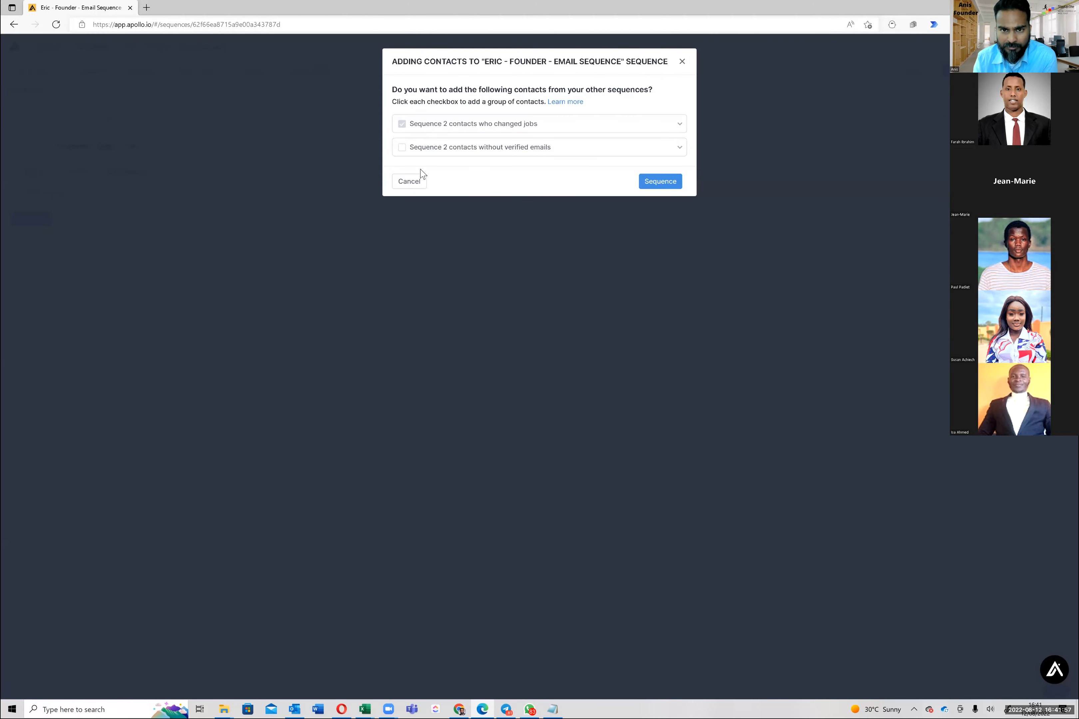
pyautogui.click(663, 182)
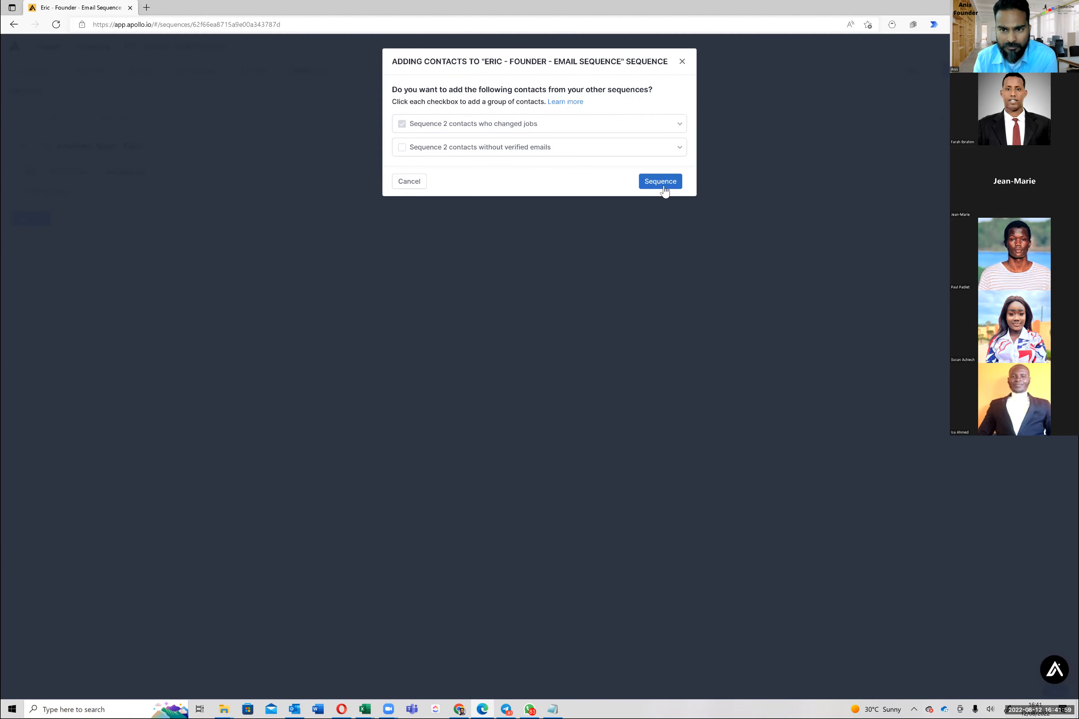
pyautogui.click(517, 128)
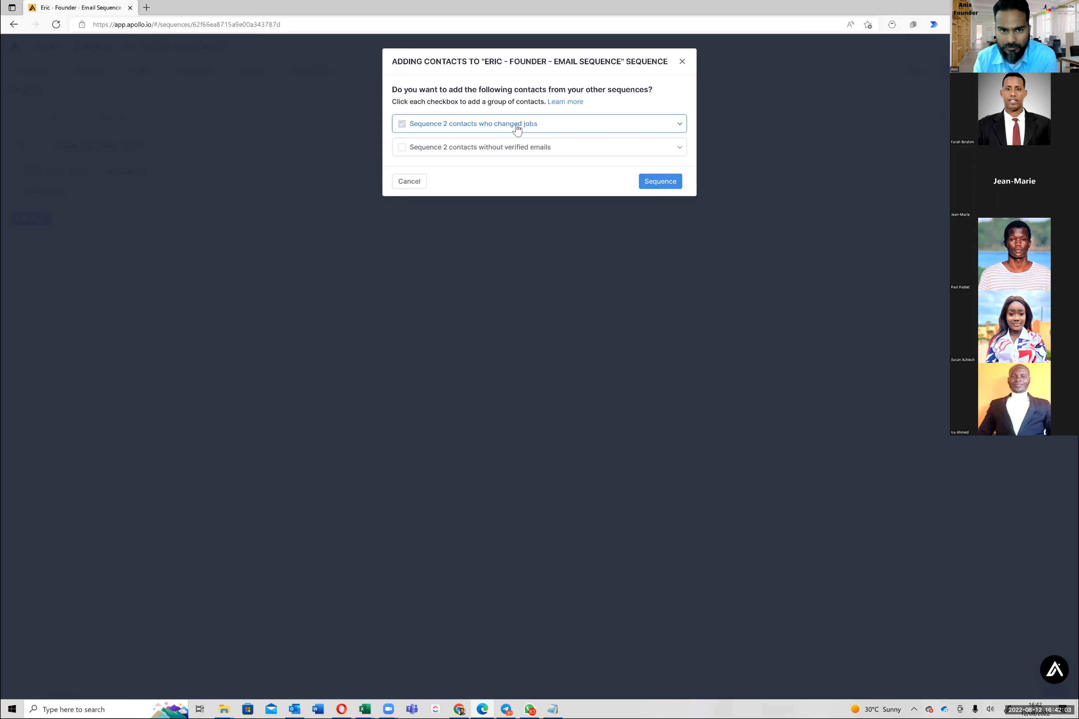
pyautogui.click(517, 129)
pyautogui.click(516, 128)
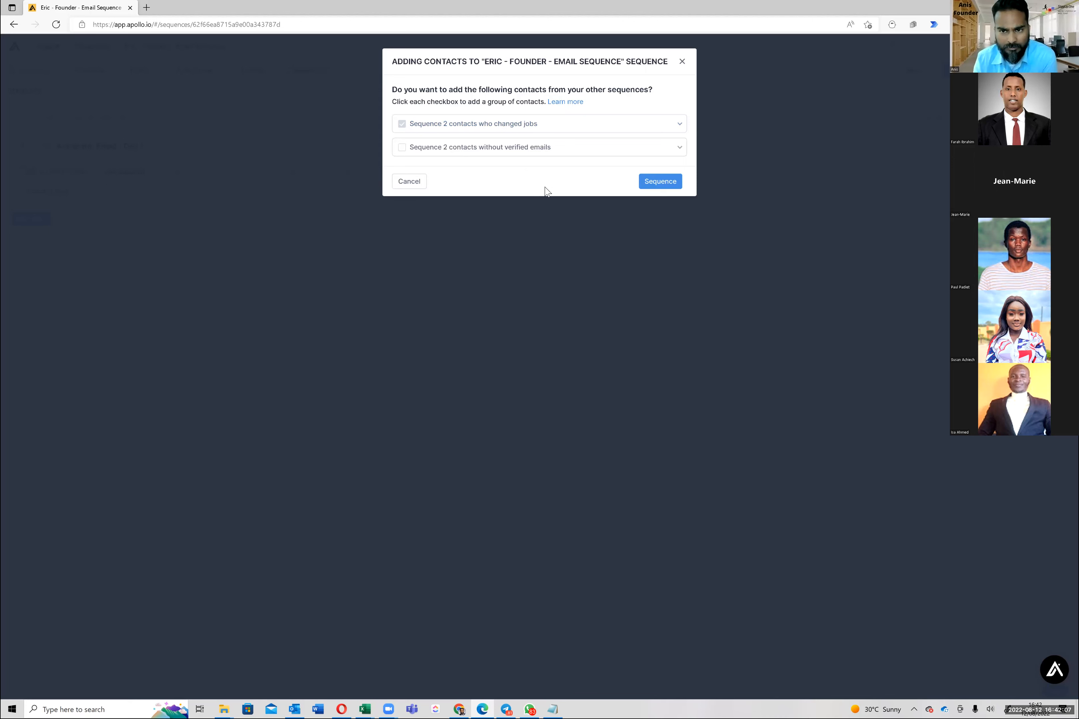
pyautogui.click(667, 186)
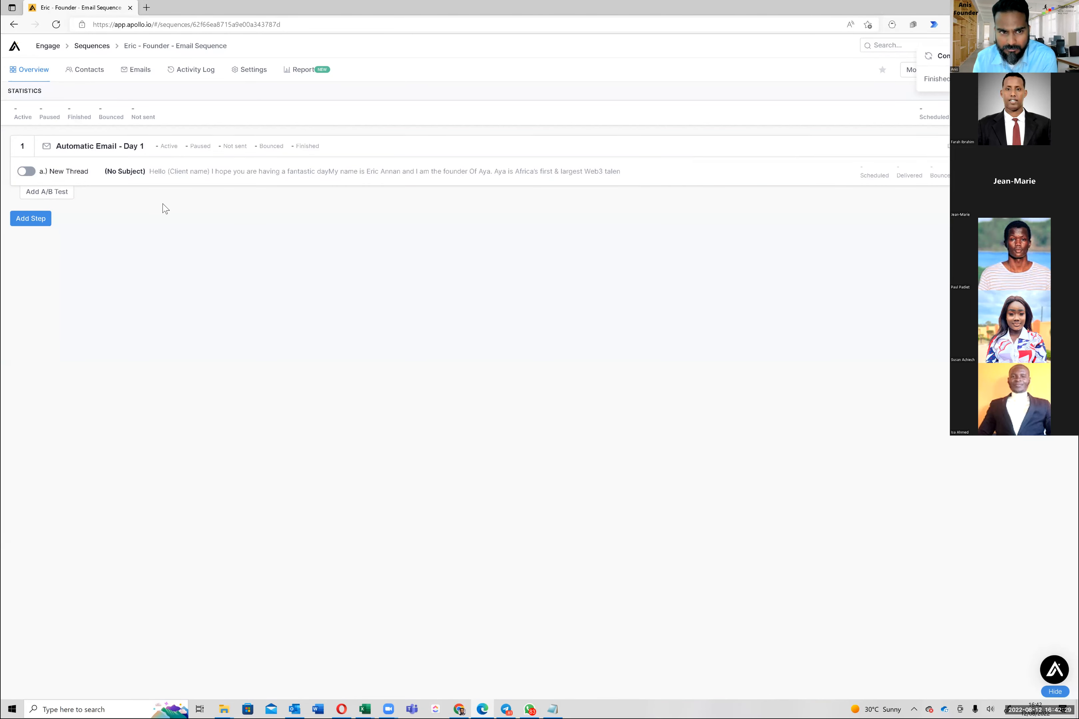
# Open the Day 1 email and attempt to send a test copy to yourself
pyautogui.click(239, 177)
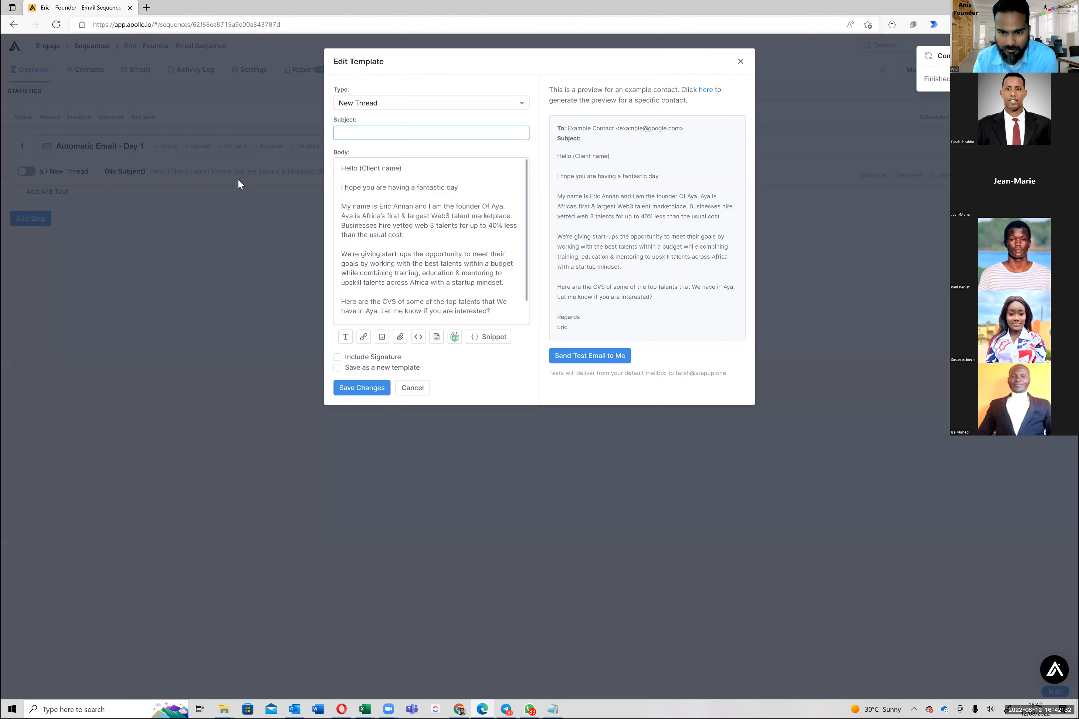
pyautogui.tripleClick(650, 376)
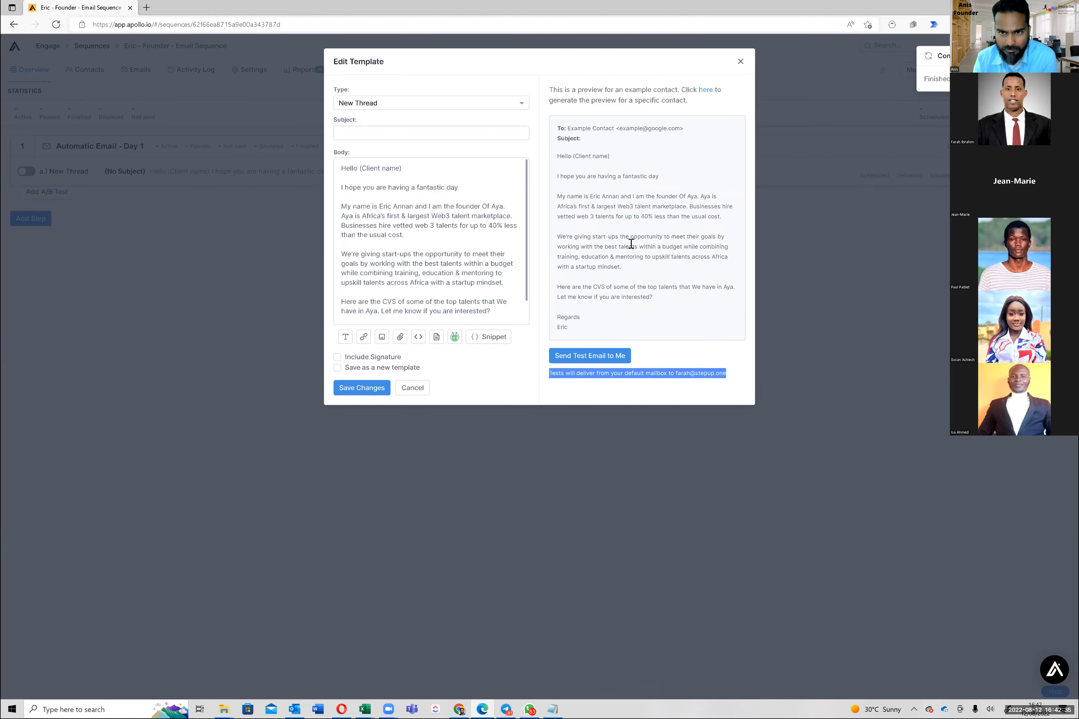
pyautogui.click(602, 391)
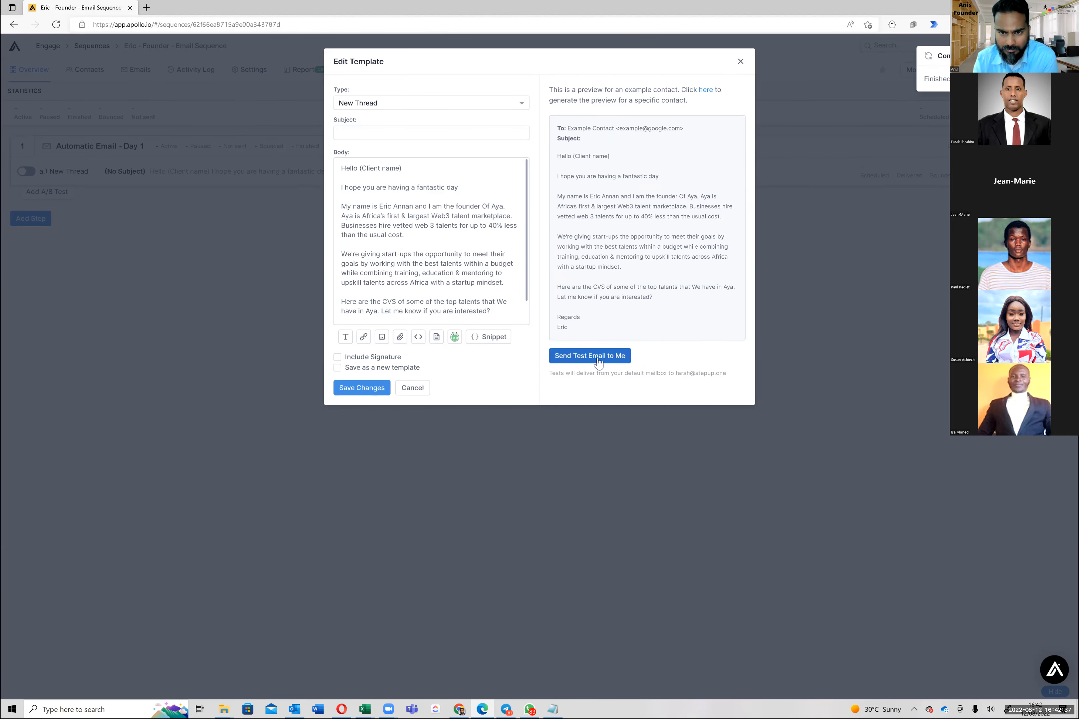
pyautogui.click(599, 361)
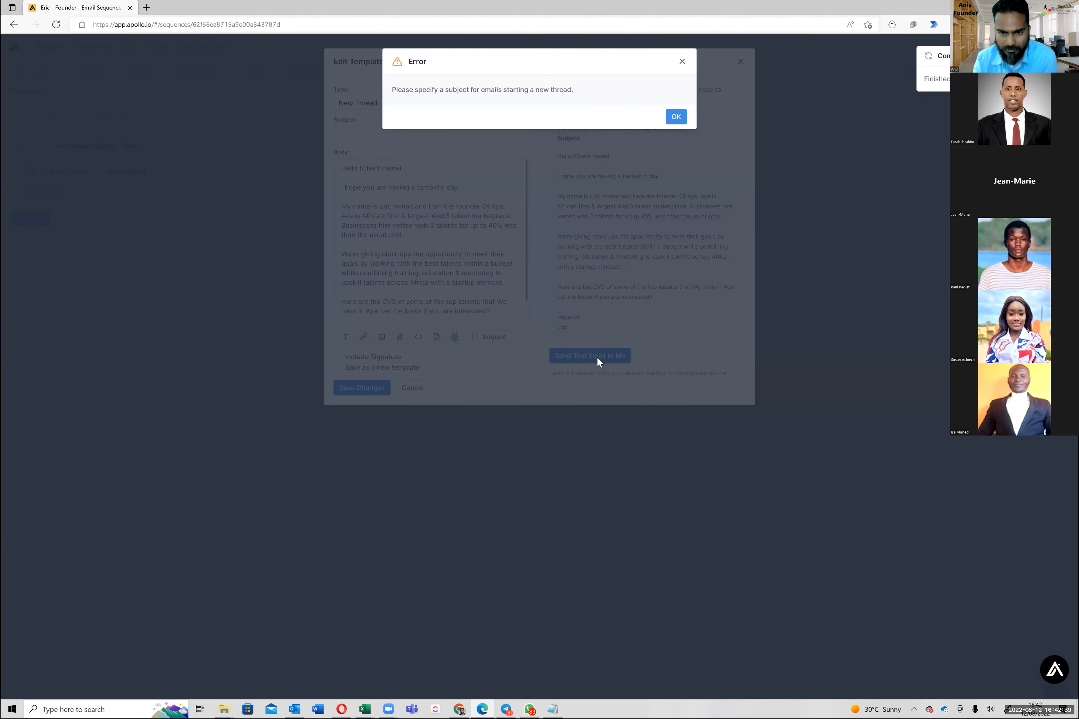
# Give the Day 1 email the subject 'dgdsgsdgsdg' and resend the test to yourself
pyautogui.click(564, 137)
pyautogui.click(401, 135)
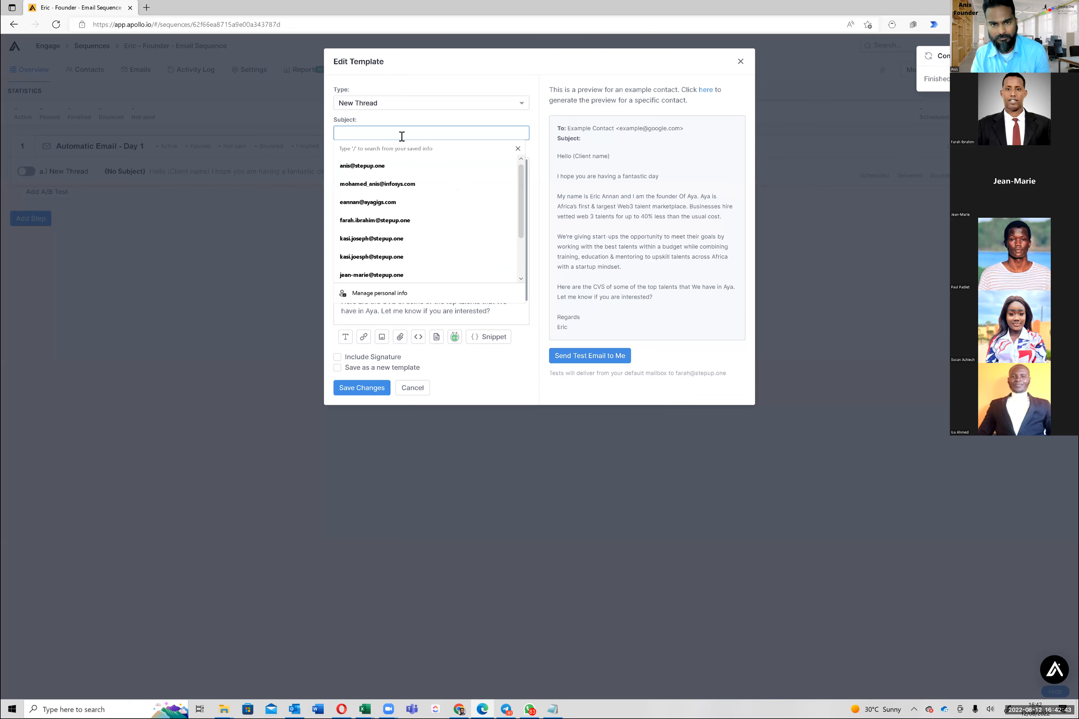
pyautogui.write('dgdsgsdgsdg')
pyautogui.click(596, 357)
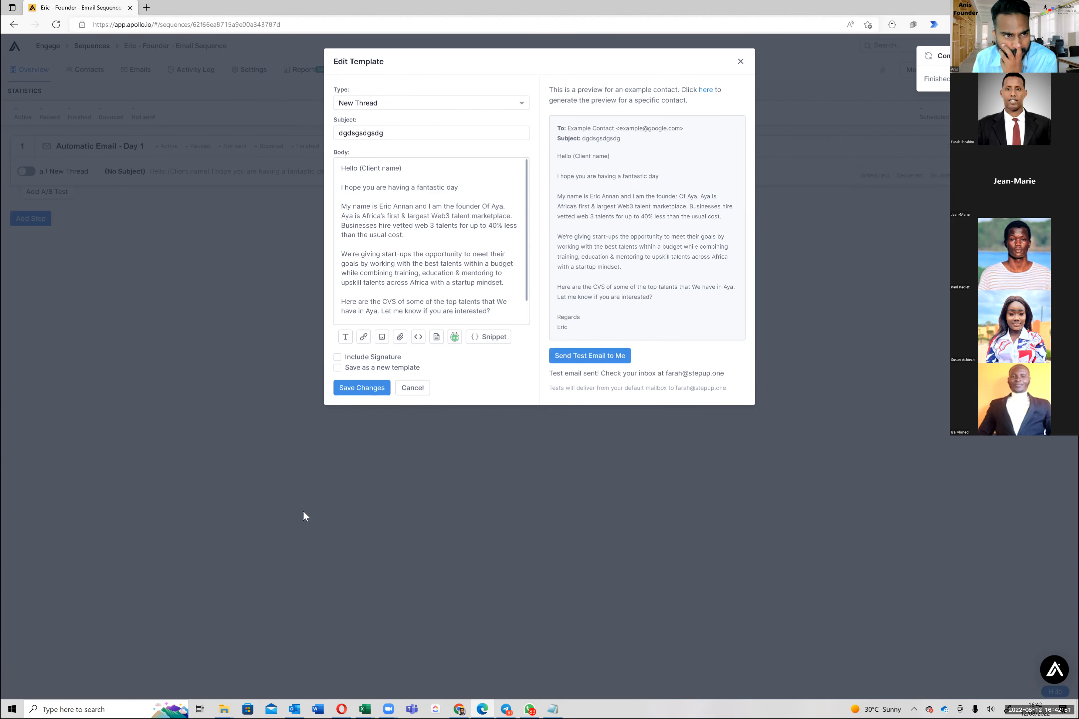
pyautogui.hotkey('alt', 'Tab')
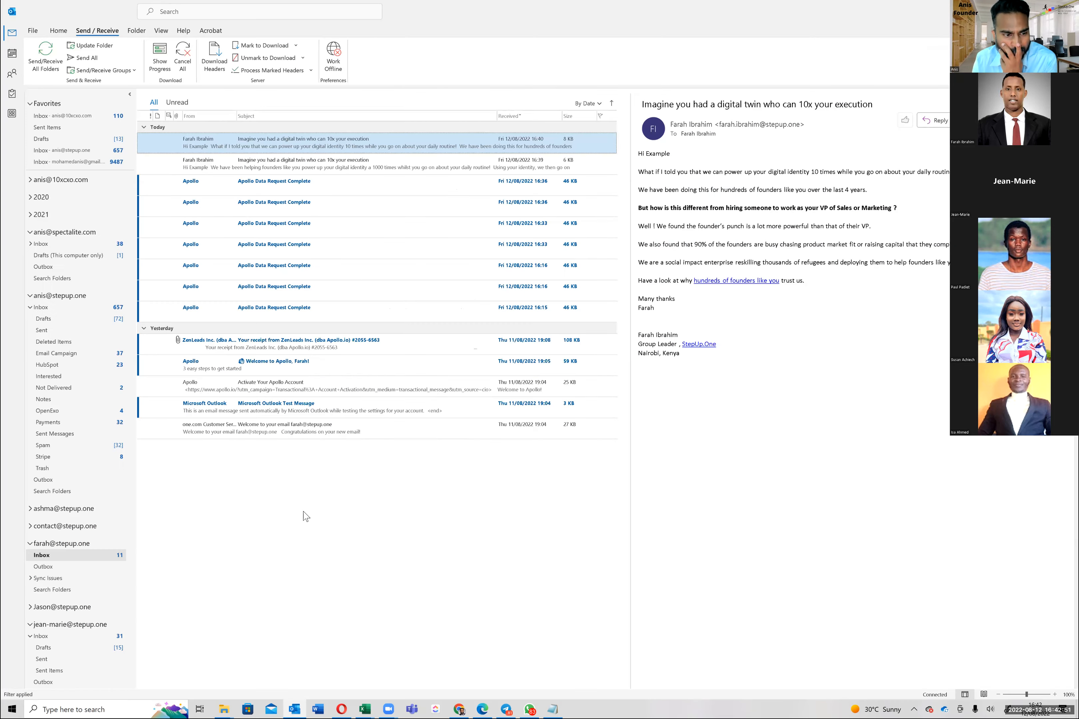
# Confirm the 'dgdsgsdgsdg' test email reached the Outlook inbox, then return to the browser
pyautogui.click(287, 145)
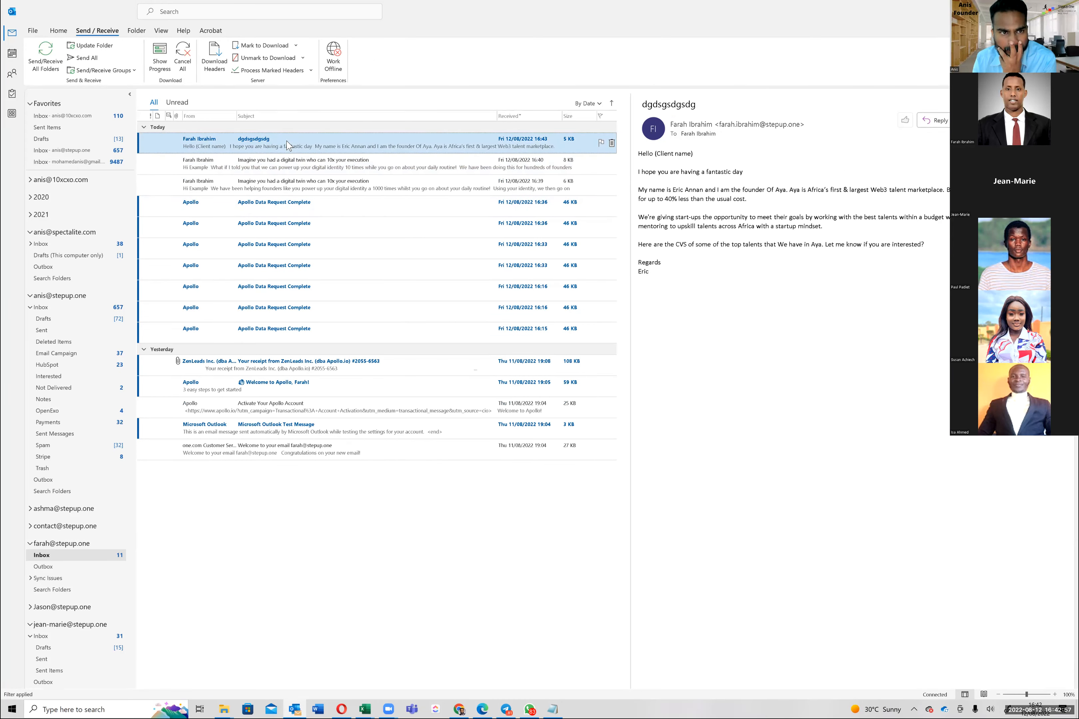
pyautogui.click(291, 165)
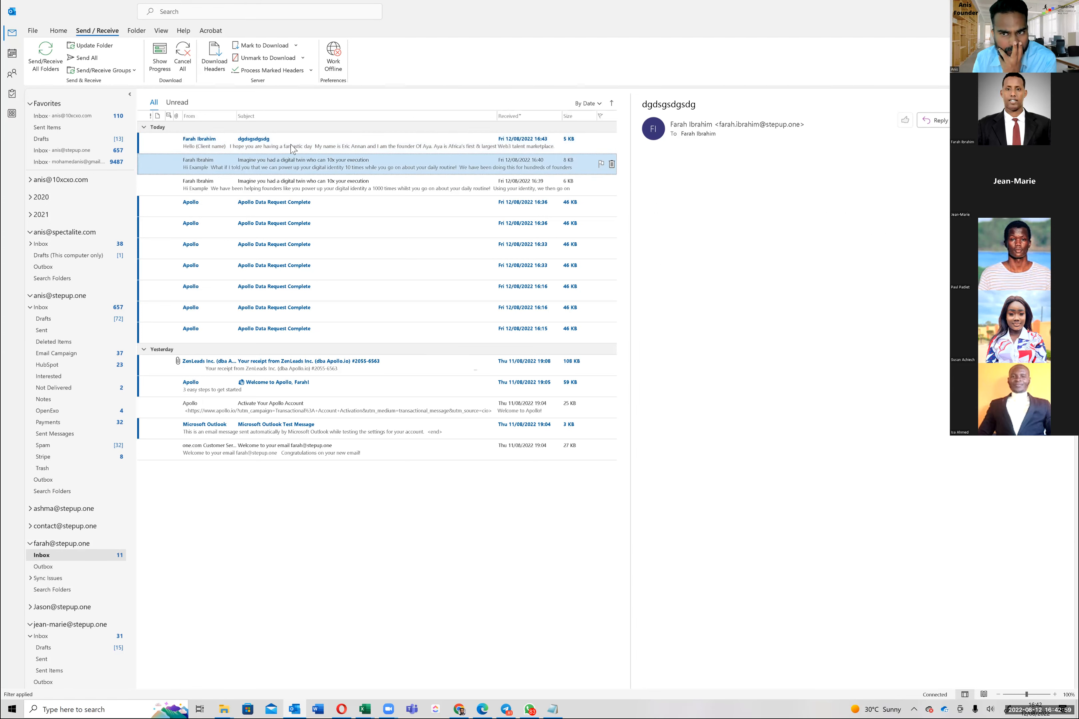
pyautogui.press('Up')
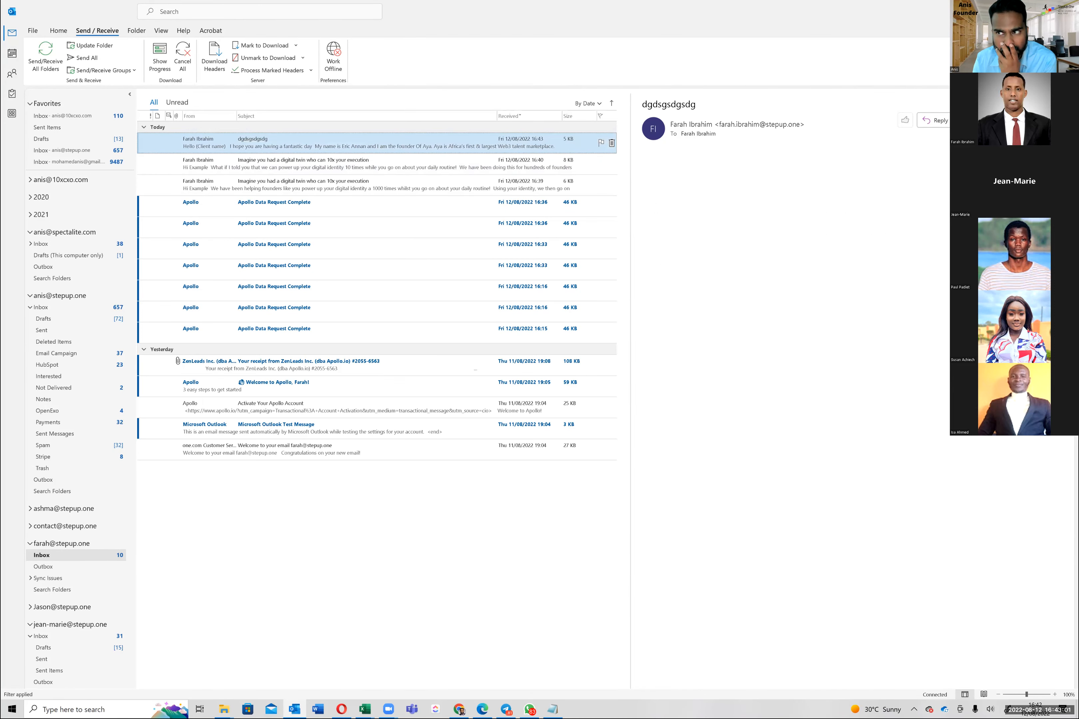
pyautogui.hotkey('alt', 'Tab')
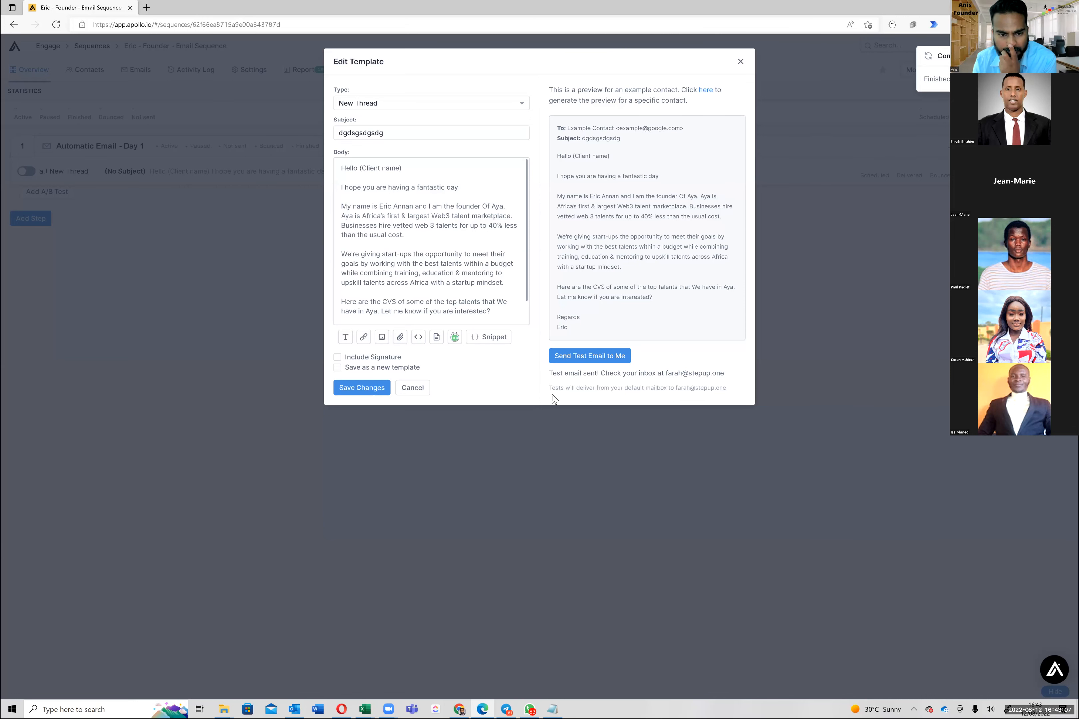
# Tick Include Signature, then cancel and discard all Day 1 template edits
pyautogui.click(350, 364)
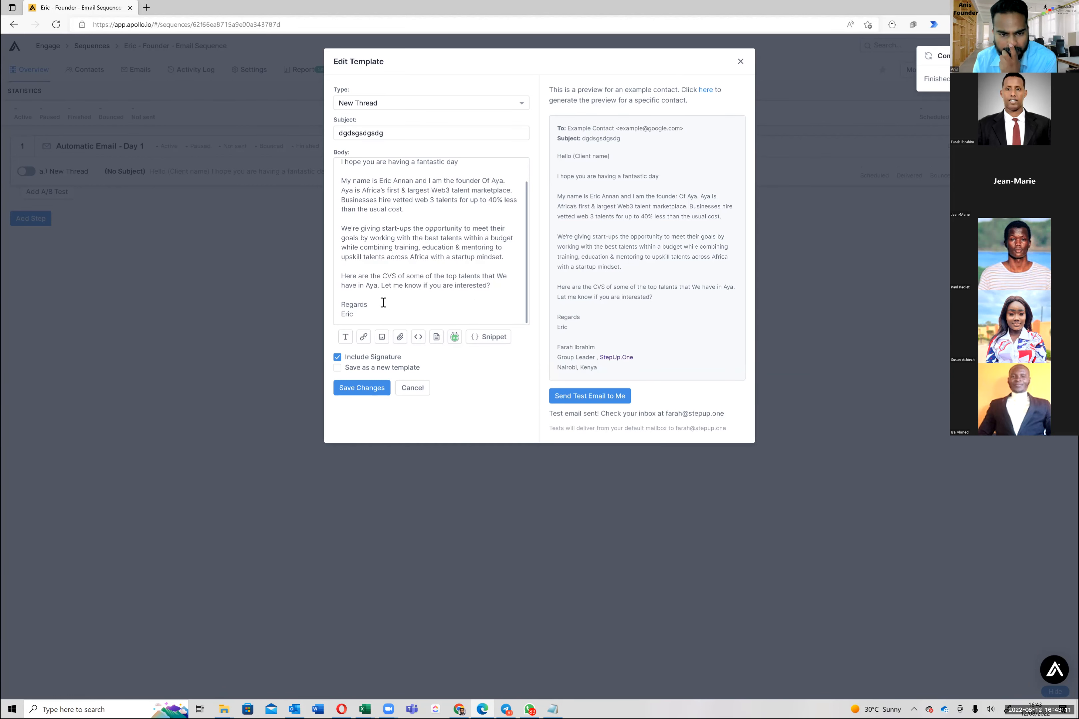
pyautogui.click(408, 387)
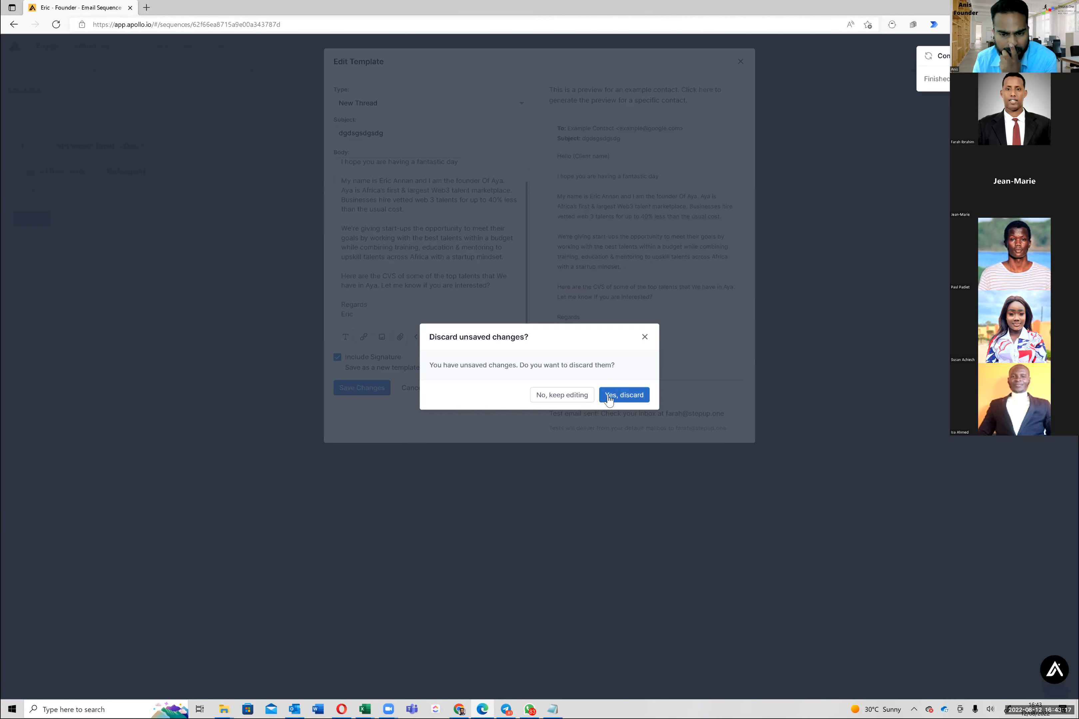
pyautogui.click(618, 400)
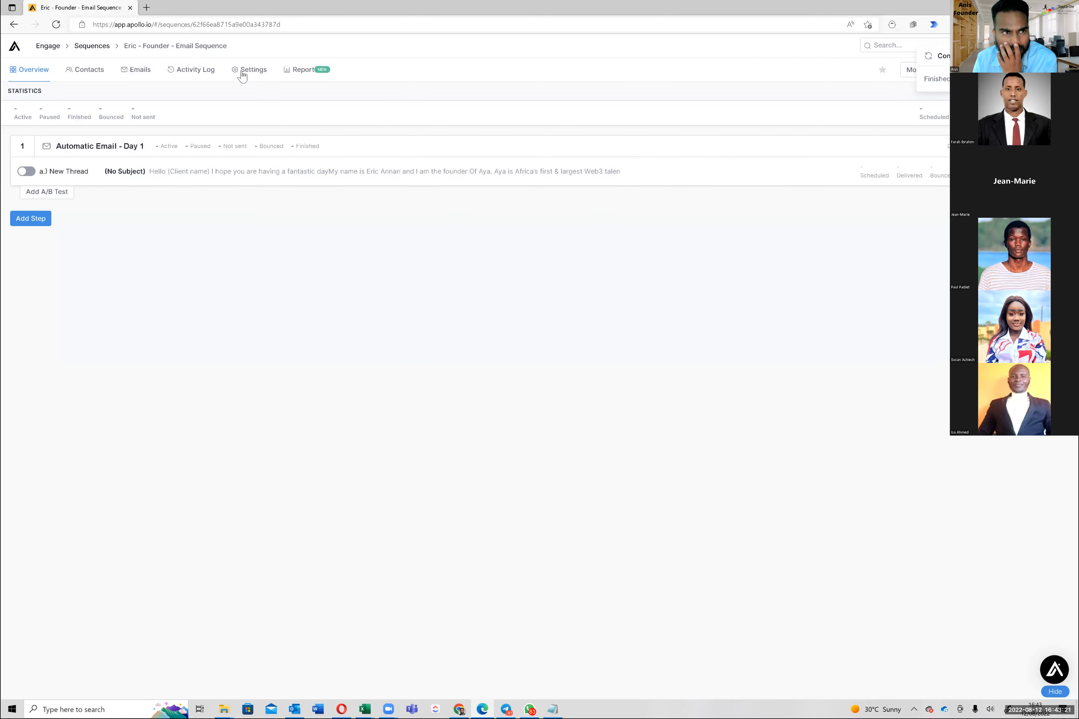
pyautogui.click(250, 78)
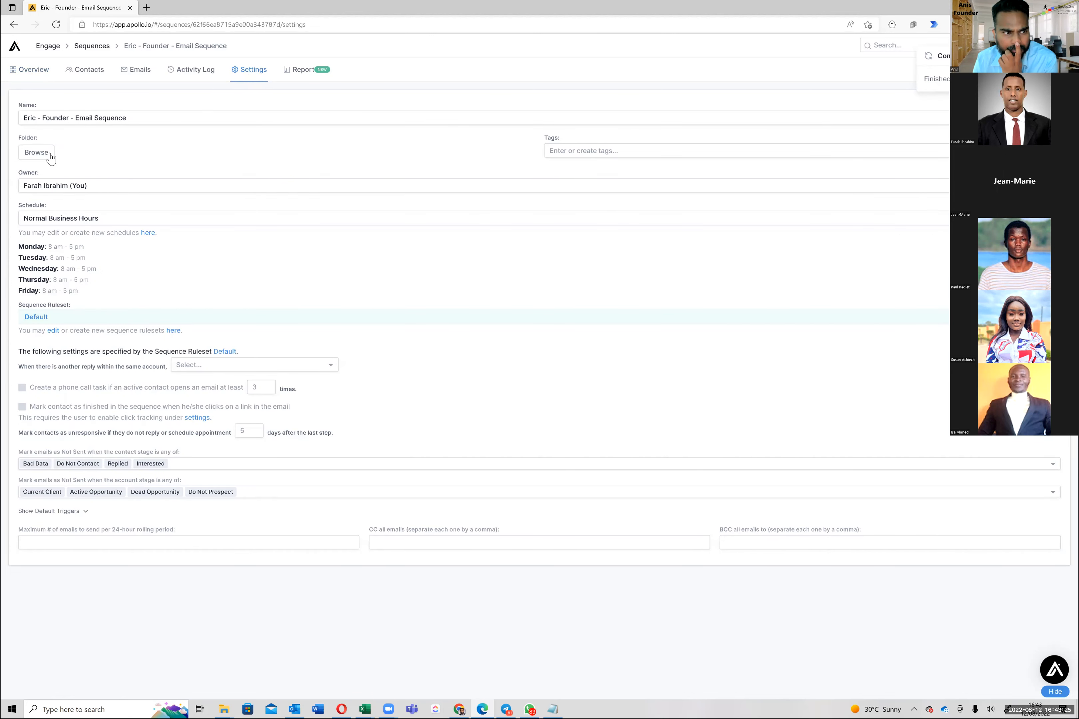
pyautogui.click(65, 185)
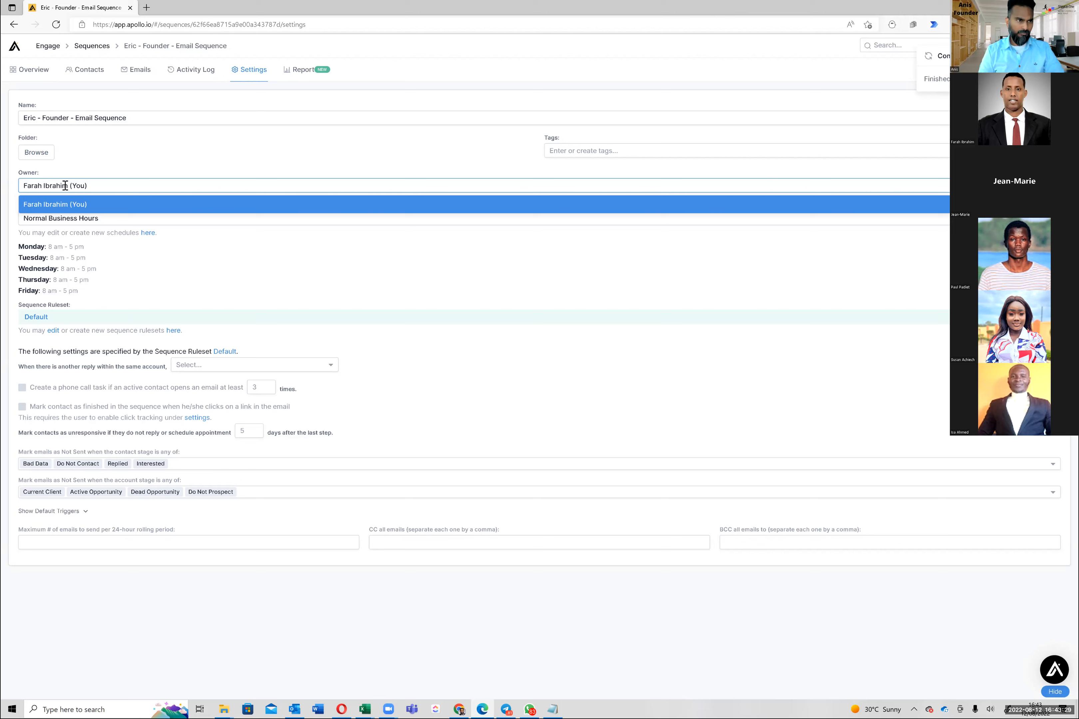
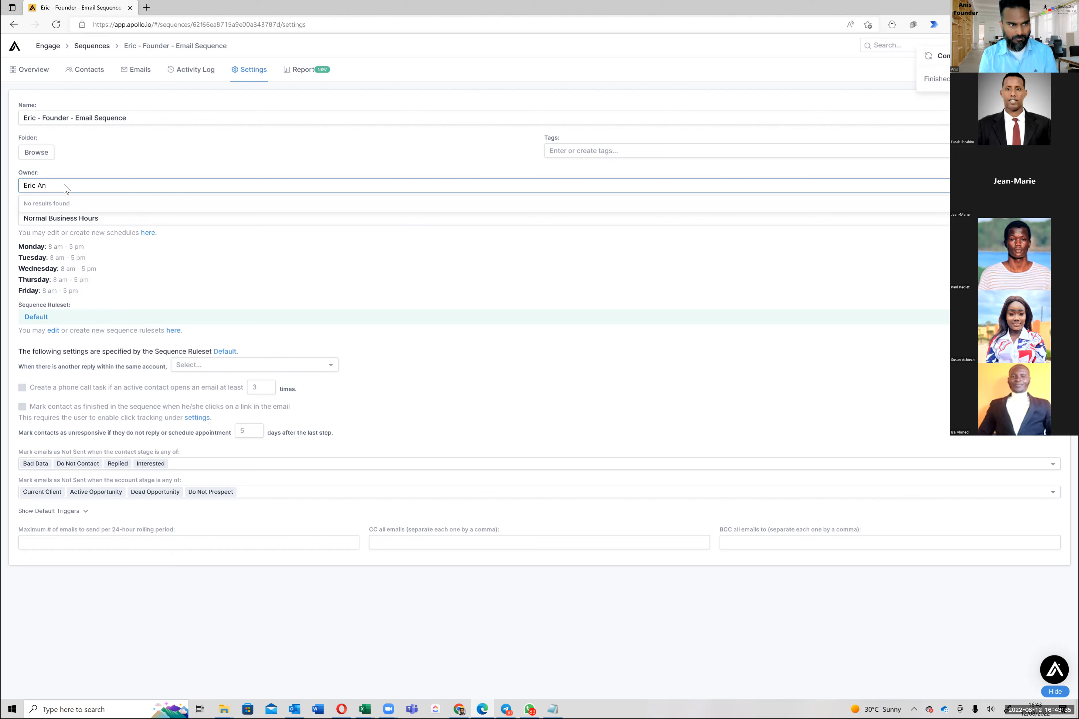
pyautogui.click(64, 185)
pyautogui.click(66, 186)
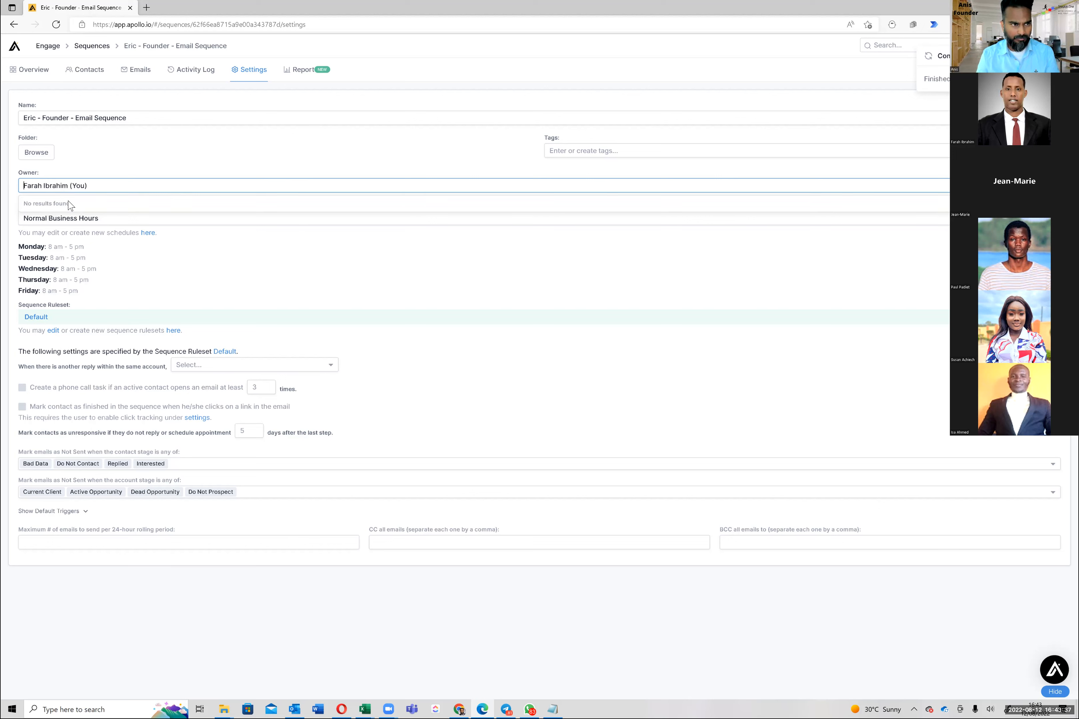
pyautogui.press('Escape')
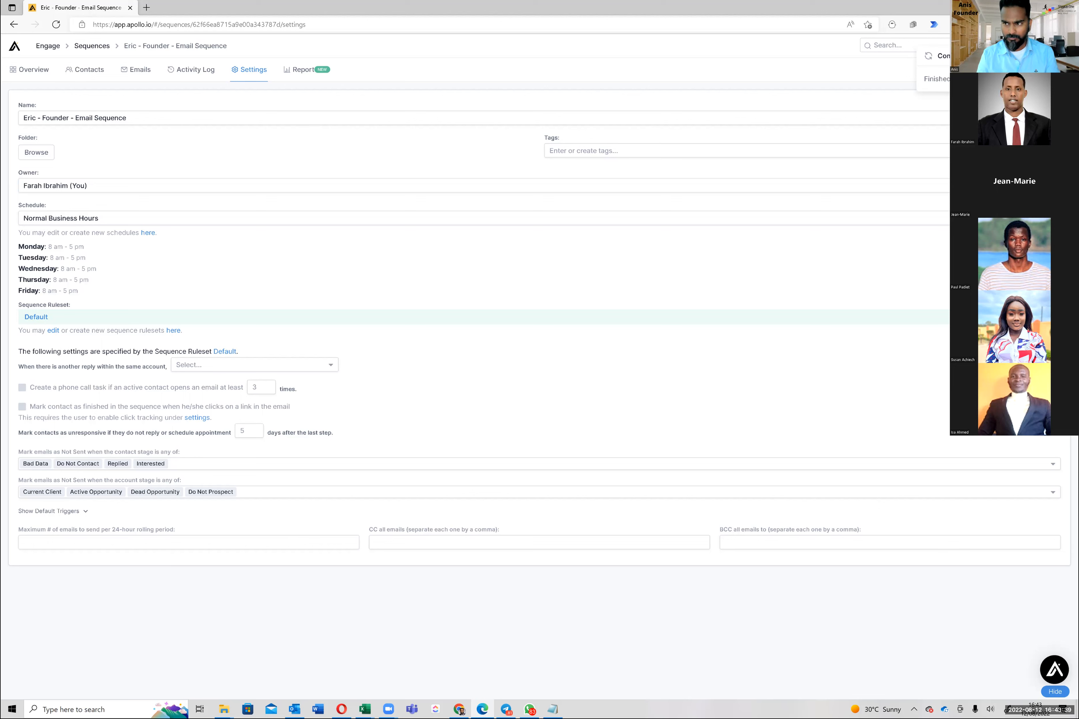
pyautogui.click(377, 246)
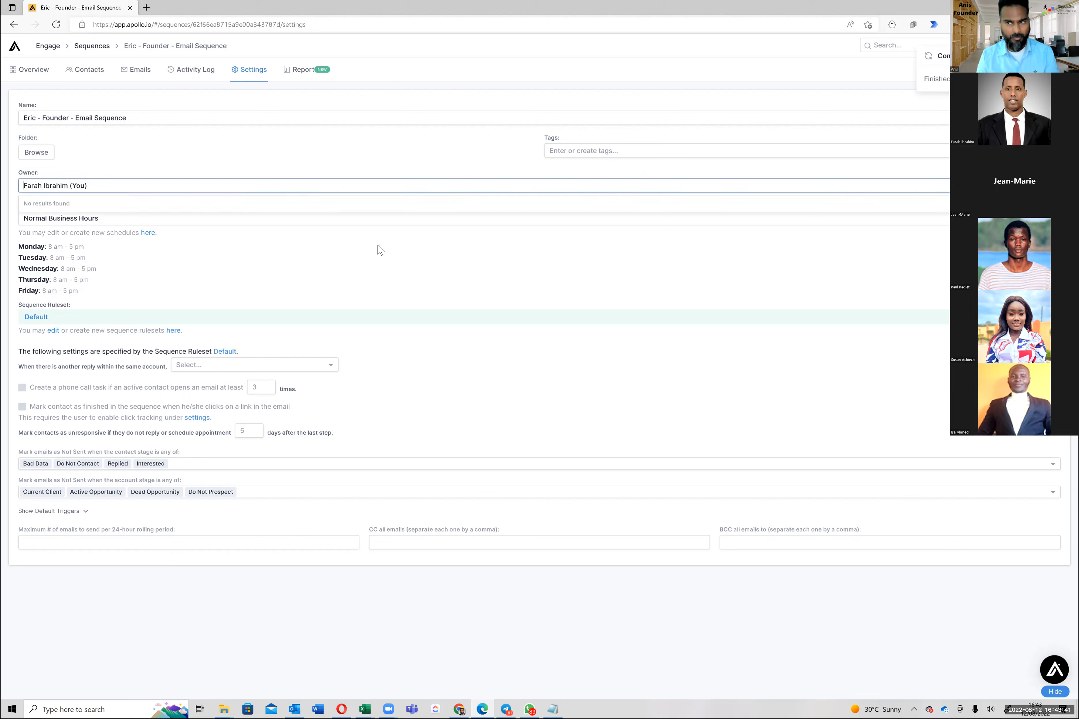
pyautogui.press('Escape')
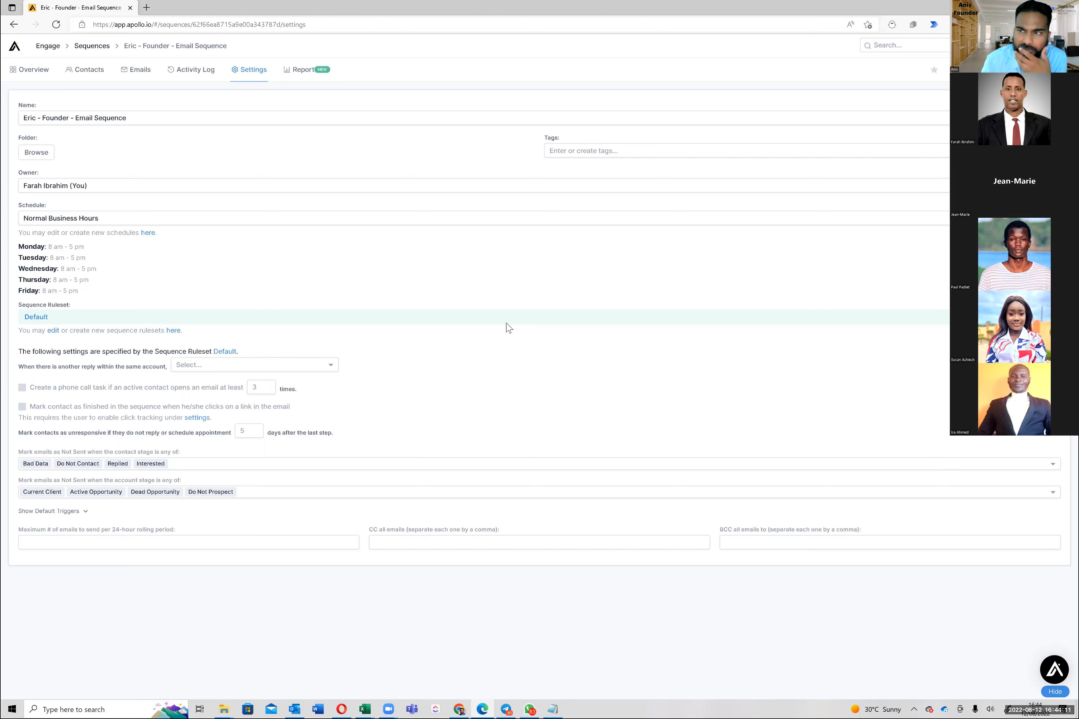
pyautogui.click(26, 74)
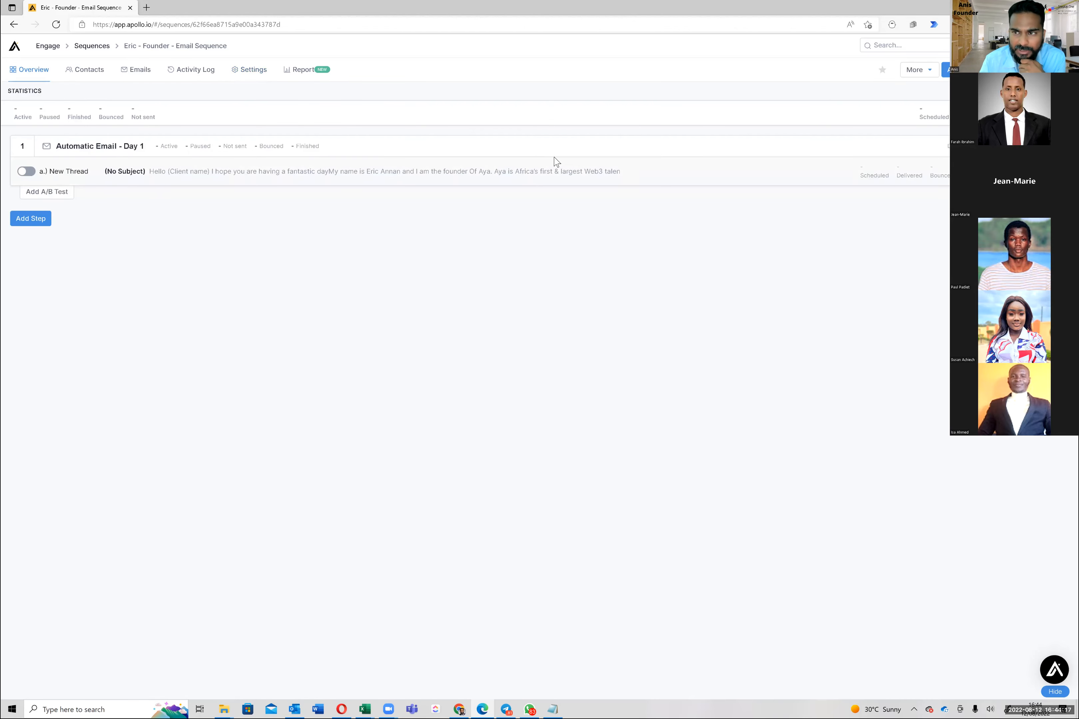
pyautogui.click(973, 70)
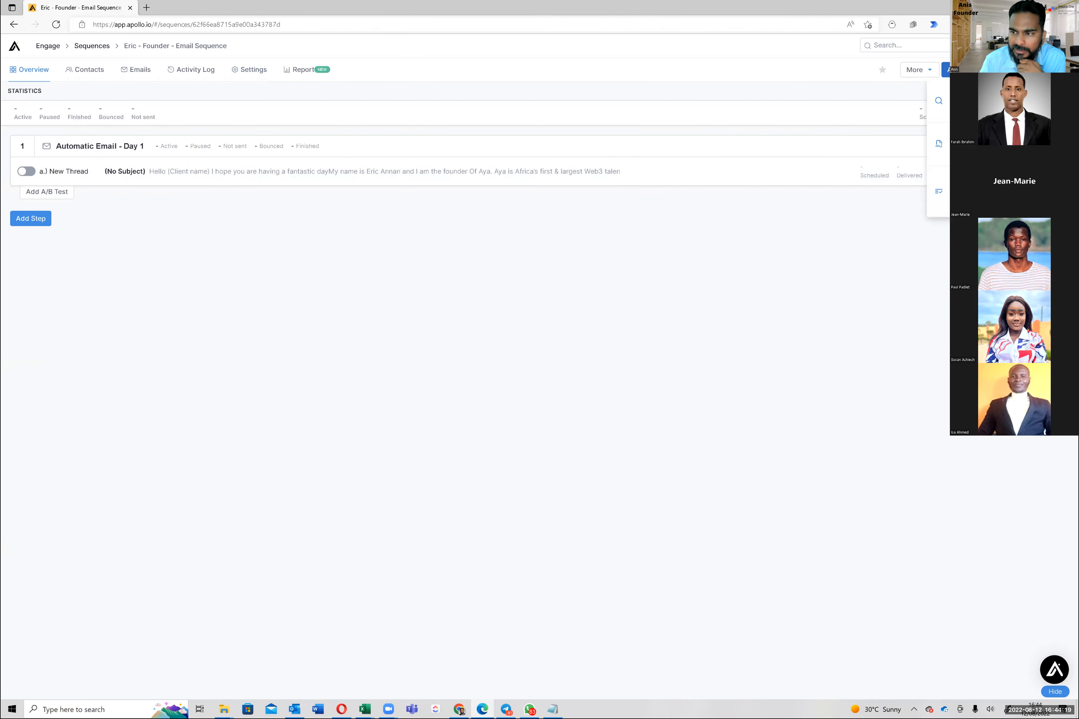
pyautogui.click(973, 191)
pyautogui.click(558, 105)
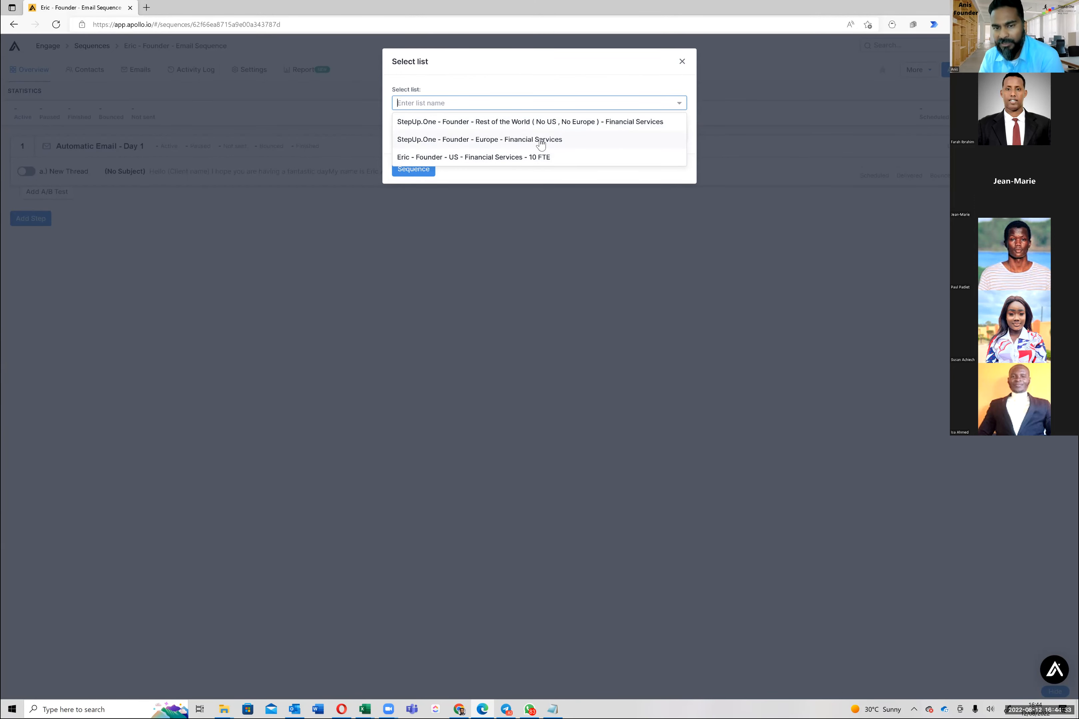
pyautogui.click(552, 124)
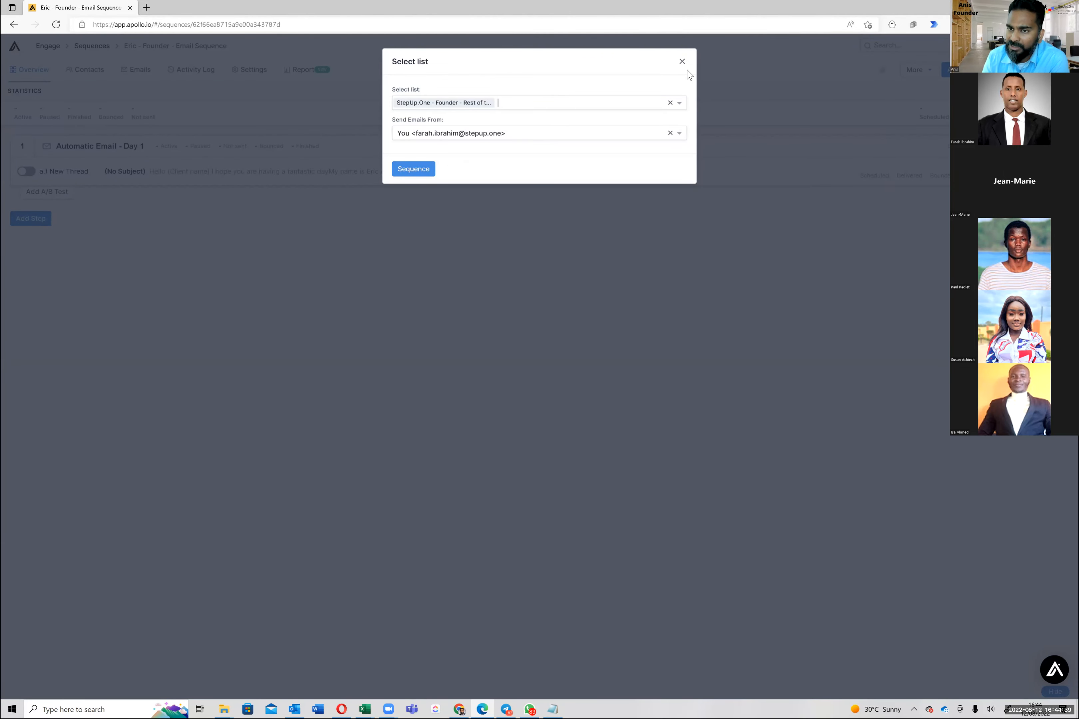
pyautogui.click(682, 63)
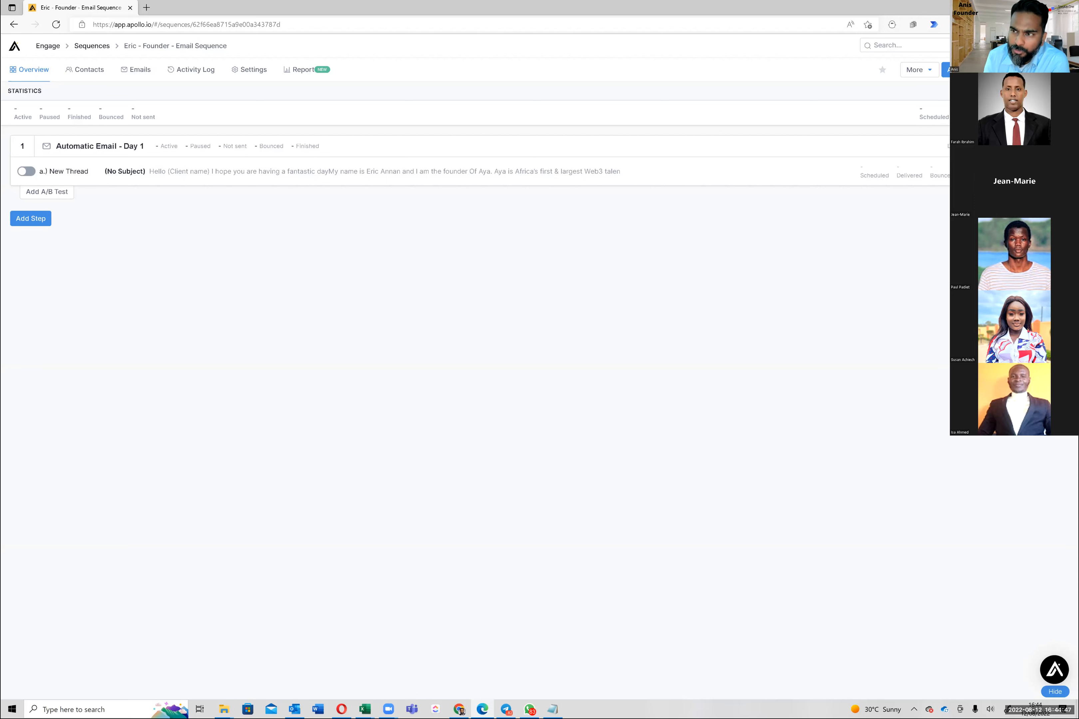
pyautogui.click(979, 70)
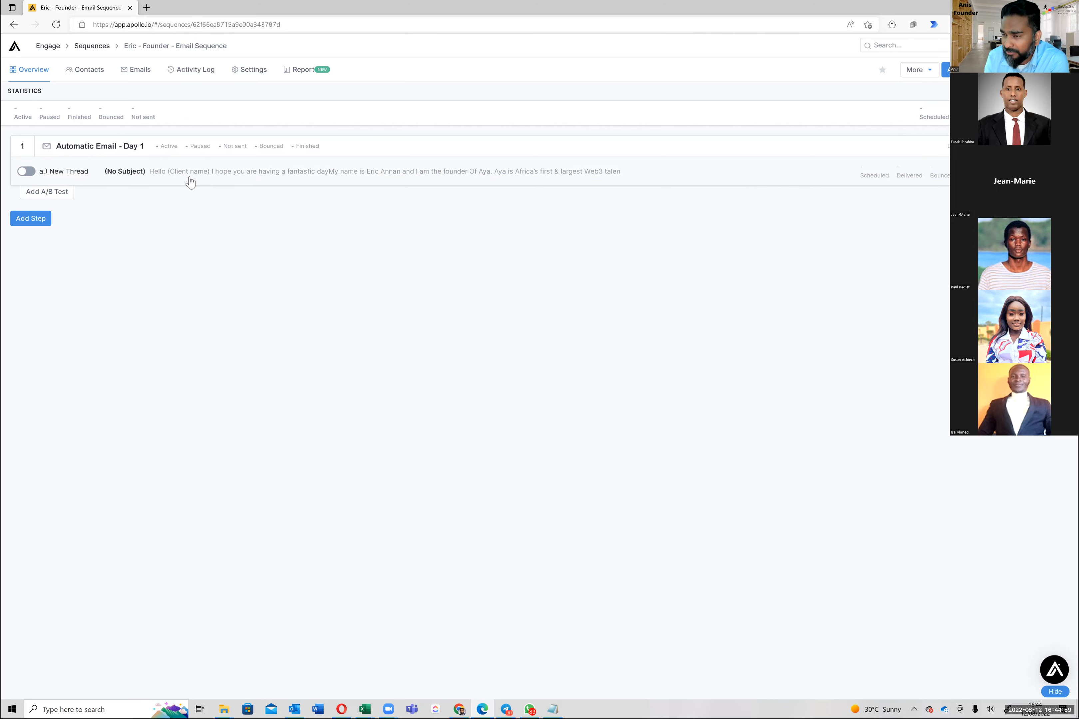
# Open the Eric - Founder - Email Sequence's Settings and check the Owner choices without changing them
pyautogui.click(253, 79)
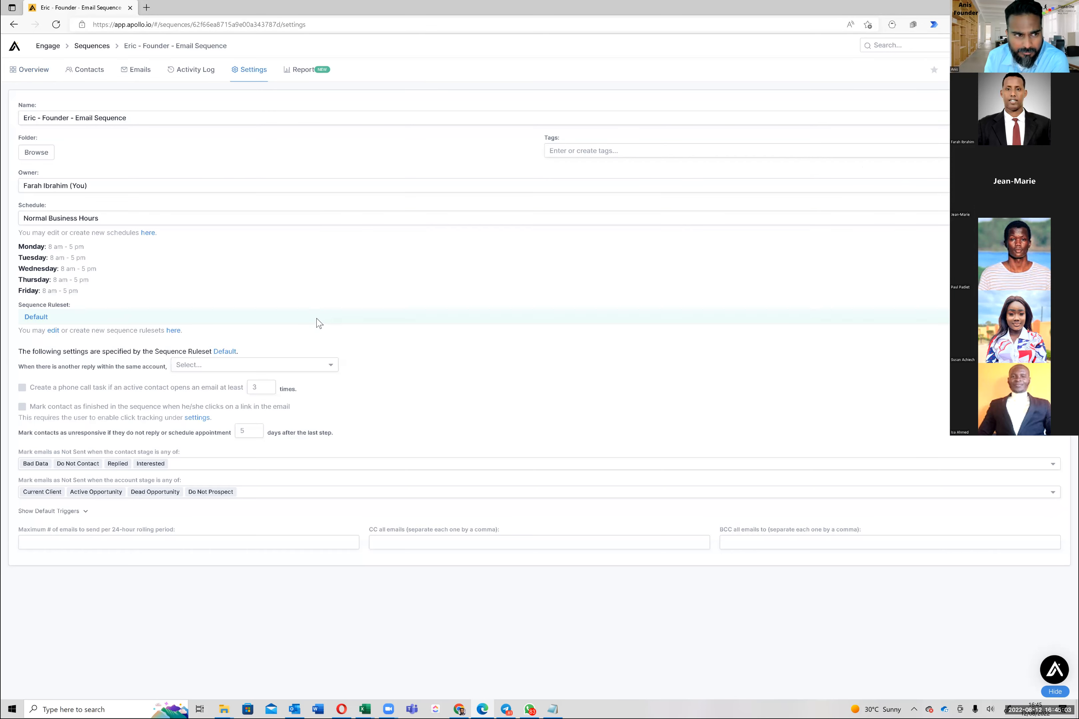
pyautogui.click(46, 186)
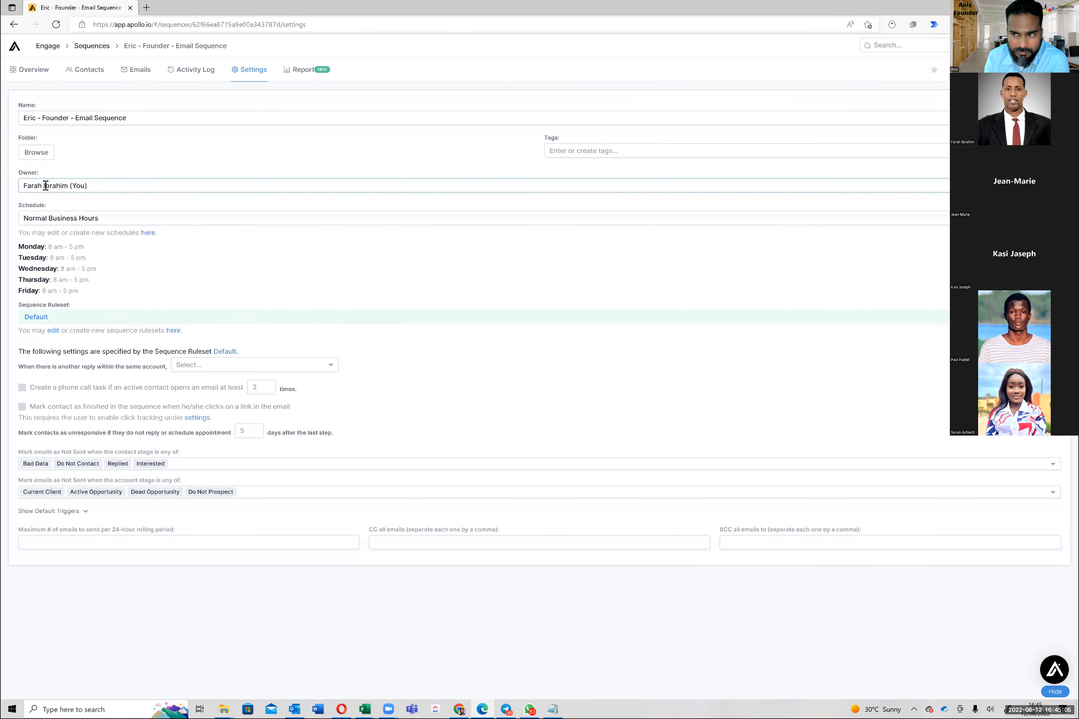
pyautogui.click(69, 174)
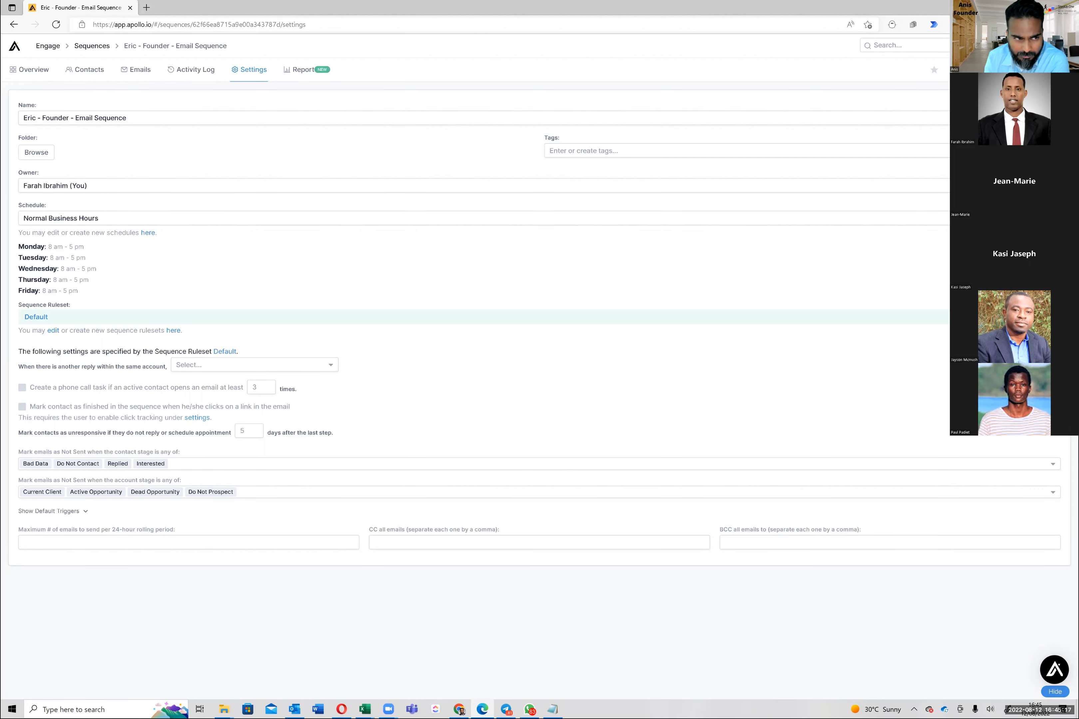
# Create a new folder named 'Eric' and file the founder sequence in it
pyautogui.click(35, 155)
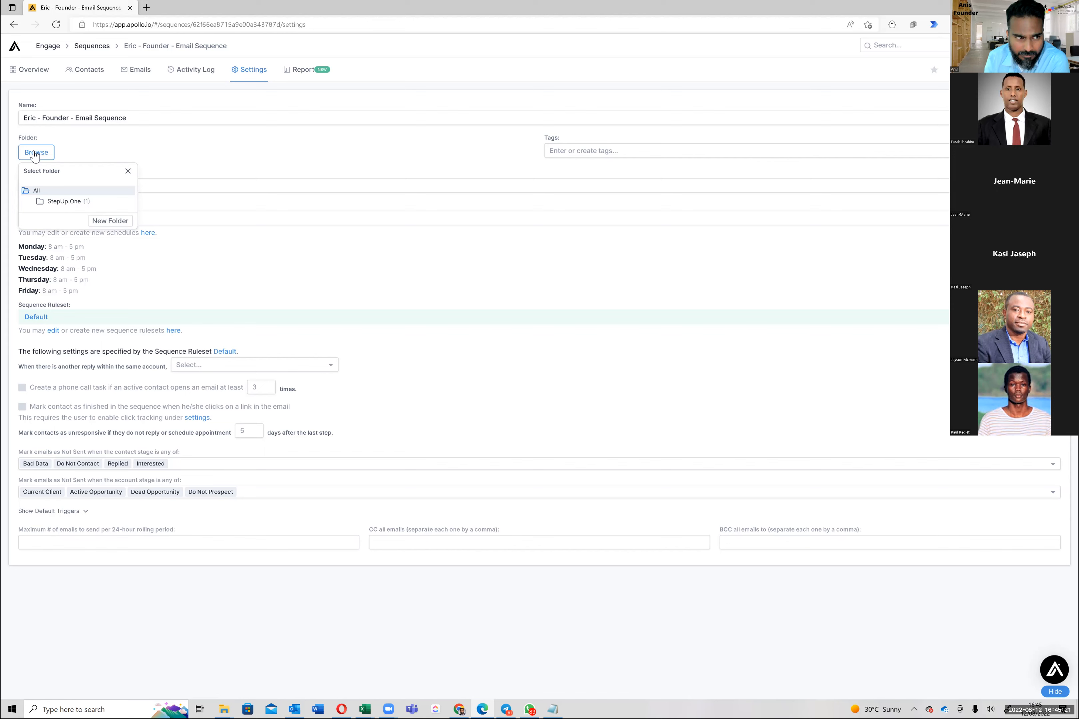
pyautogui.click(114, 224)
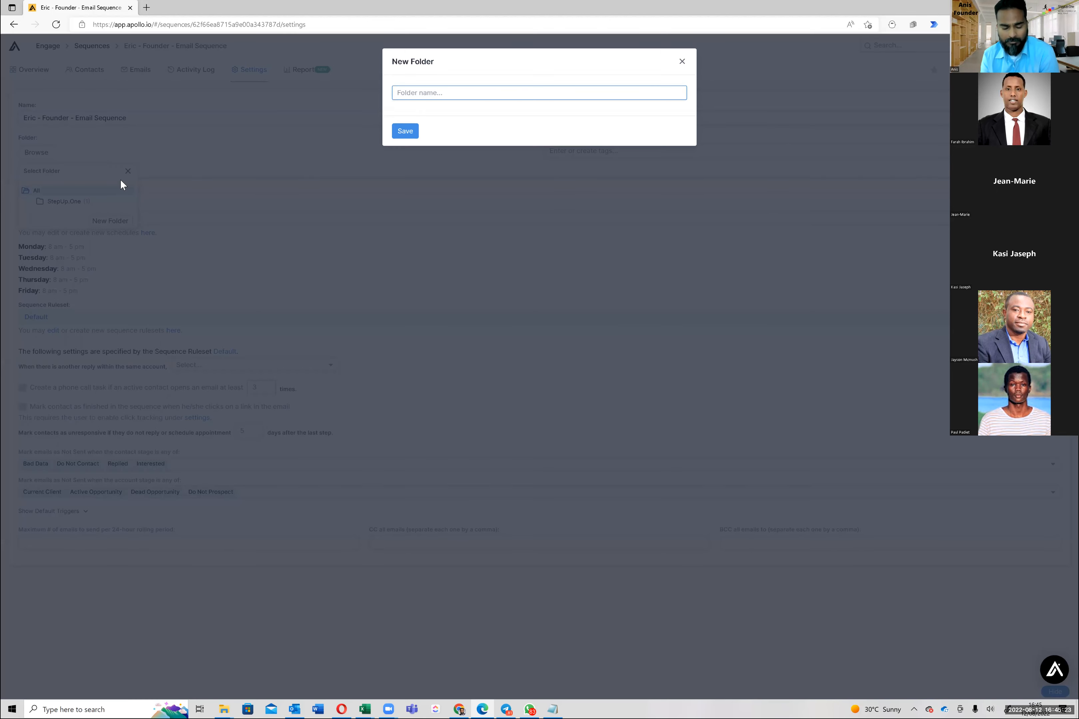
pyautogui.write('Er')
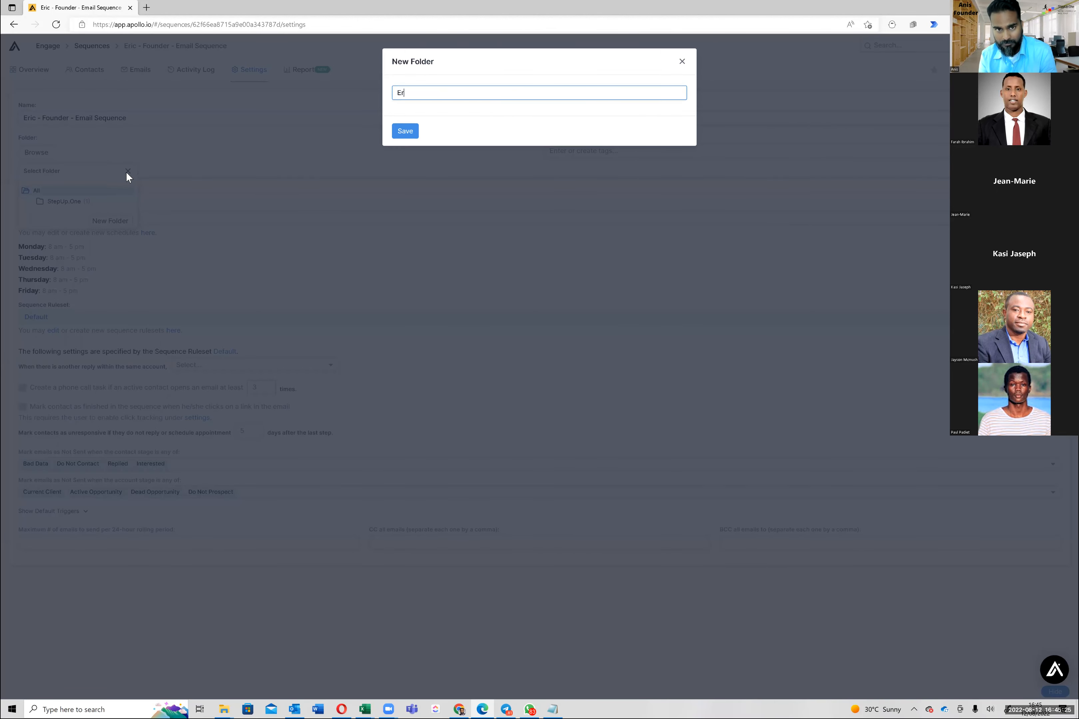
pyautogui.write('ic')
pyautogui.click(404, 132)
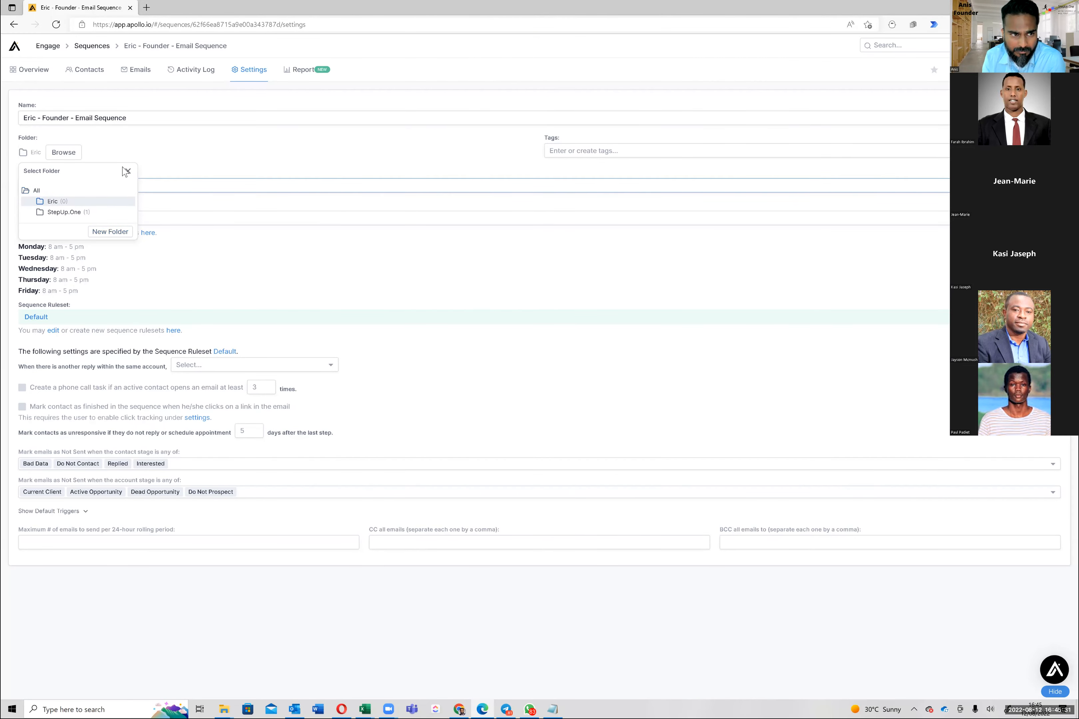
pyautogui.click(189, 262)
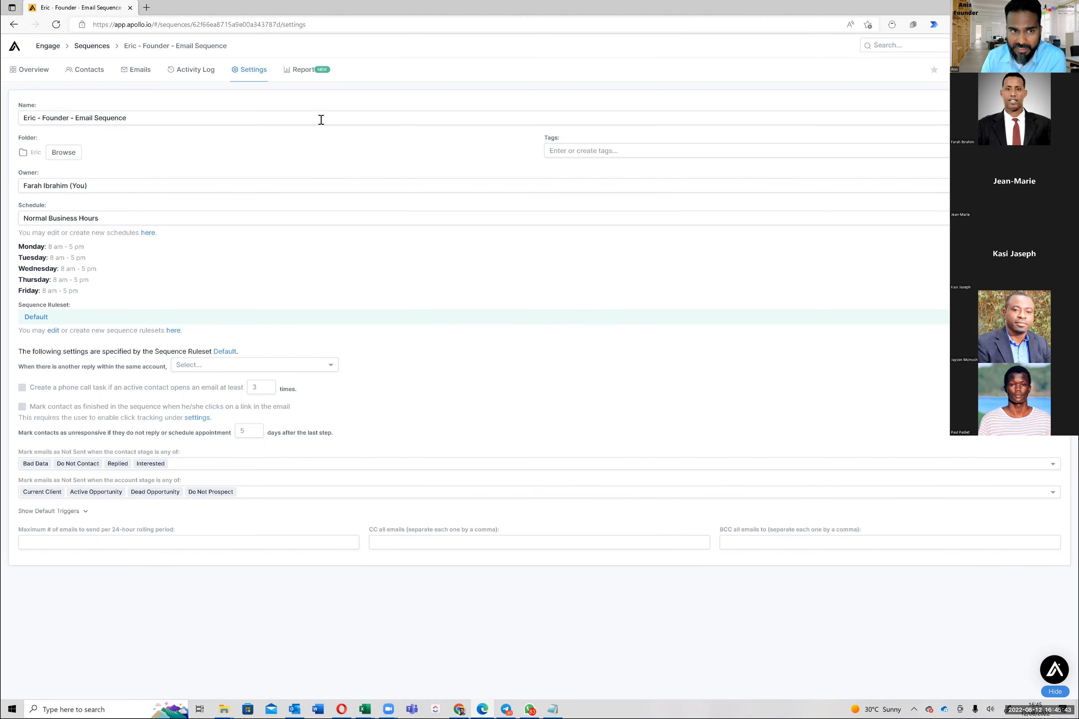
# Back on the overview, pick the Eric - Founder - US - Financial list to add to the sequence
pyautogui.click(28, 70)
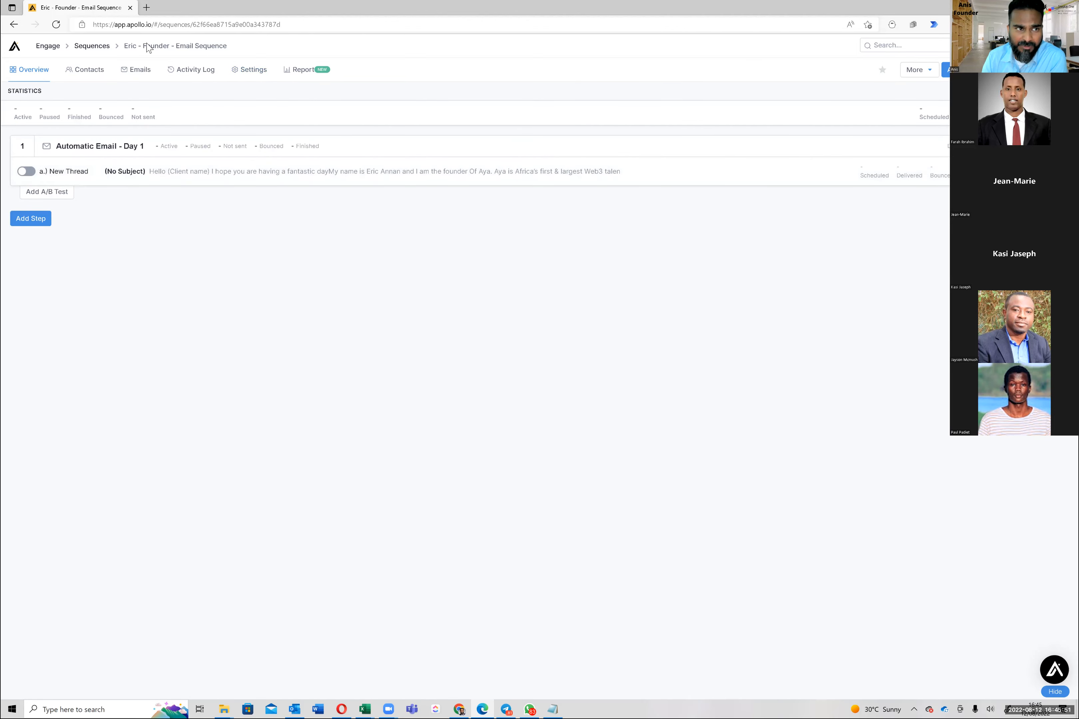
pyautogui.moveTo(121, 46); pyautogui.dragTo(256, 46)
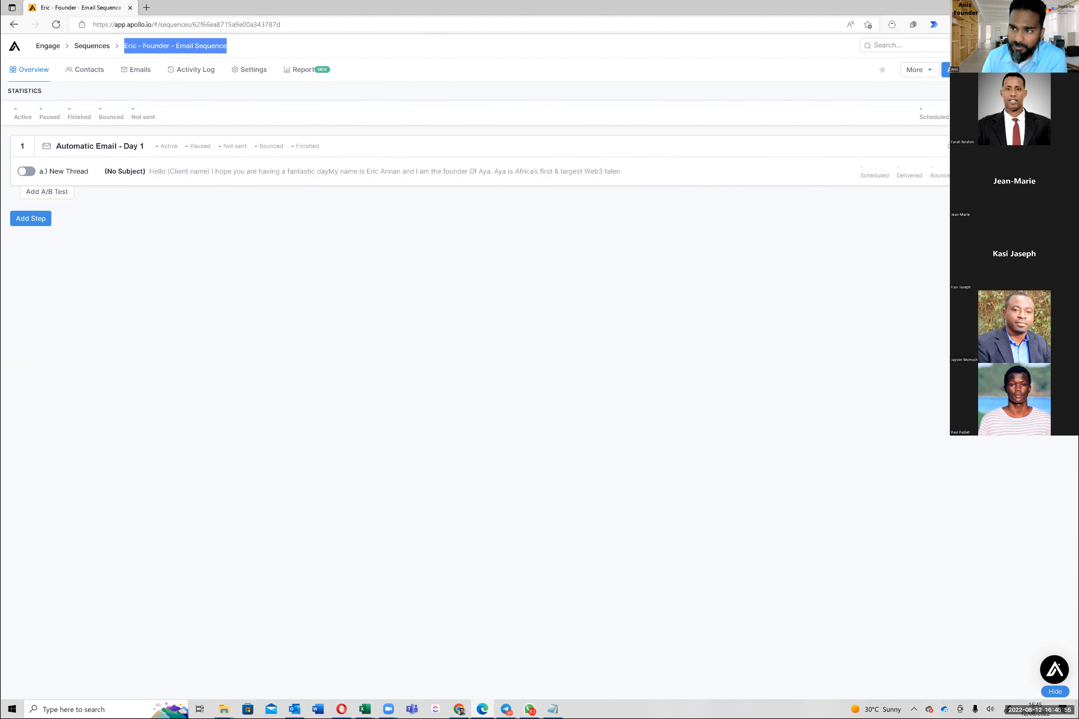
pyautogui.click(975, 191)
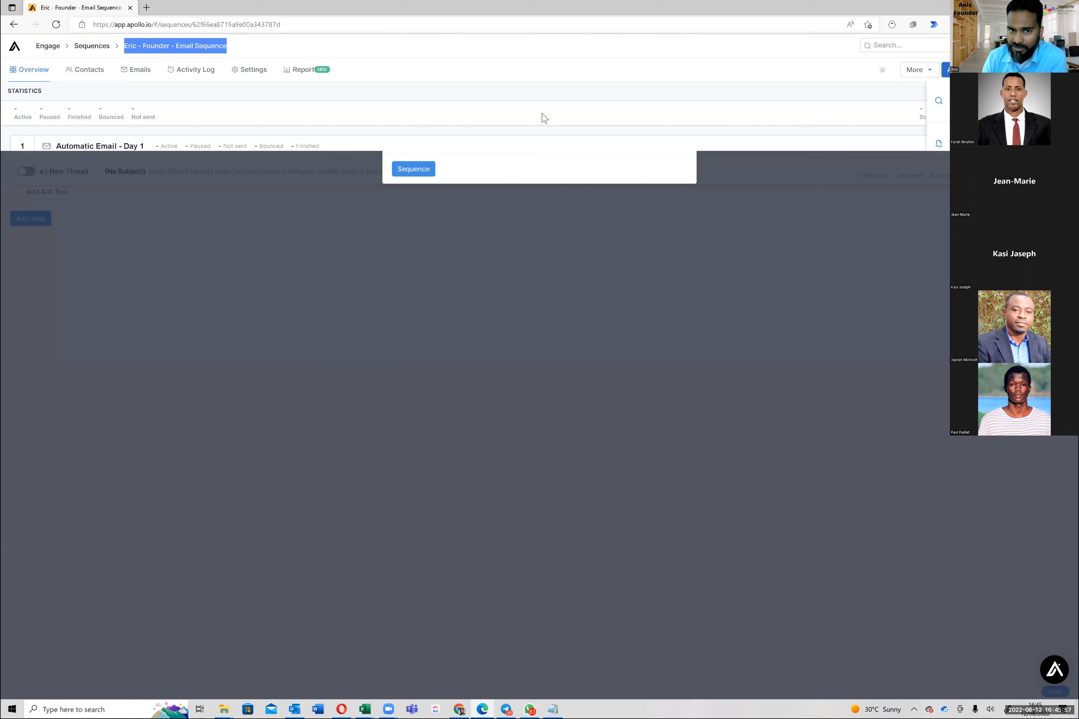
pyautogui.click(525, 102)
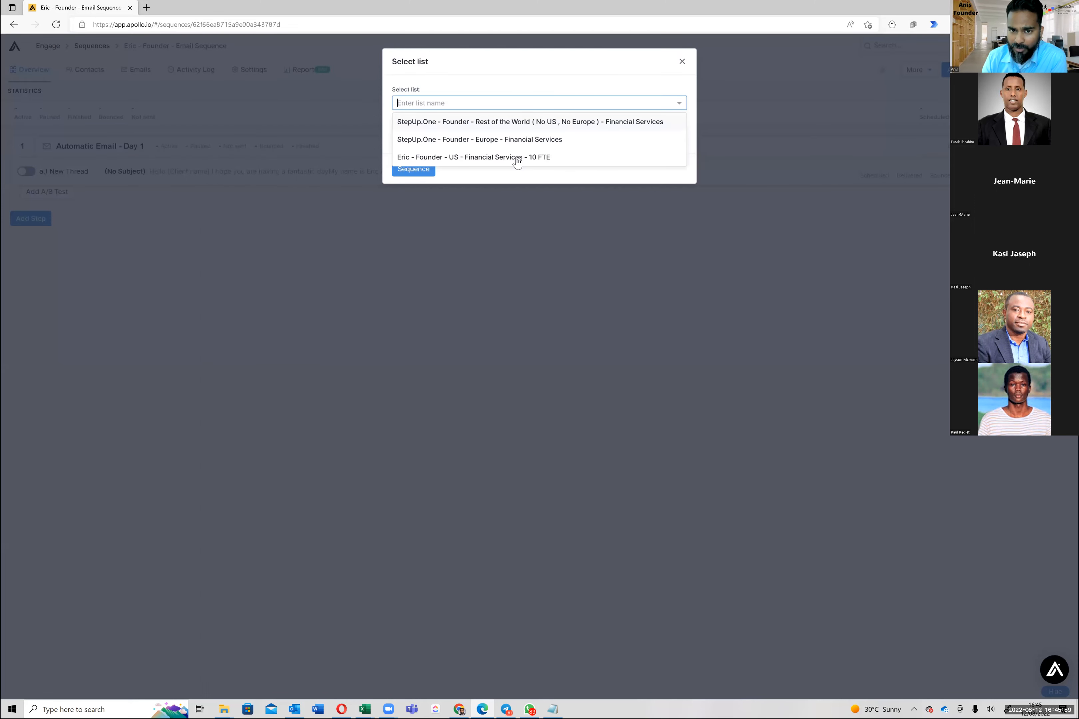
pyautogui.click(499, 157)
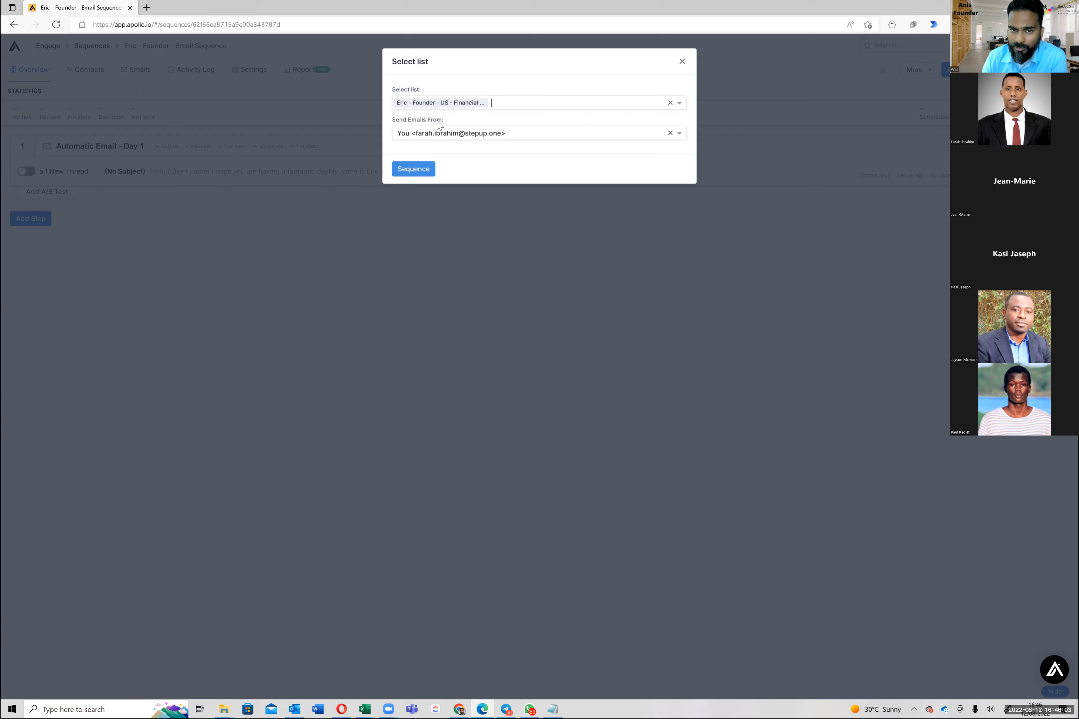
# Keep the current sending address, try enrolling, then close the list dialog without enrolling
pyautogui.click(443, 134)
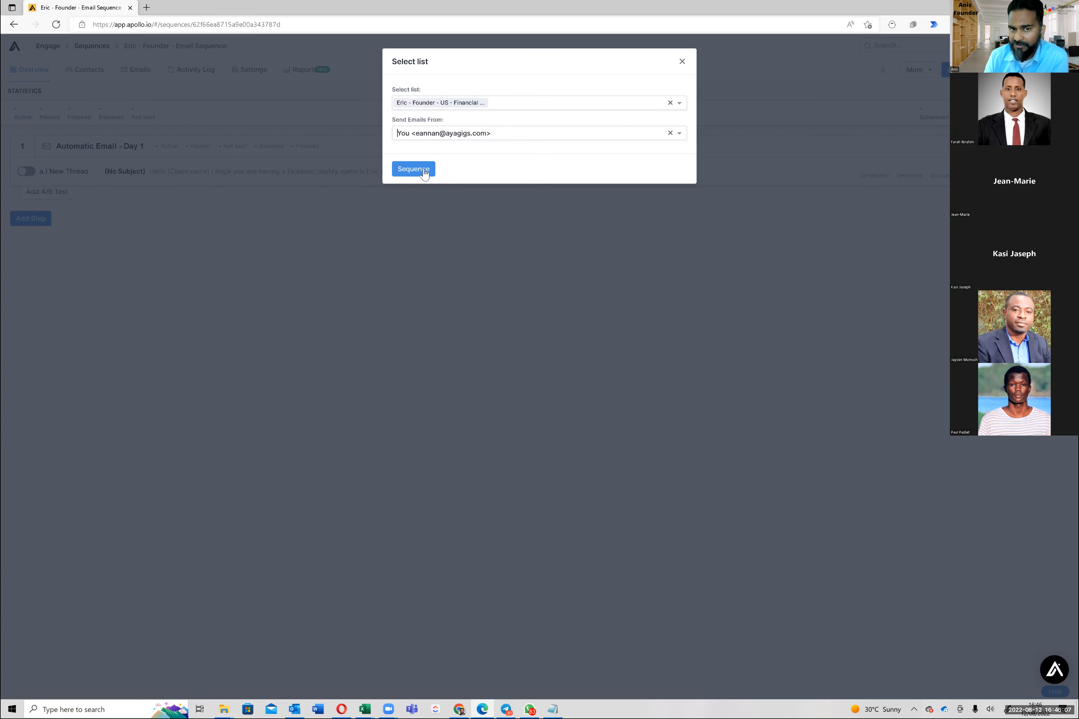
pyautogui.click(424, 171)
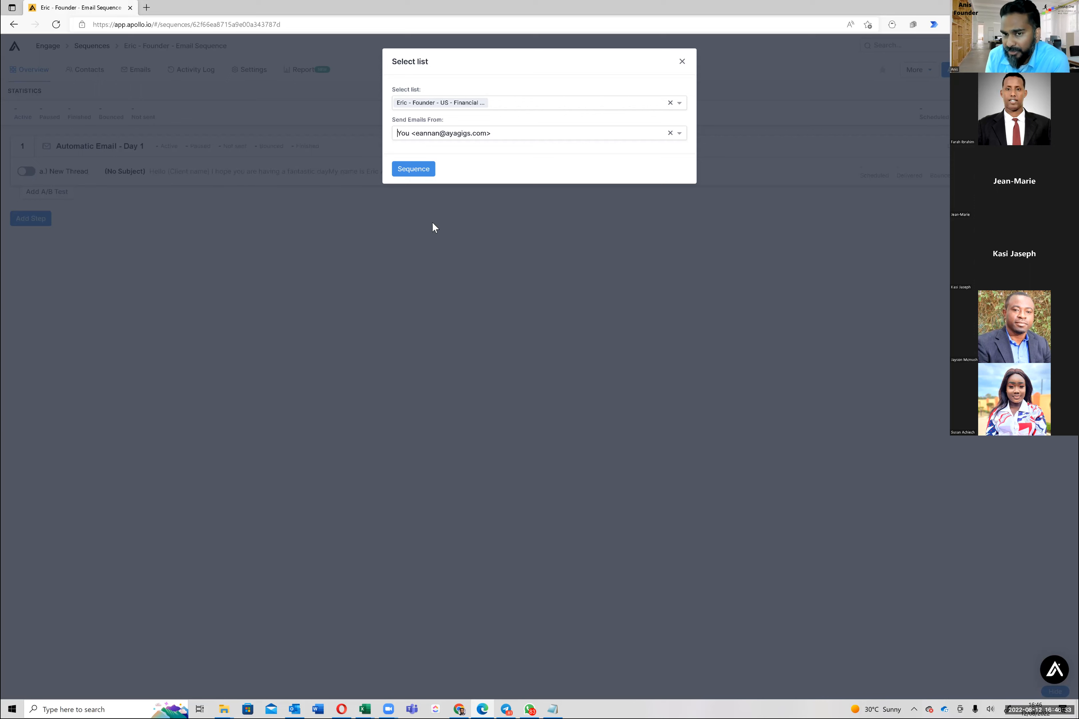
pyautogui.click(446, 138)
pyautogui.click(446, 135)
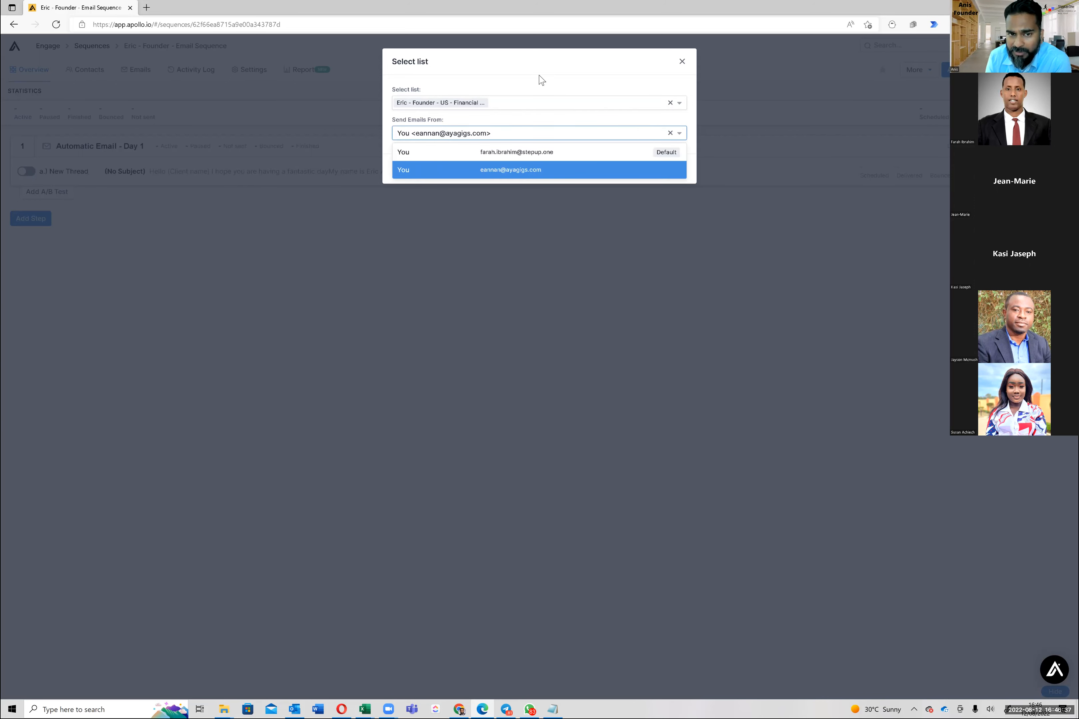
pyautogui.click(484, 135)
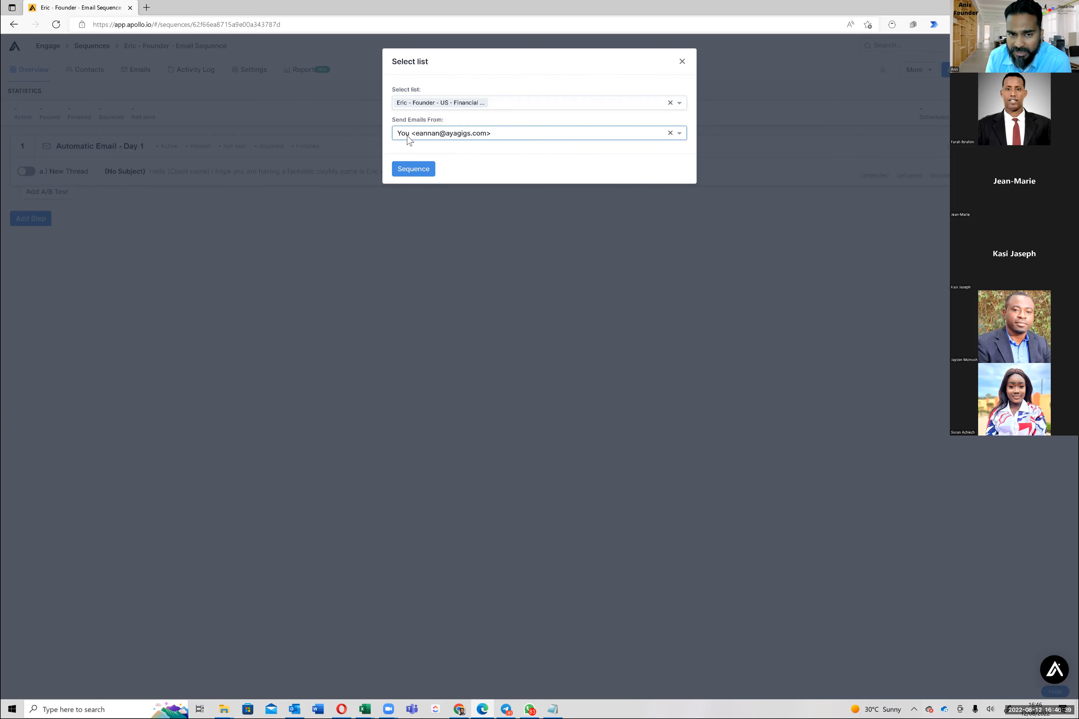
pyautogui.click(482, 146)
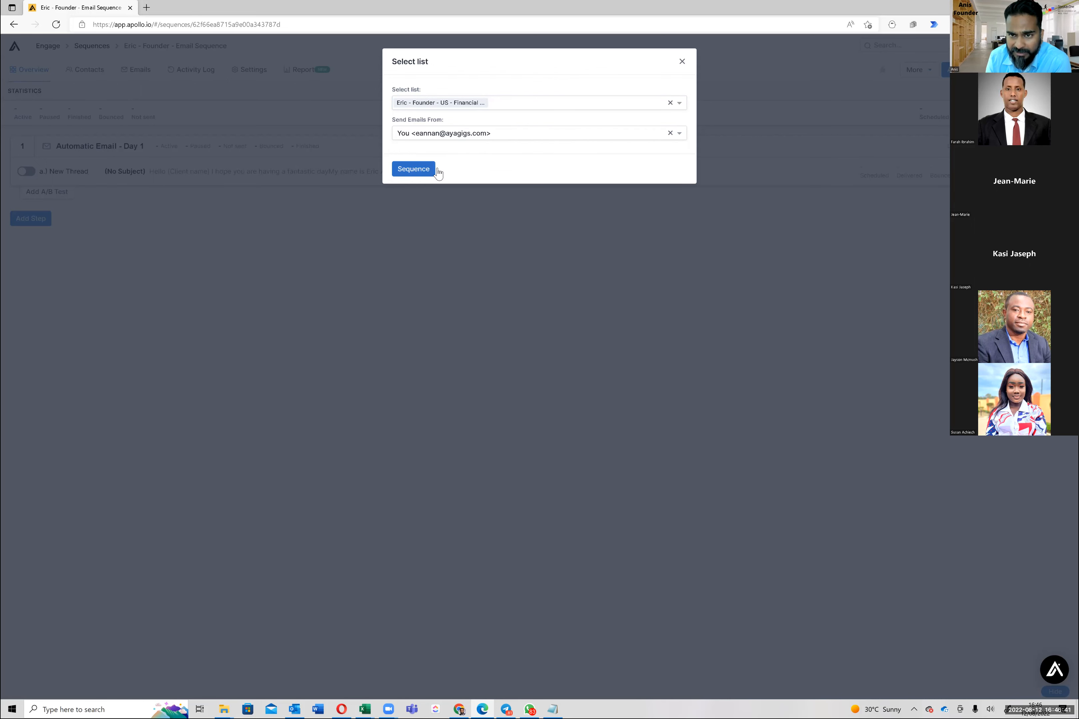
pyautogui.click(682, 61)
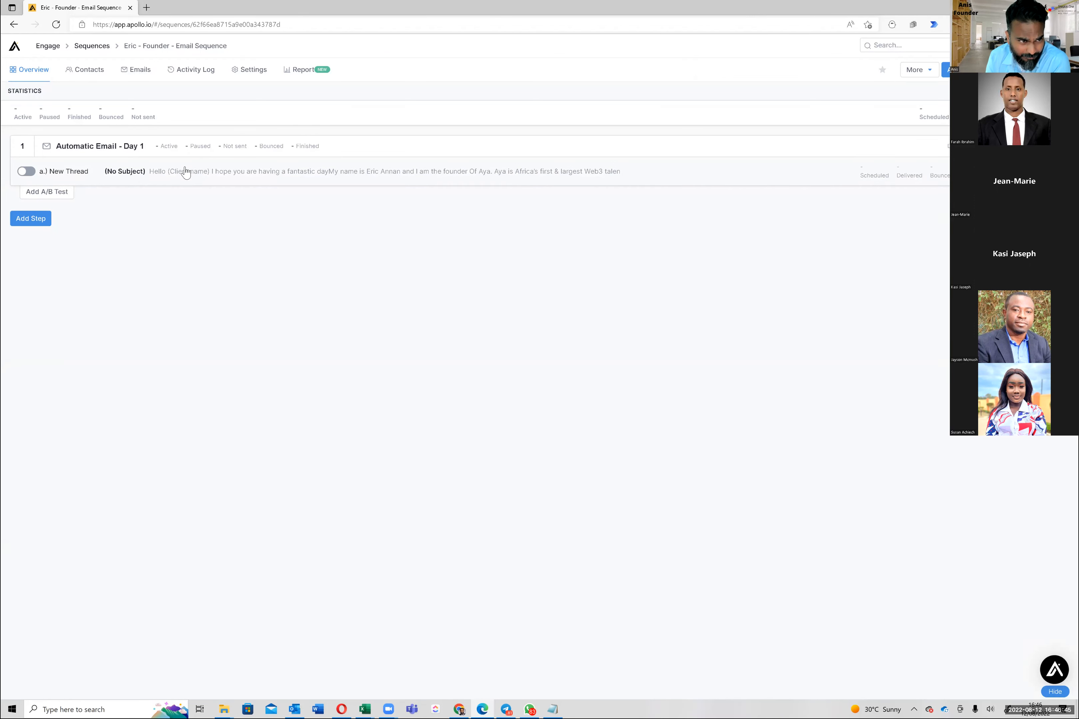
# Open the sequence Settings and review the Owner dropdown twice, leaving the owner unchanged
pyautogui.click(259, 71)
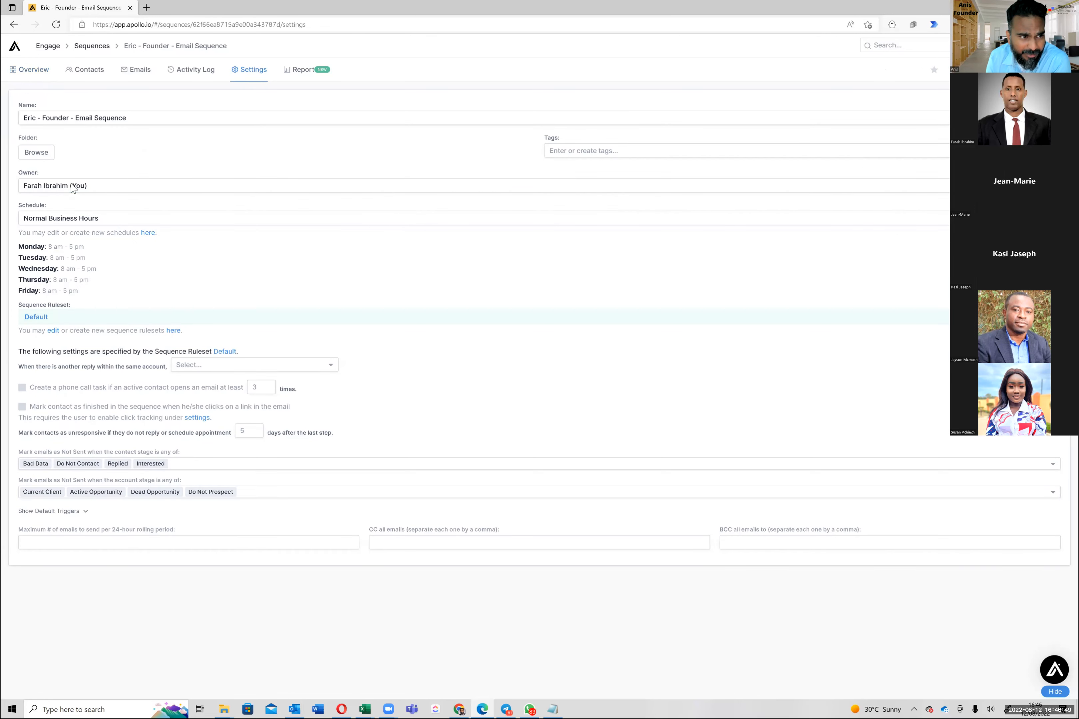
pyautogui.click(73, 186)
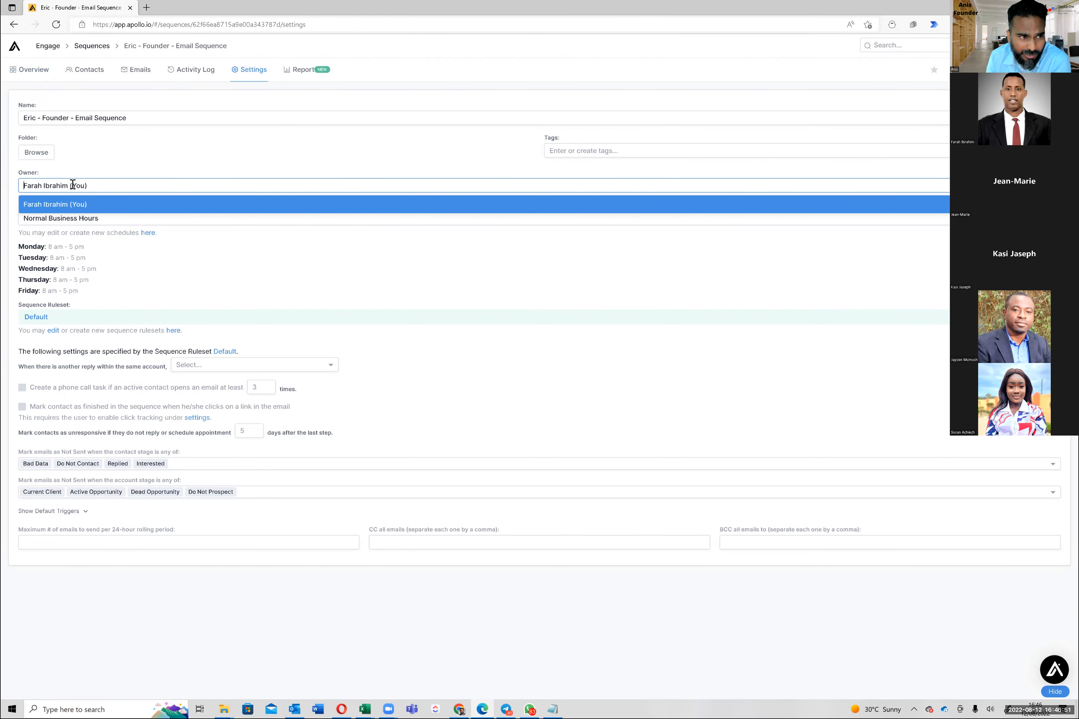
pyautogui.click(117, 163)
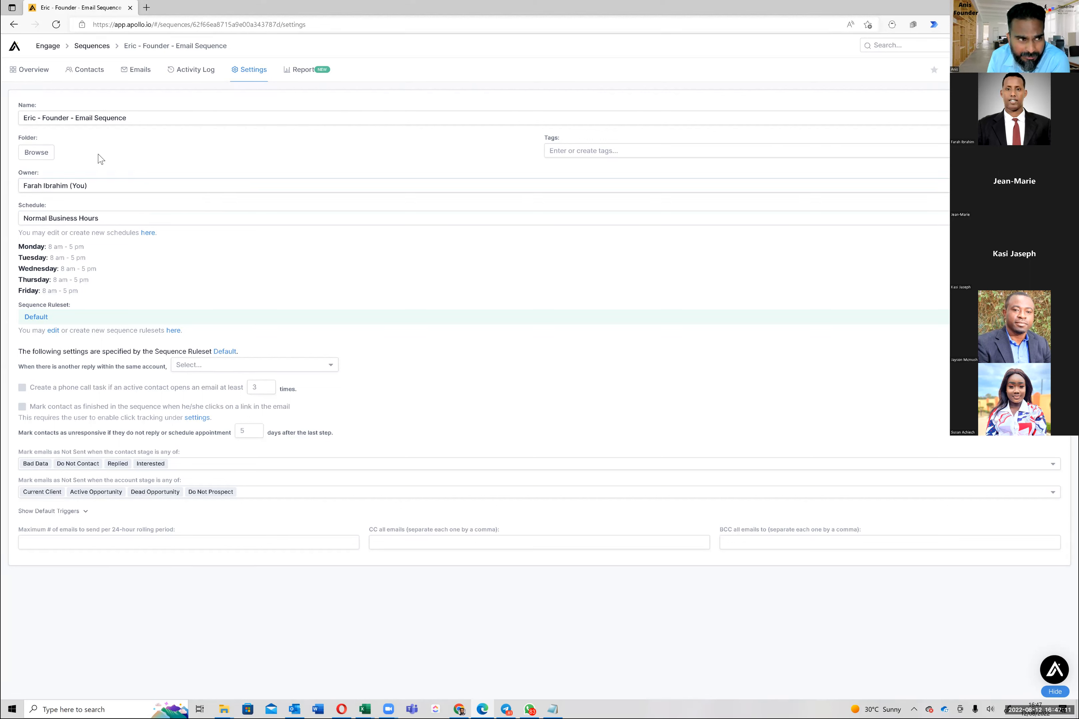
pyautogui.click(84, 186)
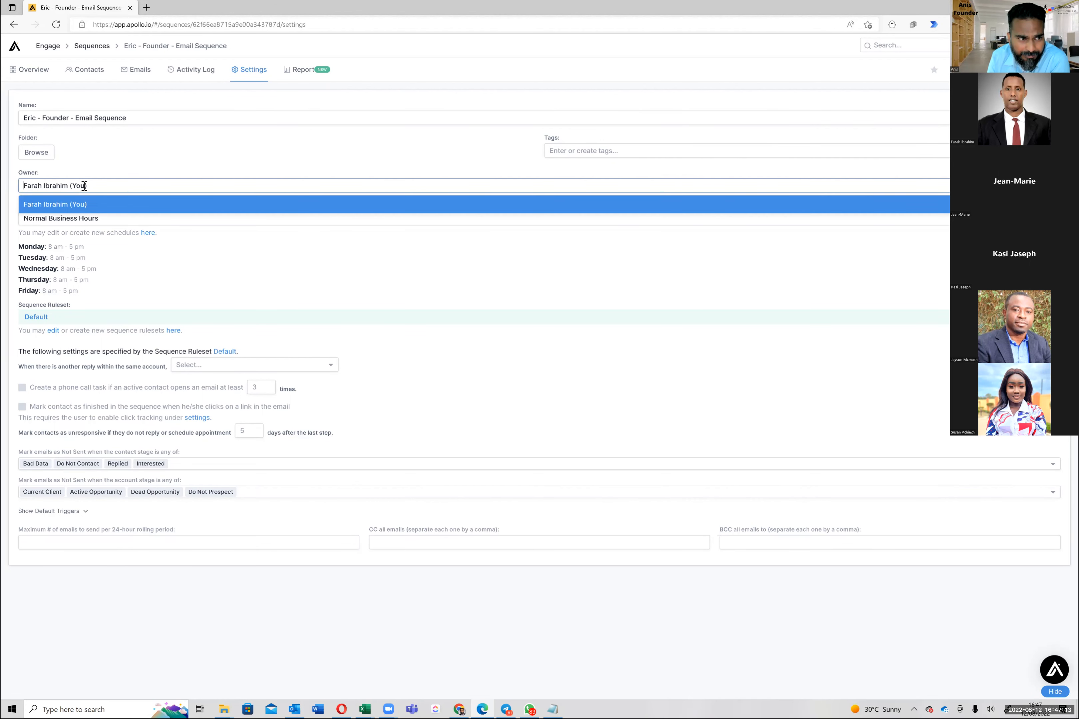
pyautogui.click(83, 167)
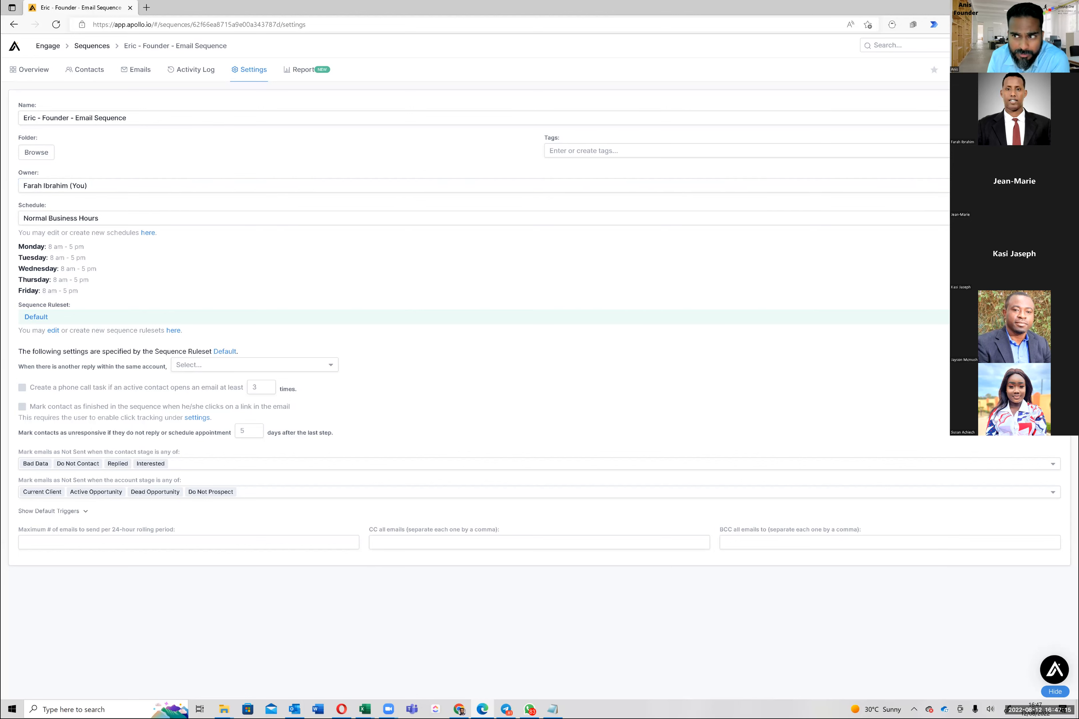
# Clear the first and last name in account settings, then view the Manage Plan page
pyautogui.click(197, 417)
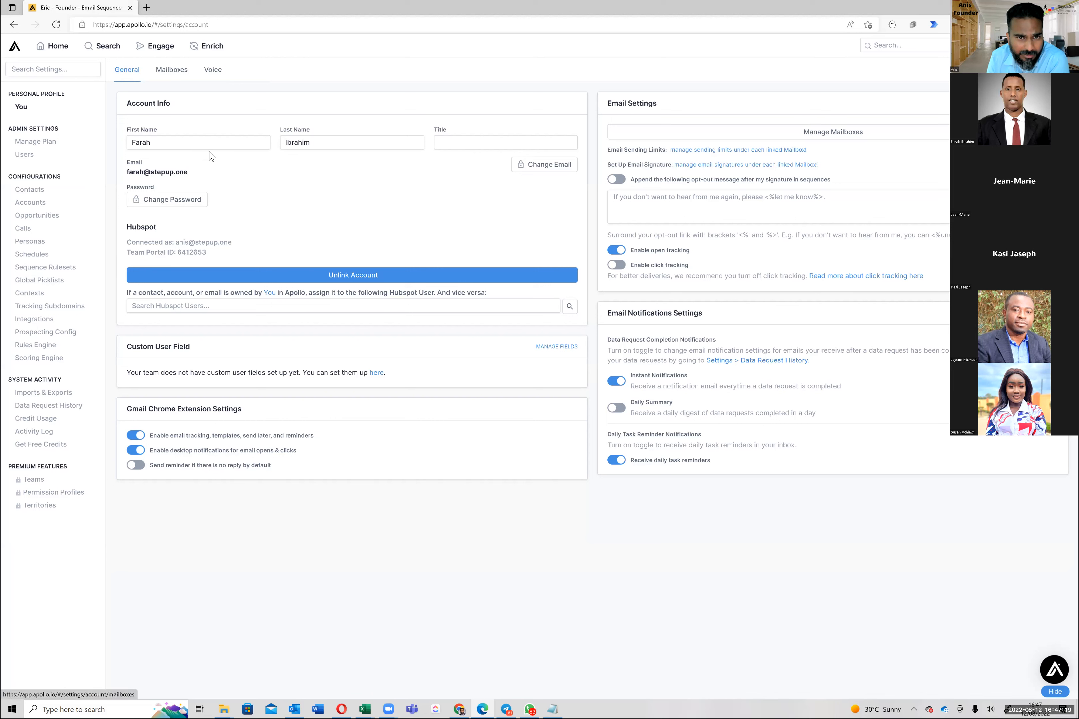
pyautogui.doubleClick(210, 147)
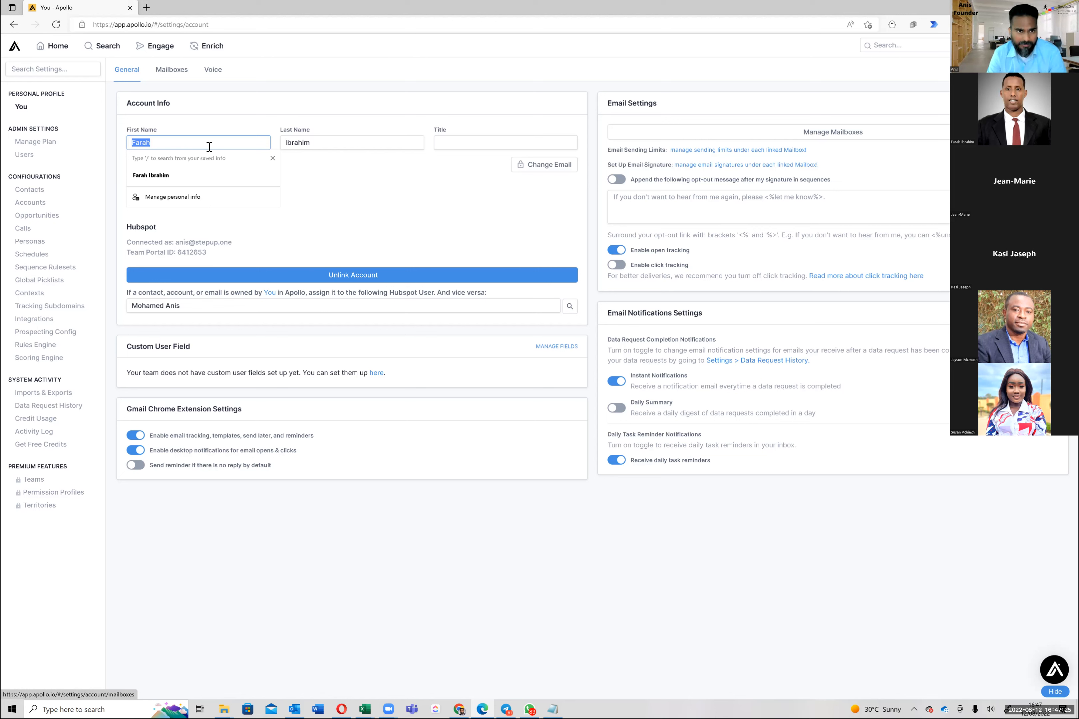
pyautogui.press('BackSpace')
pyautogui.press('Tab')
pyautogui.press('BackSpace')
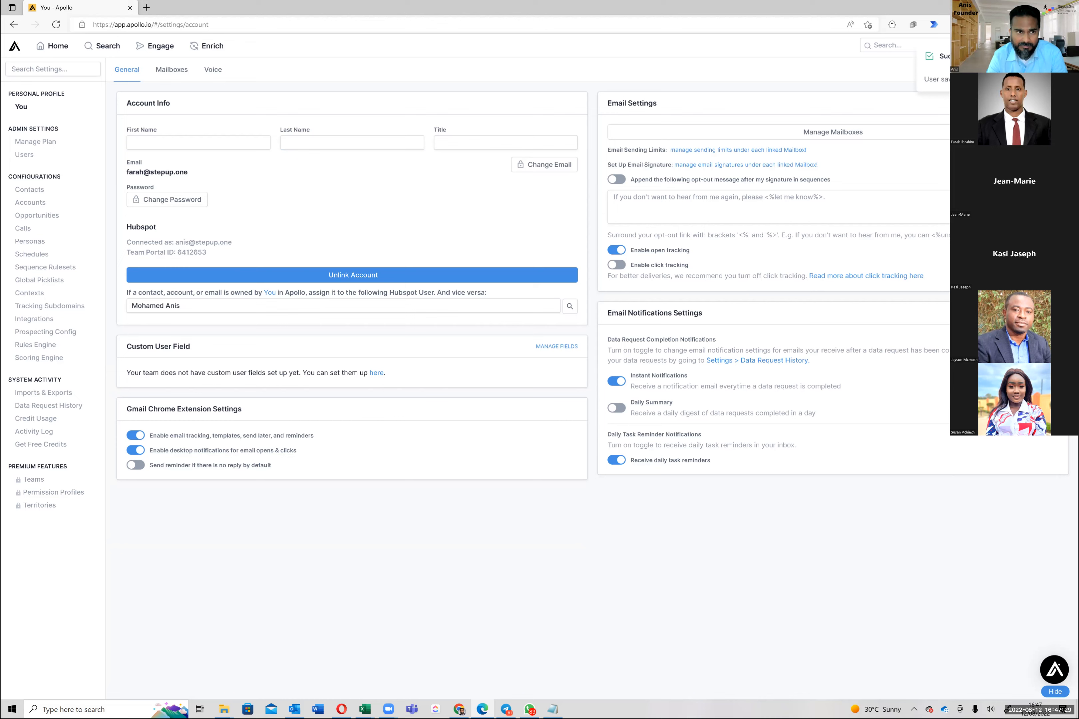
pyautogui.click(37, 143)
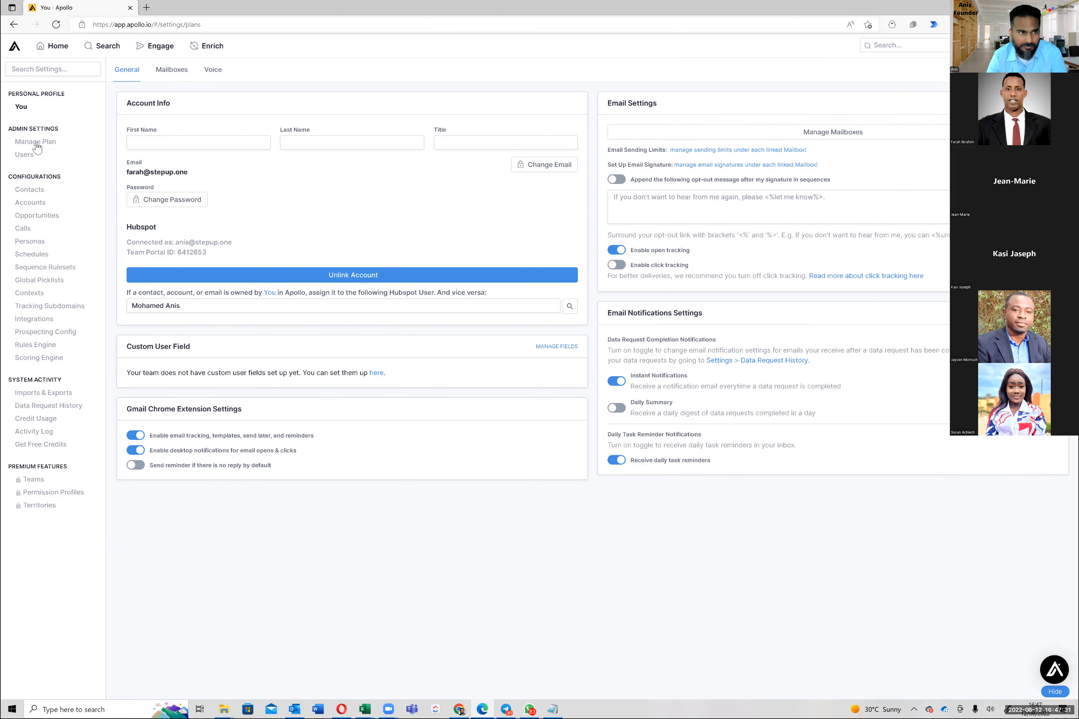
# Briefly open the StepUp.One sequence, then go to Eric - Founder - Email Sequence's Settings
pyautogui.click(154, 54)
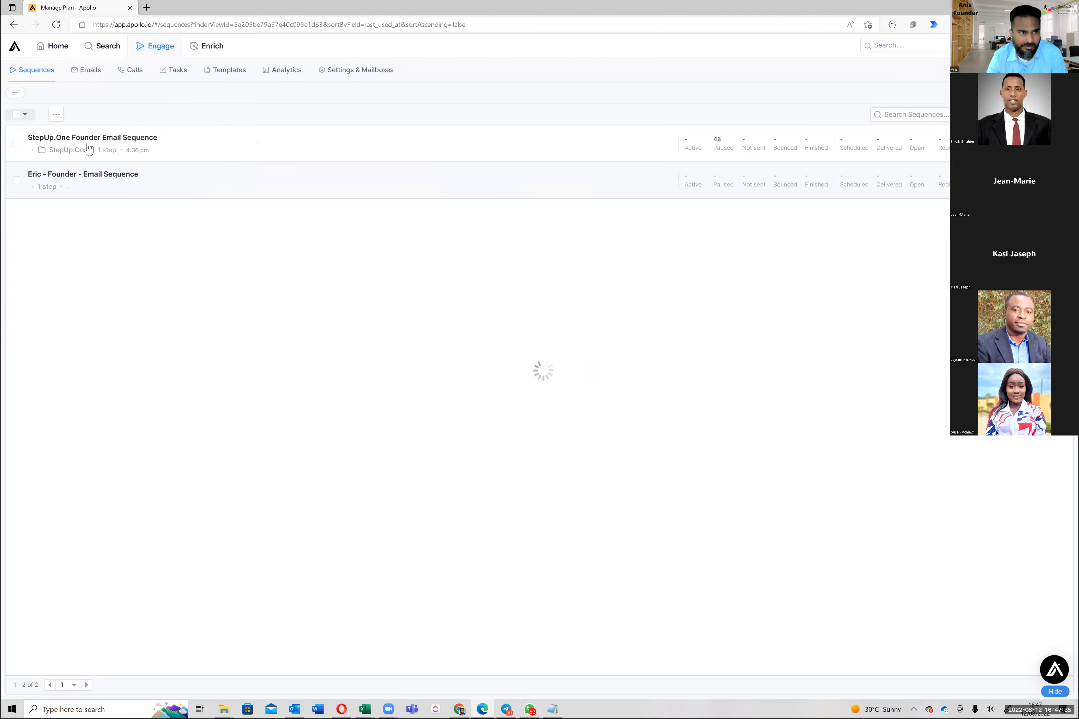
pyautogui.click(105, 181)
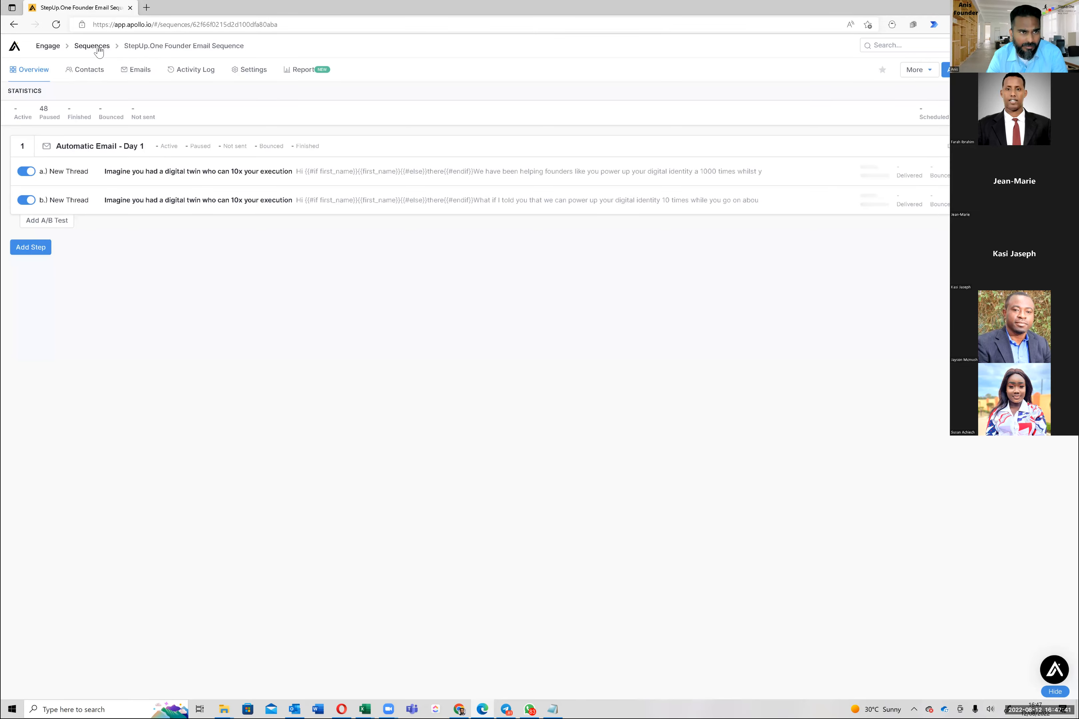
pyautogui.click(93, 45)
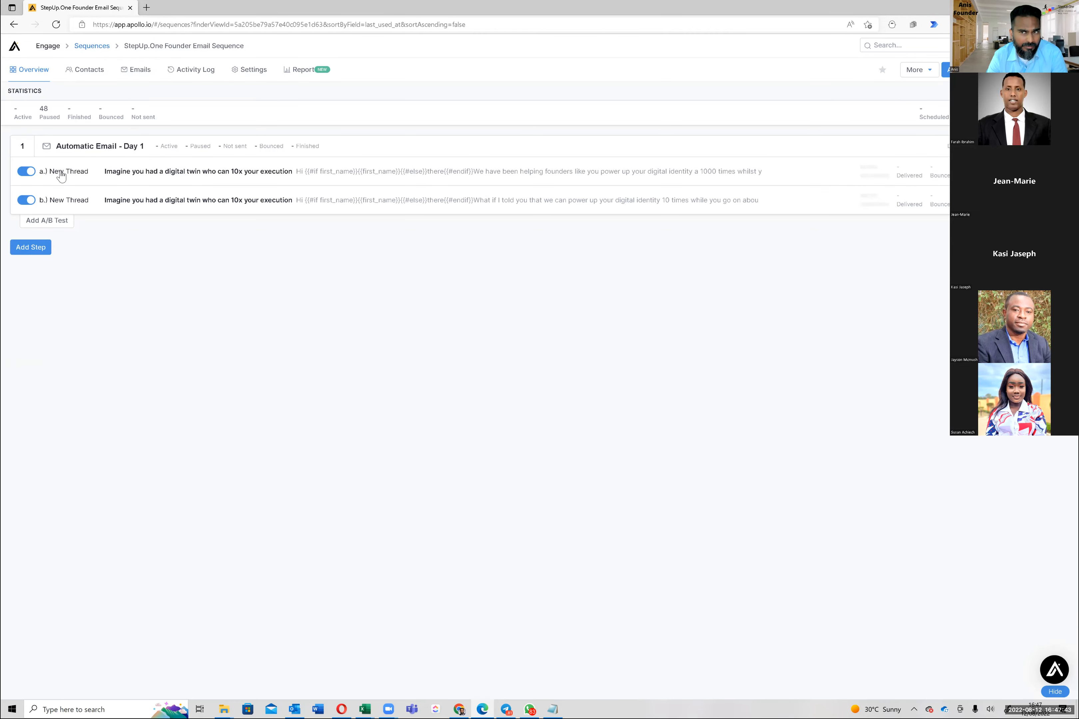
pyautogui.click(68, 149)
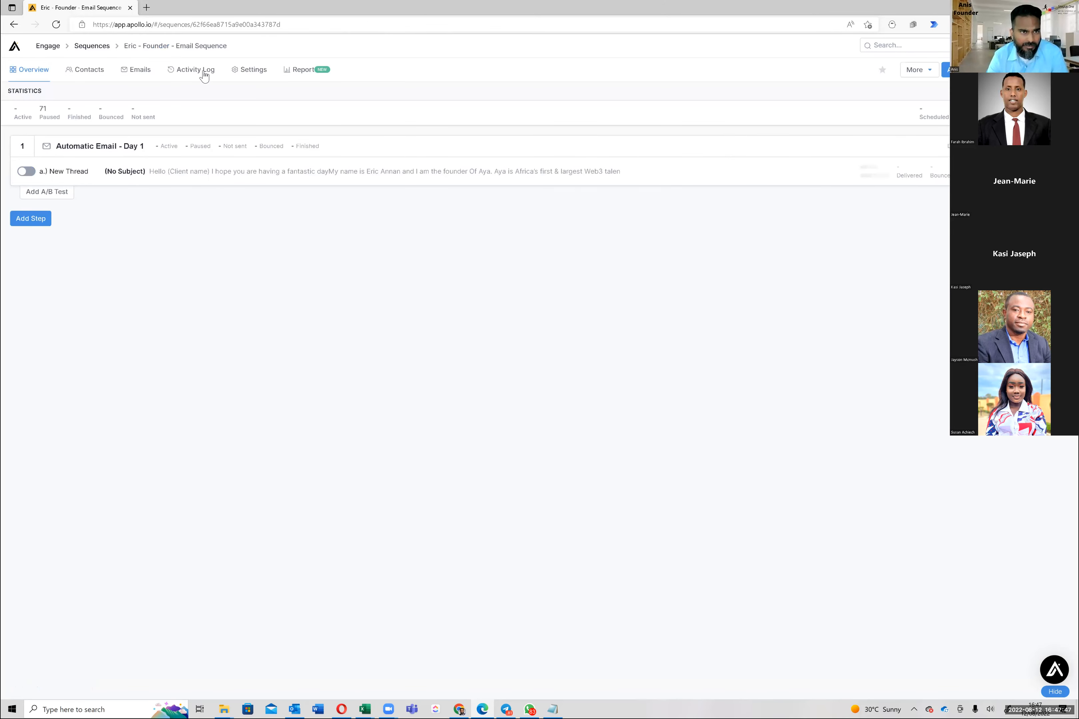
pyautogui.click(253, 71)
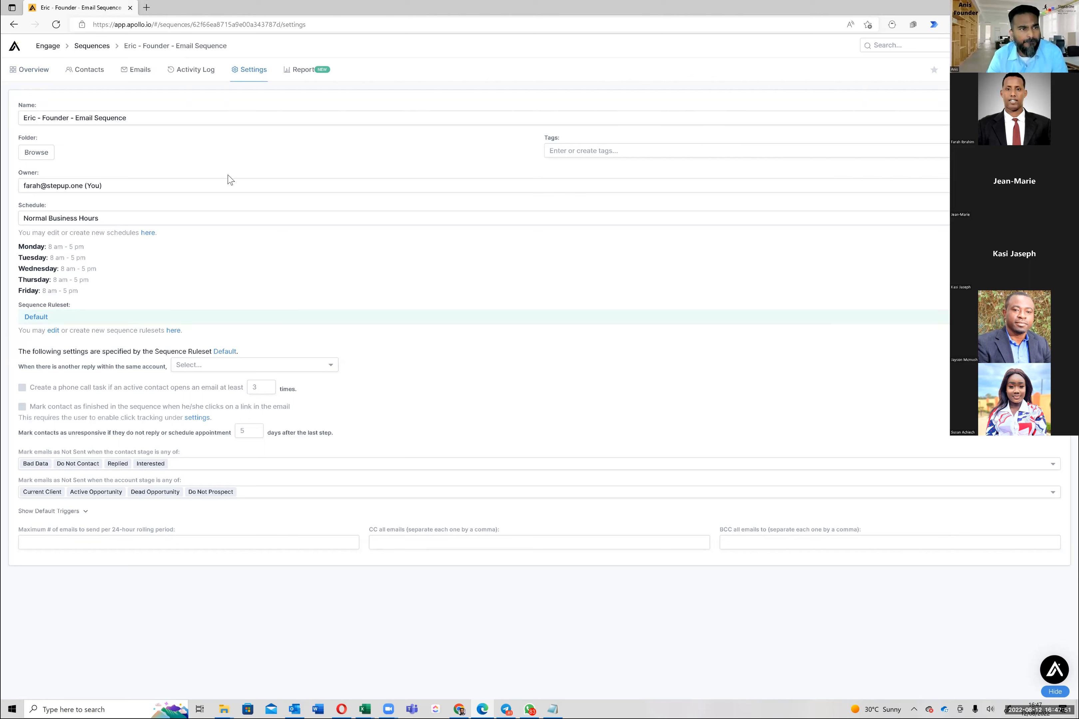
# Check the Eric sequence's Owner dropdown, leaving the owner unchanged
pyautogui.click(225, 185)
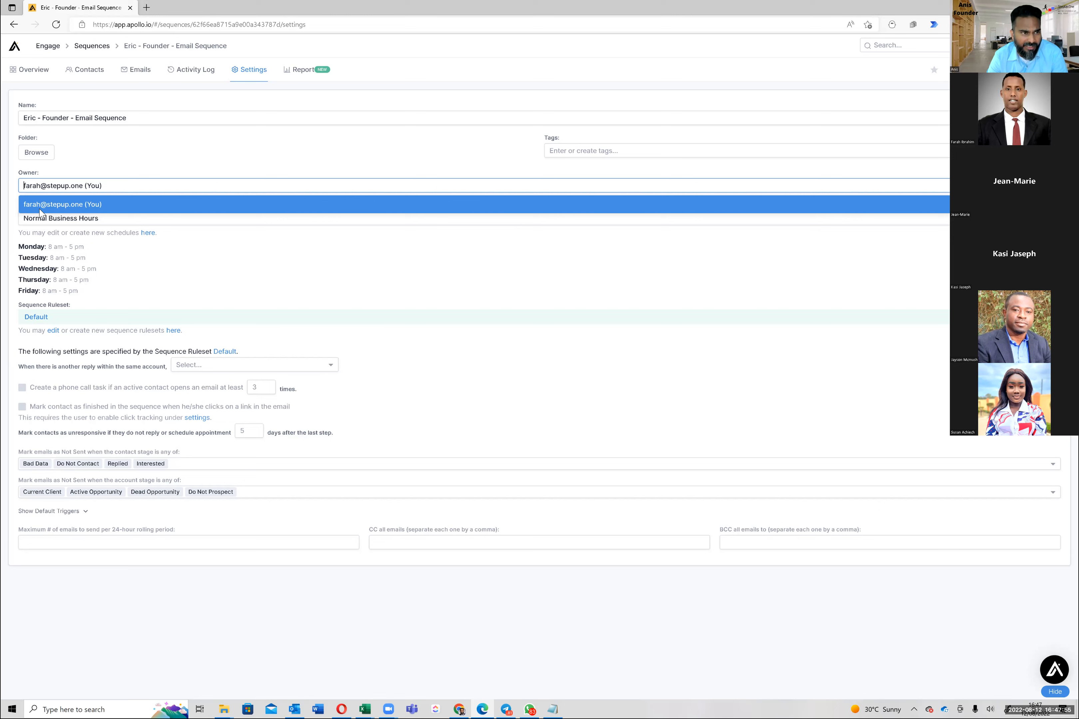
pyautogui.click(52, 204)
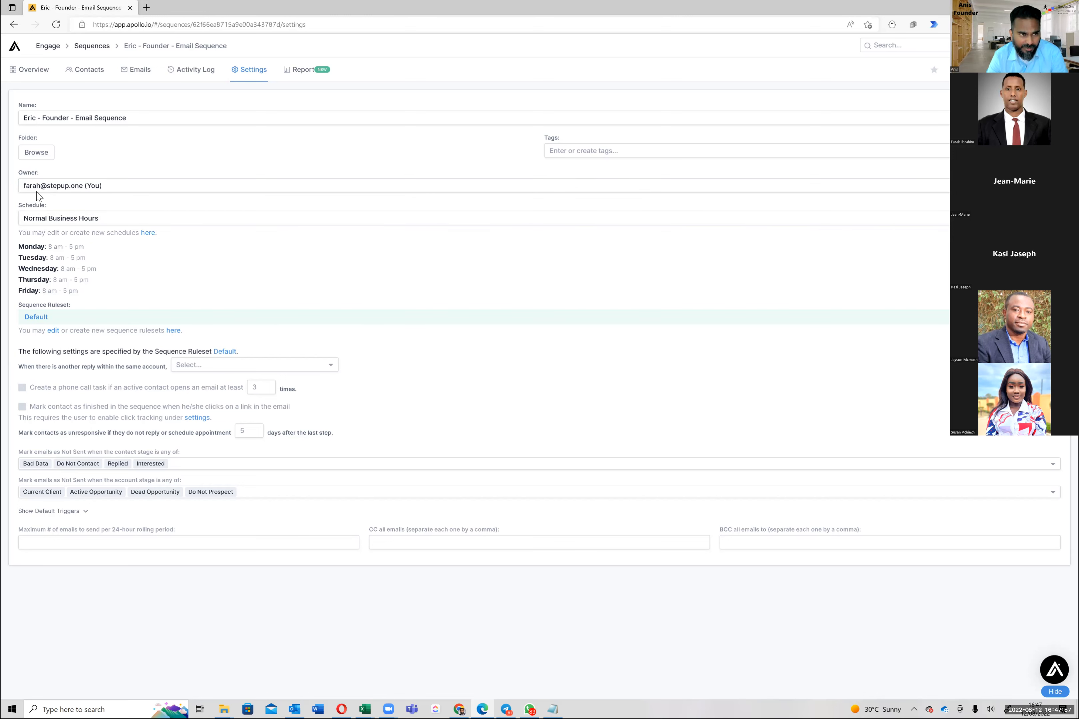
pyautogui.click(75, 187)
pyautogui.click(108, 160)
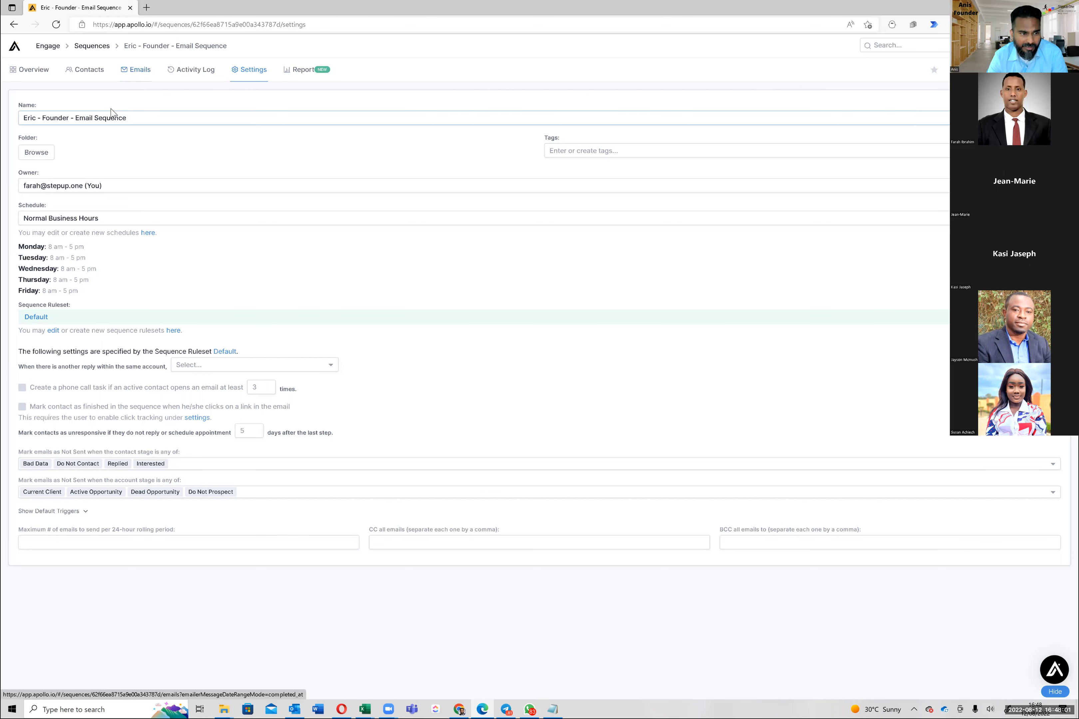
# Review the empty Emails tab and 71 paused contacts, then return to the sequences list
pyautogui.click(134, 74)
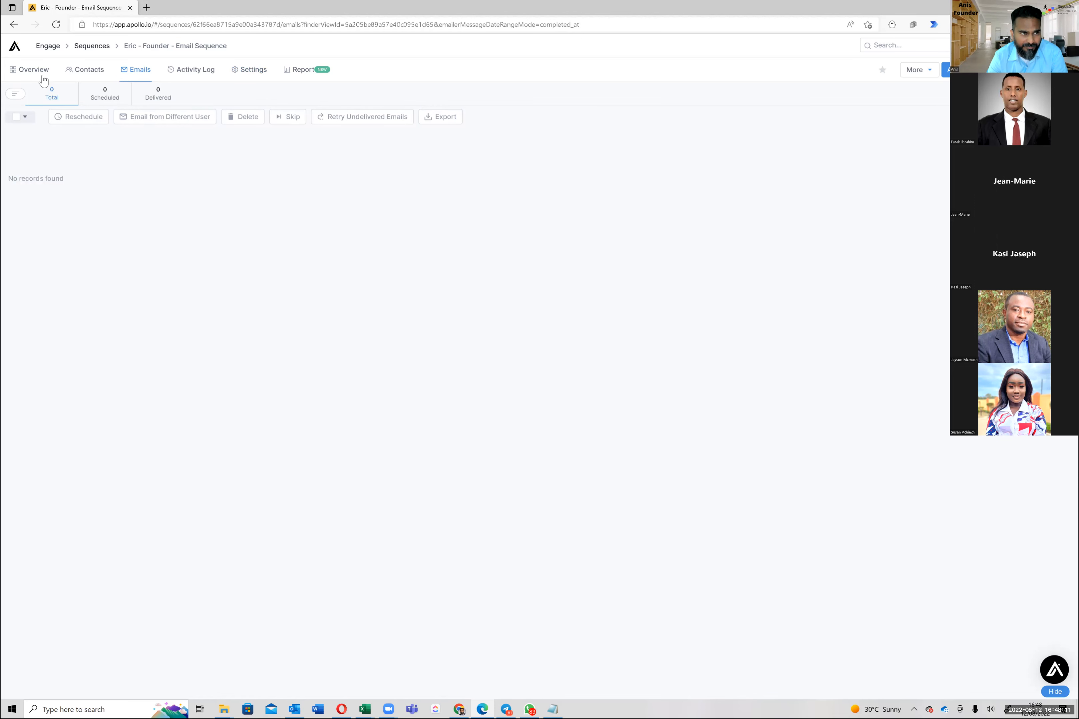
pyautogui.click(88, 70)
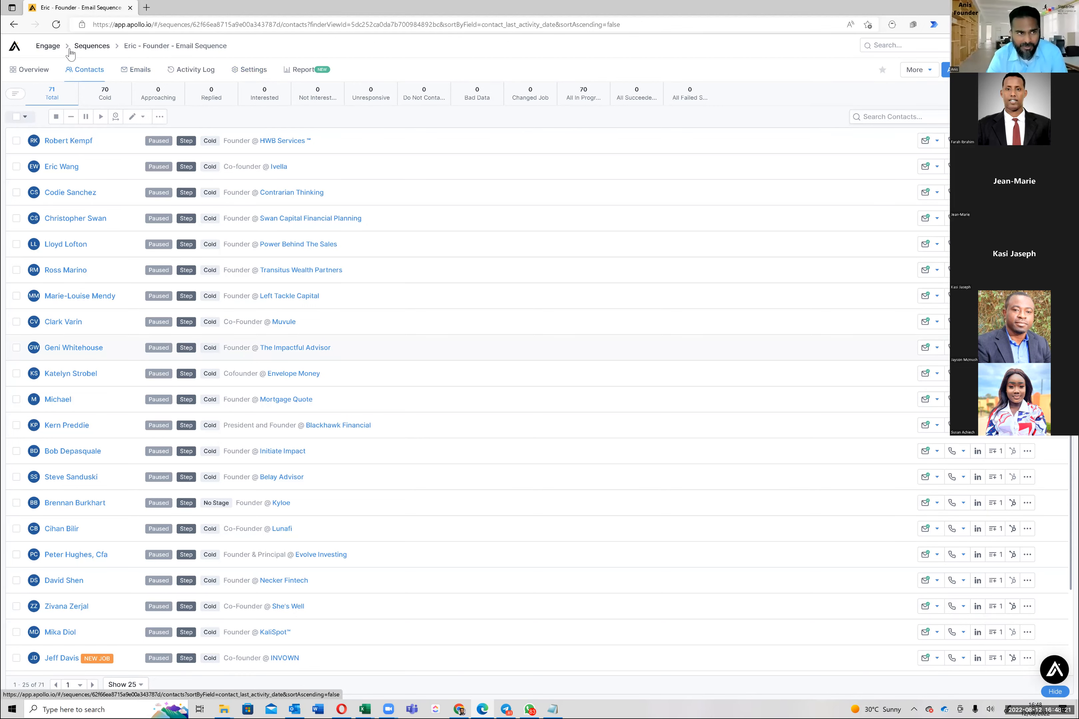
pyautogui.click(100, 50)
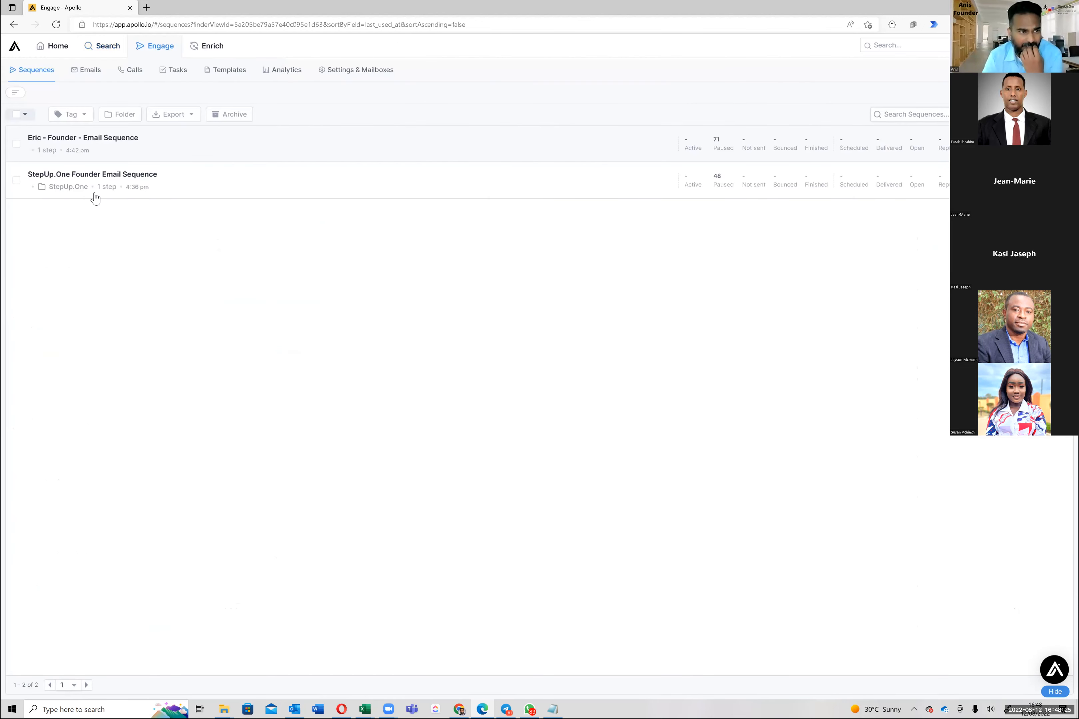
# Open the StepUp.One Founder Email Sequence and review its Contacts, Emails and Activity Log
pyautogui.click(98, 180)
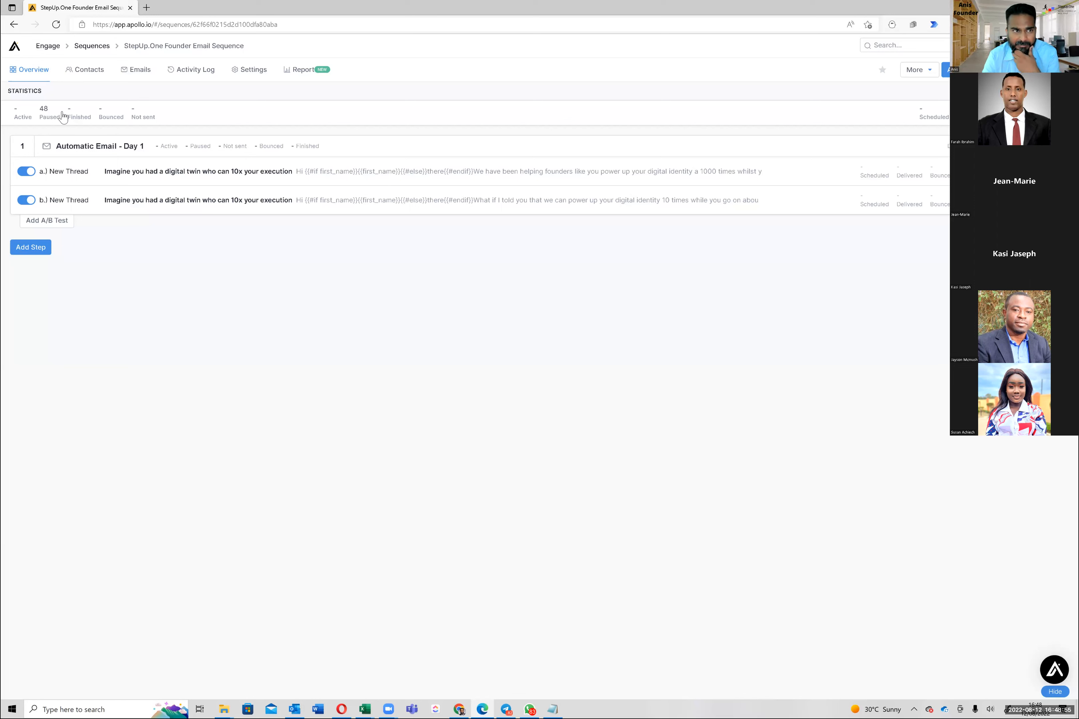
pyautogui.click(87, 80)
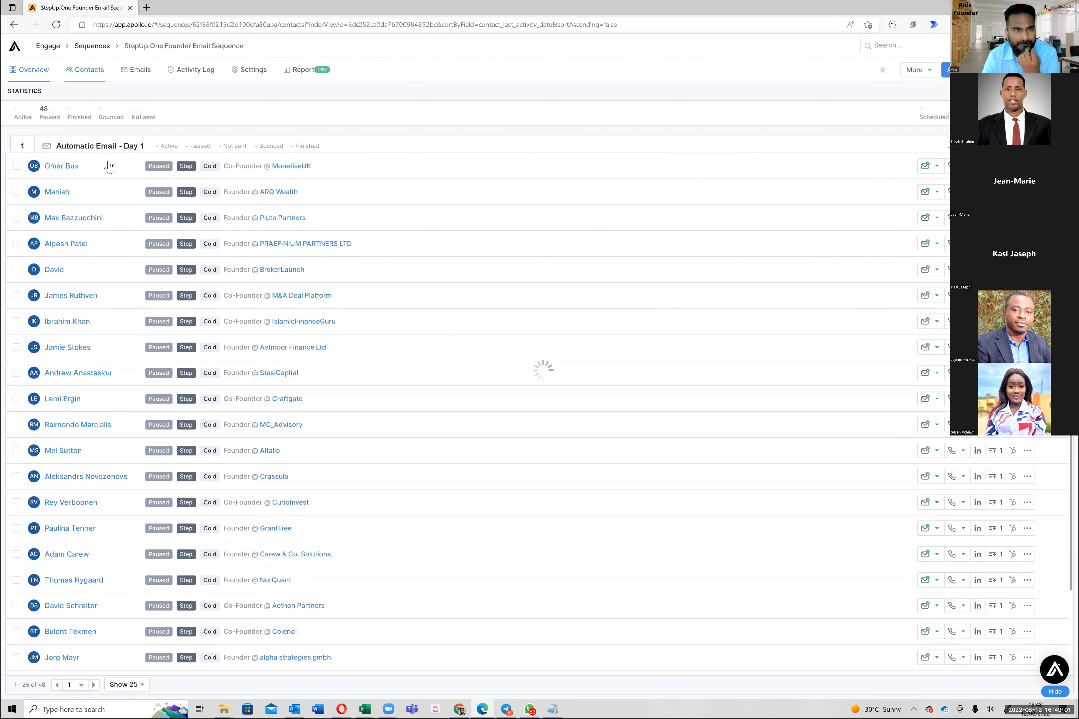
pyautogui.click(136, 72)
pyautogui.click(173, 74)
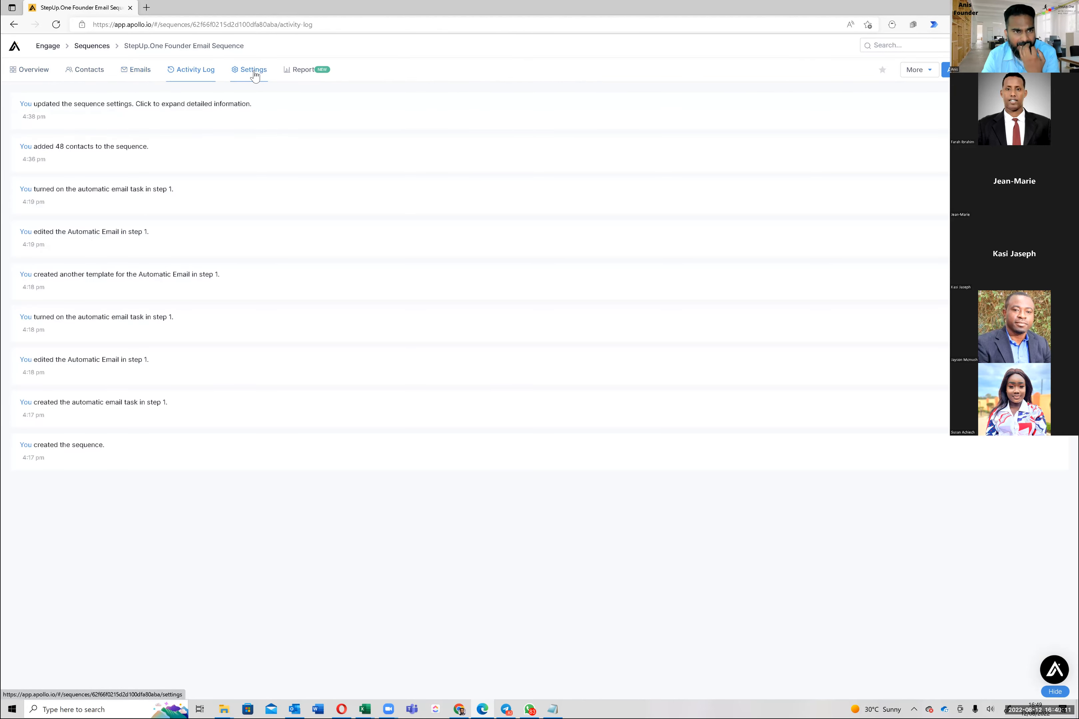
# Leave the owner unchanged and keep the Normal Business Hours schedule, then check the Report and Overview
pyautogui.click(254, 74)
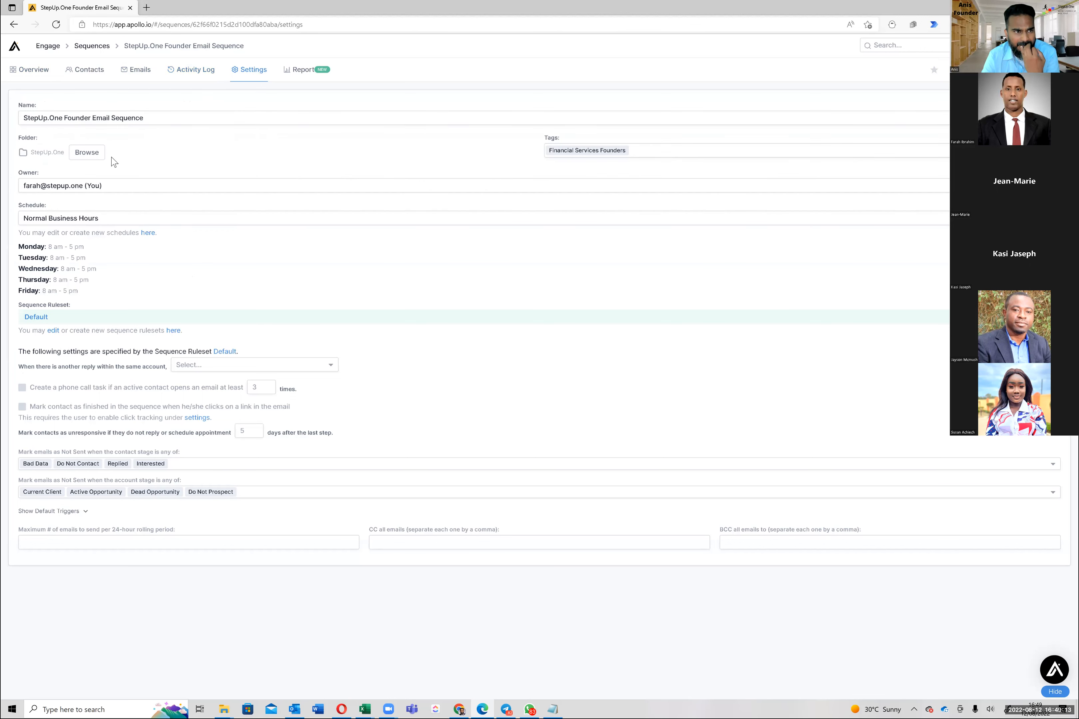
pyautogui.click(107, 187)
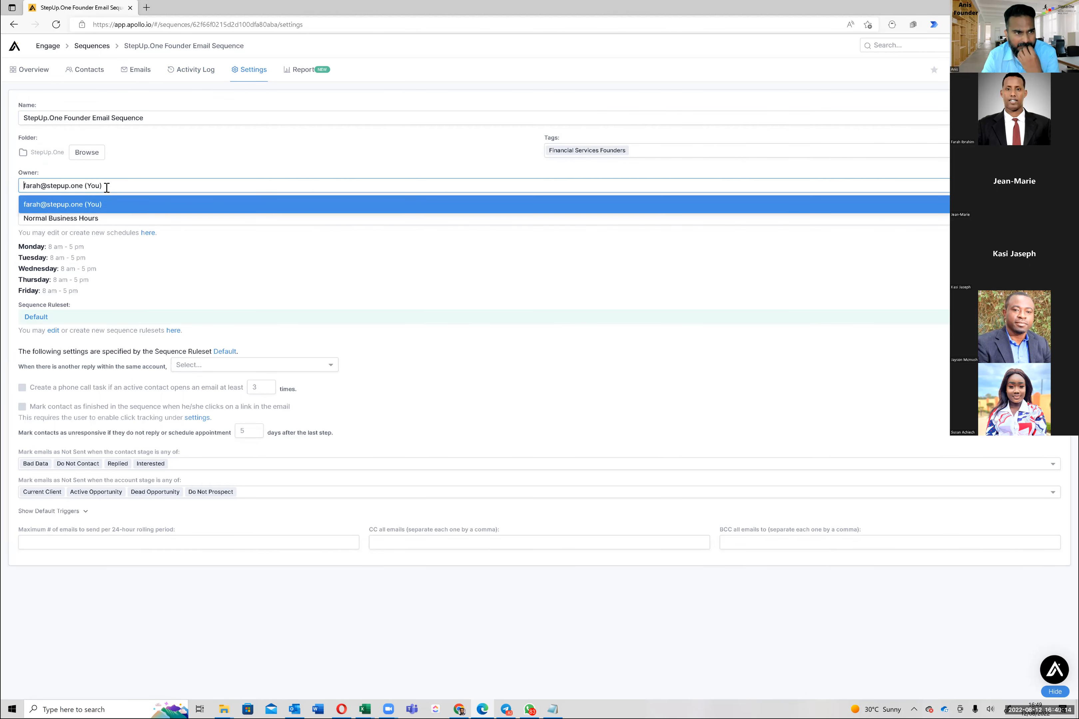
pyautogui.click(125, 174)
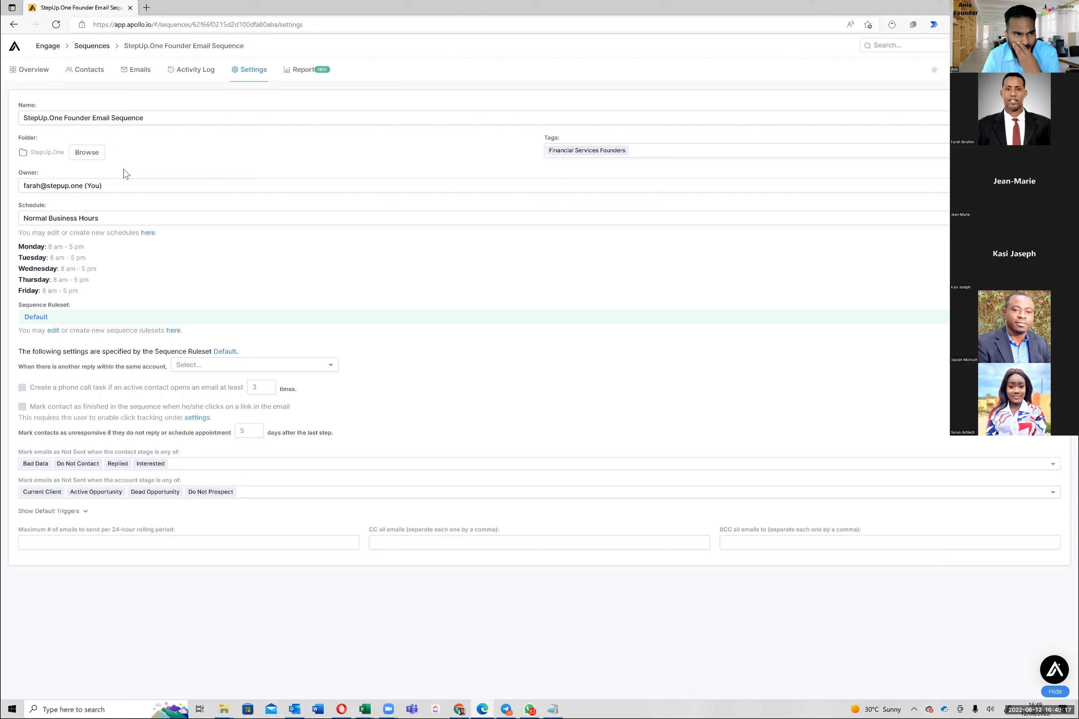
pyautogui.click(132, 219)
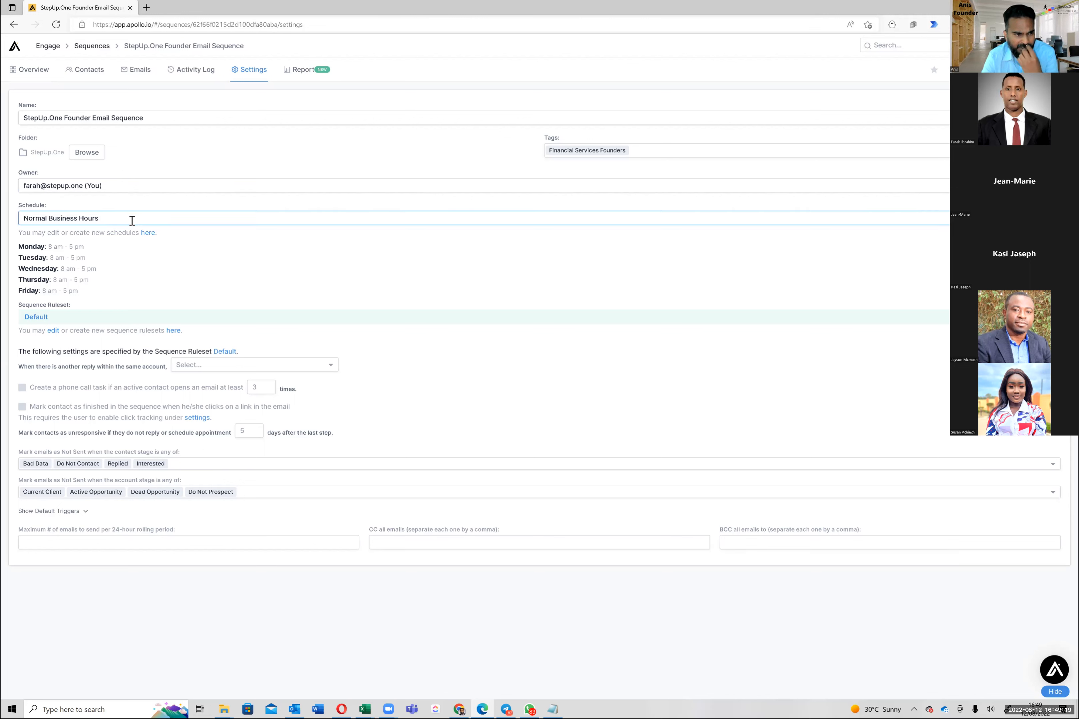
pyautogui.click(132, 221)
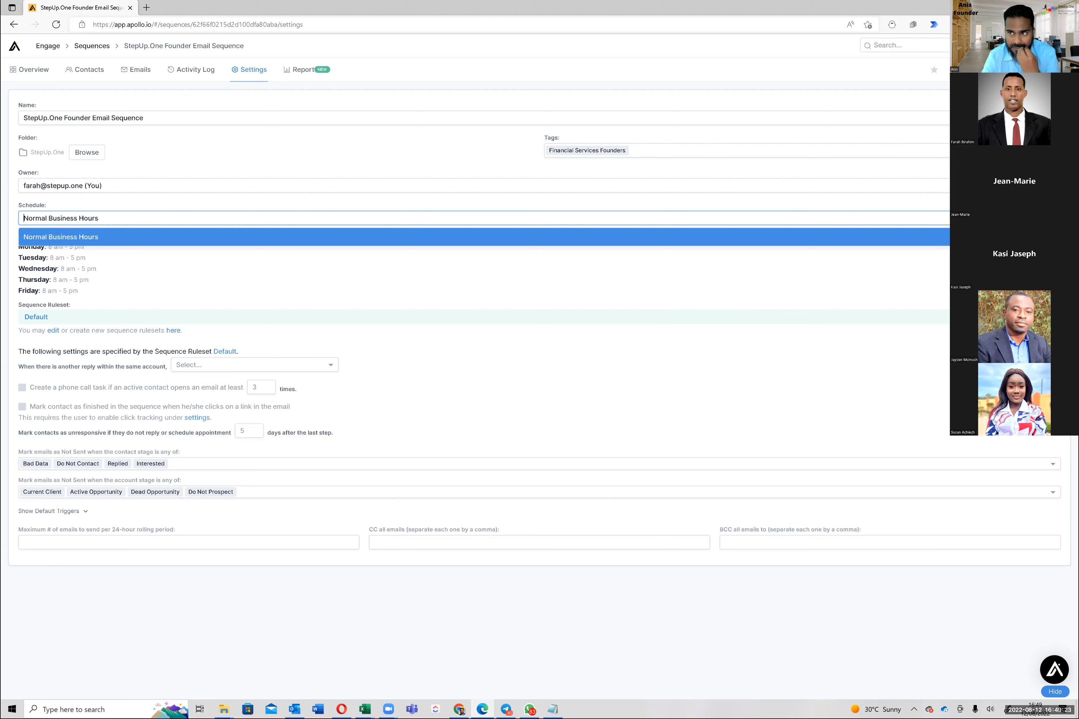
pyautogui.click(1052, 218)
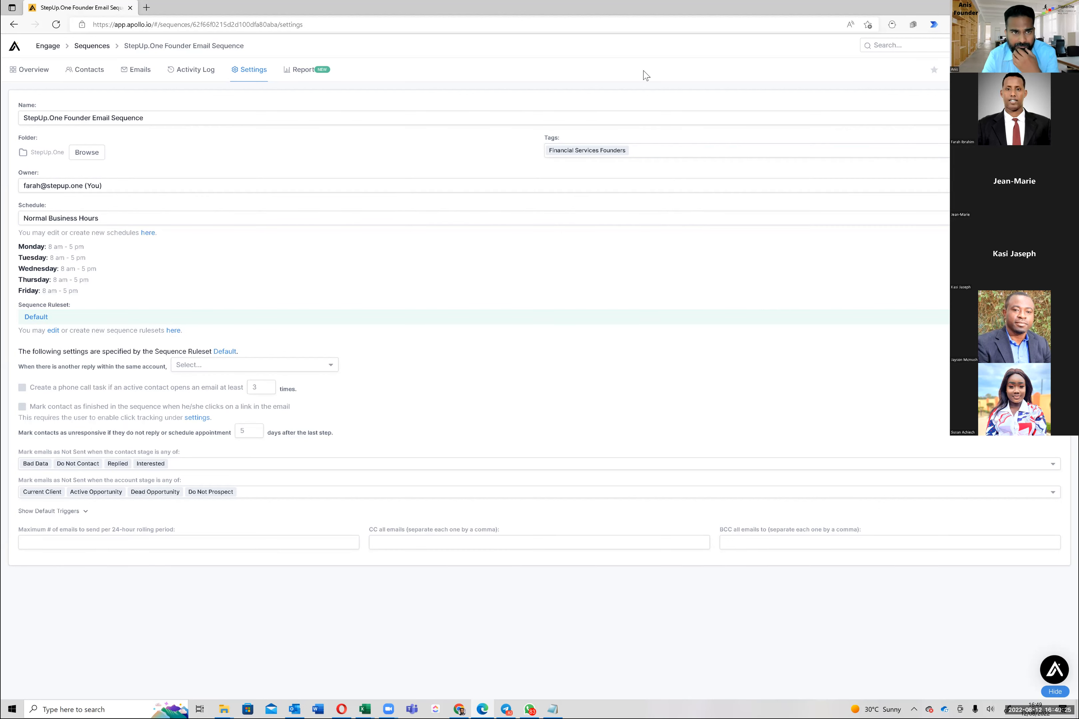
pyautogui.click(299, 71)
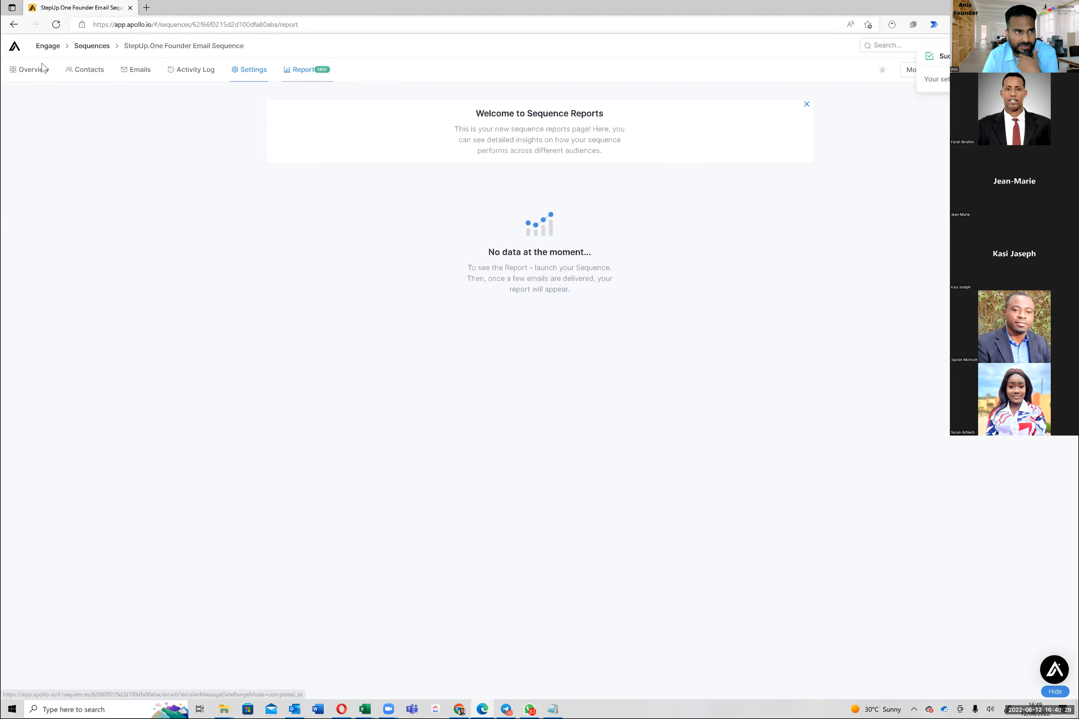
pyautogui.click(35, 74)
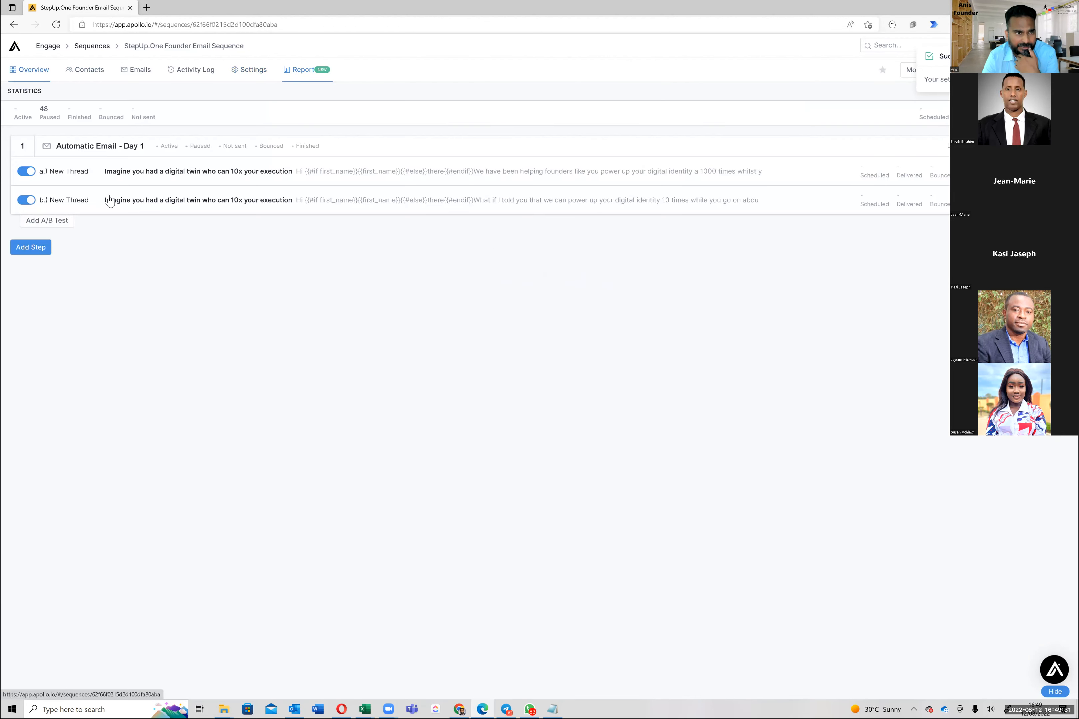
pyautogui.click(246, 175)
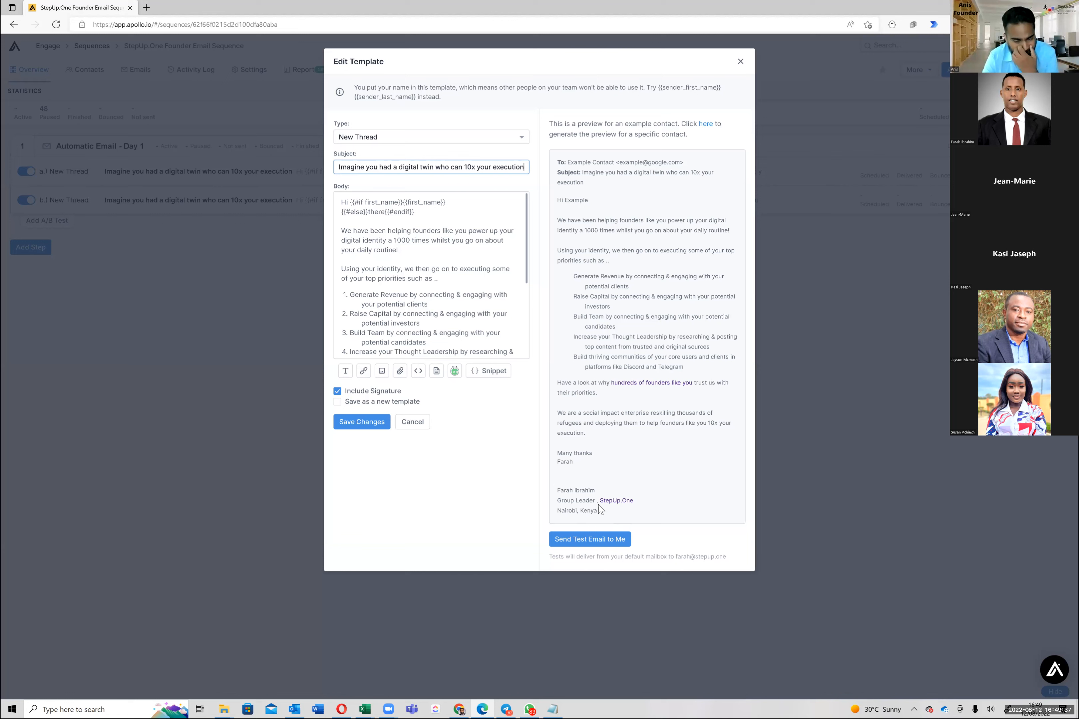
pyautogui.tripleClick(583, 509)
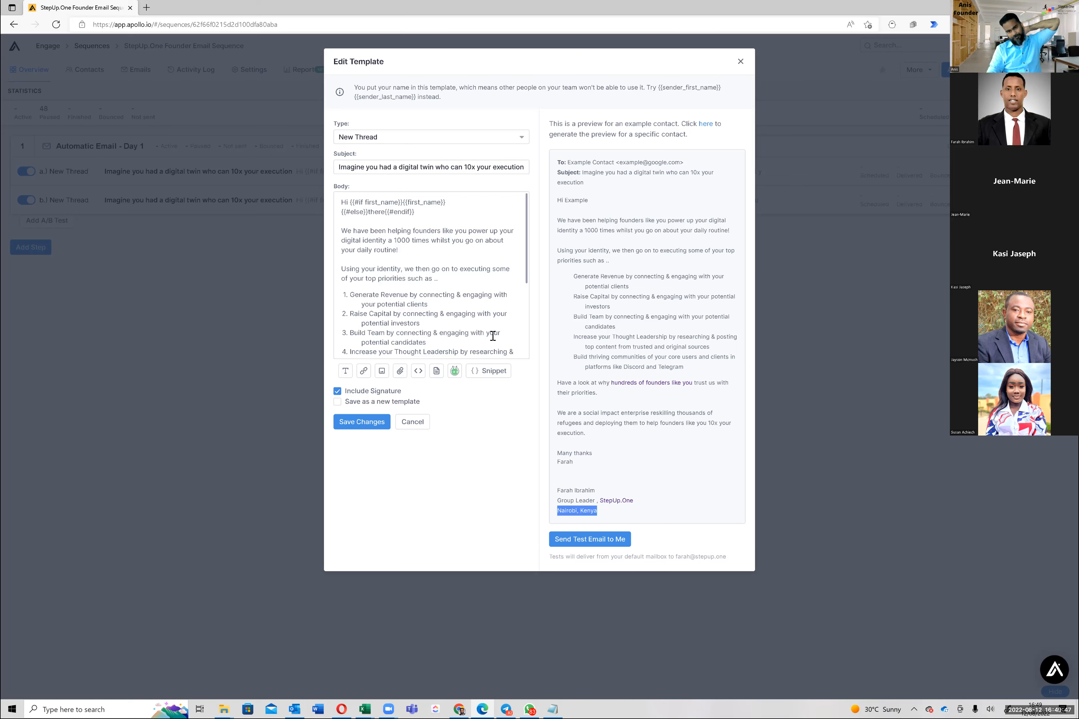
pyautogui.scroll(-3, 449, 290)
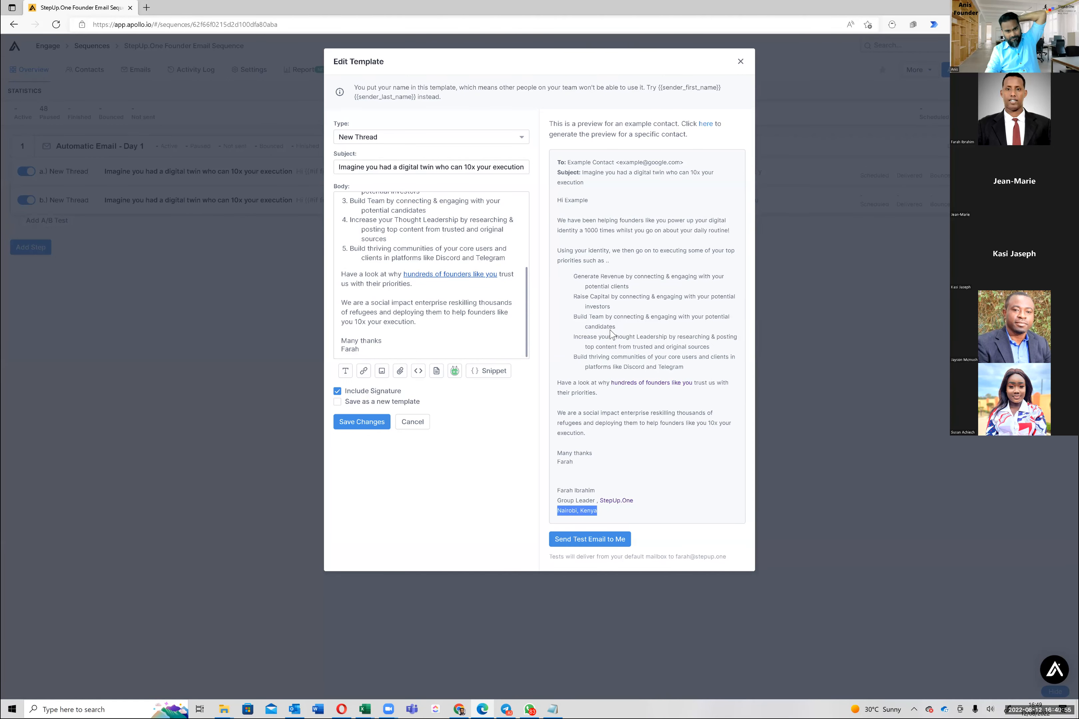
pyautogui.doubleClick(375, 350)
pyautogui.click(375, 349)
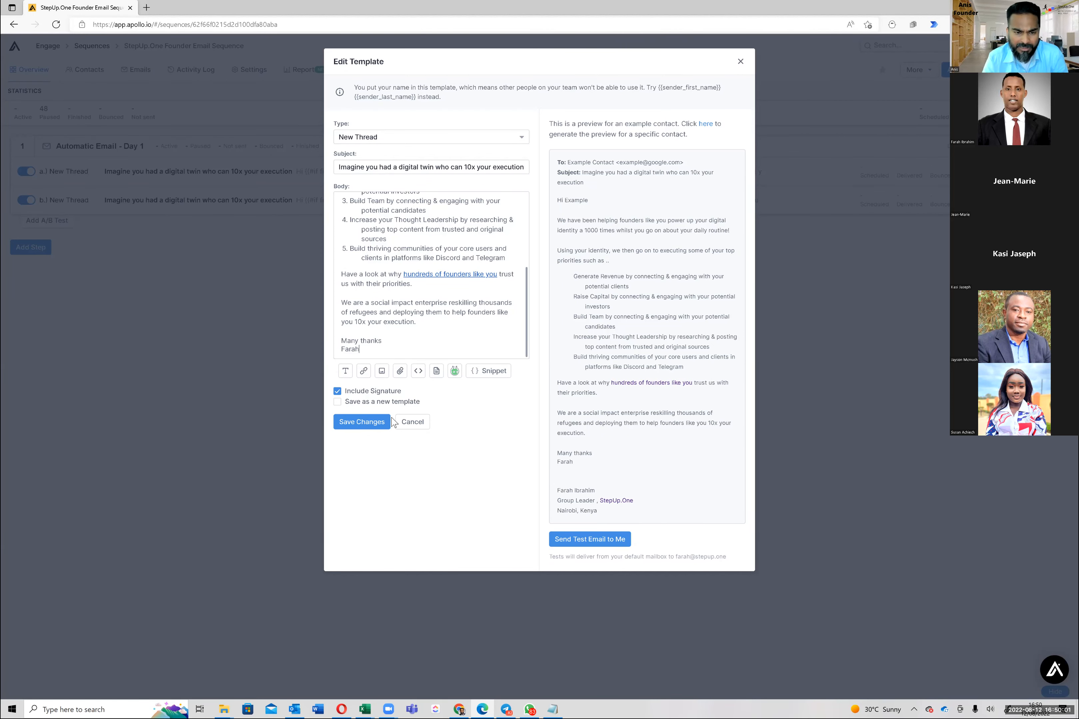
pyautogui.click(878, 73)
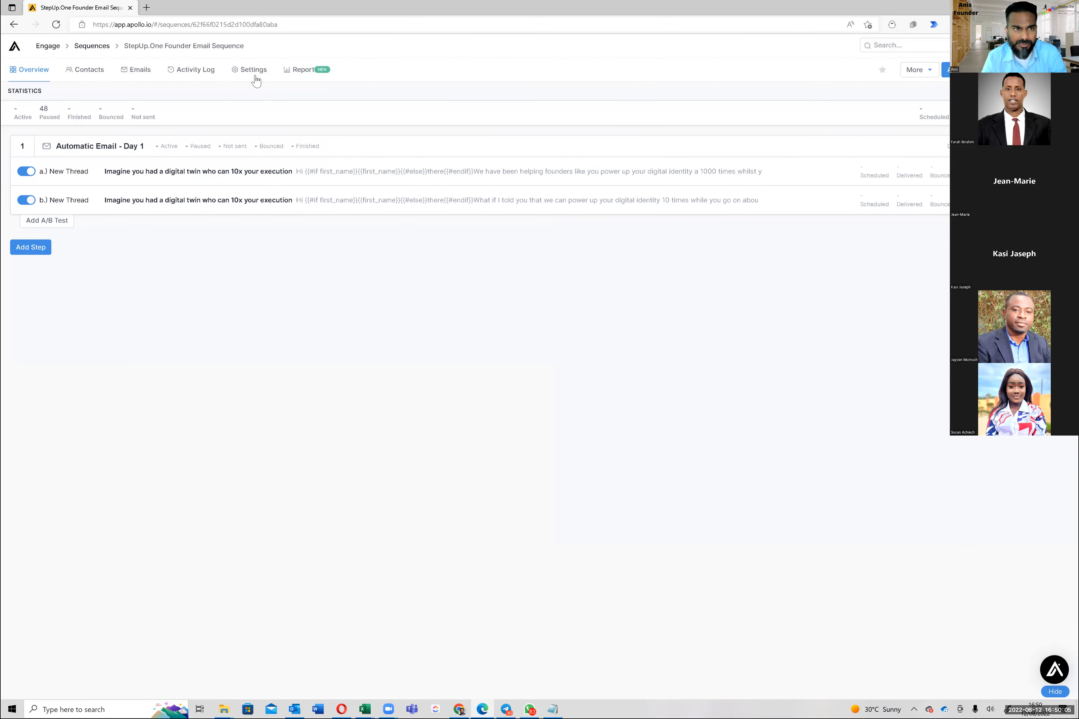
# Join the StepUp.One link onto the Group Leader job title line in the email signature
pyautogui.click(250, 69)
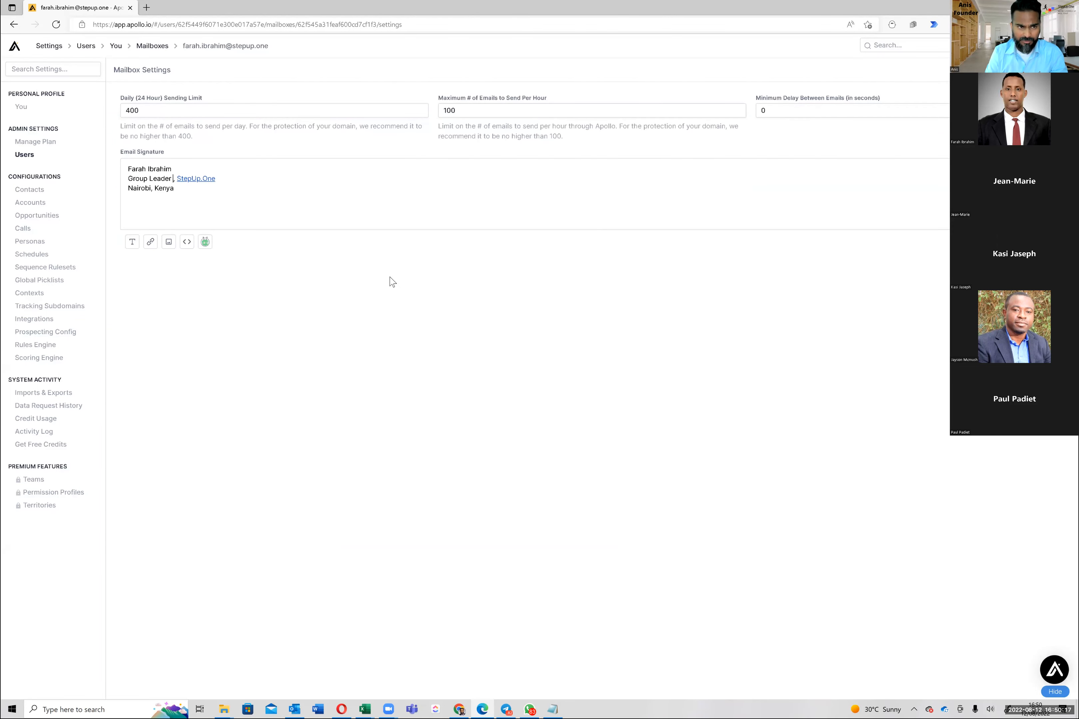
pyautogui.press('Up')
pyautogui.press('Down')
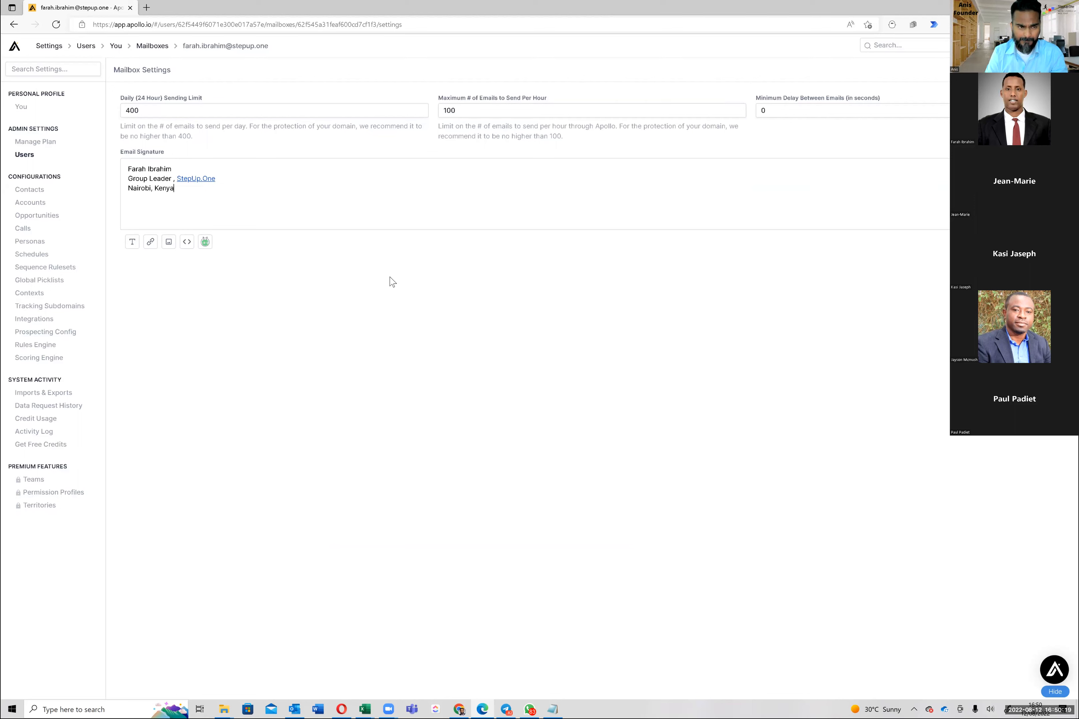
pyautogui.press('Up')
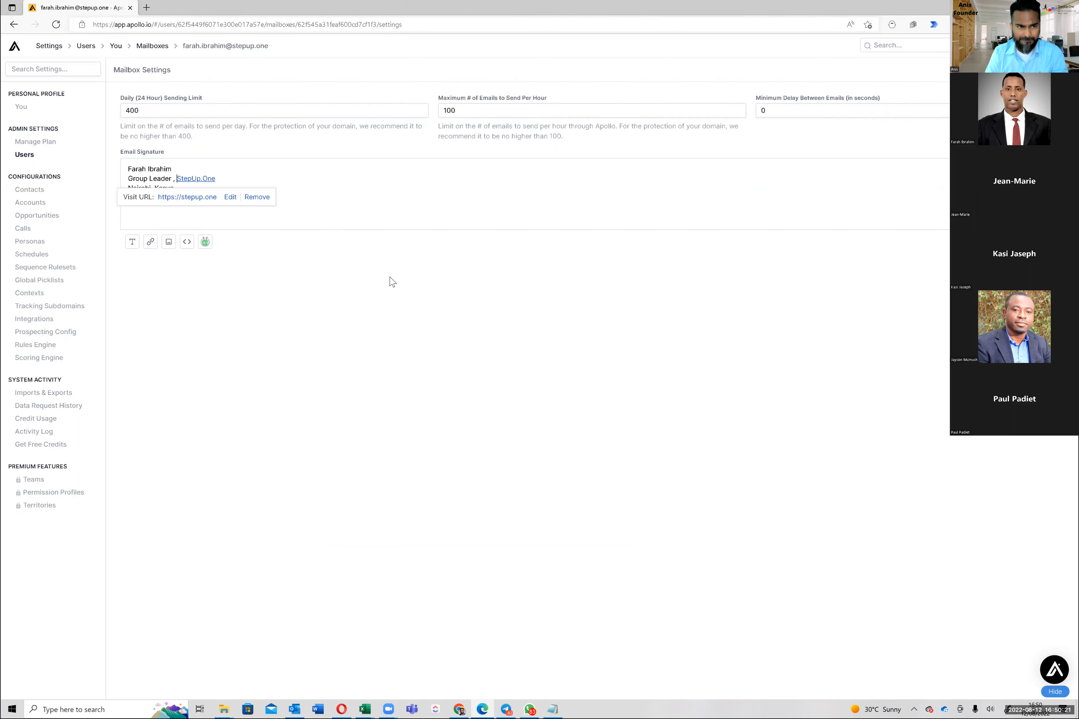
pyautogui.press('Return')
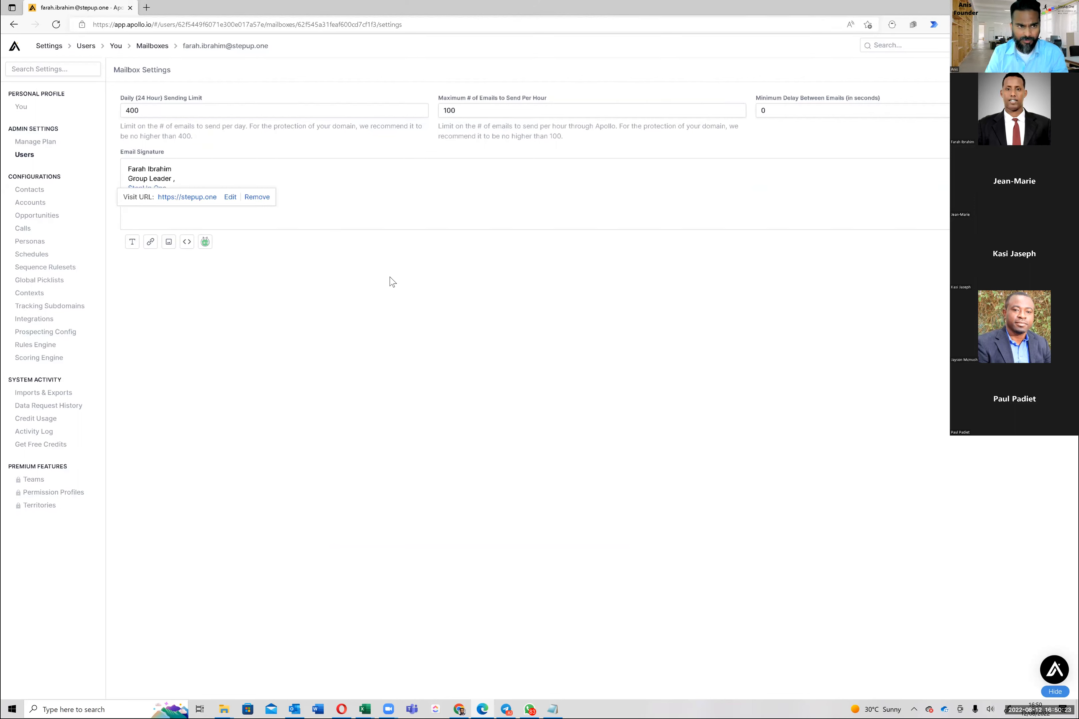
pyautogui.press('Left')
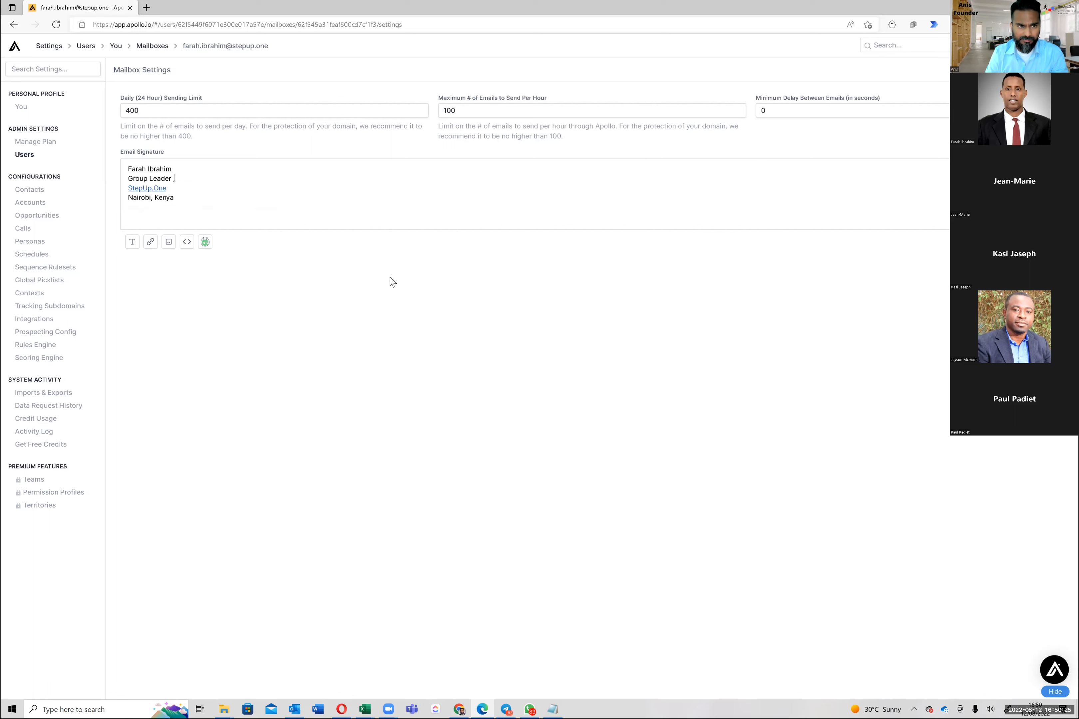
pyautogui.press('Delete')
# Delete the old location line and the trial 'London , United King' line from the signature
pyautogui.press('Down')
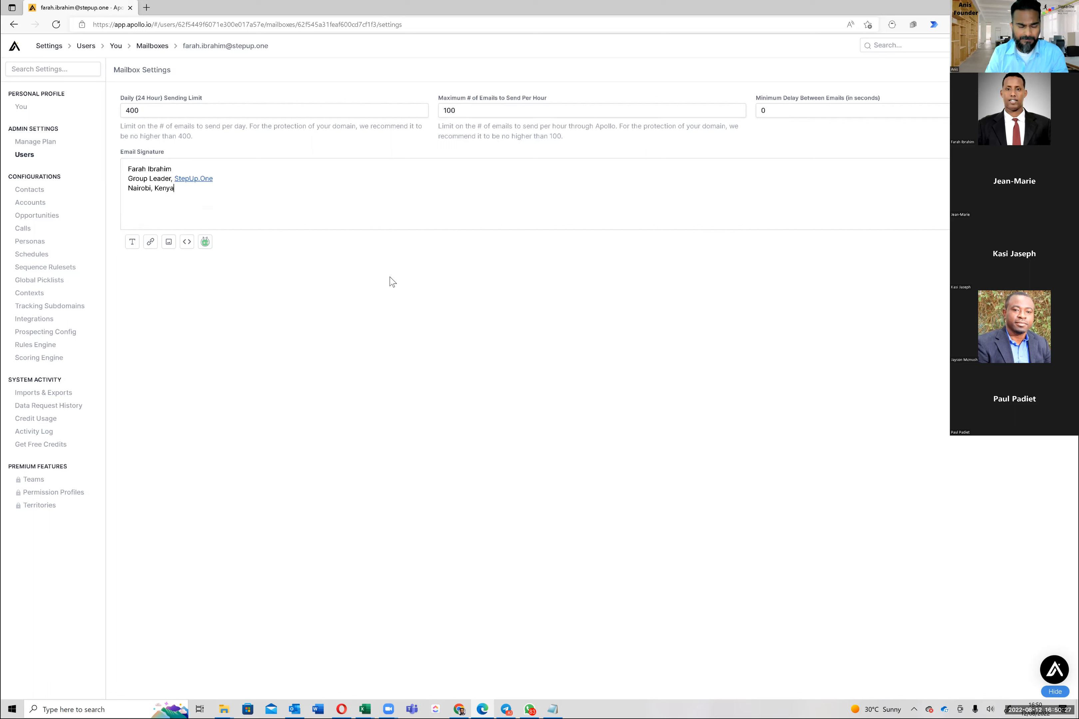
pyautogui.hotkey('shift', 'Home')
pyautogui.press('BackSpace')
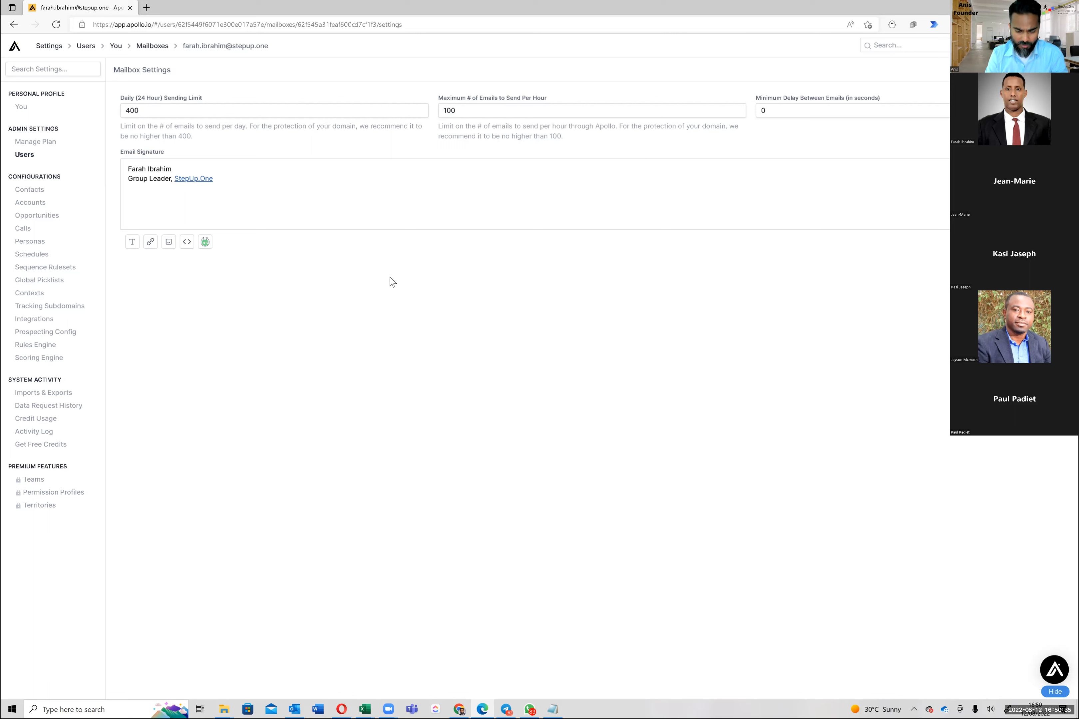
pyautogui.write('Londo')
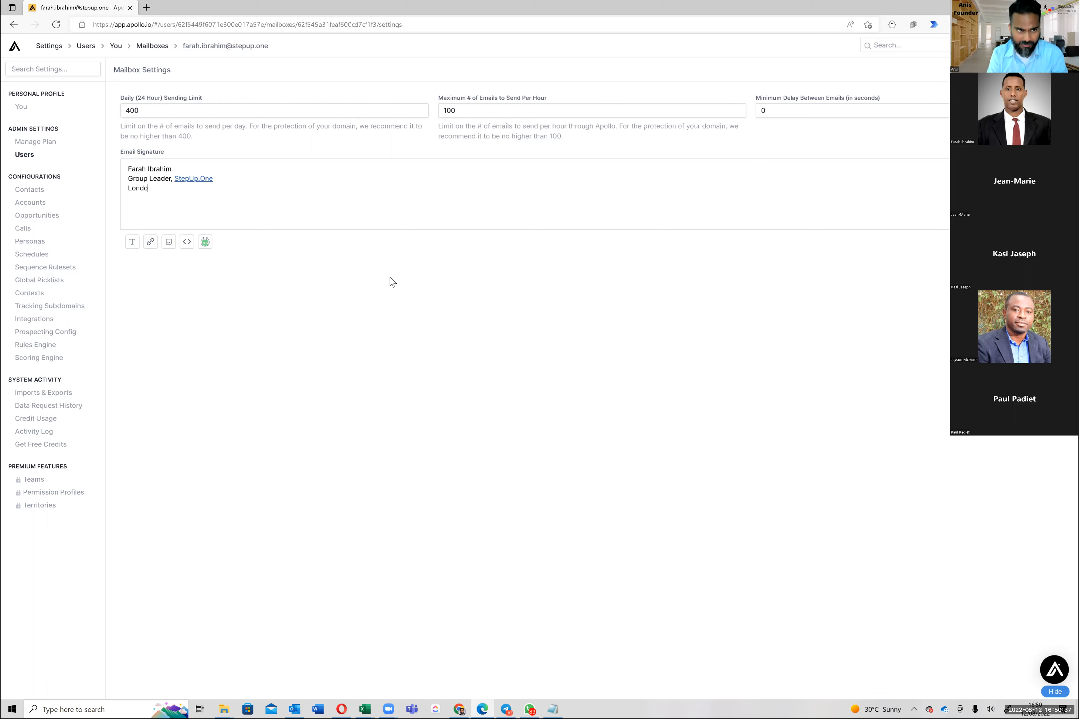
pyautogui.write('n , United ')
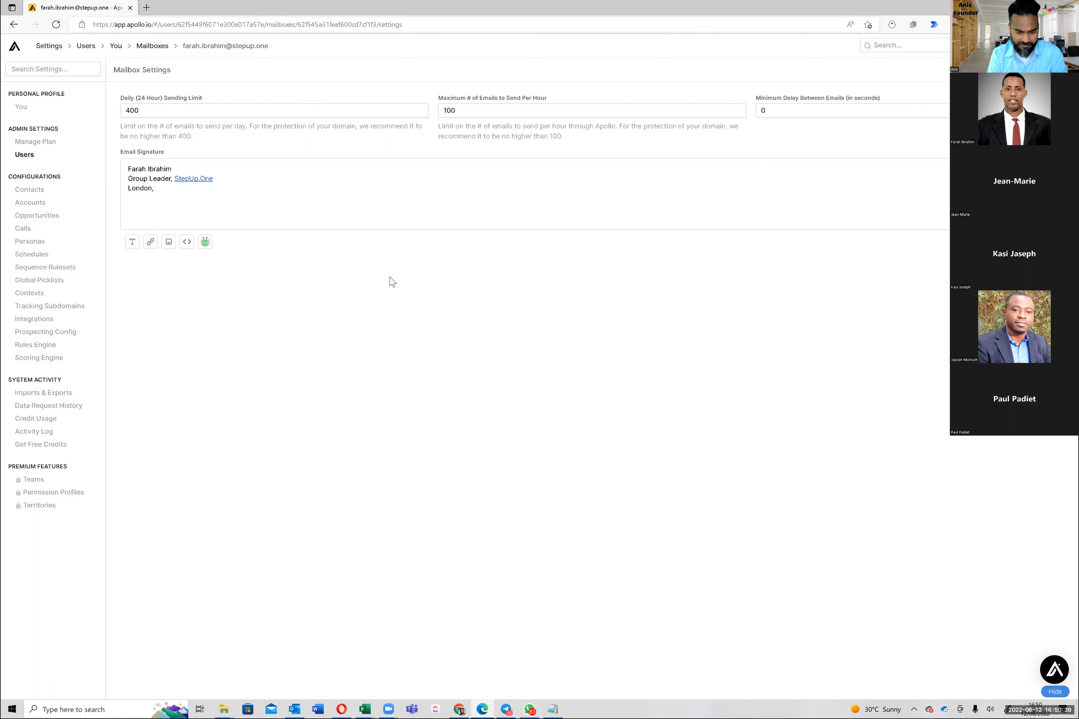
pyautogui.write('King')
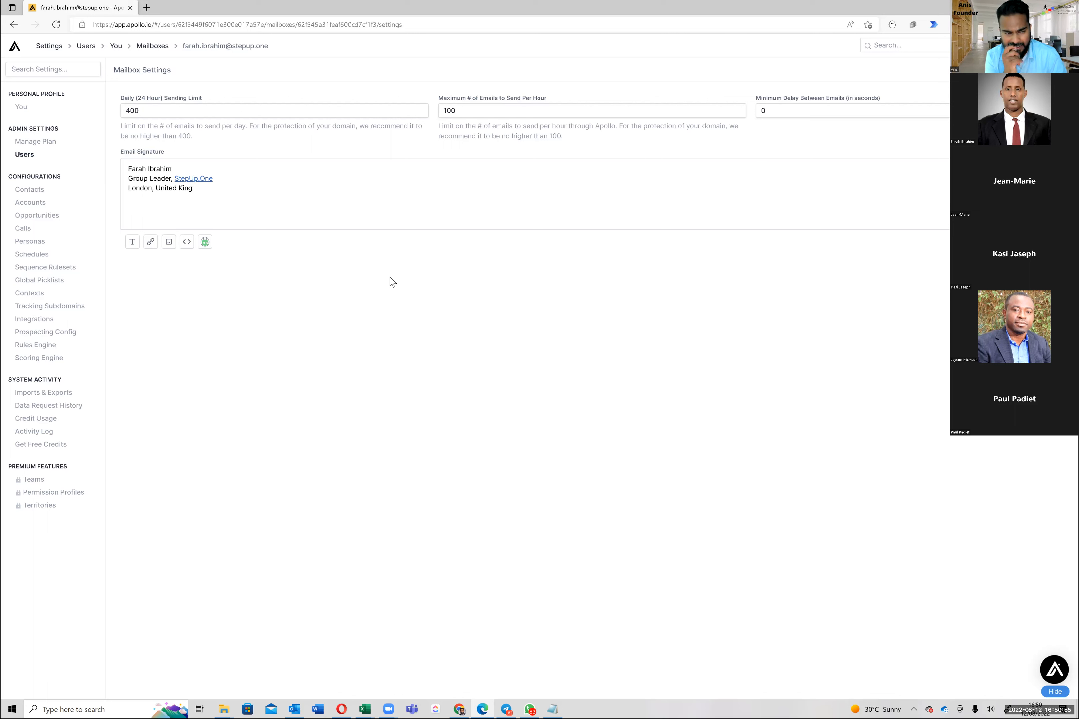
pyautogui.hotkey('shift', 'Home')
pyautogui.press('BackSpace')
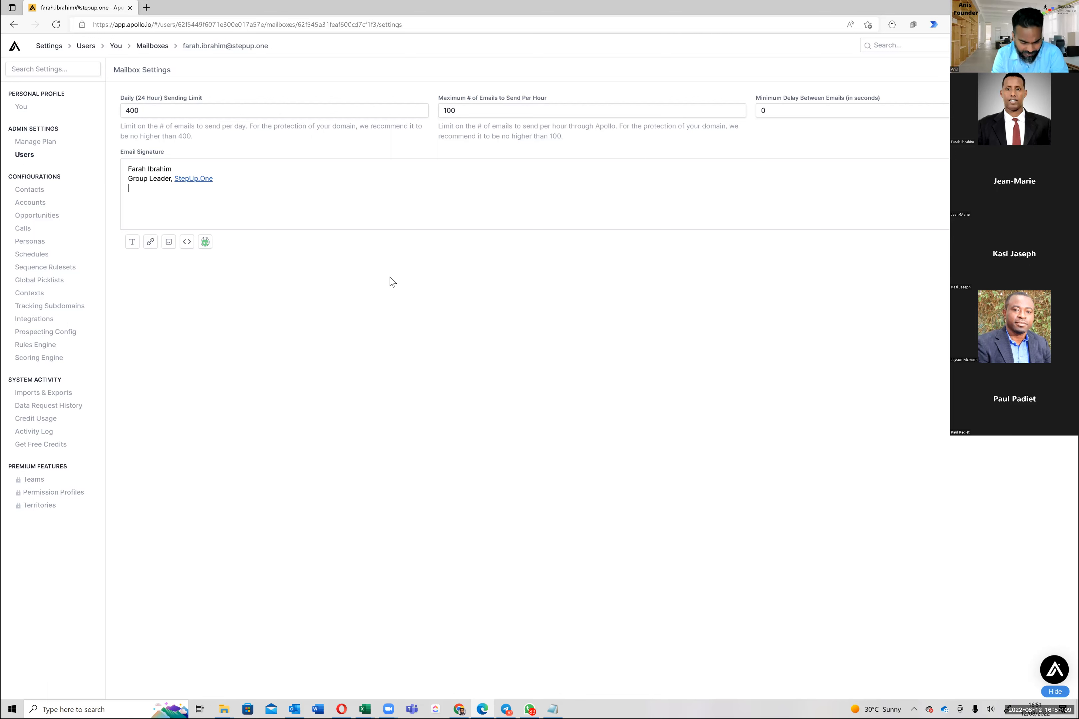
# Retype 'Nairobi, Kenya' as the signature's location line beneath StepUp.One
pyautogui.write('Nairobi, Kenya')
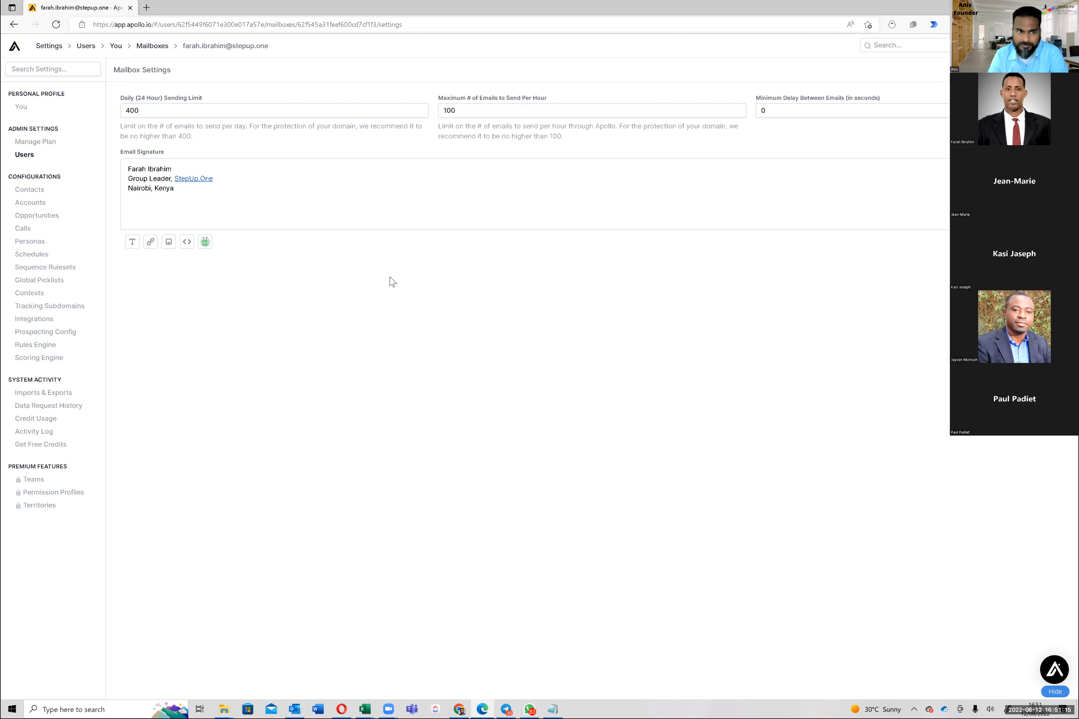
pyautogui.press('Up')
pyautogui.press('Down')
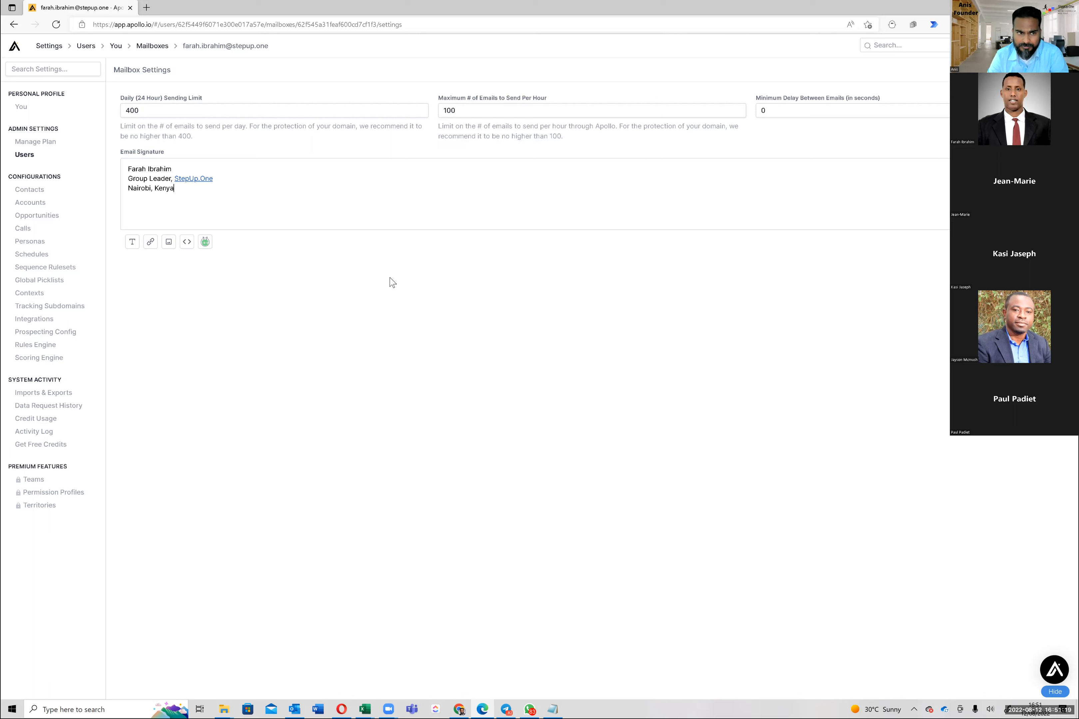
pyautogui.hotkey('shift', 'Home')
pyautogui.press('End')
pyautogui.hotkey('shift', 'Home')
pyautogui.press('End')
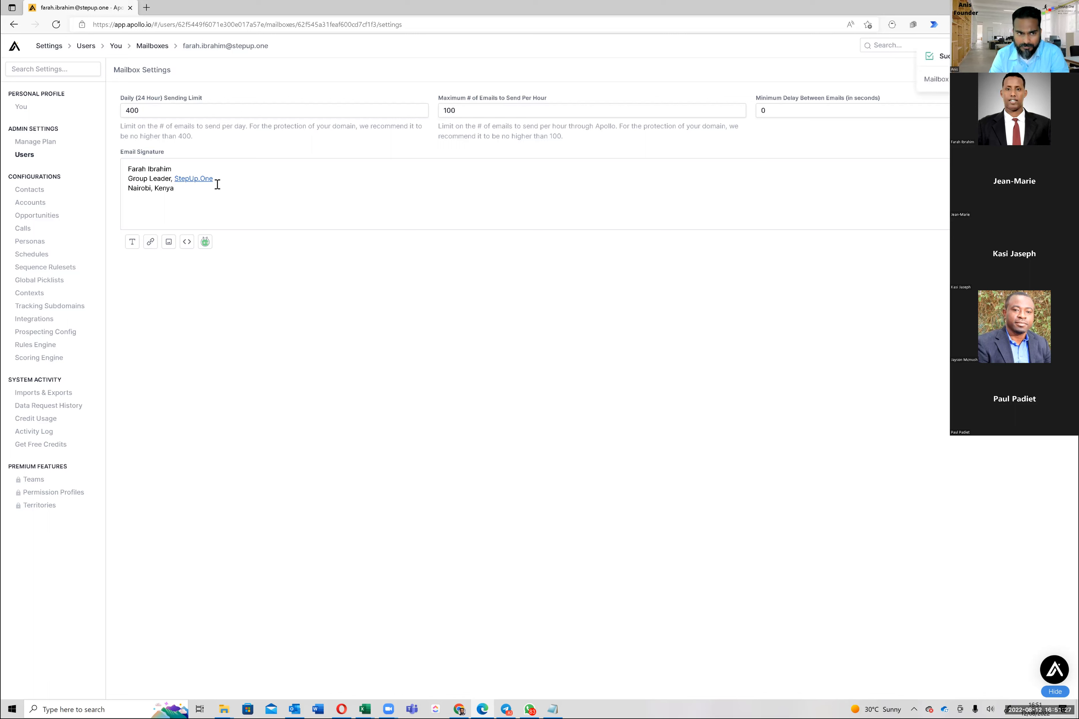
pyautogui.press('Up')
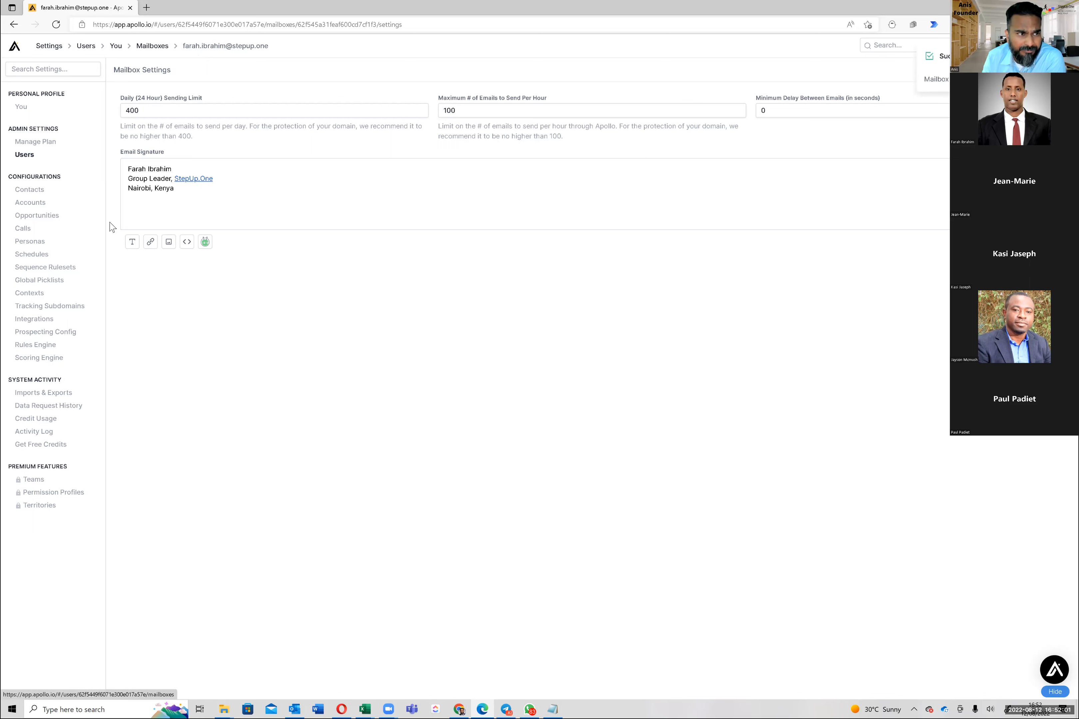
# Return from the mailbox settings to the Apollo home page
pyautogui.click(16, 48)
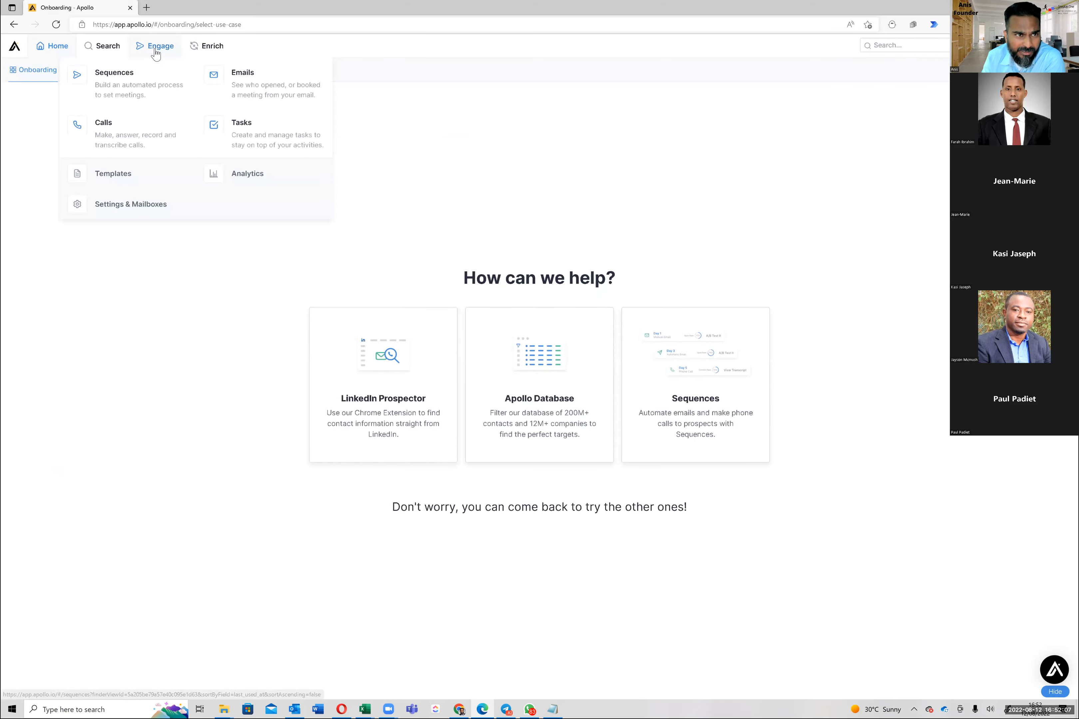
# Open the StepUp.One Founder Email Sequence from the Sequences list
pyautogui.click(155, 52)
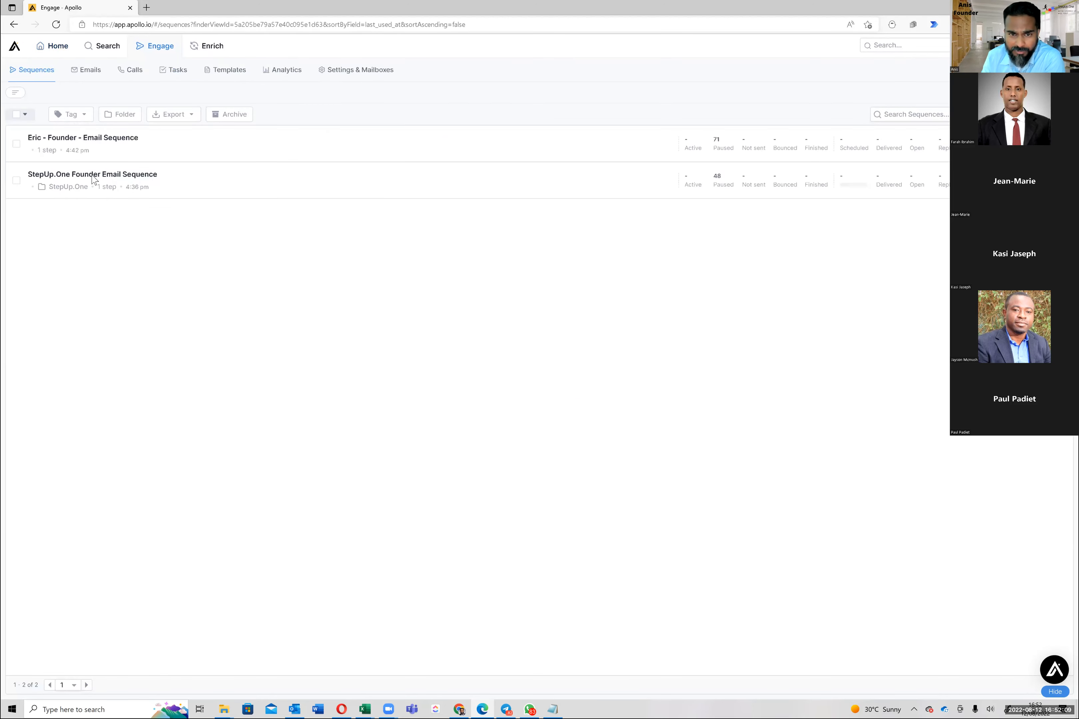
pyautogui.click(130, 175)
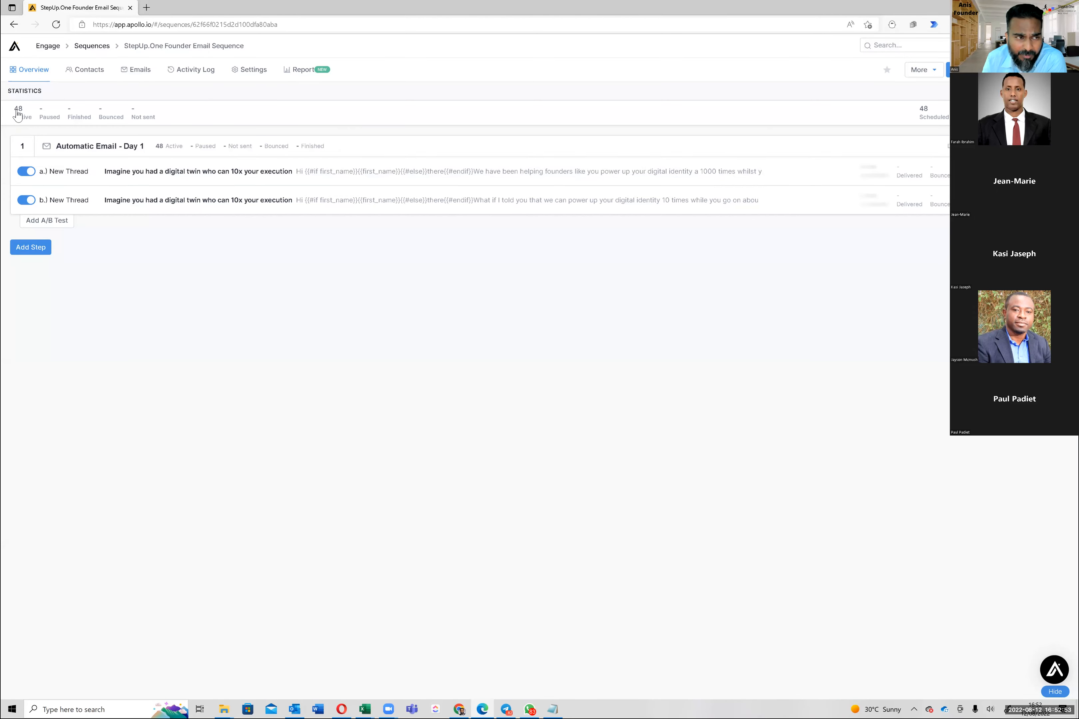
# Scroll through the sequence's 48 scheduled Day 1 emails, then go back to the home page
pyautogui.click(139, 74)
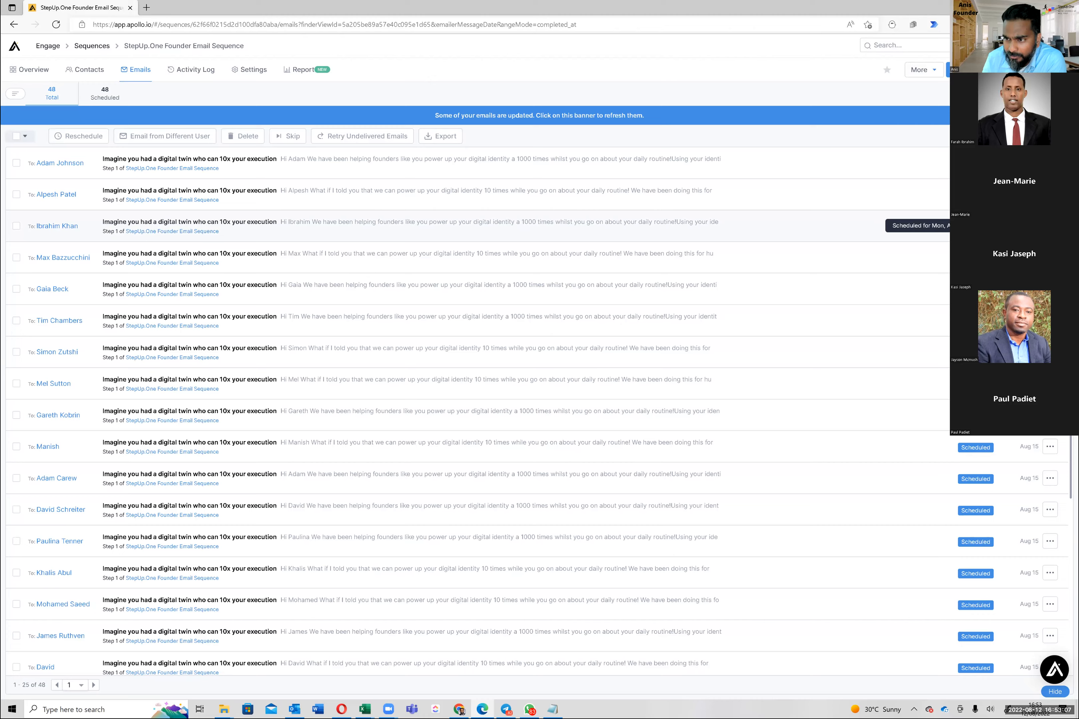
pyautogui.scroll(-5, 473, 413)
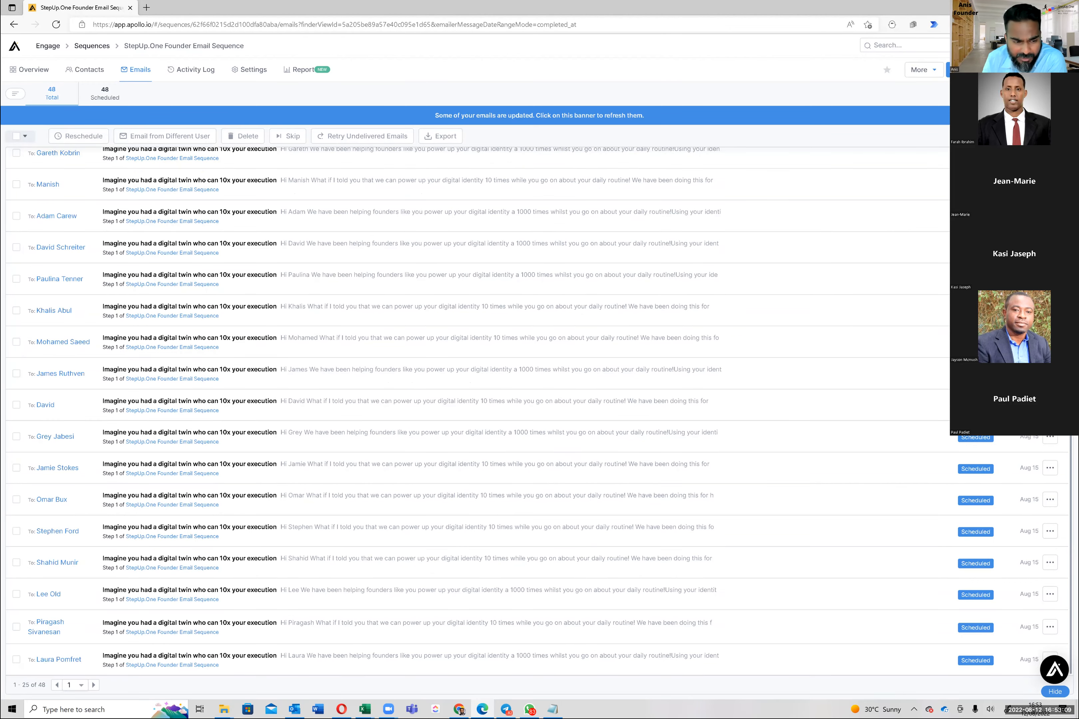
pyautogui.scroll(2, 975, 163)
pyautogui.scroll(-2, 975, 163)
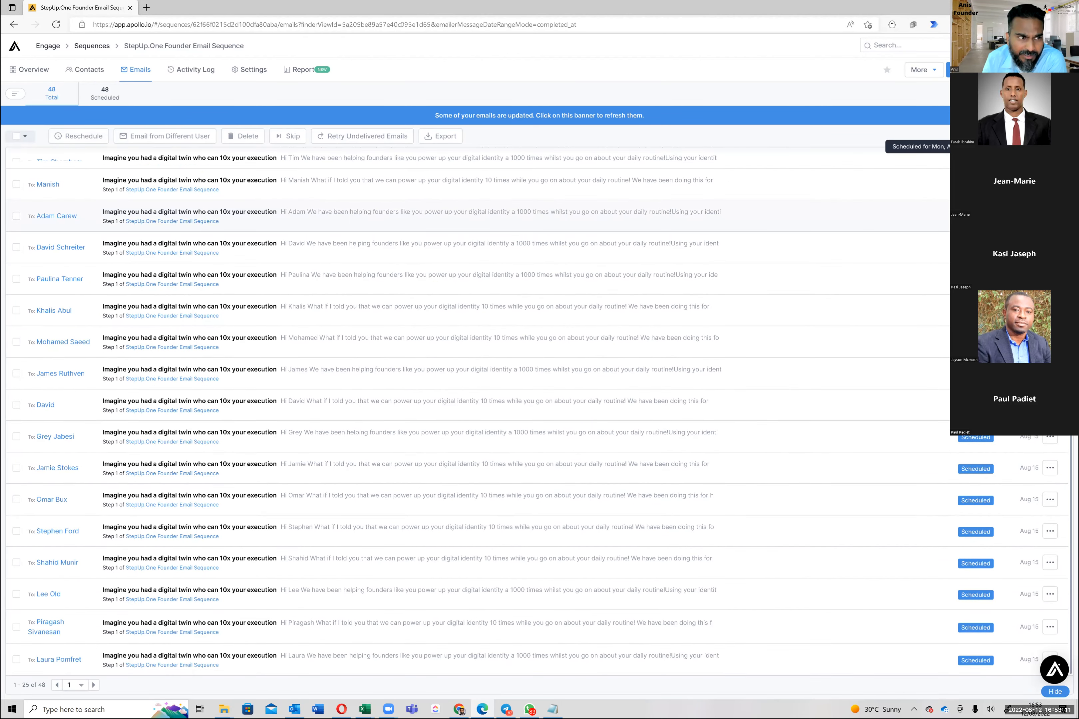
pyautogui.scroll(5, 975, 163)
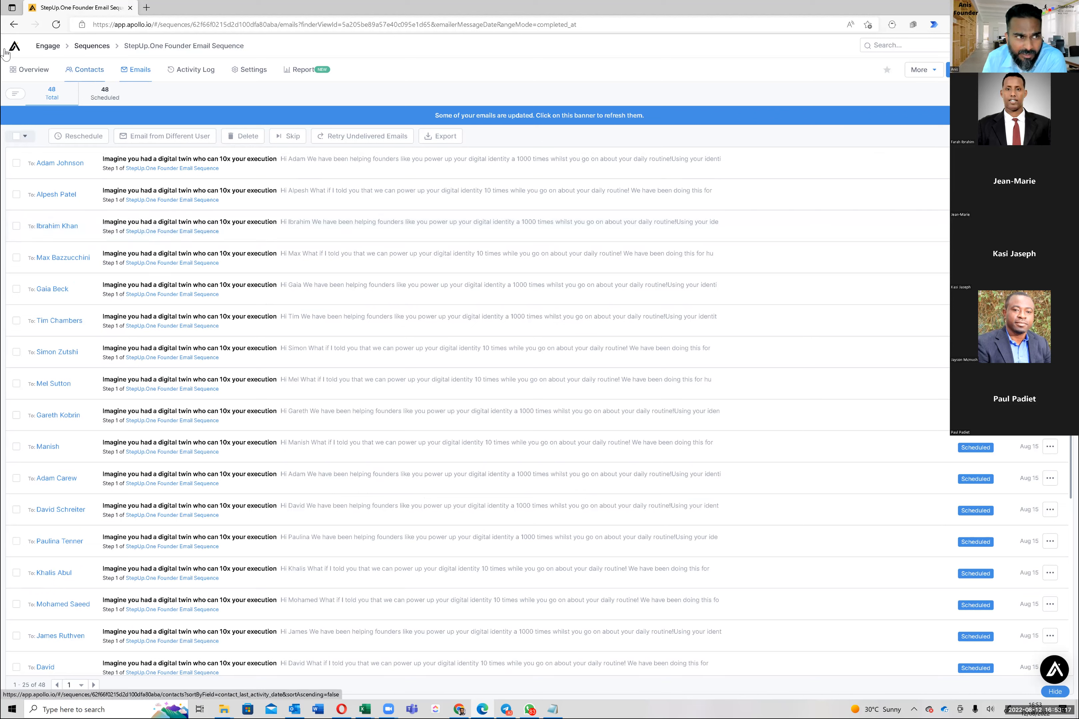
pyautogui.click(96, 113)
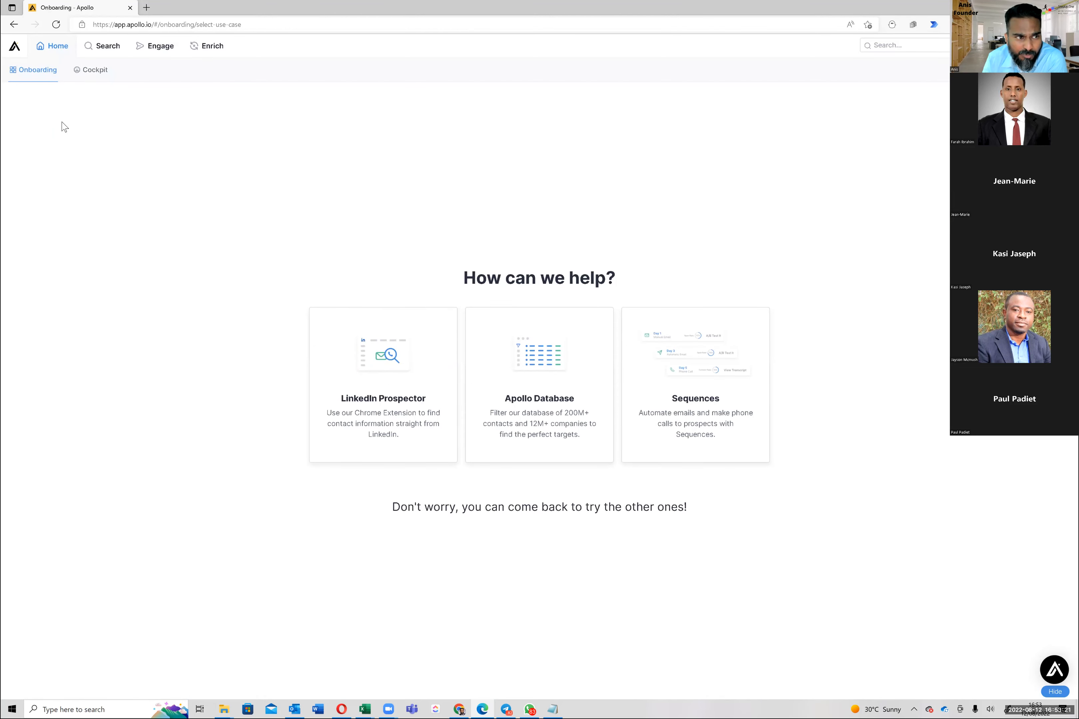
# Add a page of 25 verified European financial-services founders from the search results to the Europe founder list
pyautogui.click(63, 124)
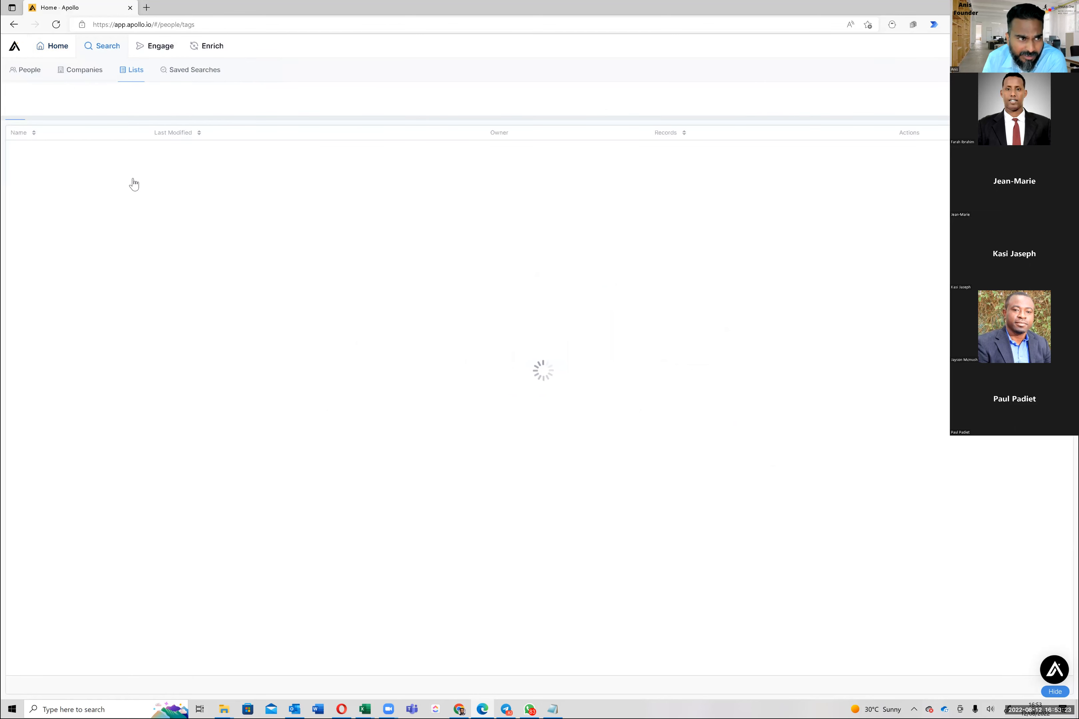
pyautogui.click(24, 73)
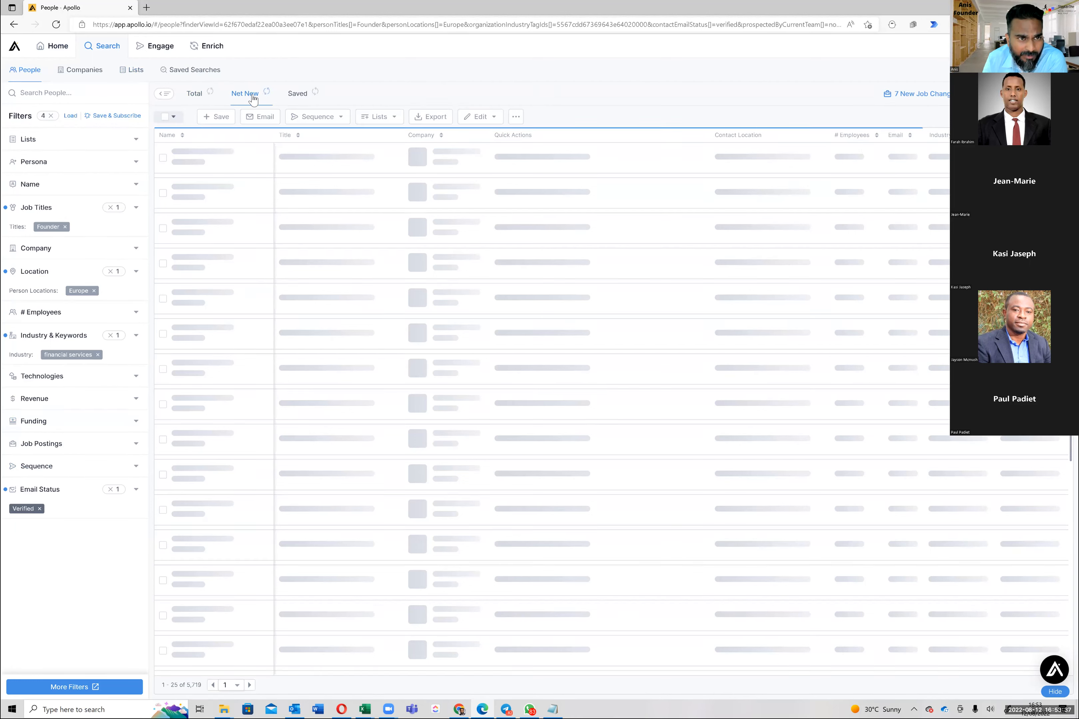
pyautogui.click(167, 117)
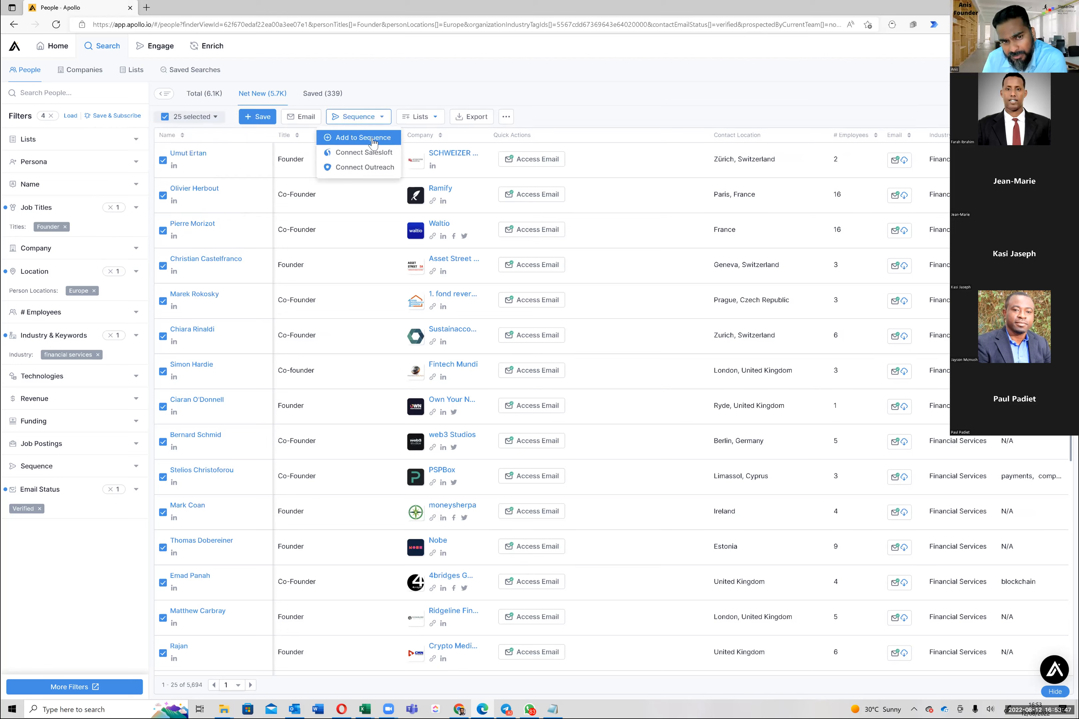
pyautogui.click(435, 119)
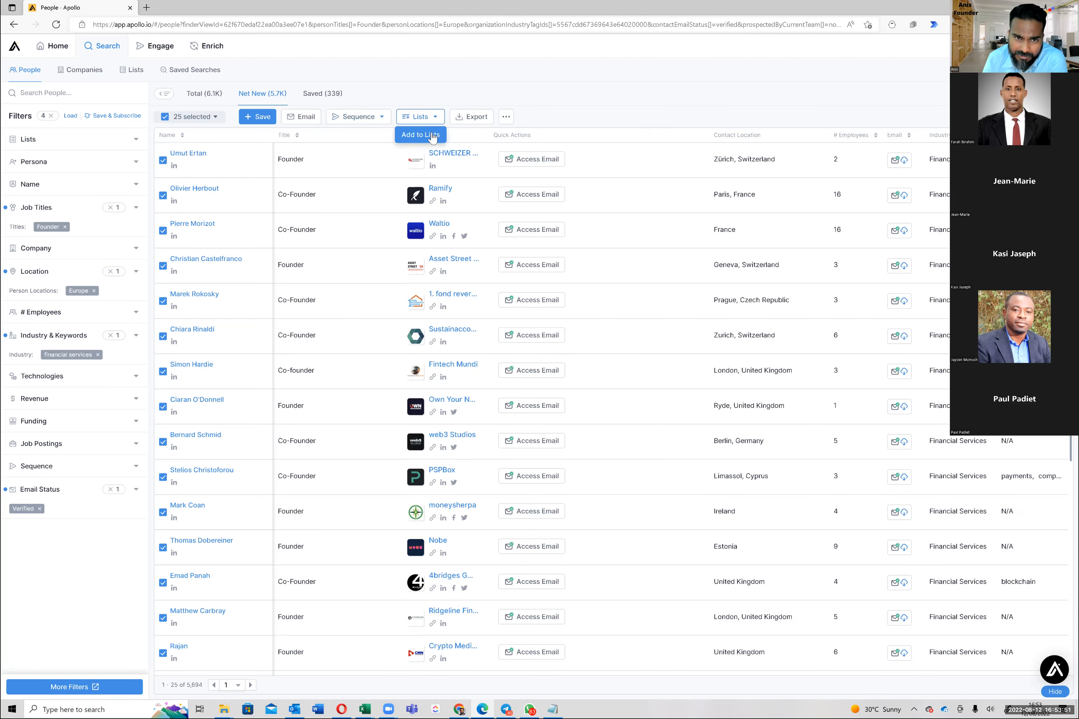
pyautogui.click(433, 137)
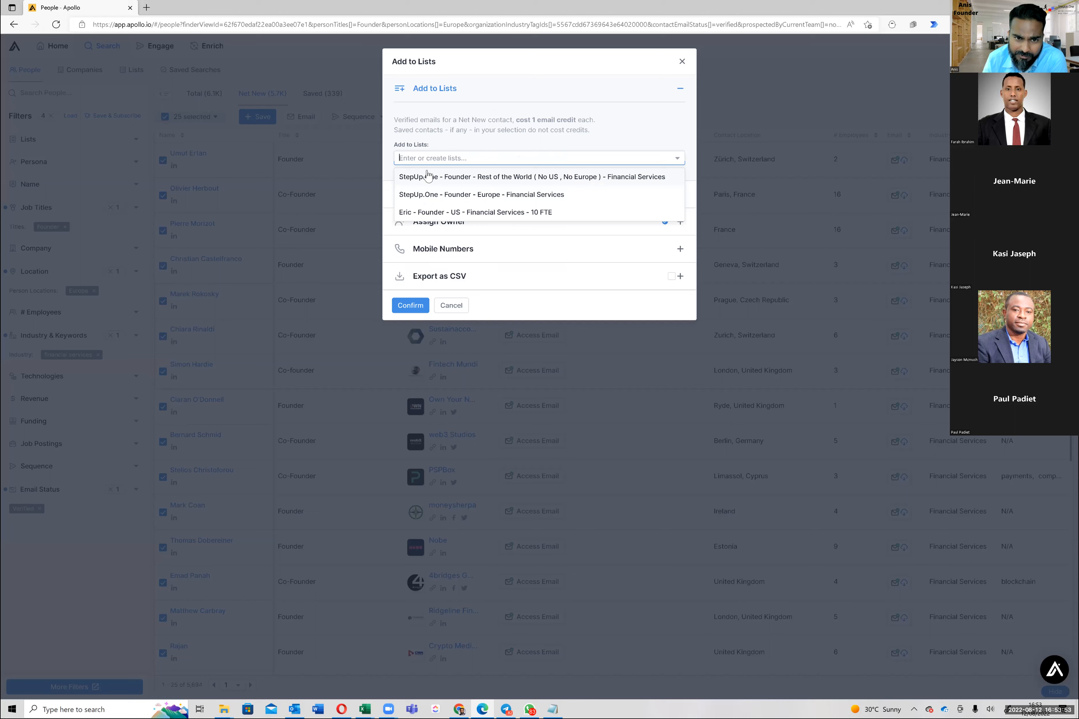
pyautogui.click(414, 300)
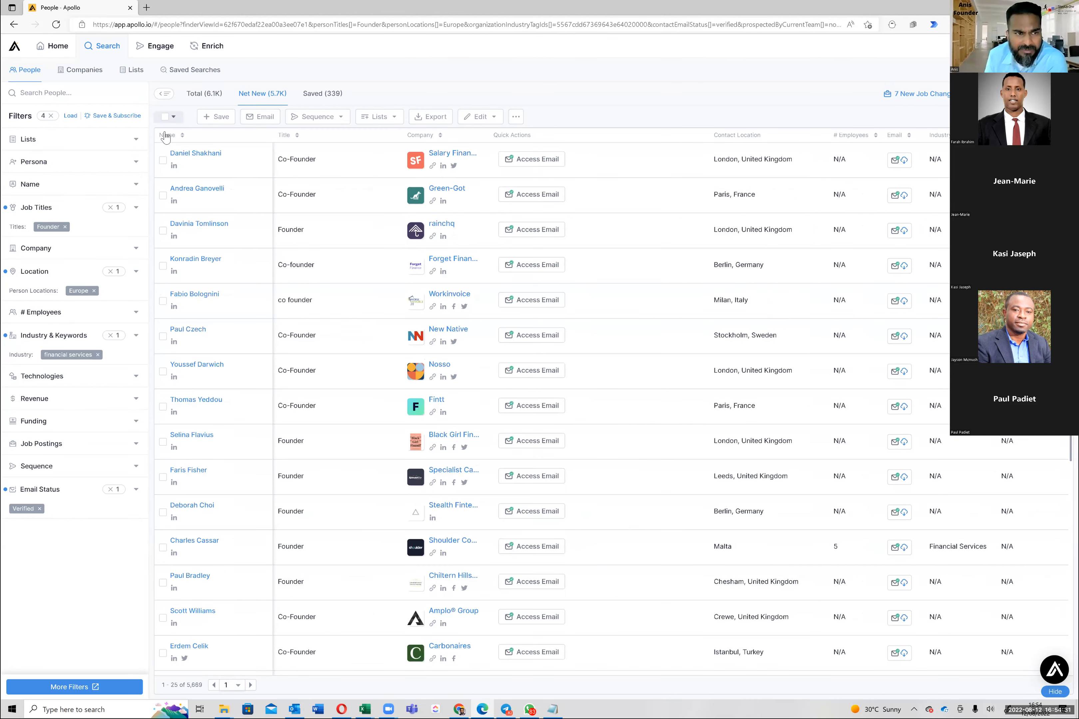
# Select the page's 25 founders for a list, dismiss the suggestions and reload the results
pyautogui.click(169, 116)
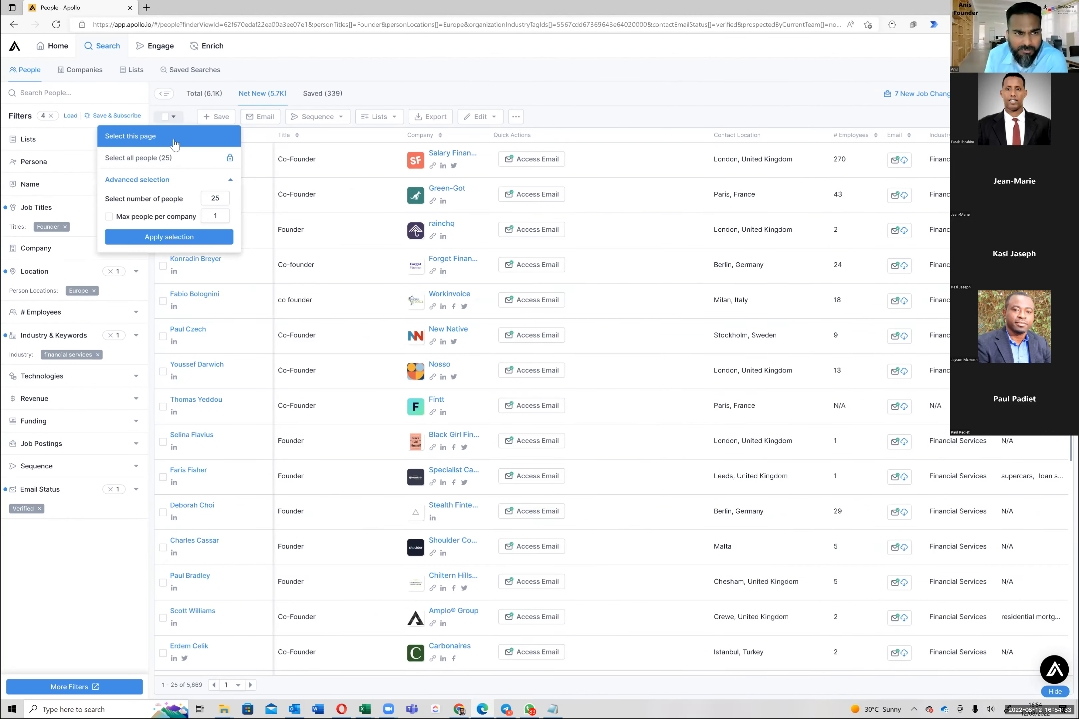
pyautogui.click(173, 142)
pyautogui.click(420, 117)
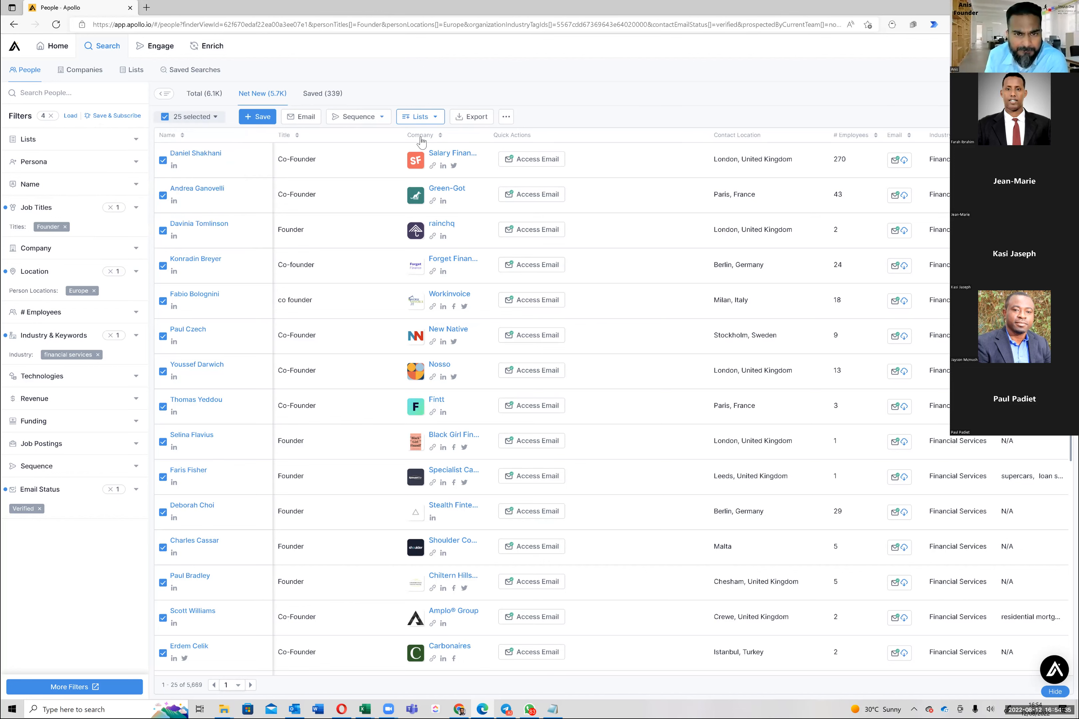
pyautogui.click(421, 135)
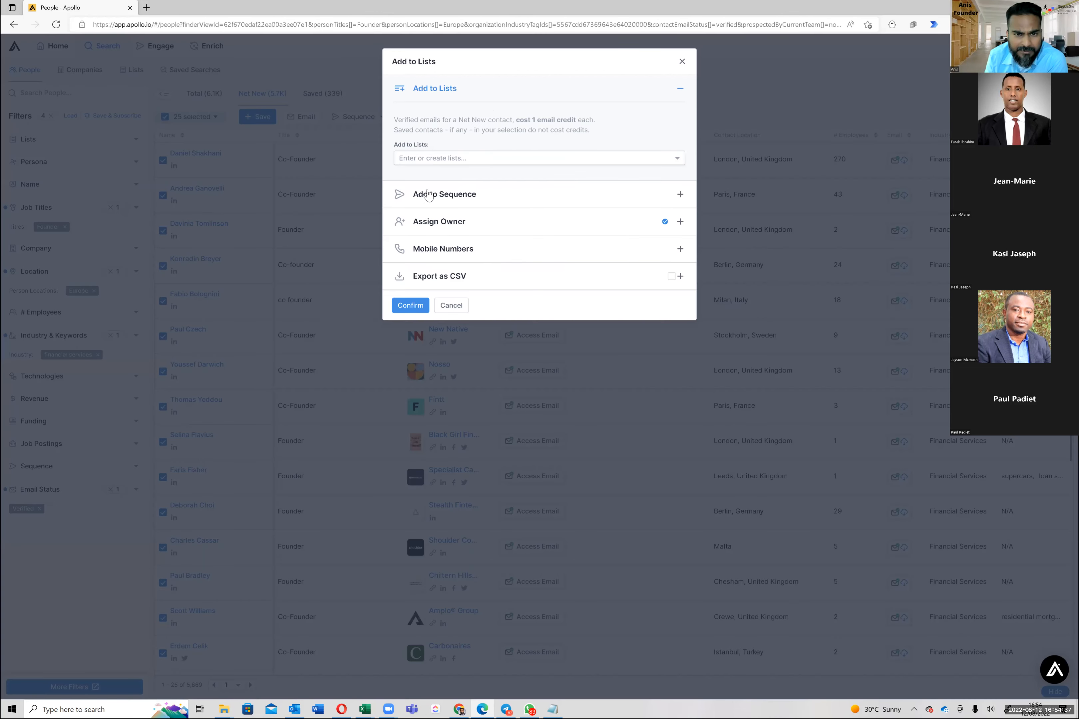
pyautogui.click(412, 307)
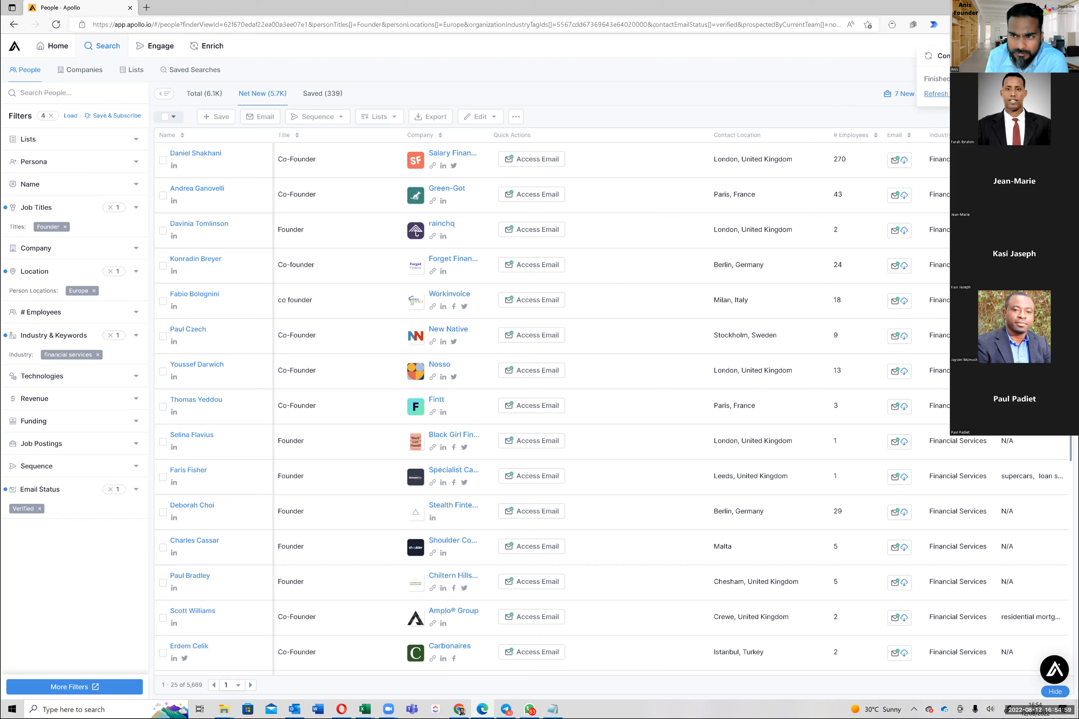
pyautogui.click(946, 94)
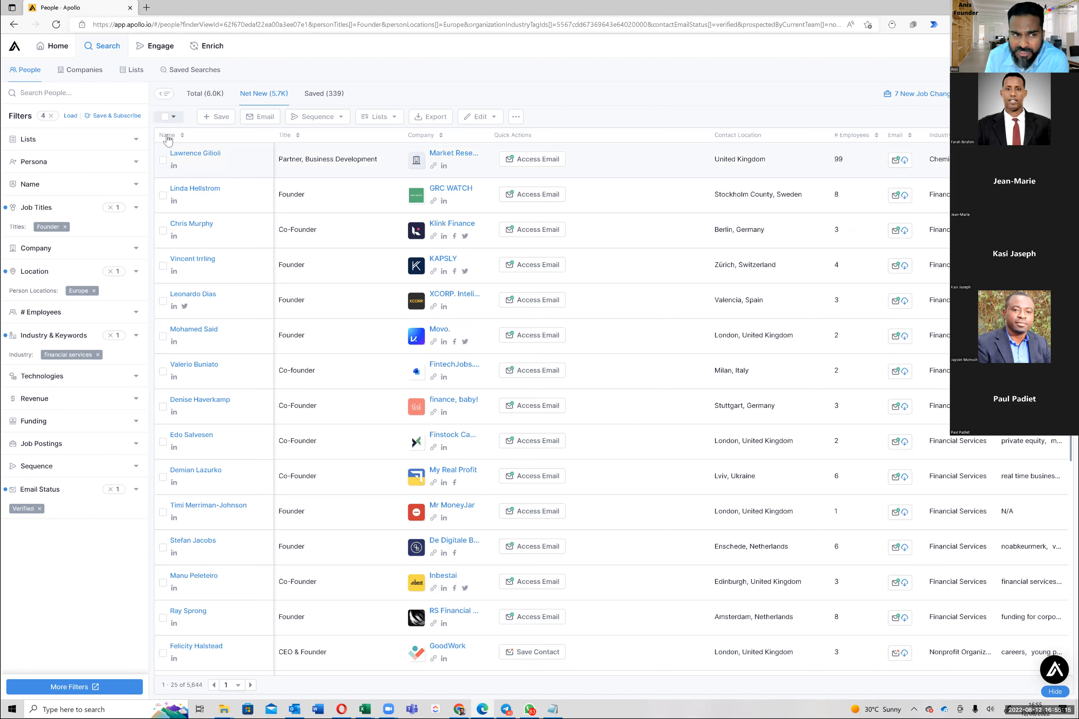
# Add the page's 25 founders to the StepUp.One - Founder - Europe - Financial Services list
pyautogui.click(173, 116)
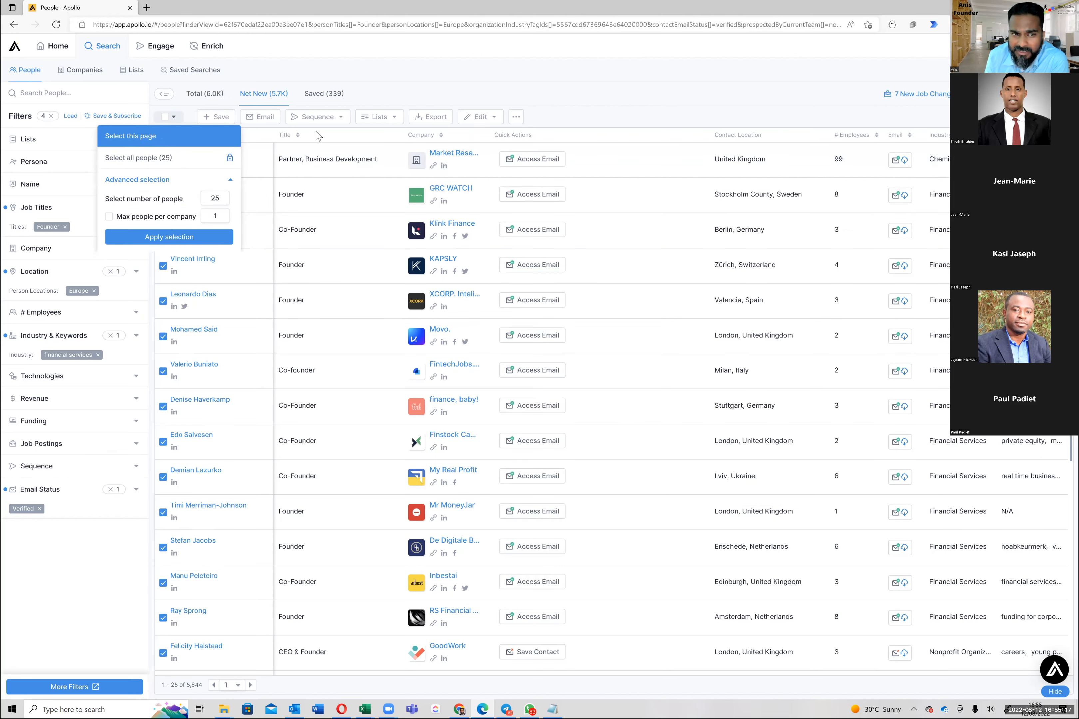
pyautogui.click(168, 138)
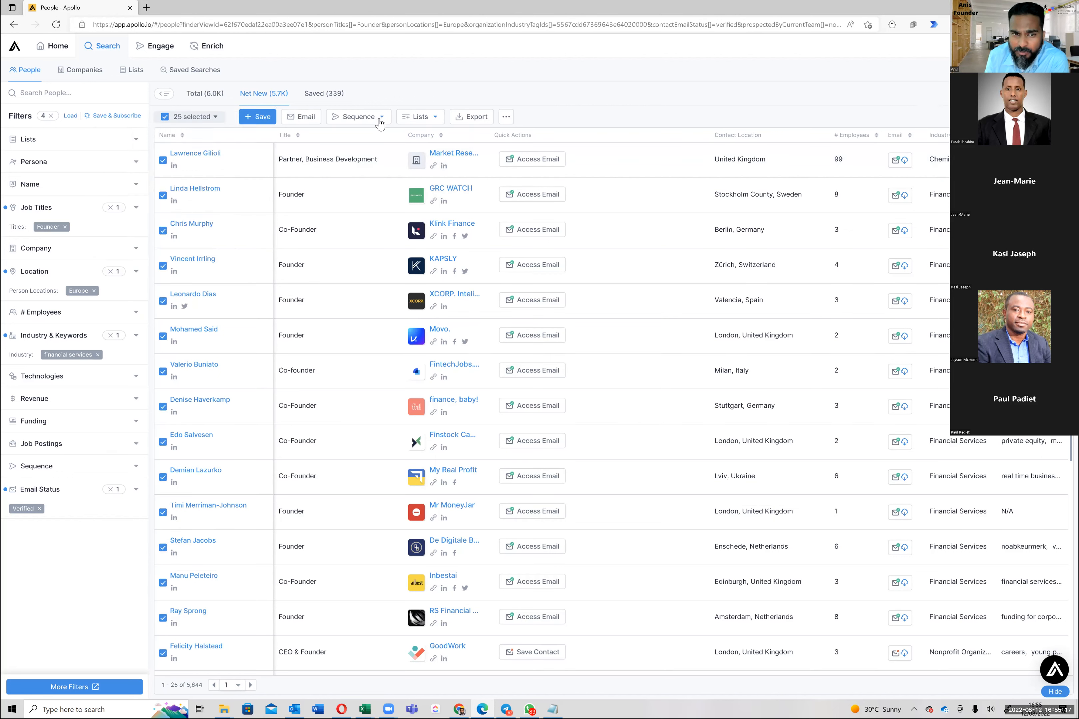
pyautogui.click(433, 118)
pyautogui.click(433, 136)
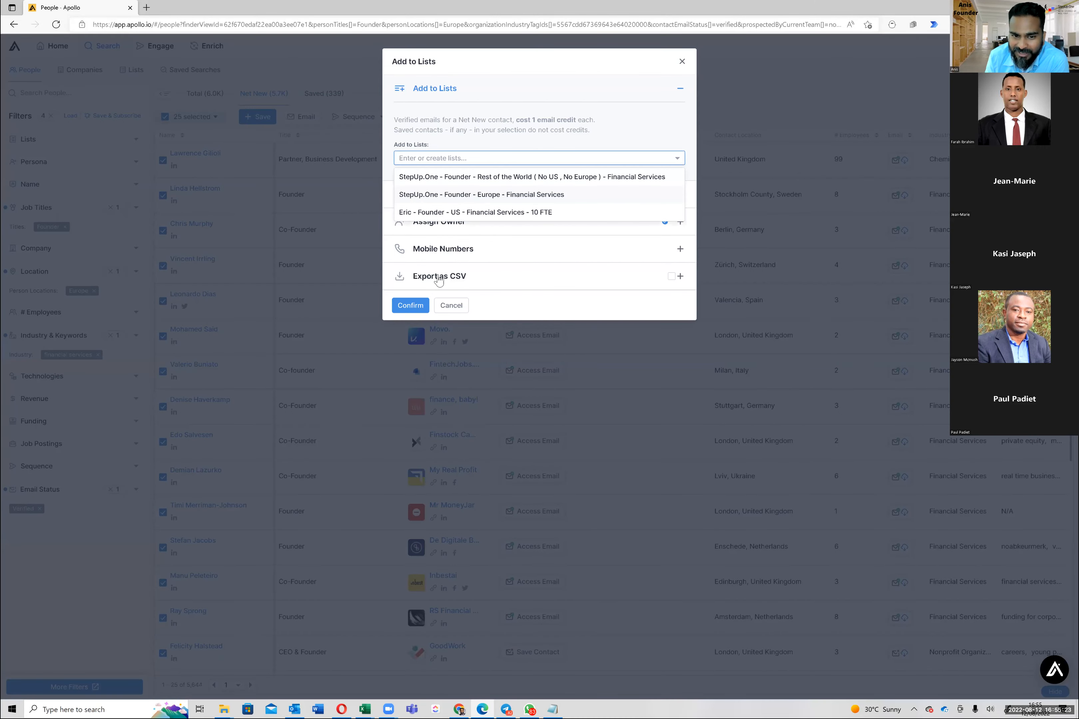
pyautogui.click(478, 195)
pyautogui.click(410, 306)
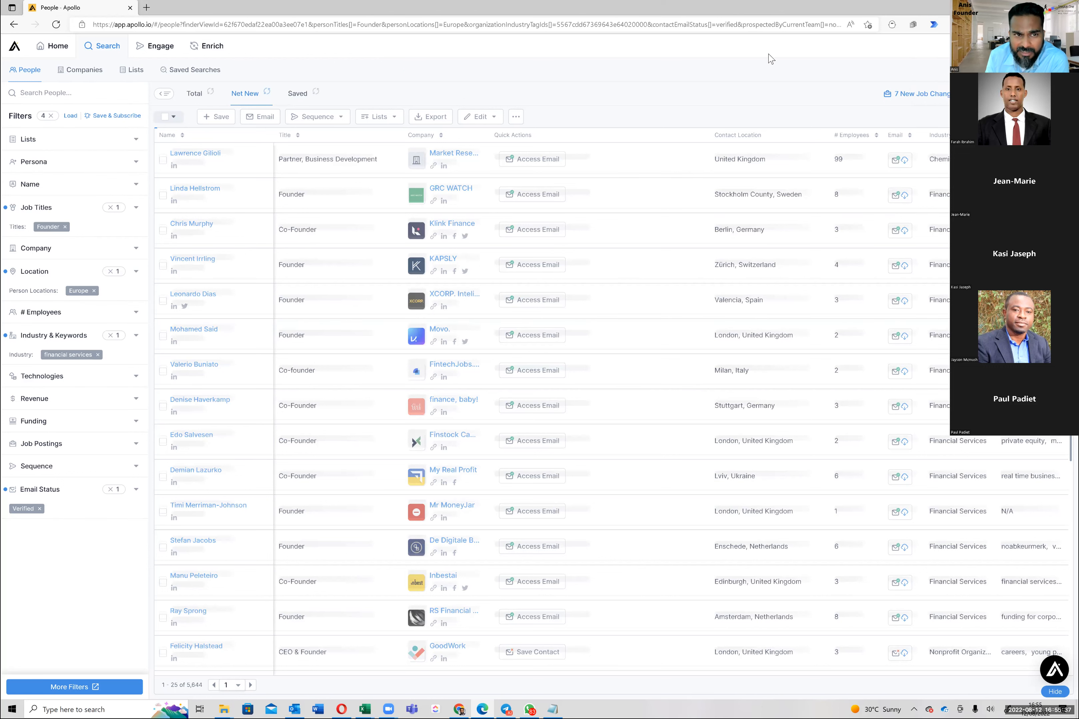
# Select the next page's 25 founders and add them to the Europe founder list
pyautogui.click(171, 118)
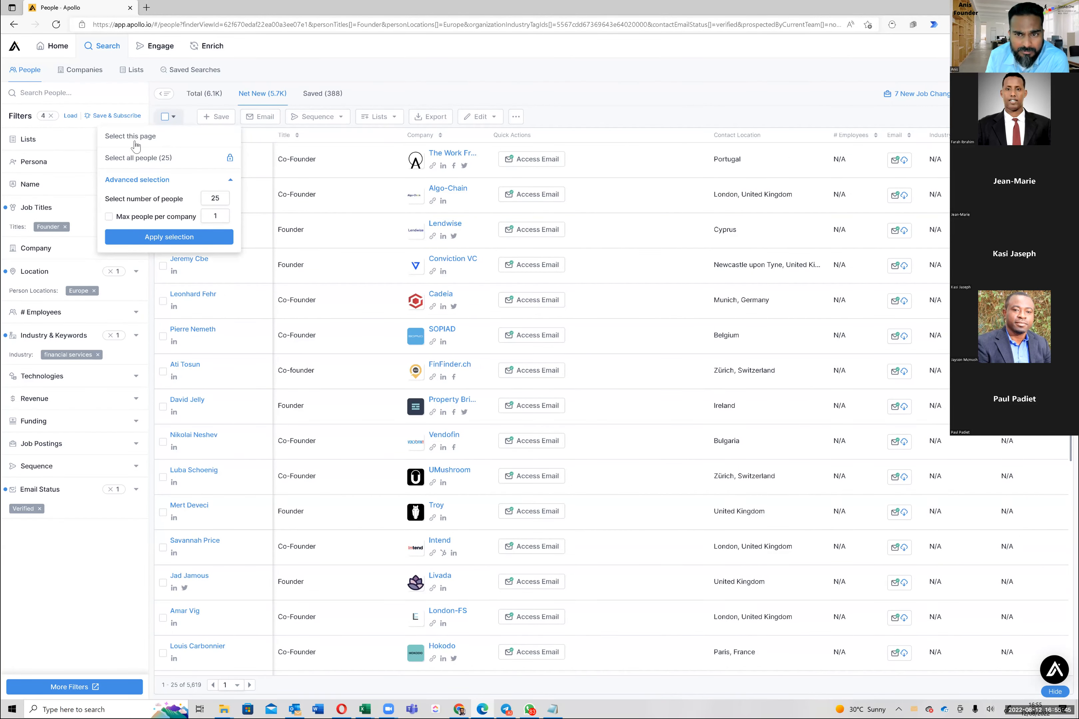
pyautogui.click(158, 138)
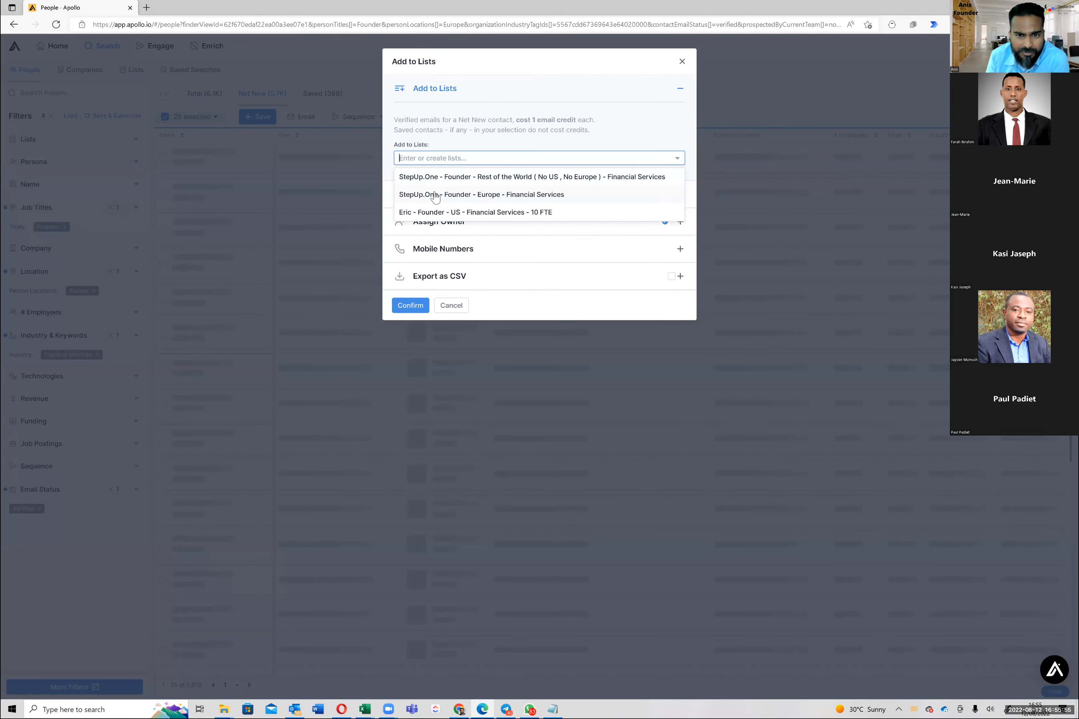
pyautogui.click(407, 308)
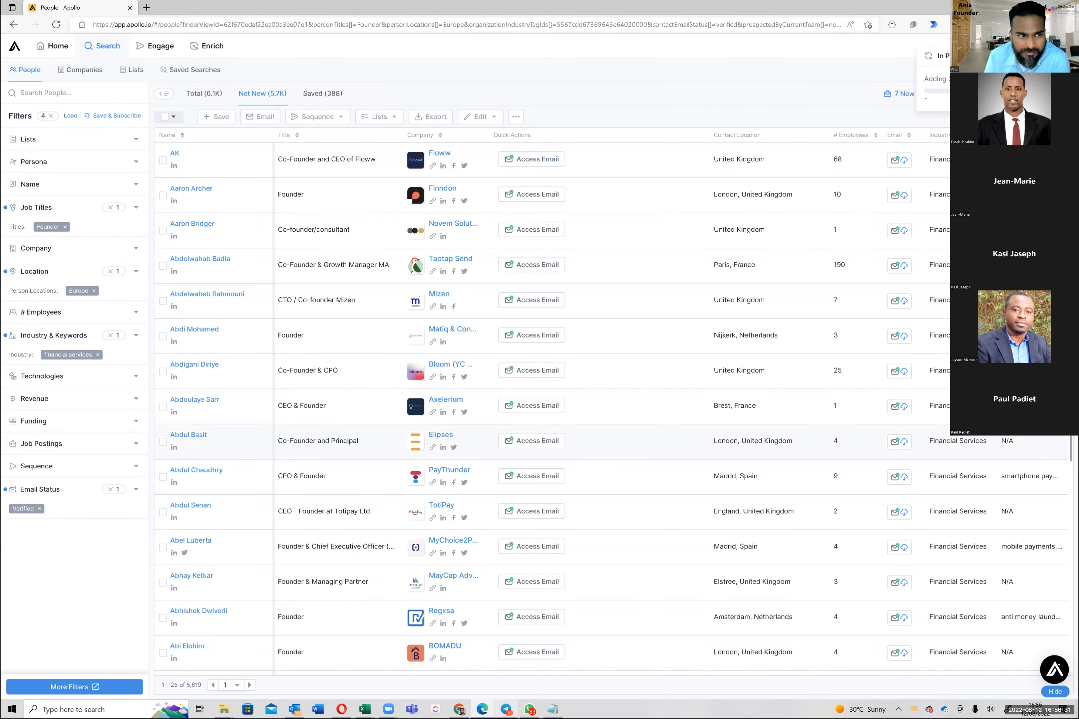
pyautogui.click(529, 710)
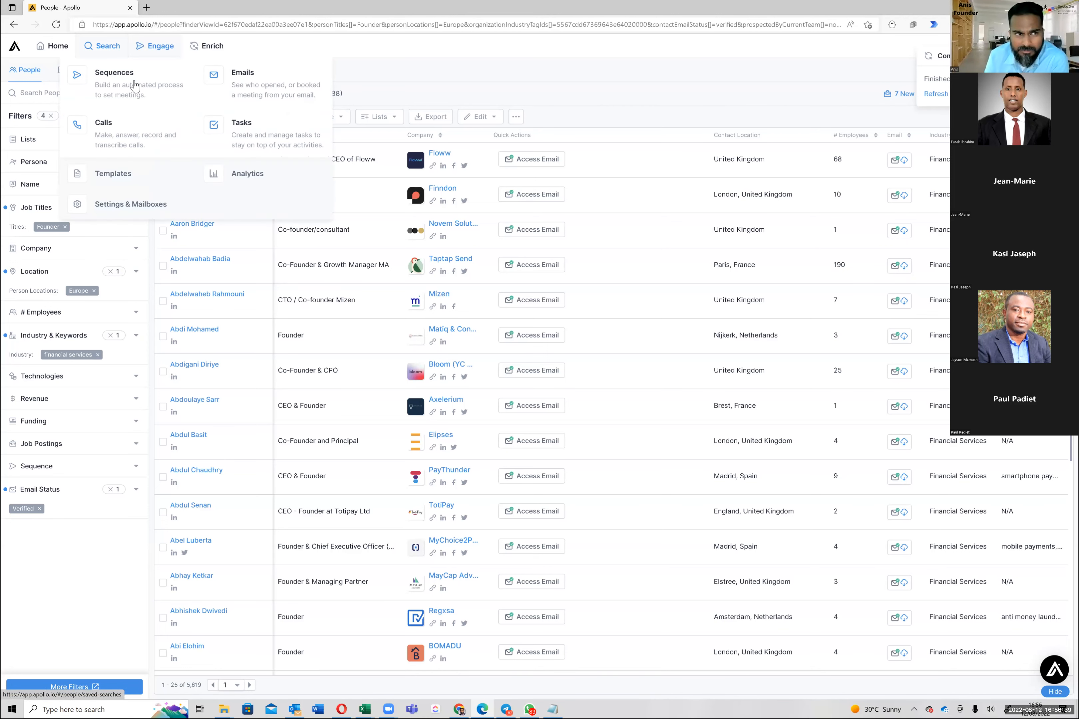
# From Sequences, open StepUp.One Founder Email Sequence and bring up the Select list dialog for adding contacts
pyautogui.click(134, 85)
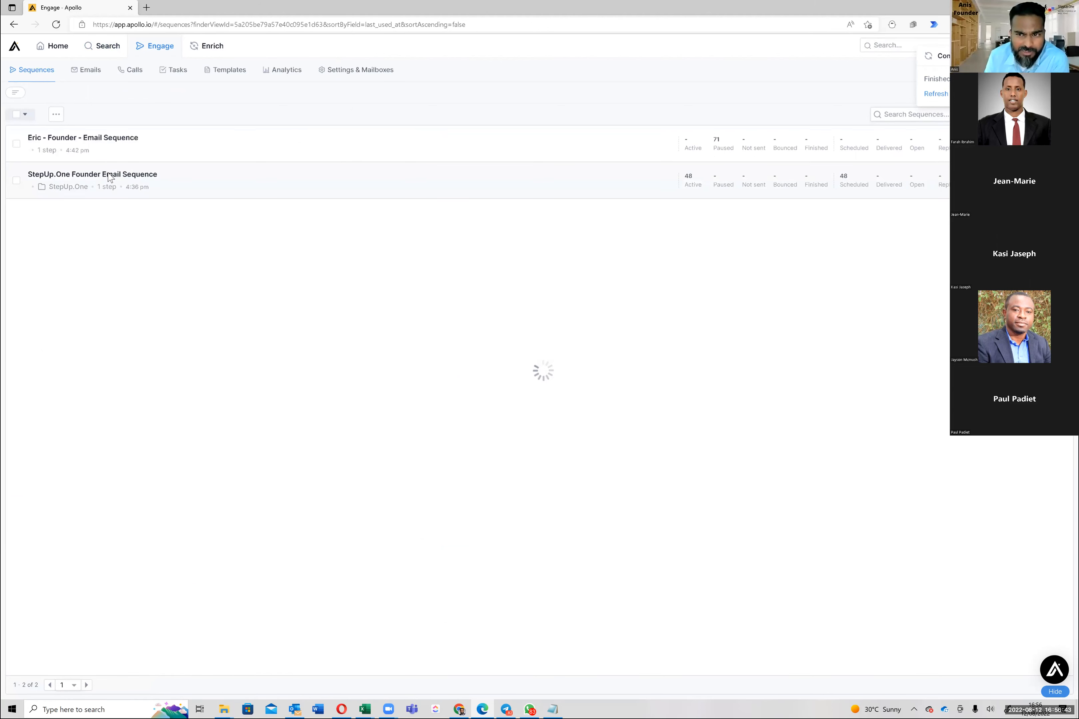
pyautogui.click(109, 178)
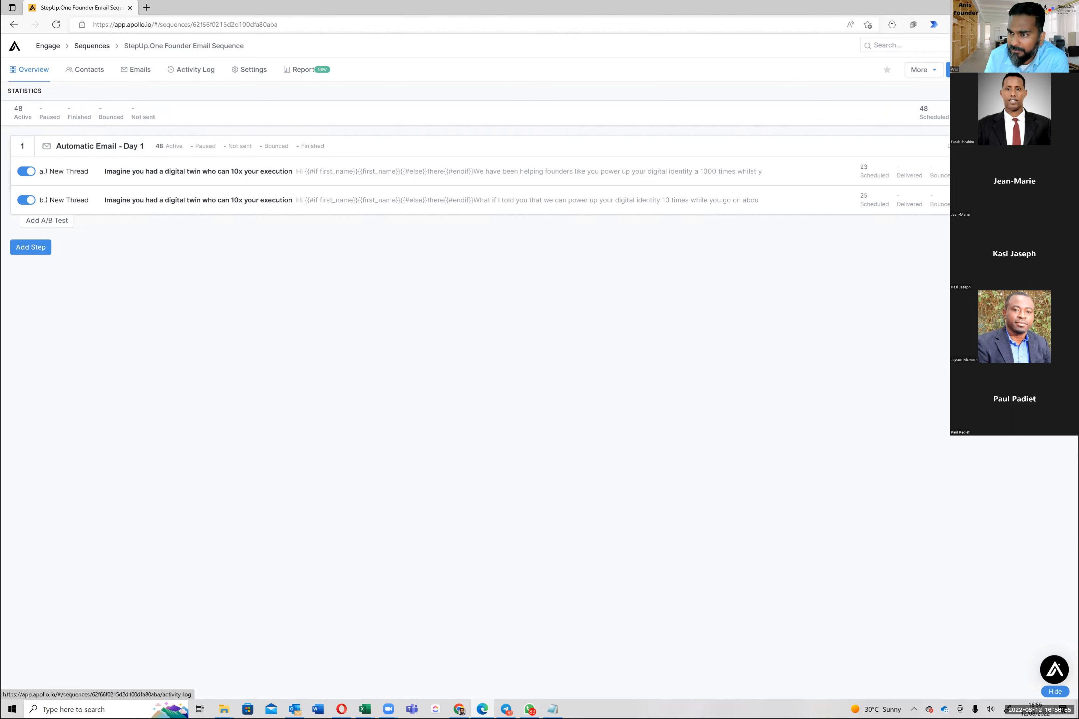
pyautogui.click(974, 69)
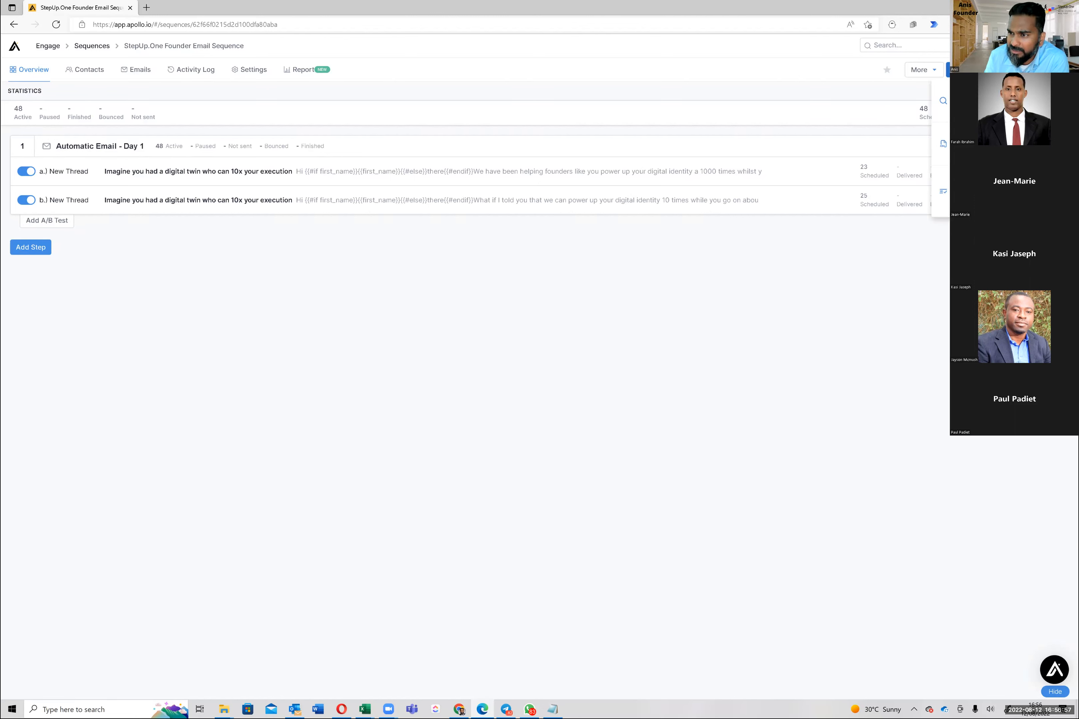
pyautogui.click(979, 191)
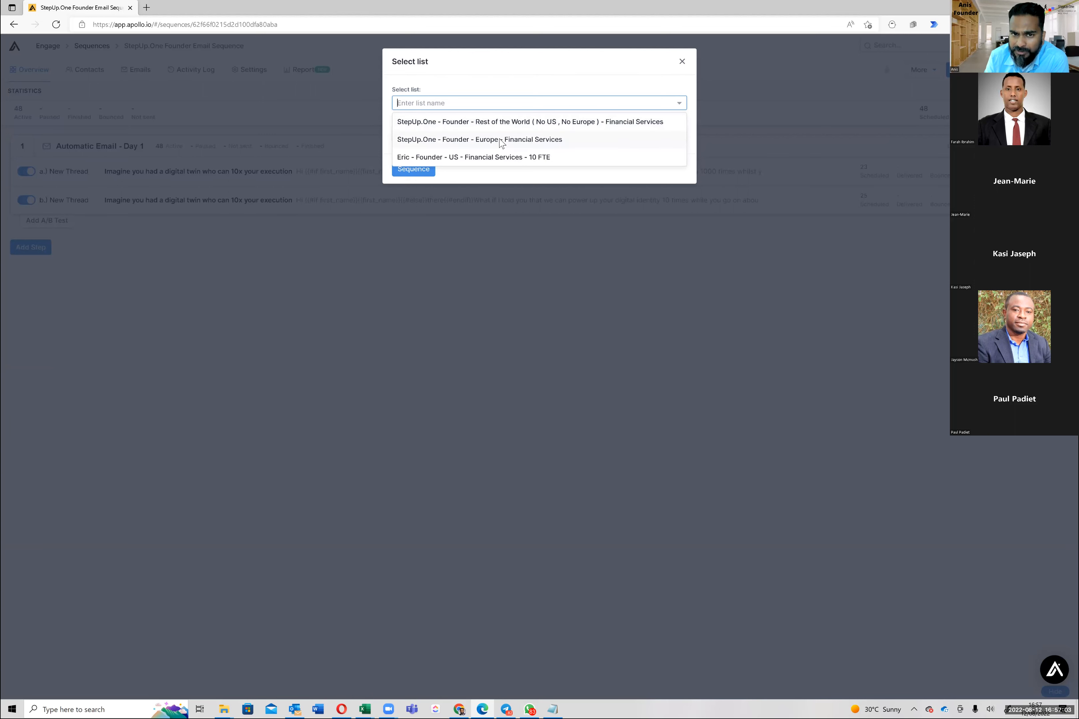
# Choose the Europe - Financial Services list, send from your own mailbox, and confirm the enrolment
pyautogui.click(499, 141)
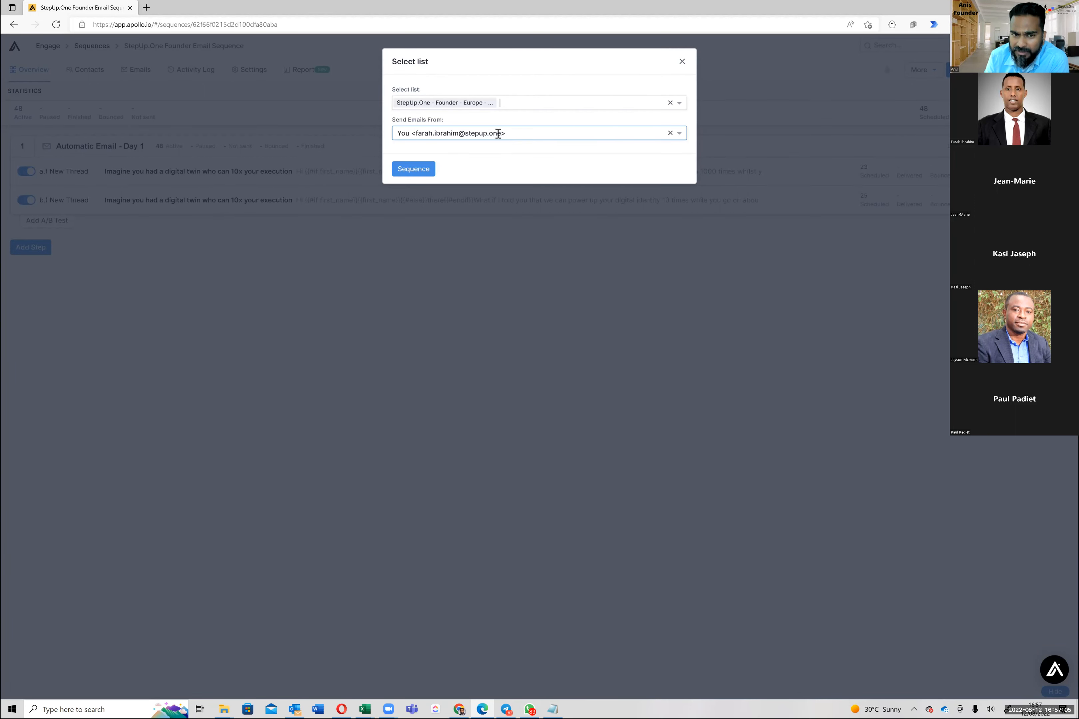
pyautogui.click(498, 133)
pyautogui.click(499, 153)
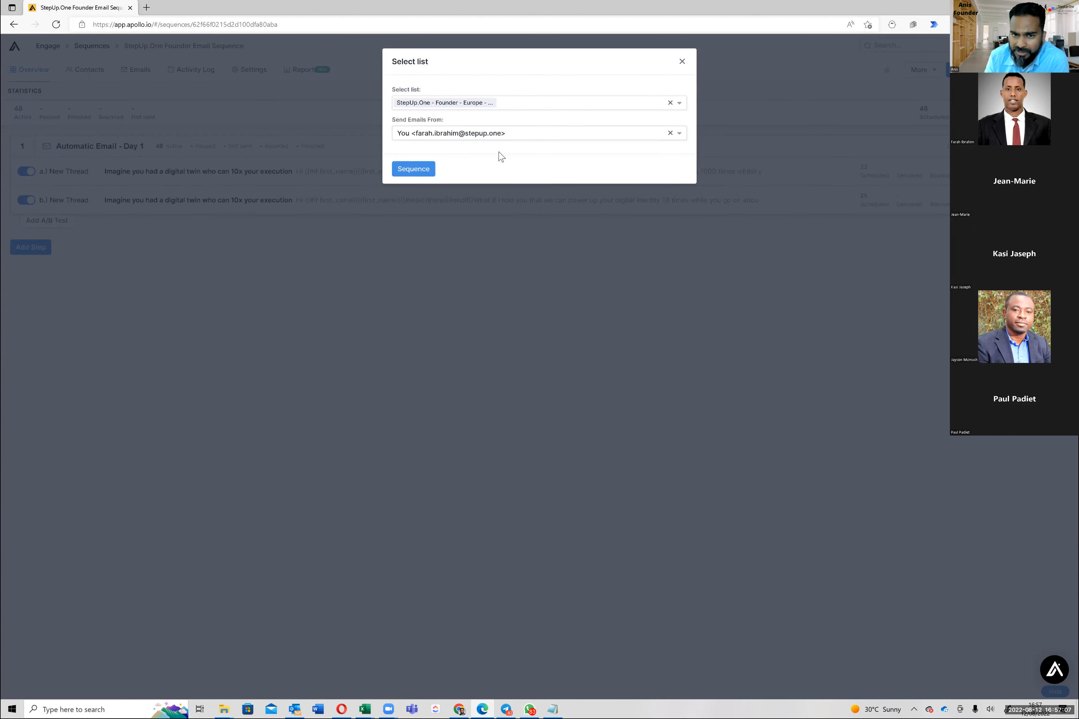
pyautogui.click(403, 169)
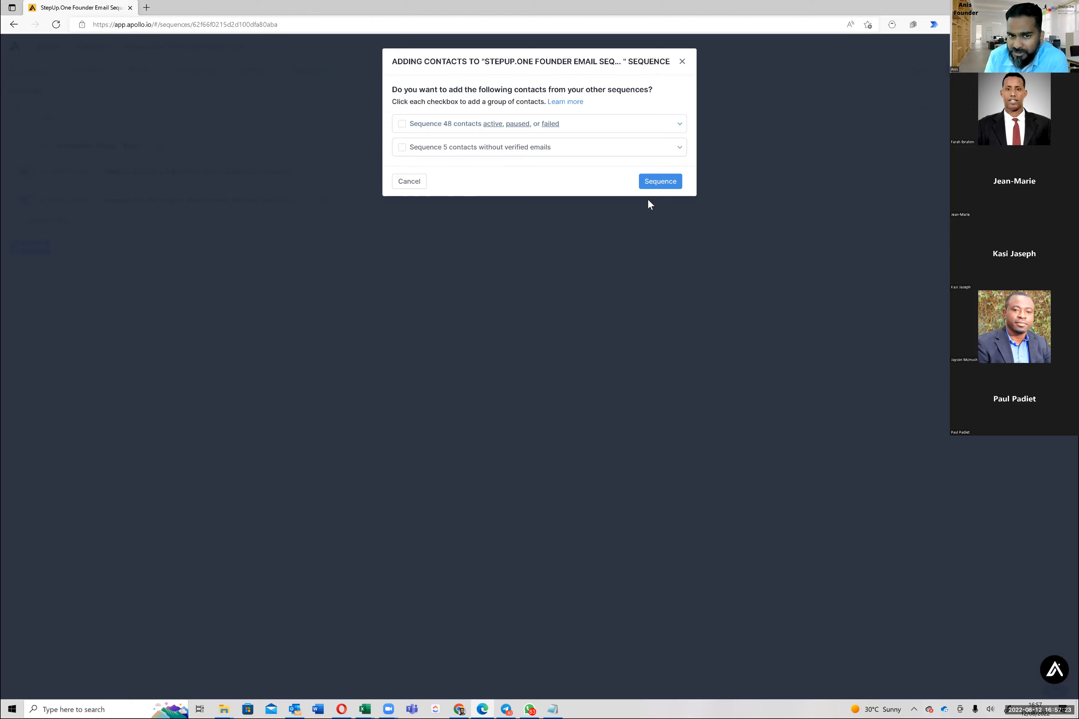
pyautogui.click(650, 185)
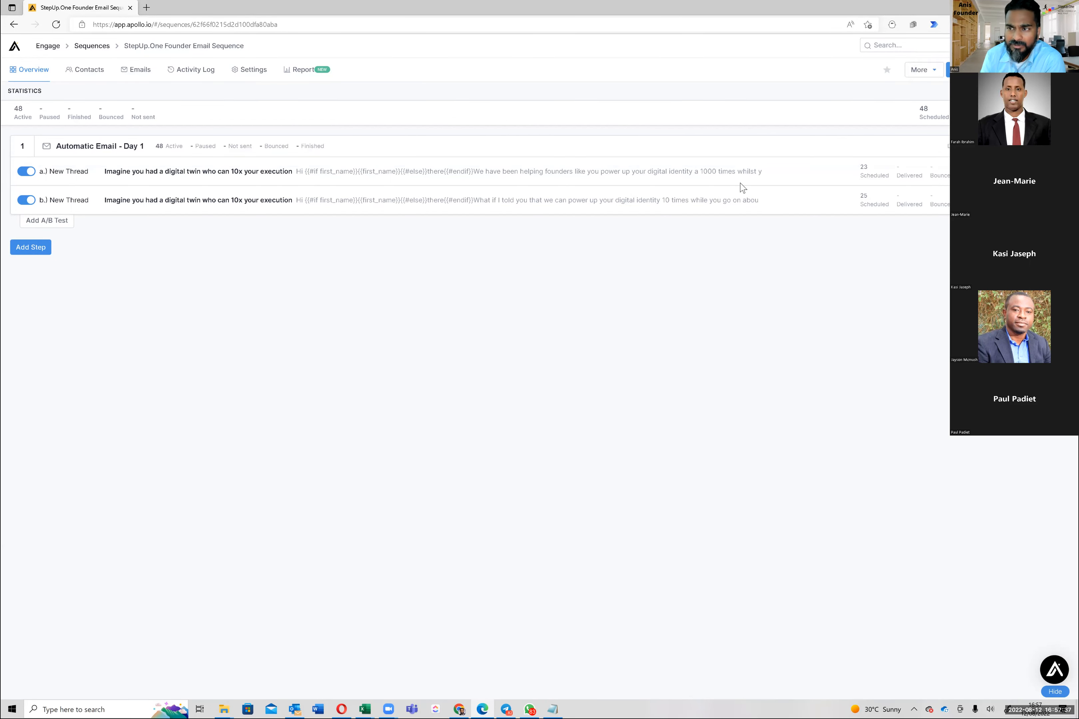
# Reload the StepUp.One sequence to show 145 active contacts and list its 145 scheduled emails
pyautogui.click(56, 25)
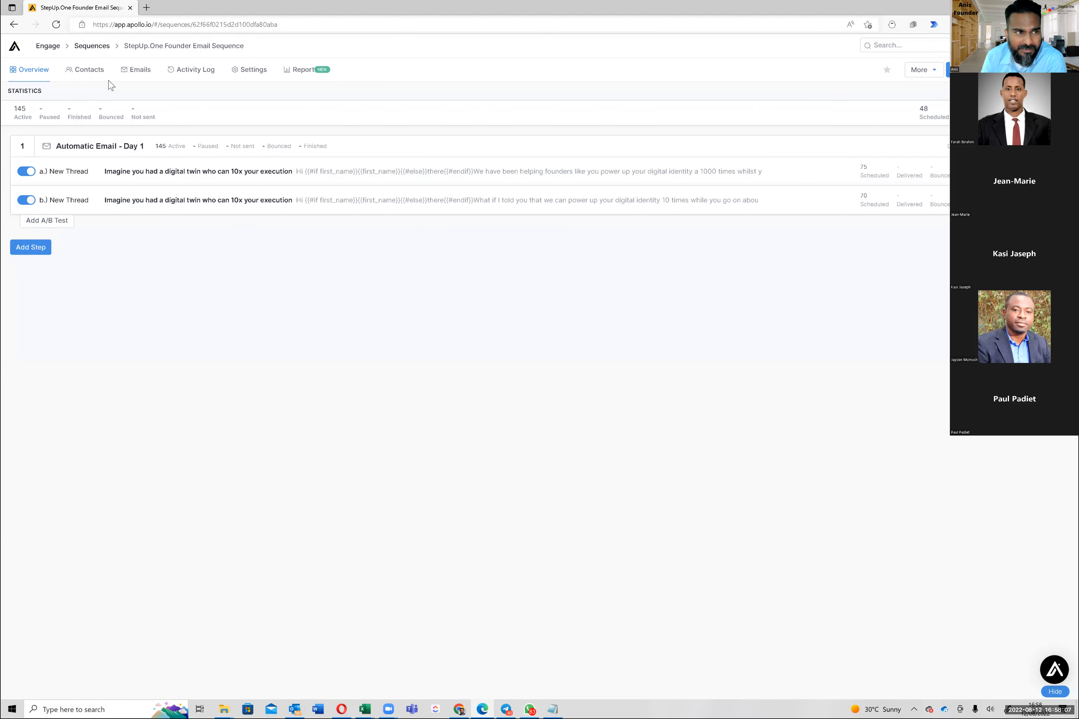
pyautogui.click(134, 74)
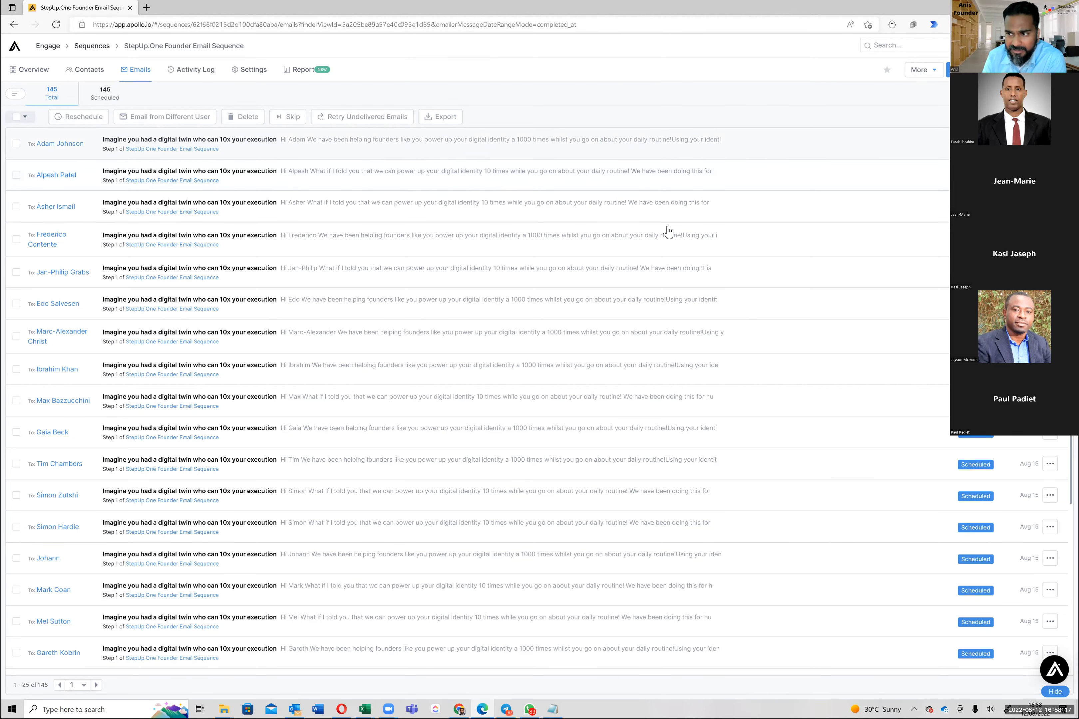
pyautogui.scroll(-5, 668, 232)
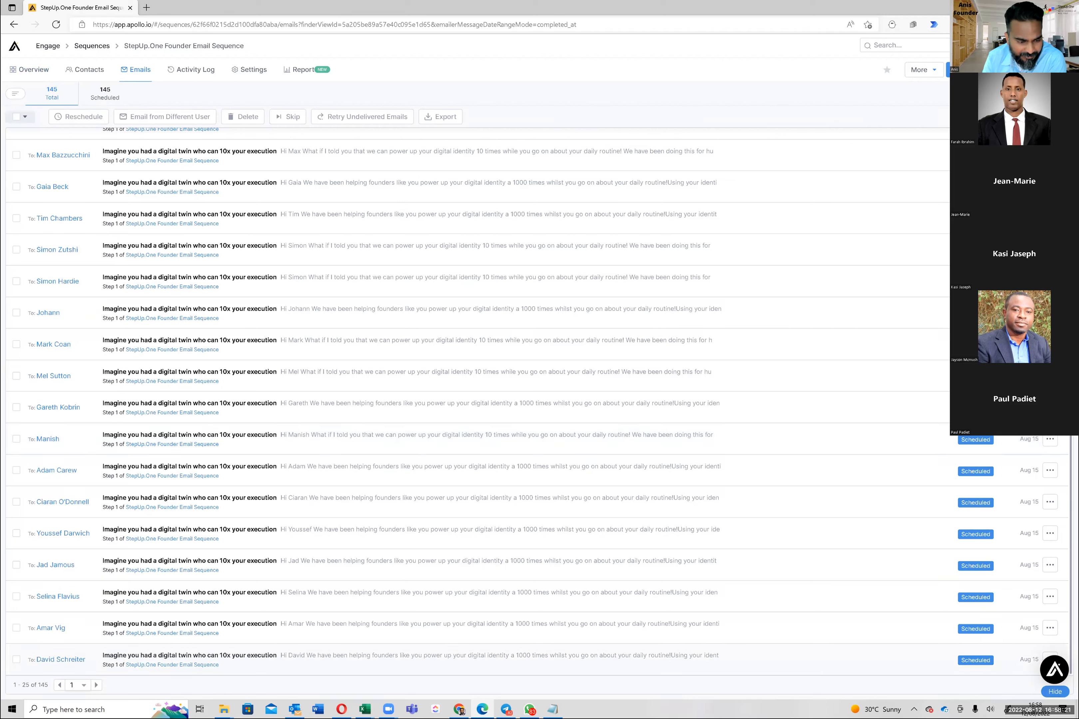
pyautogui.moveTo(83, 685); pyautogui.dragTo(118, 665)
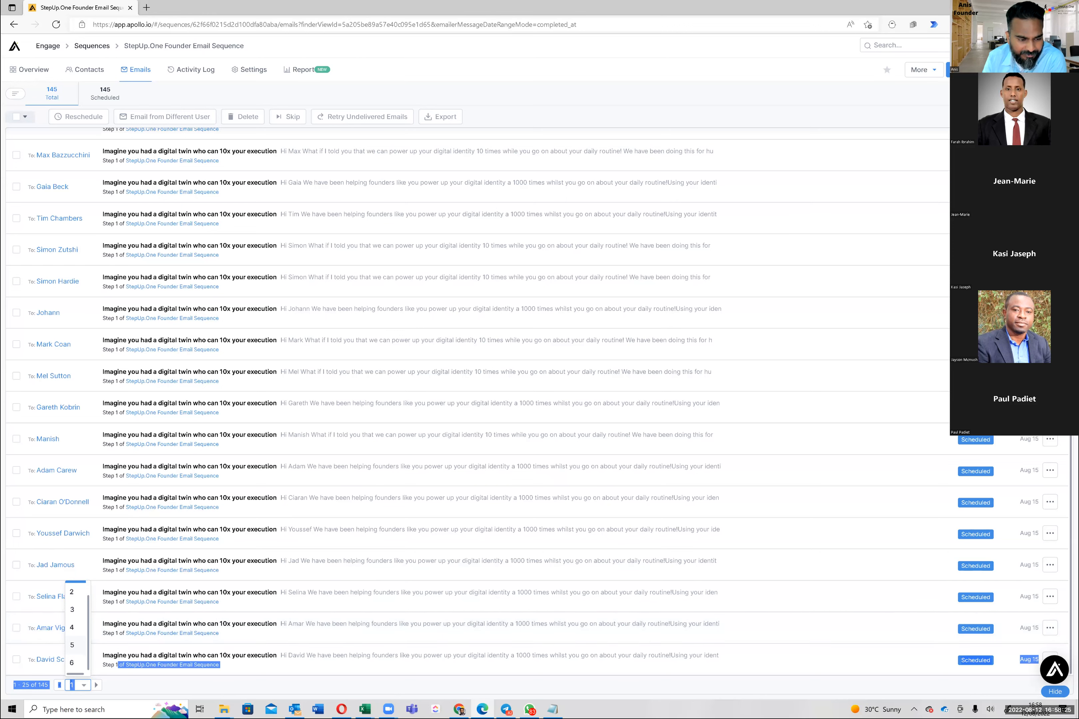
pyautogui.click(72, 645)
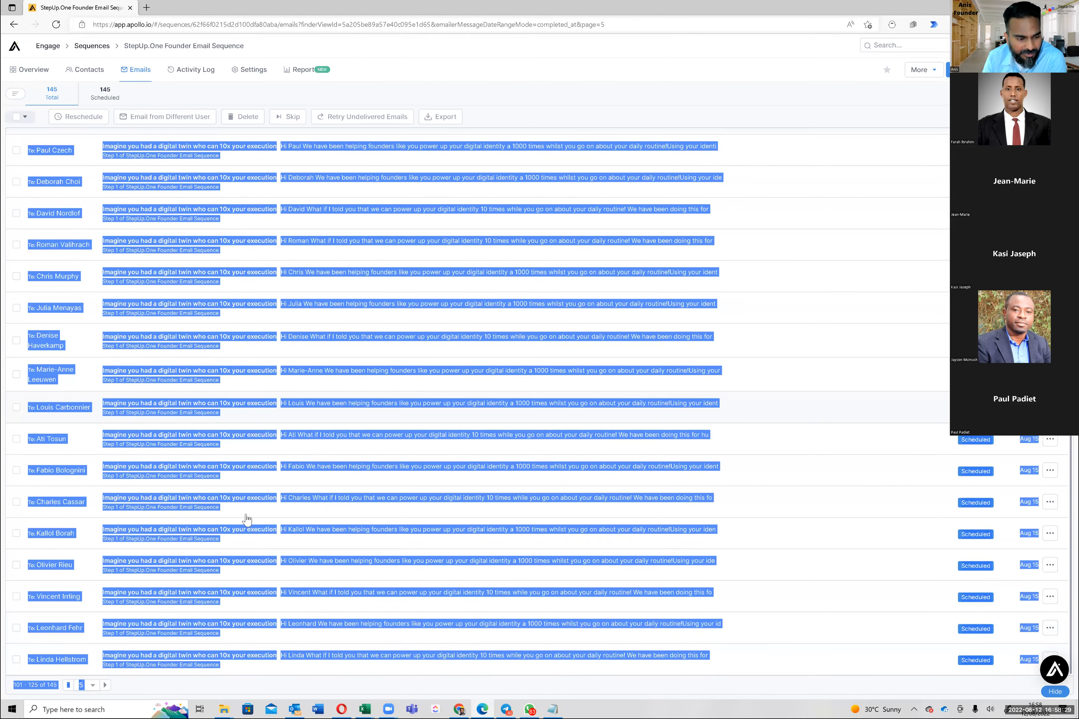
pyautogui.click(81, 685)
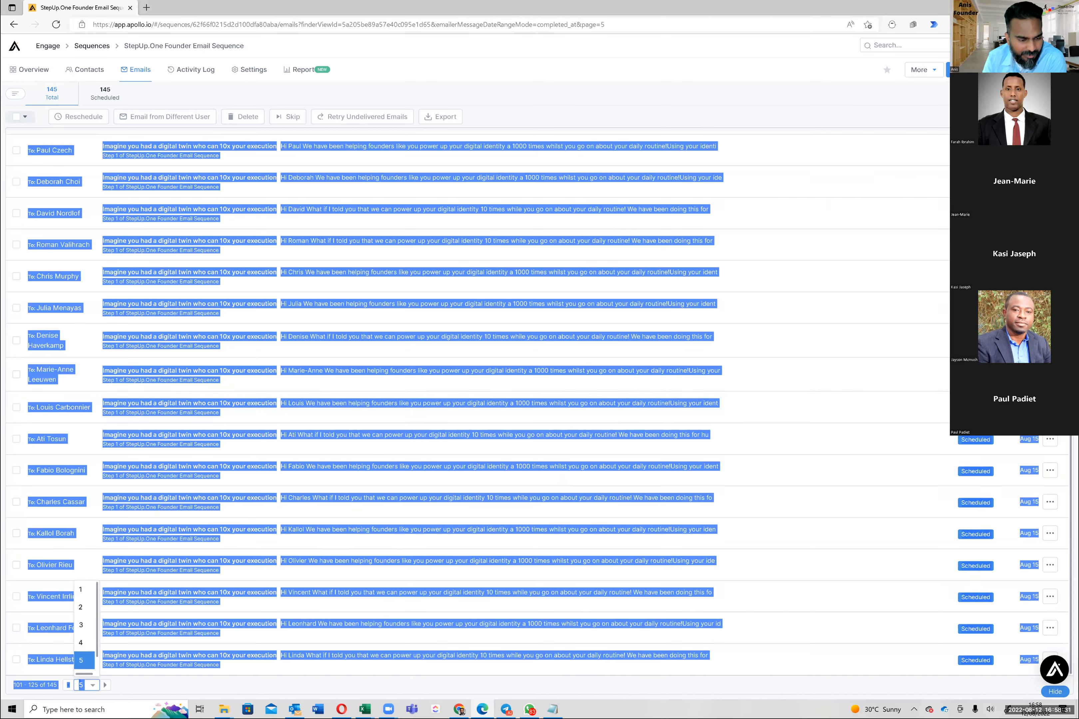
pyautogui.scroll(-1, 84, 662)
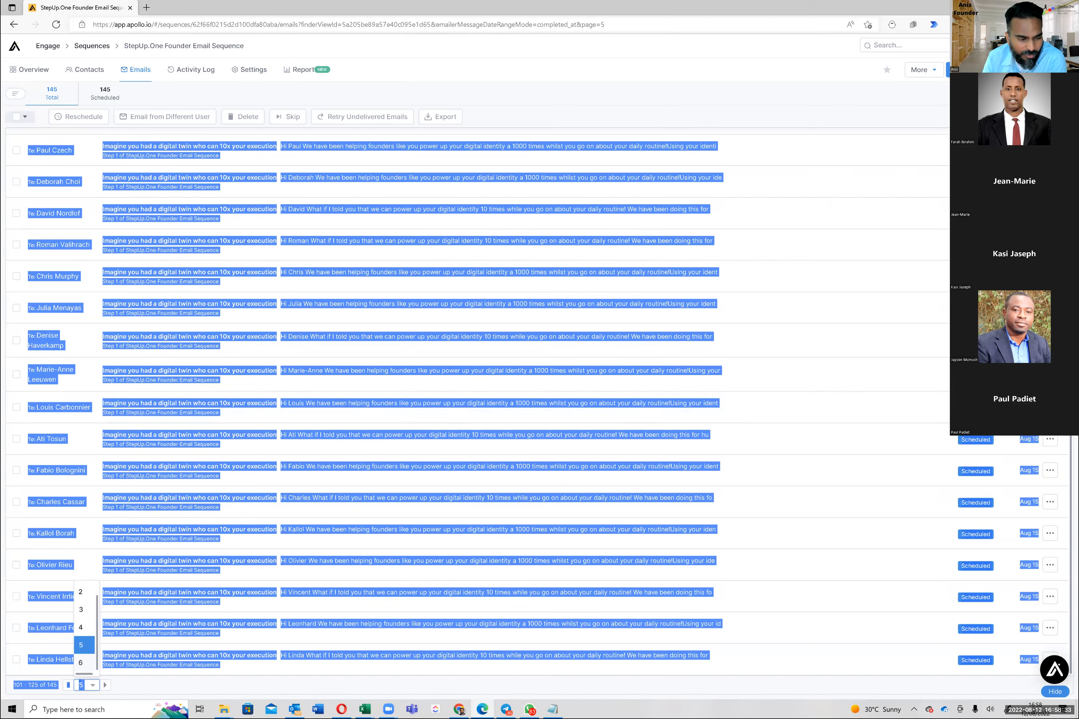
pyautogui.click(81, 663)
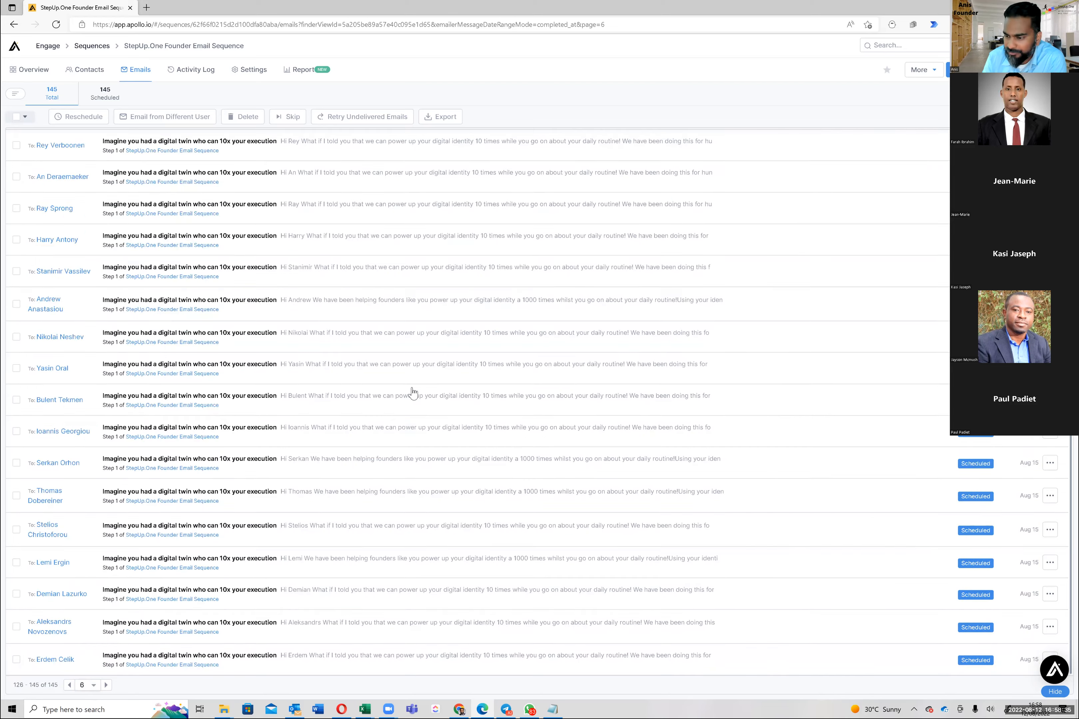
pyautogui.scroll(2, 448, 390)
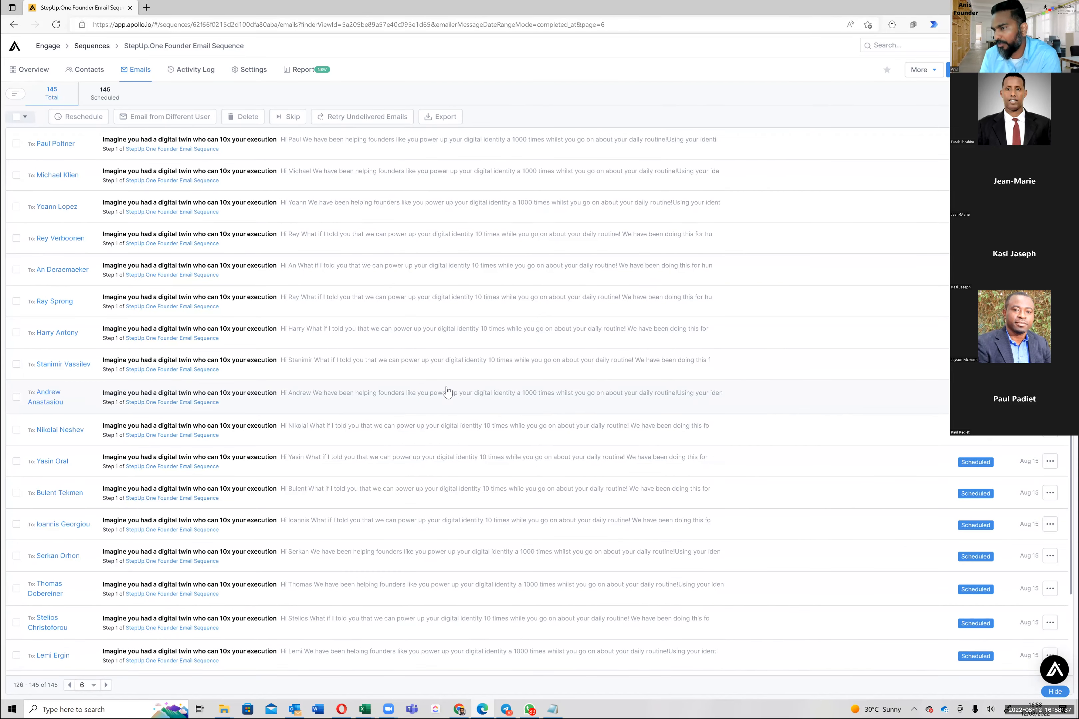
pyautogui.scroll(-2, 446, 375)
pyautogui.scroll(2, 444, 369)
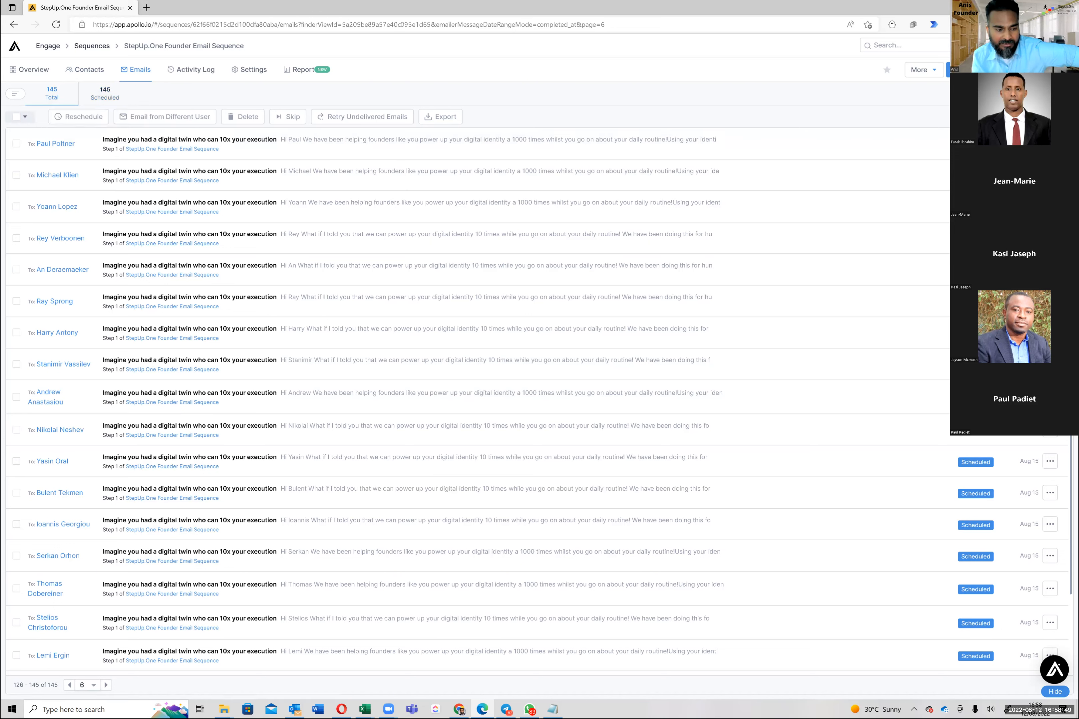
pyautogui.click(69, 685)
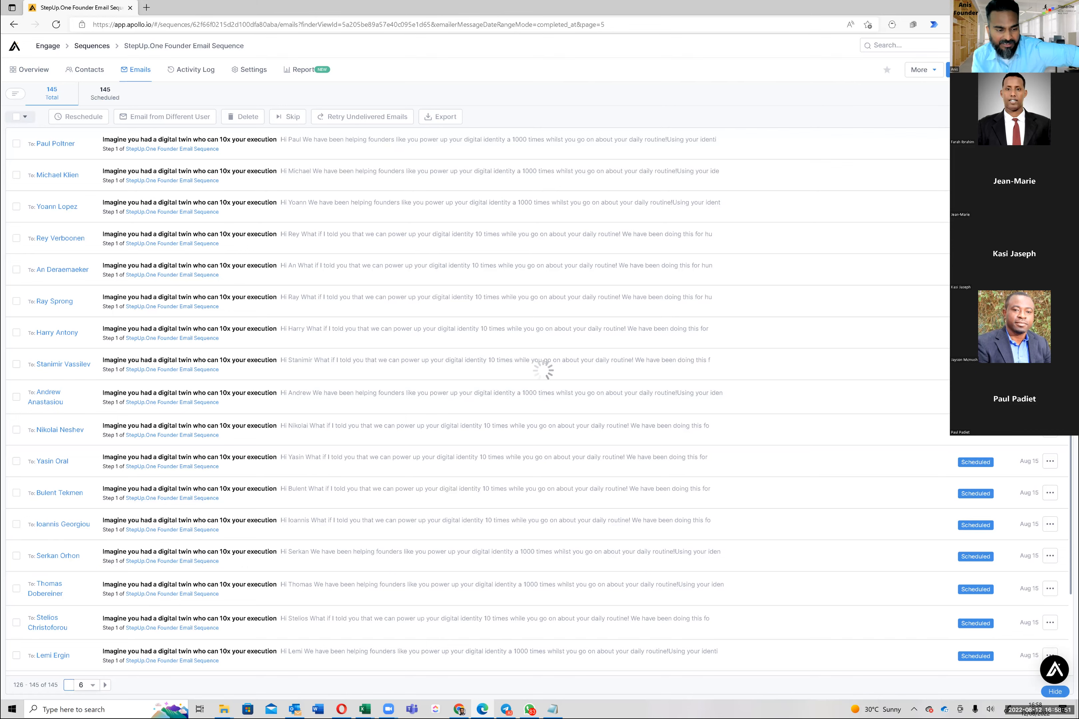
pyautogui.click(87, 685)
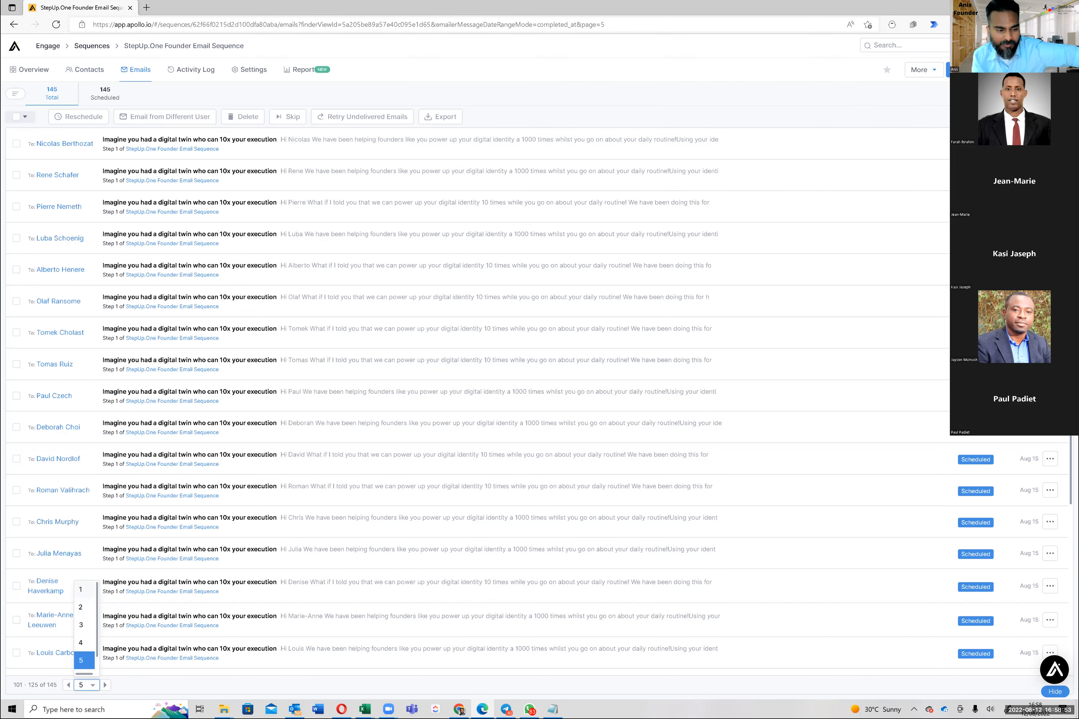
pyautogui.click(81, 589)
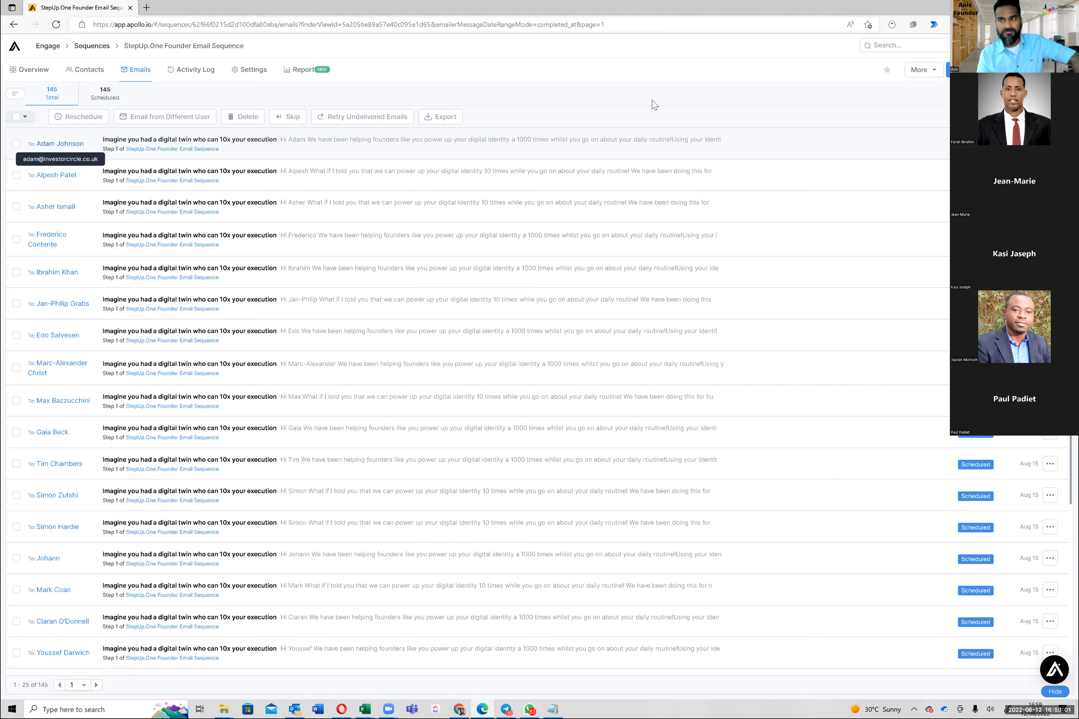
# Filter the scheduled emails by a contact's first-name keyword, narrowing the list to 2 emails
pyautogui.click(1007, 204)
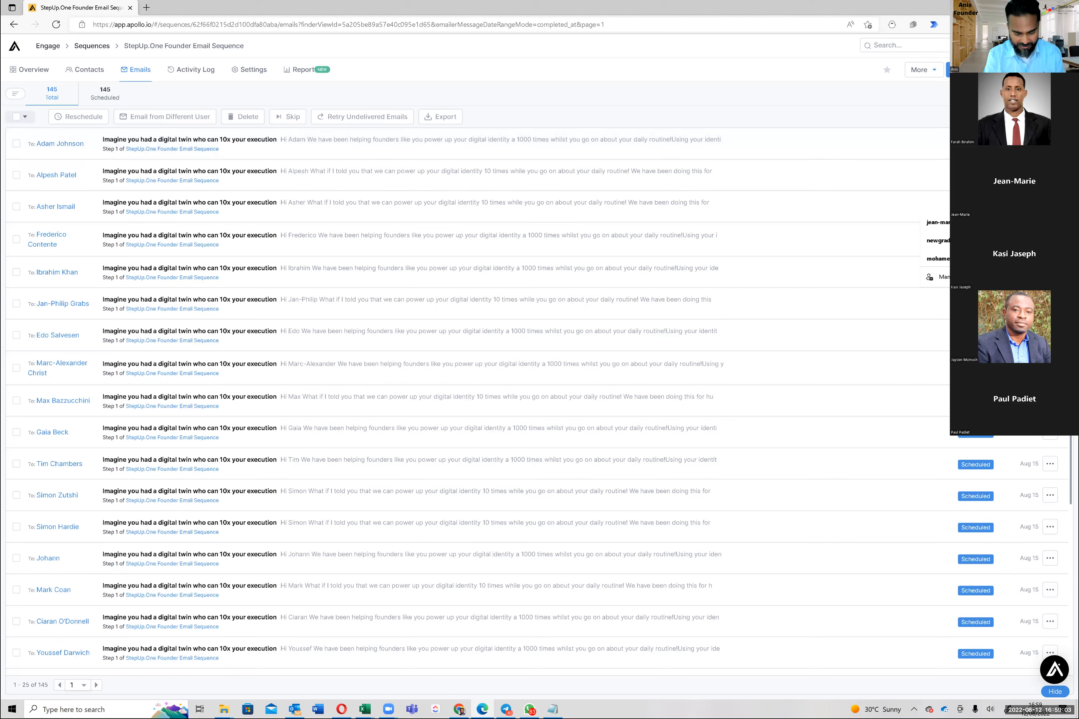
pyautogui.press('BackSpace')
pyautogui.write('da')
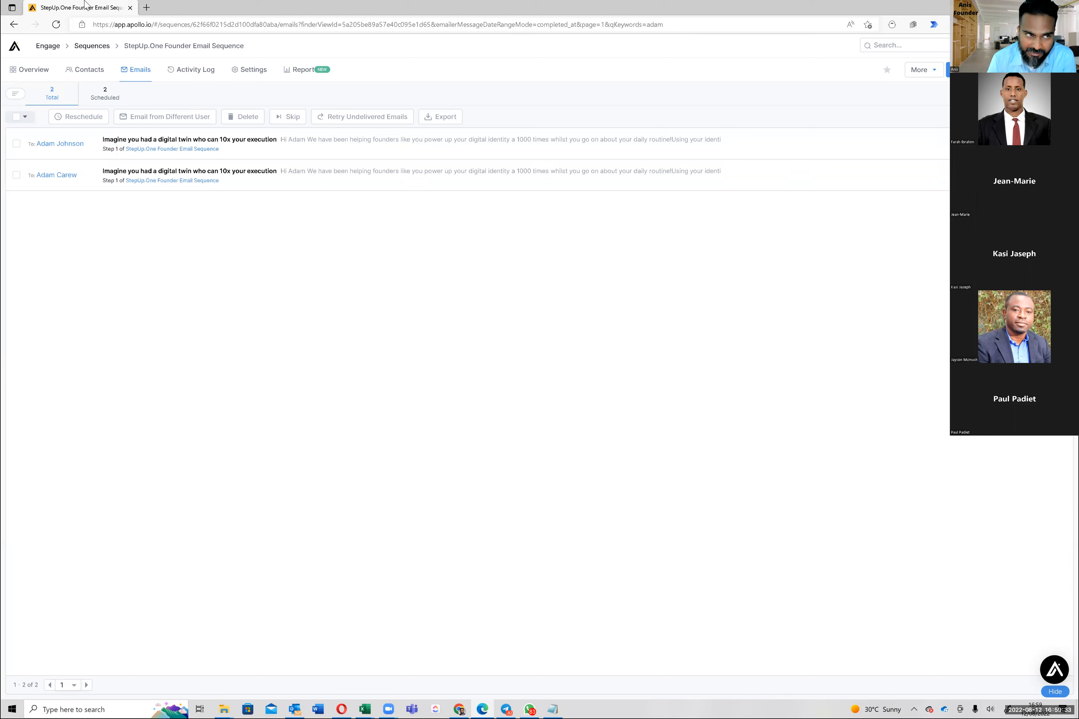
pyautogui.click(105, 48)
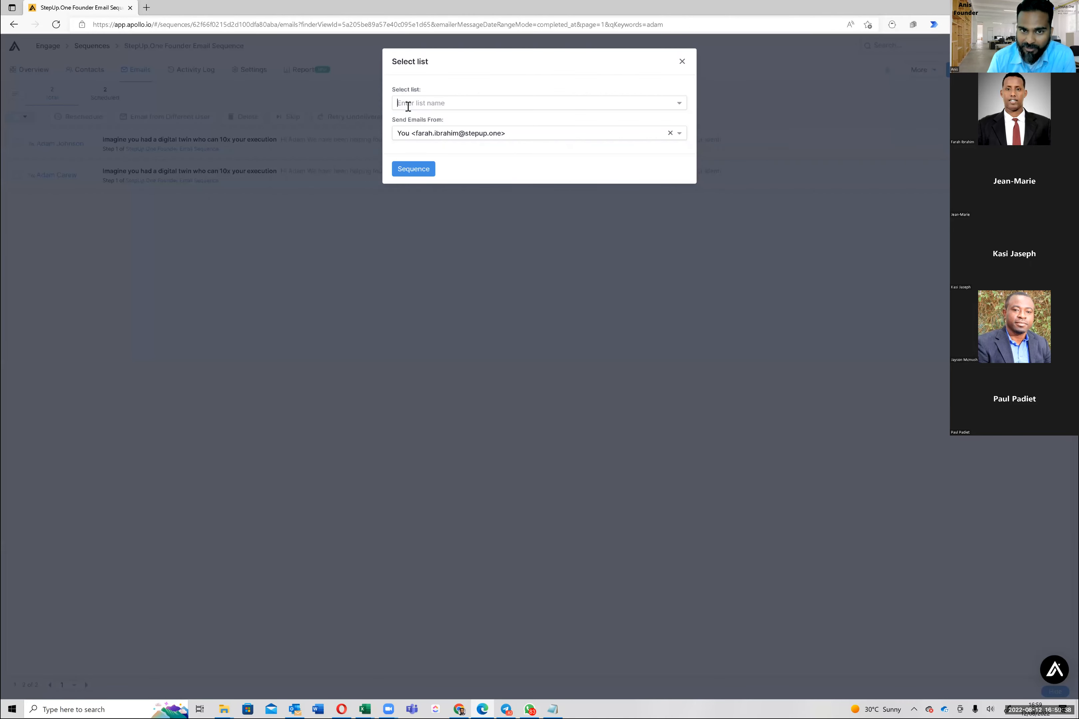
pyautogui.click(423, 105)
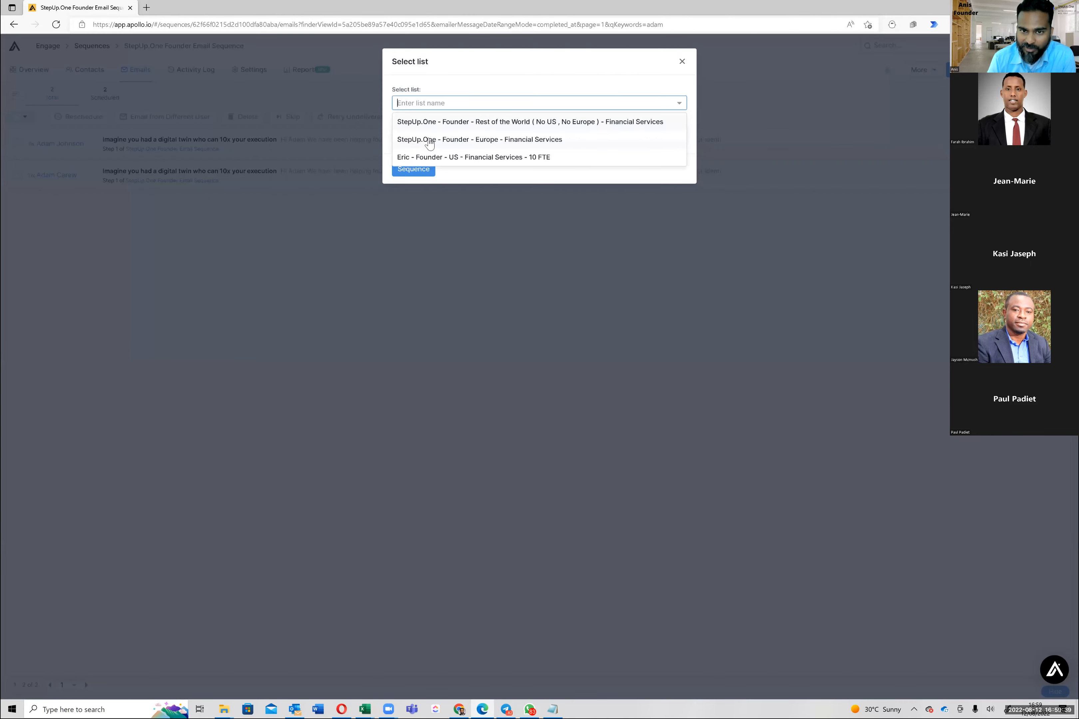
pyautogui.click(429, 138)
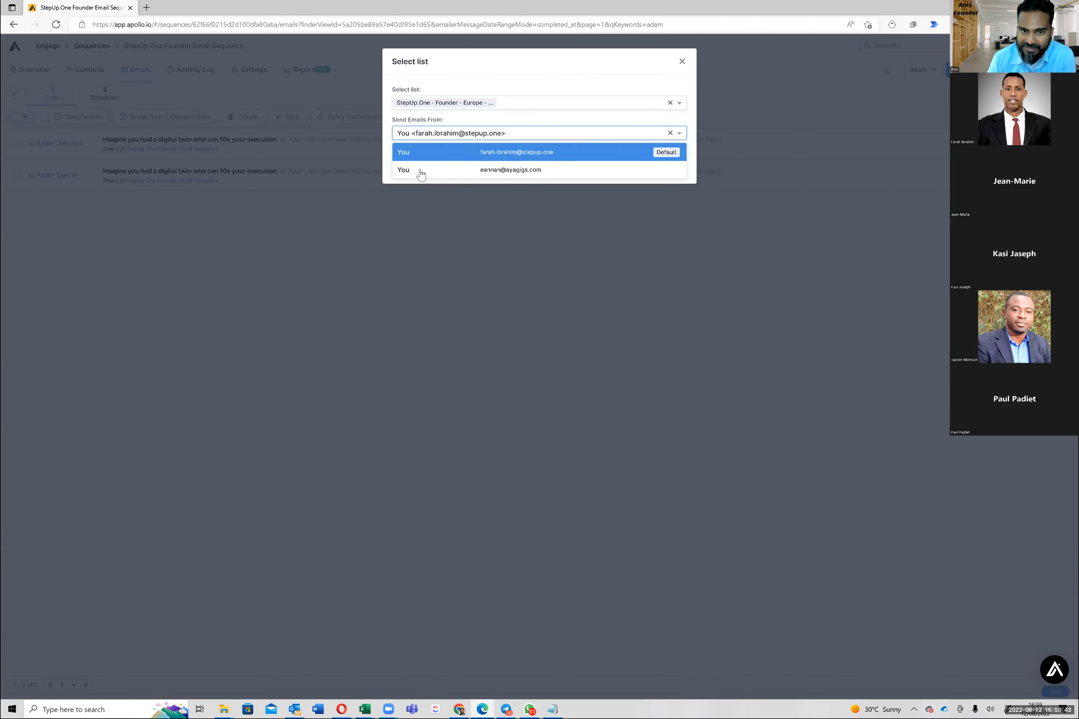
pyautogui.click(430, 158)
pyautogui.click(431, 165)
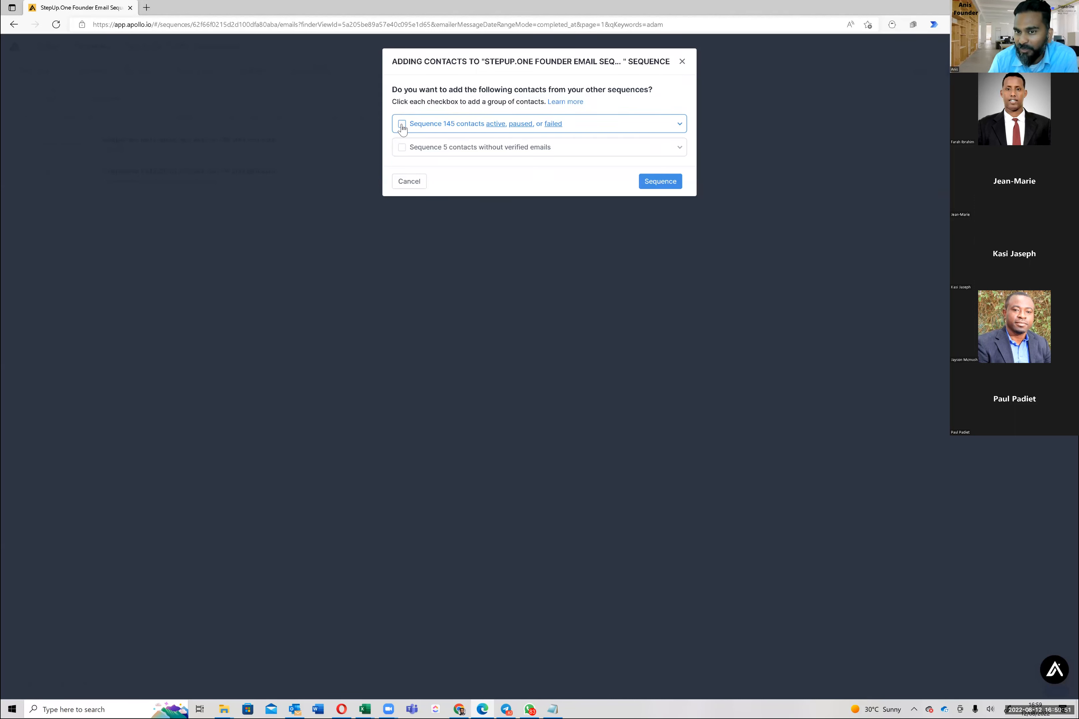
pyautogui.click(402, 126)
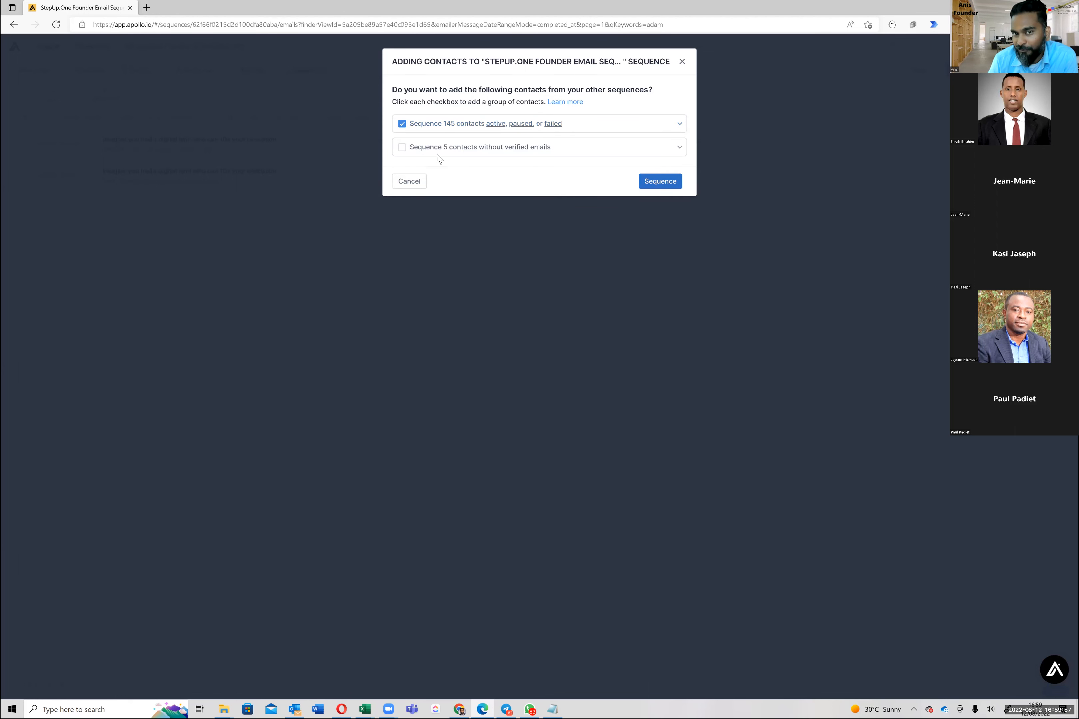
pyautogui.click(402, 125)
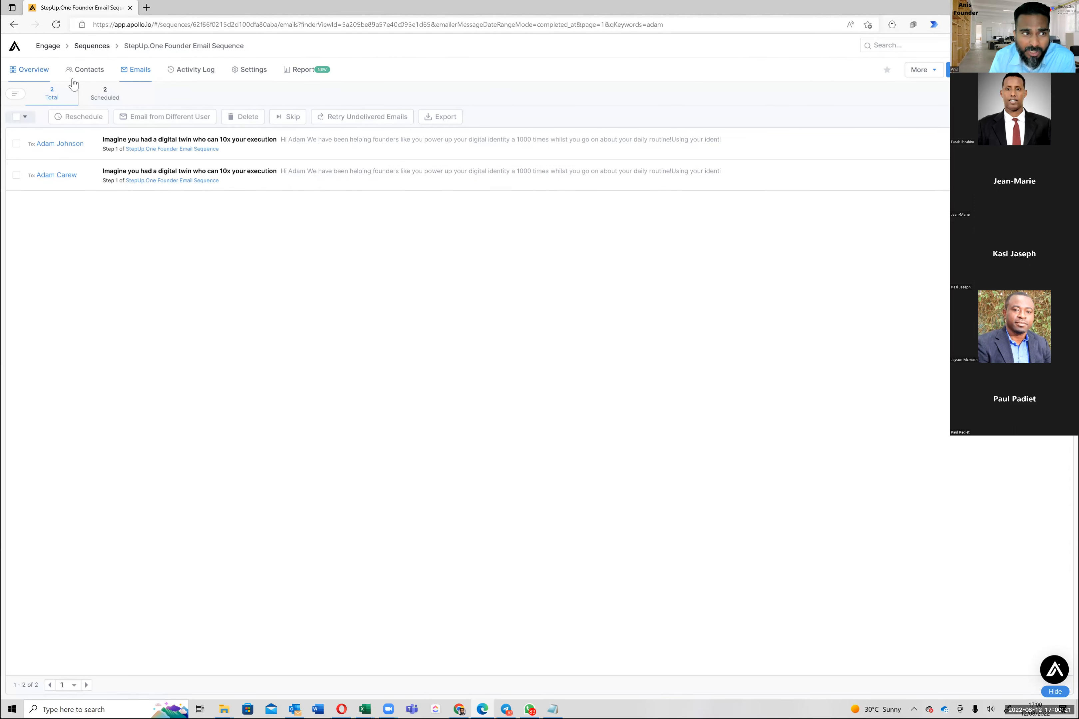
# Check the sequence's Overview statistics, then go to the People search page
pyautogui.click(37, 74)
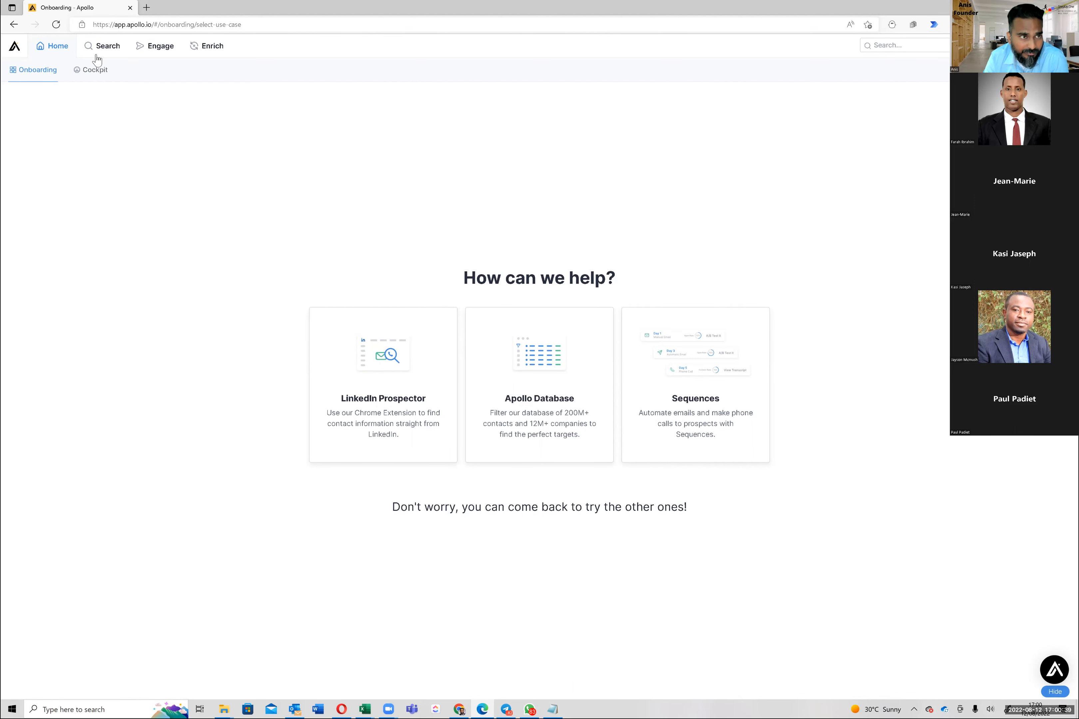
pyautogui.click(106, 48)
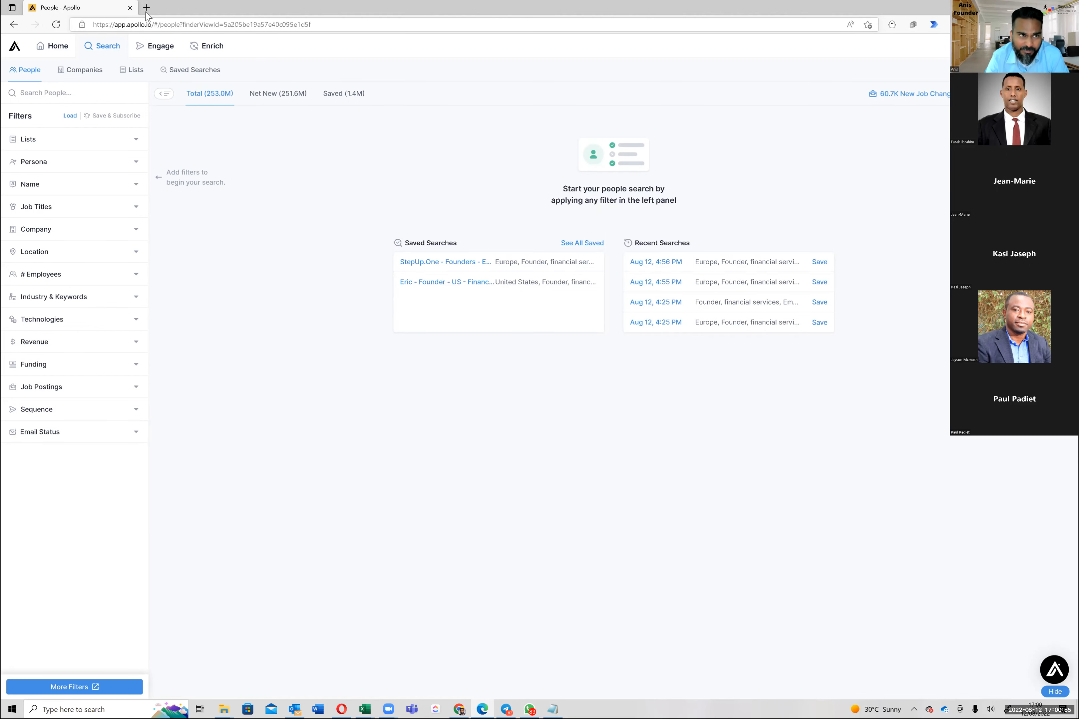
# Open gmail.com in a new Edge tab
pyautogui.hotkey('ctrl', 't')
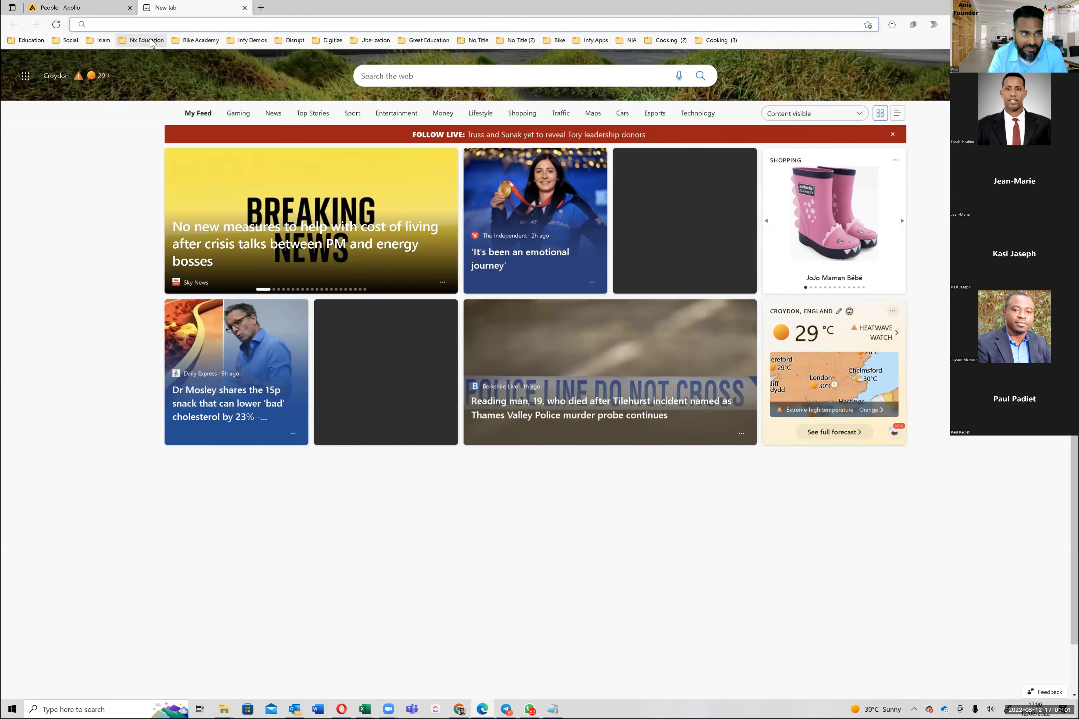
pyautogui.write('googl')
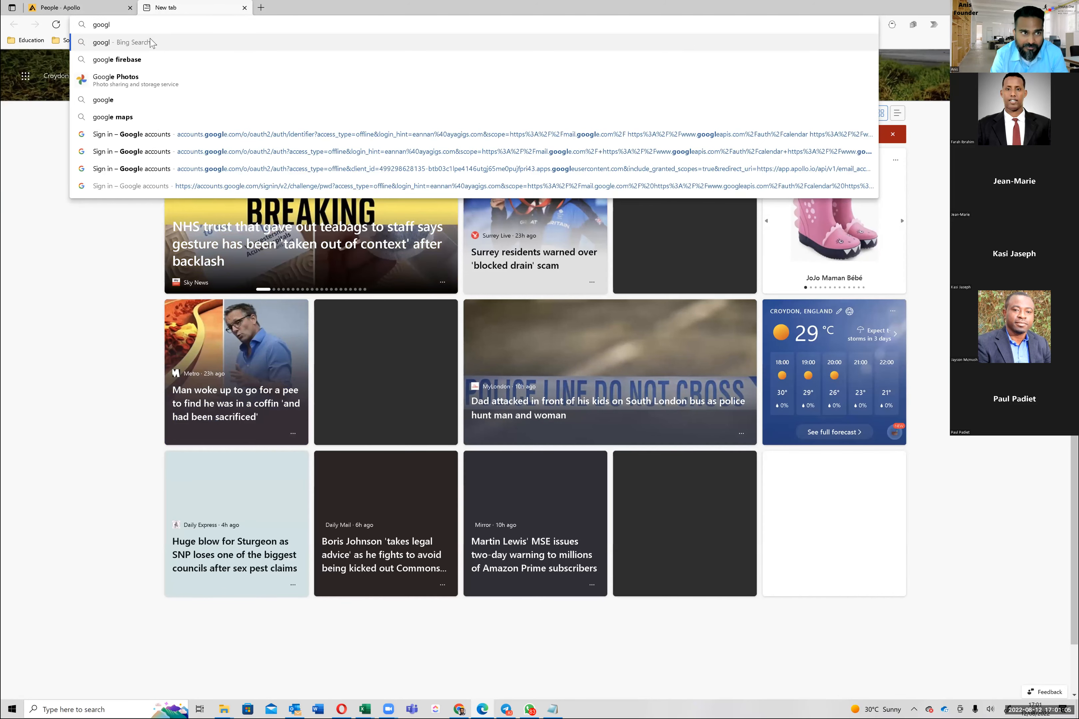
pyautogui.press('BackSpace')
pyautogui.press('BackSpace')
pyautogui.press('BackSpace')
pyautogui.press('BackSpace')
pyautogui.write('mail.com')
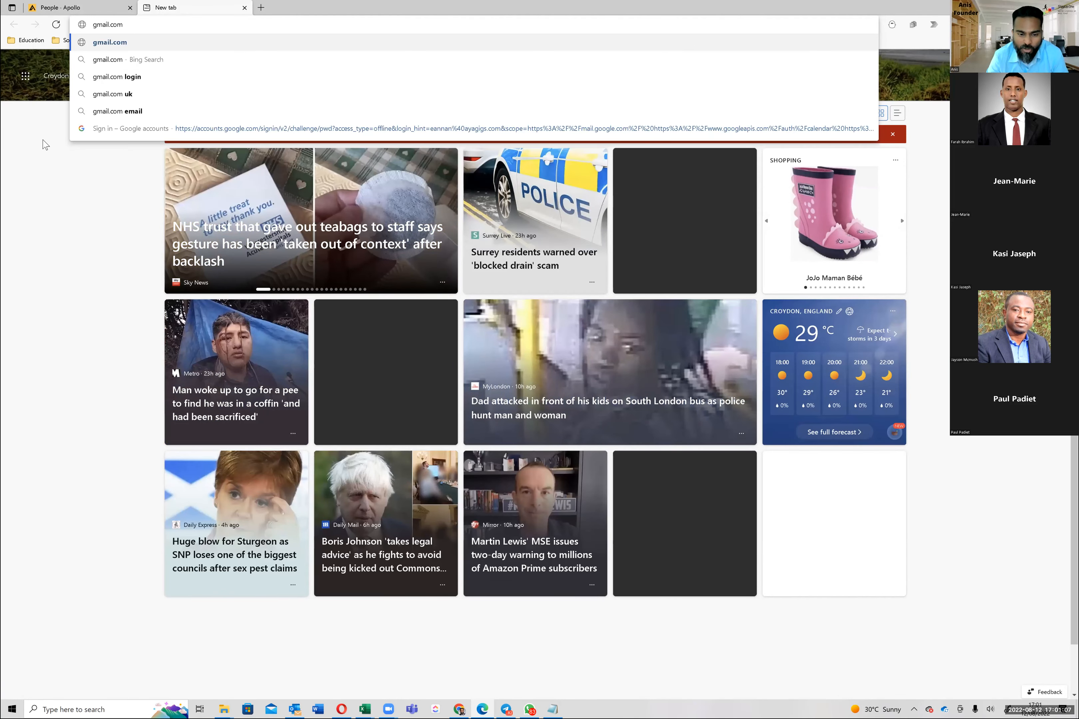
pyautogui.press('Return')
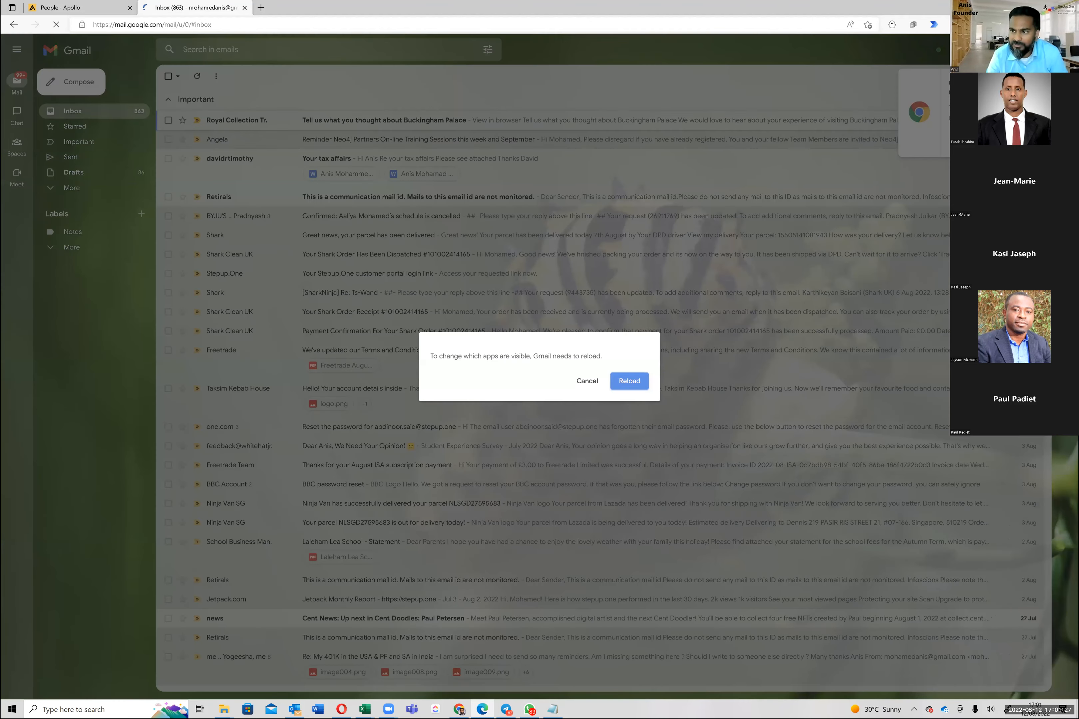
# Dismiss Gmail's reload prompt, look at the Google account menu, and close the Gmail tab
pyautogui.click(587, 380)
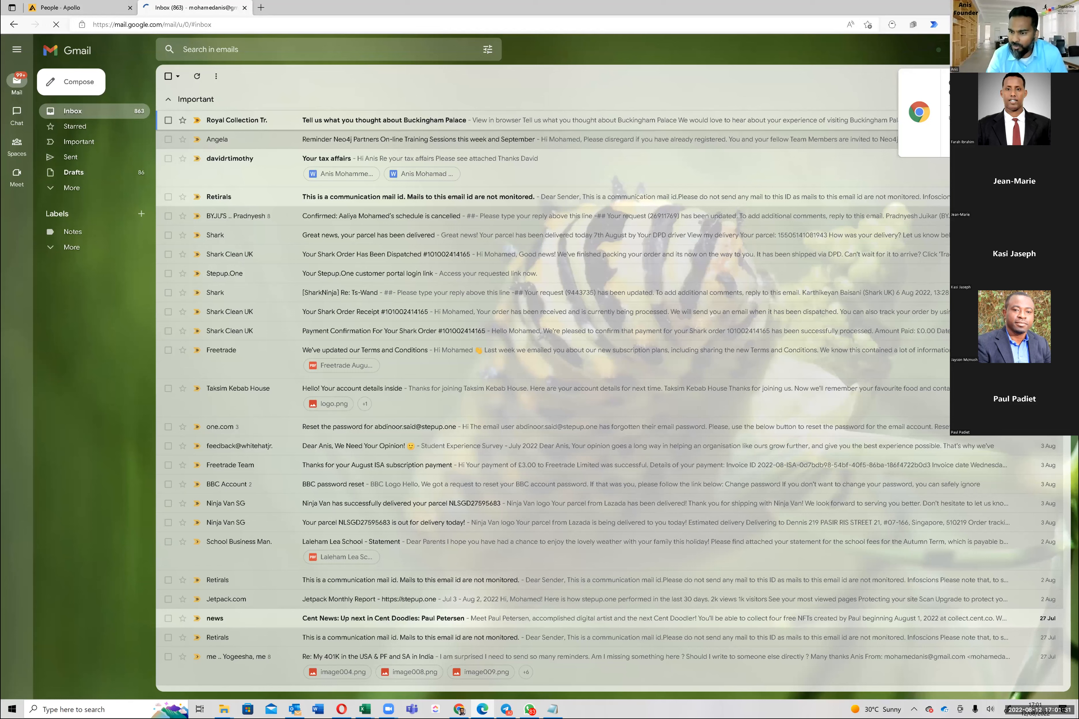
pyautogui.click(1062, 50)
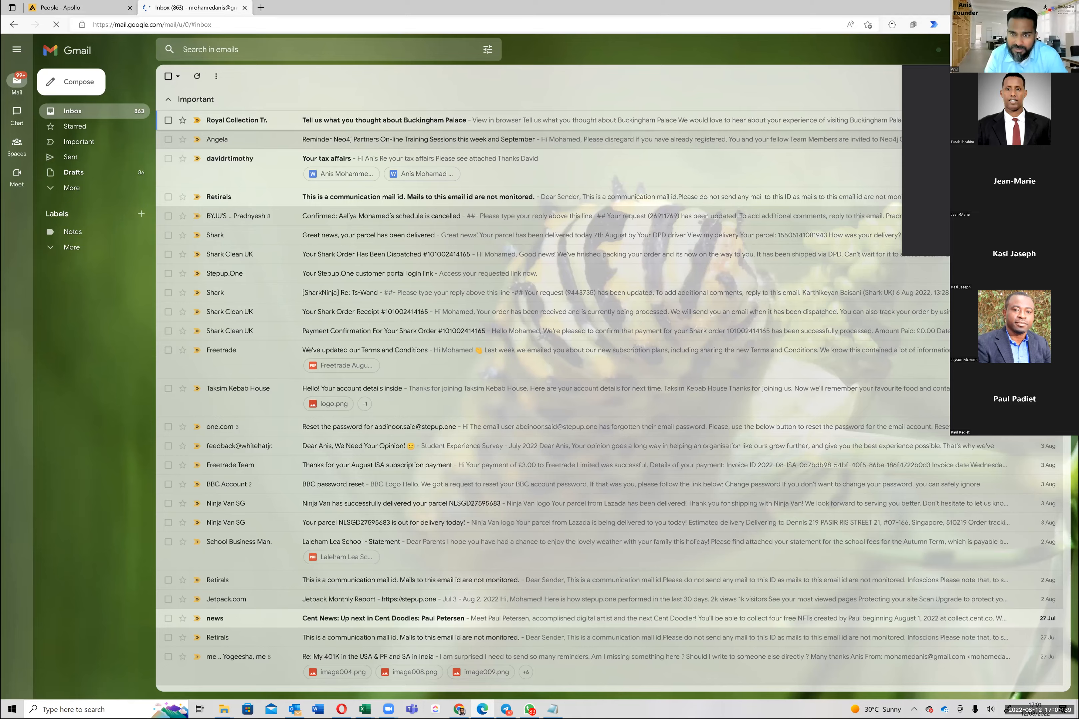
pyautogui.click(244, 8)
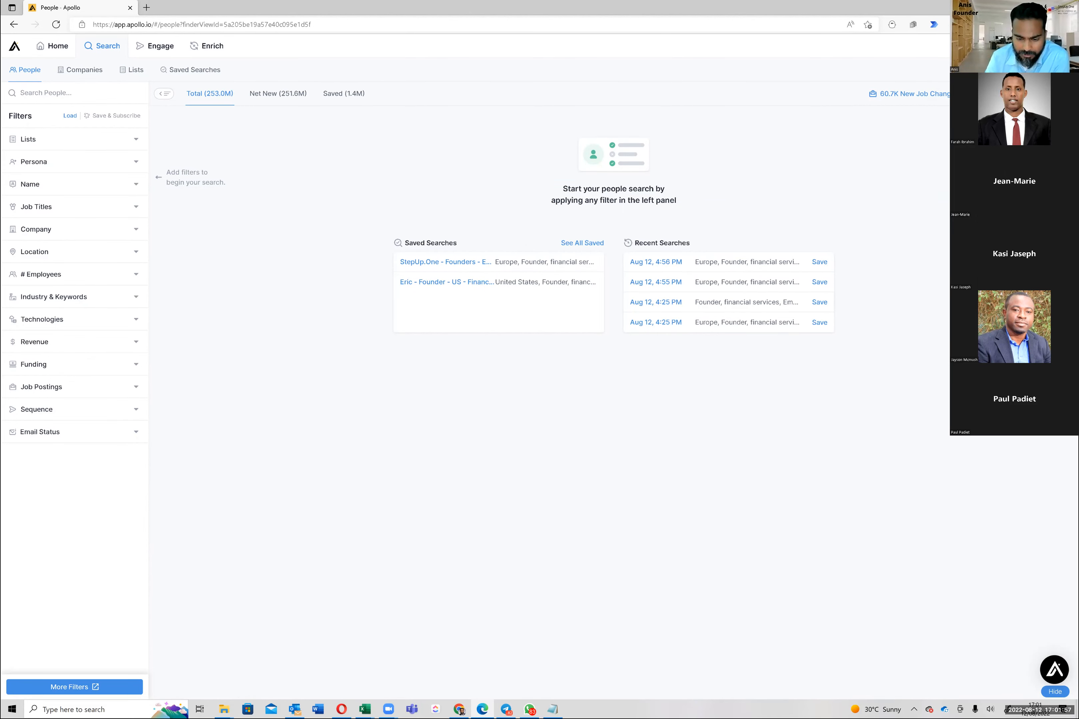
# Bring the WhatsApp window to the front from the Windows taskbar
pyautogui.moveTo(458, 709)
pyautogui.click(530, 709)
pyautogui.click(530, 709)
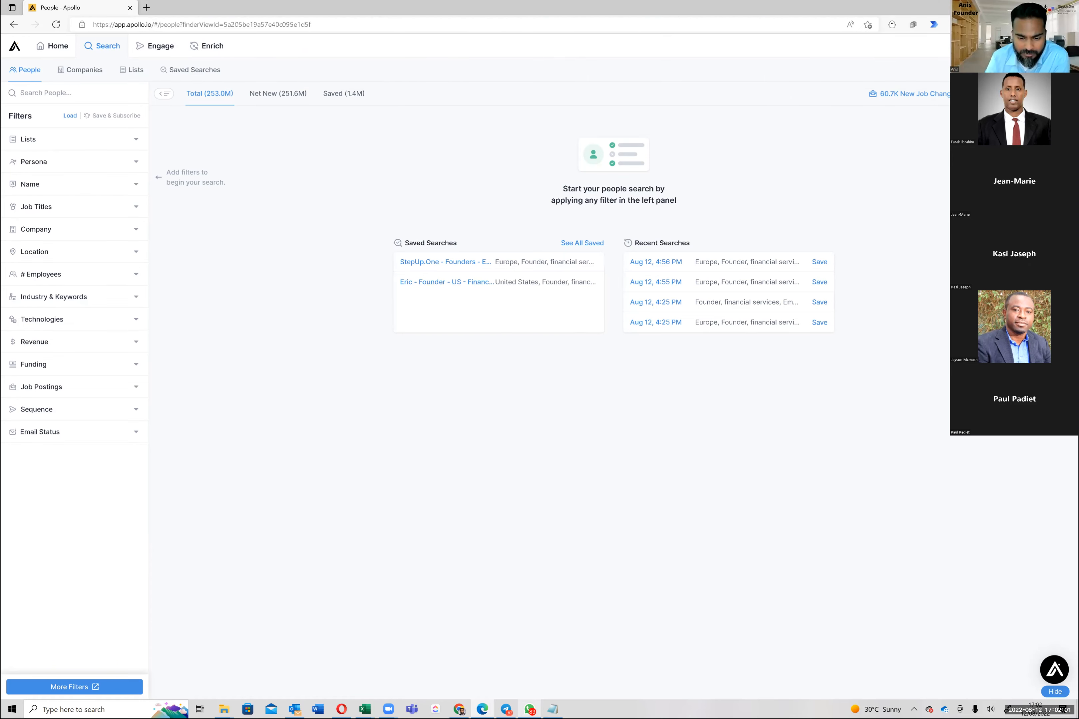
pyautogui.click(529, 709)
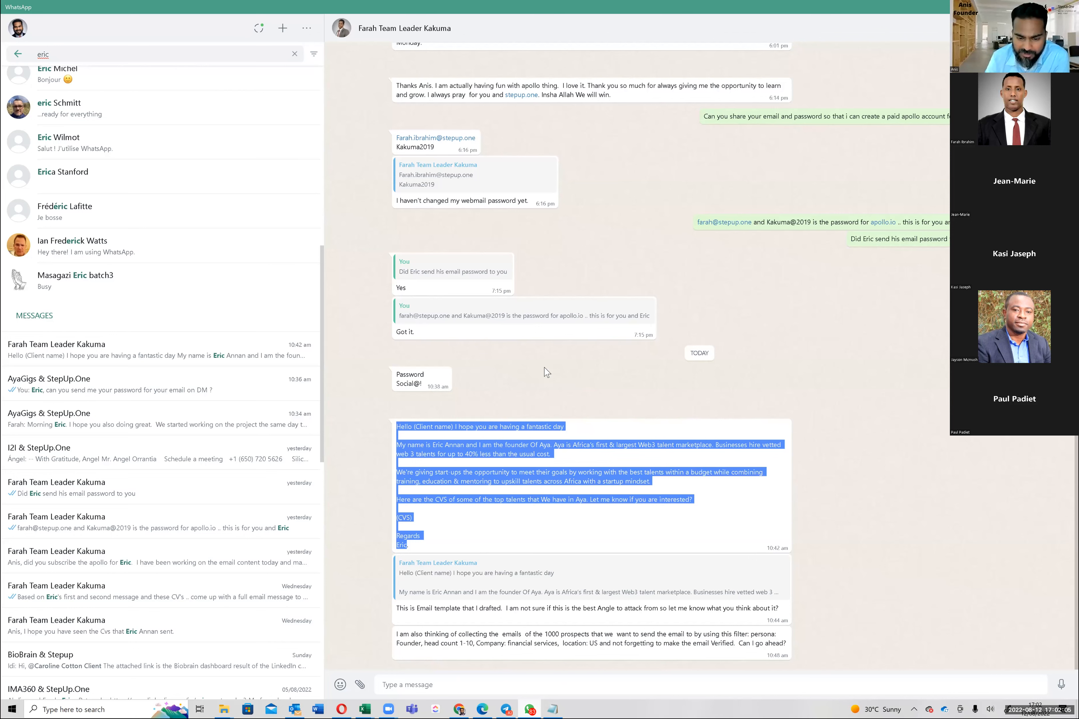
# Read the AyaGigs & StepUp.One group chat, then show the company account's Inbox in Outlook
pyautogui.click(104, 387)
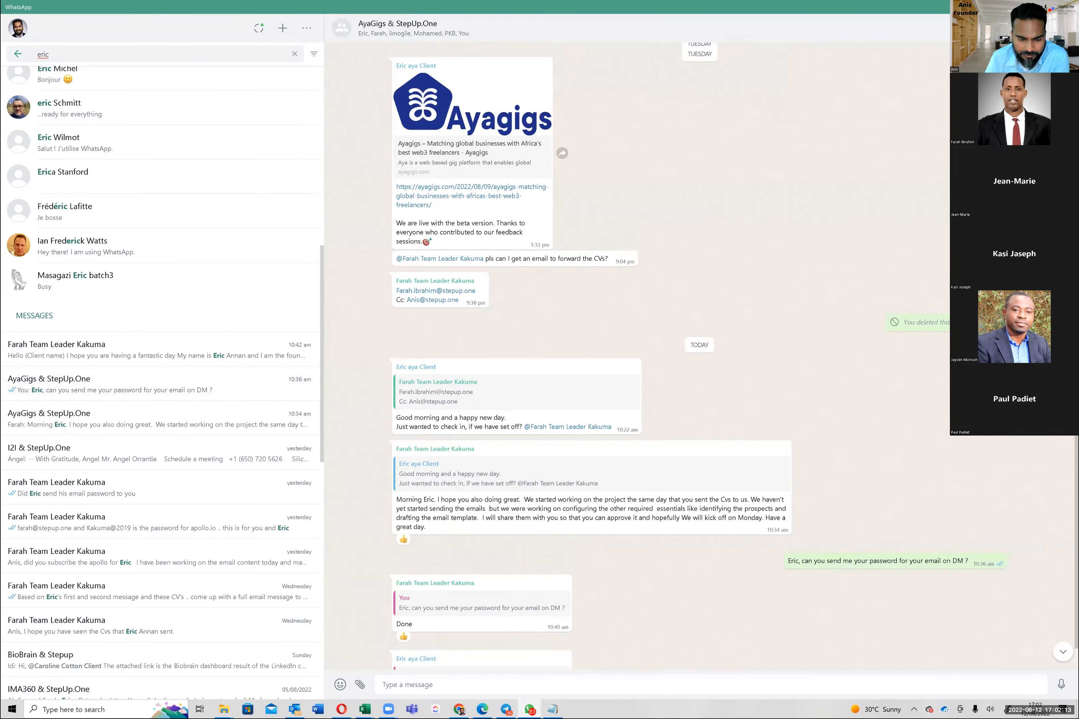
pyautogui.scroll(3, 589, 353)
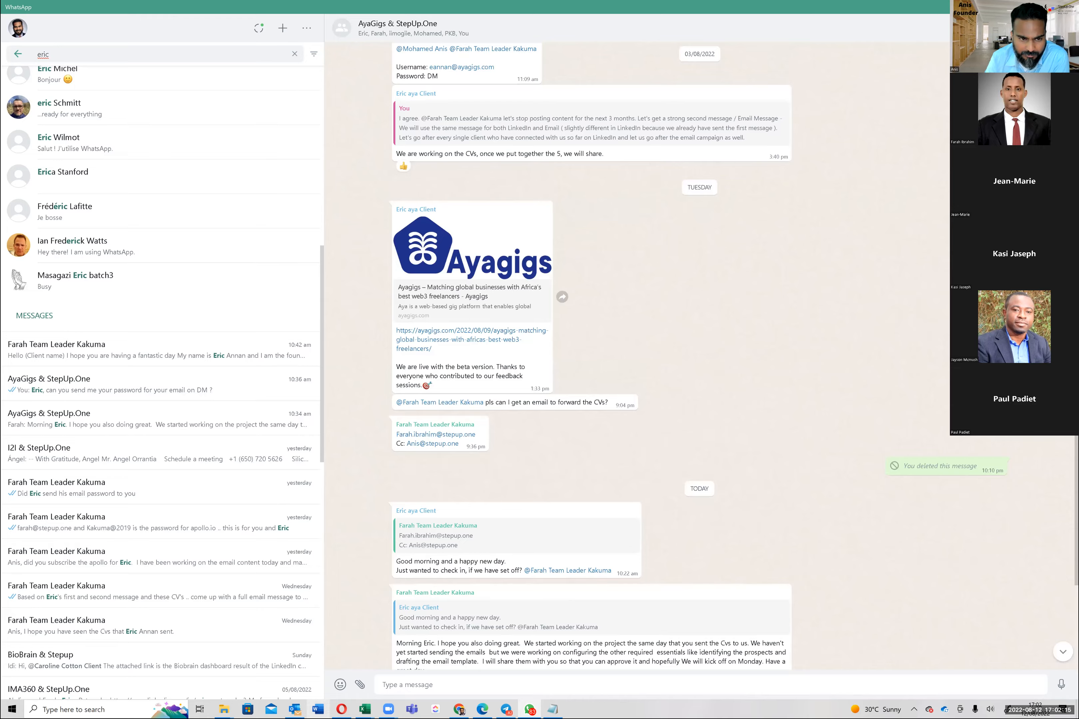
pyautogui.click(295, 709)
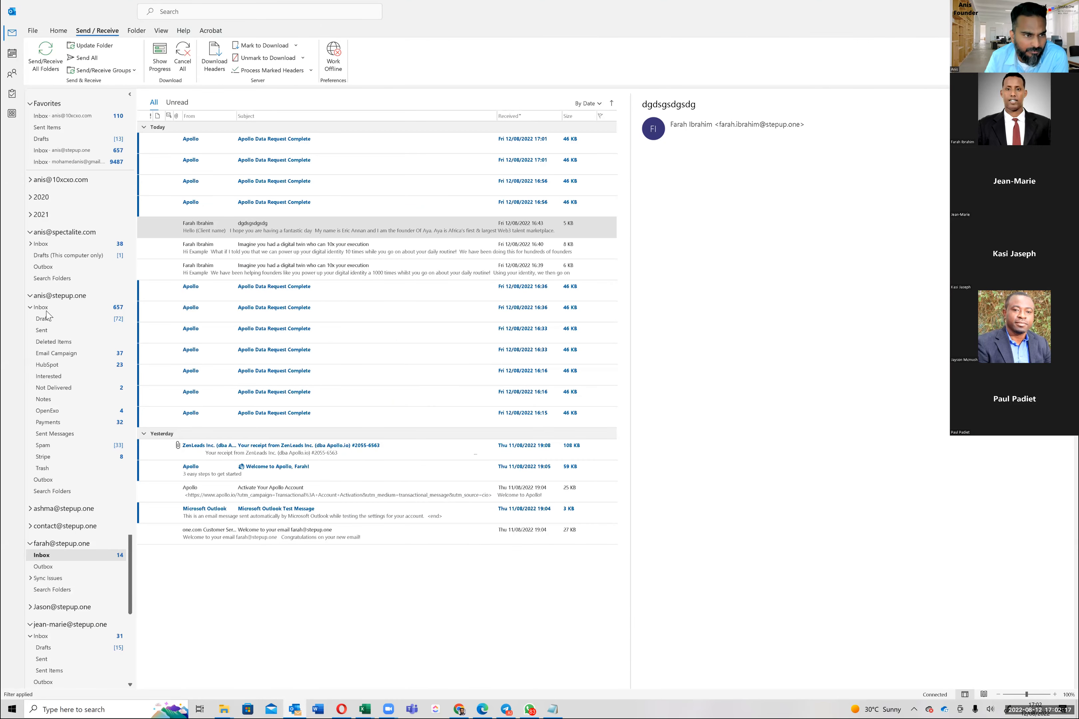
pyautogui.click(199, 232)
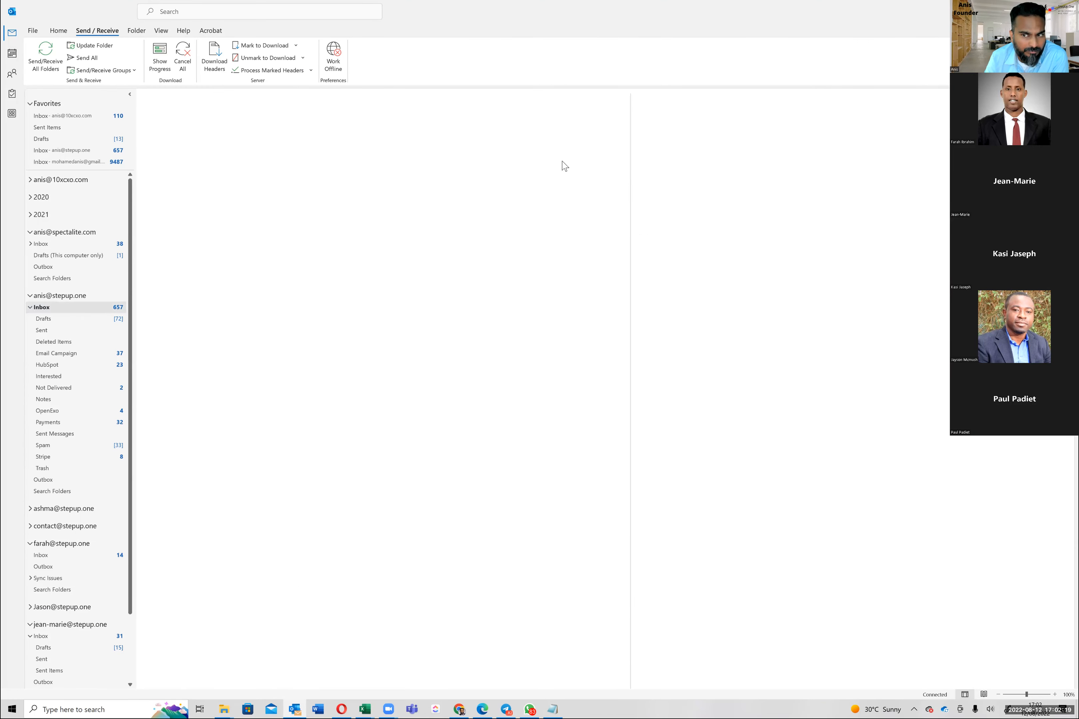